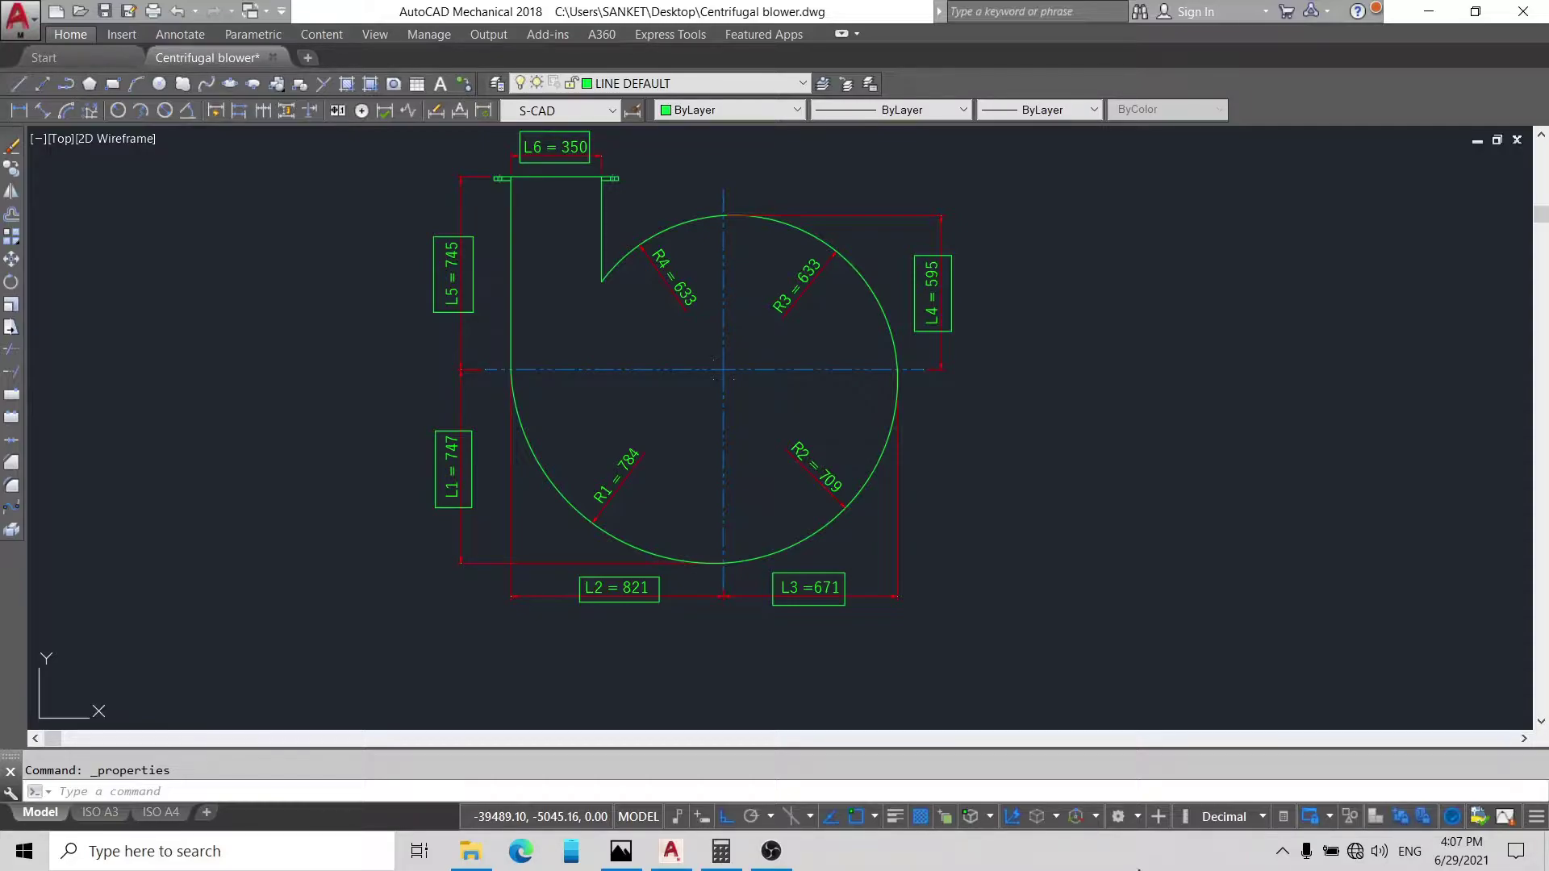
# Step: Bring up the pp-frp-centrifugal-blower-500x500.jpg blower reference photo in Photos
pyautogui.click(620, 851)
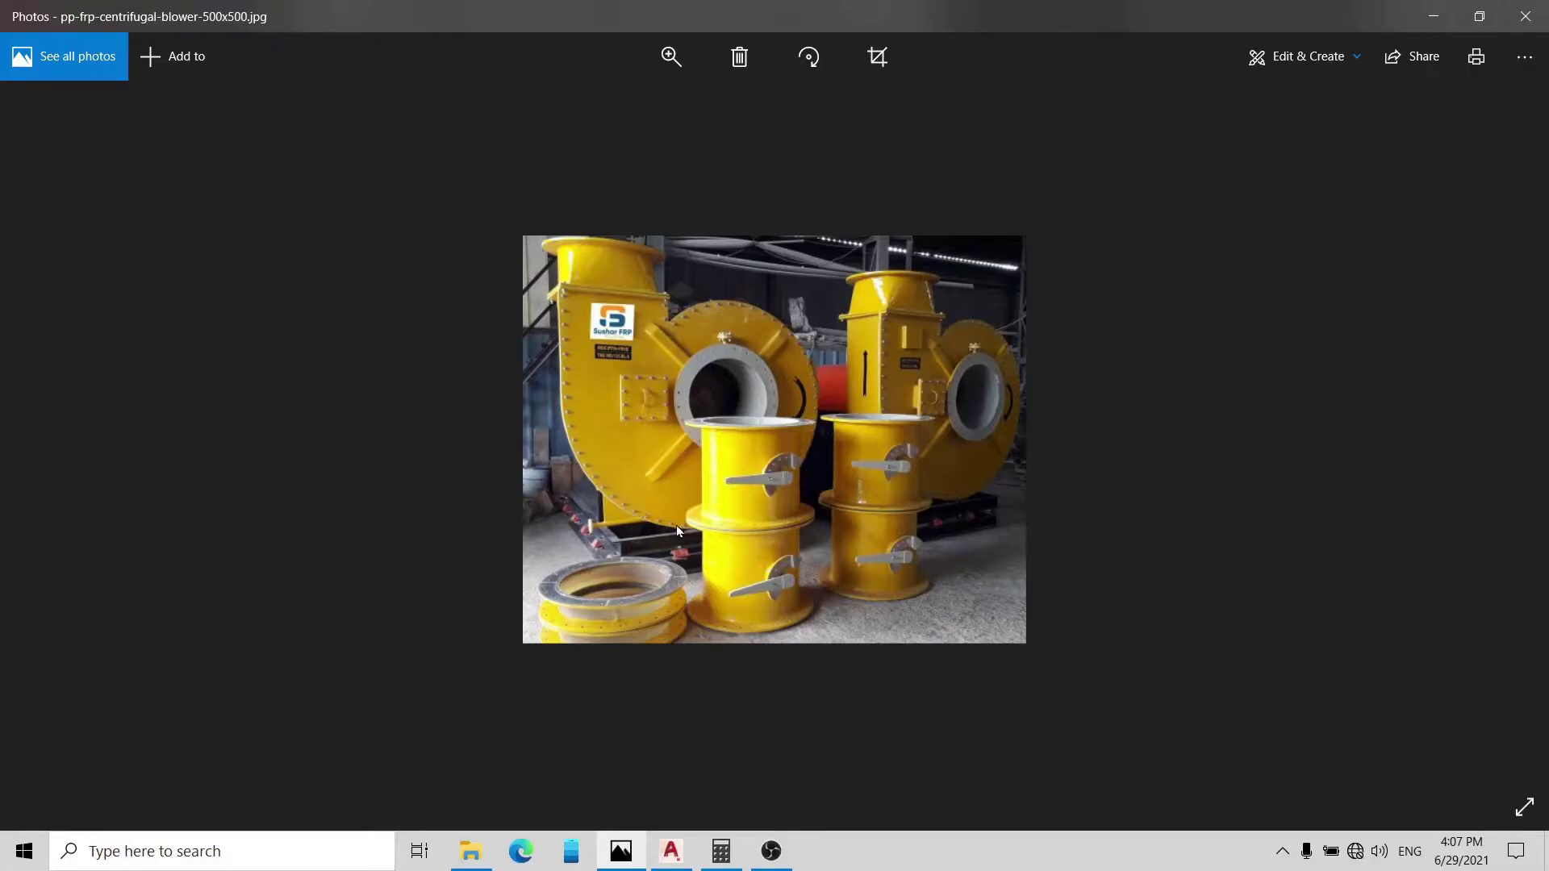
pyautogui.click(1433, 17)
pyautogui.scroll(-3, 483, 446)
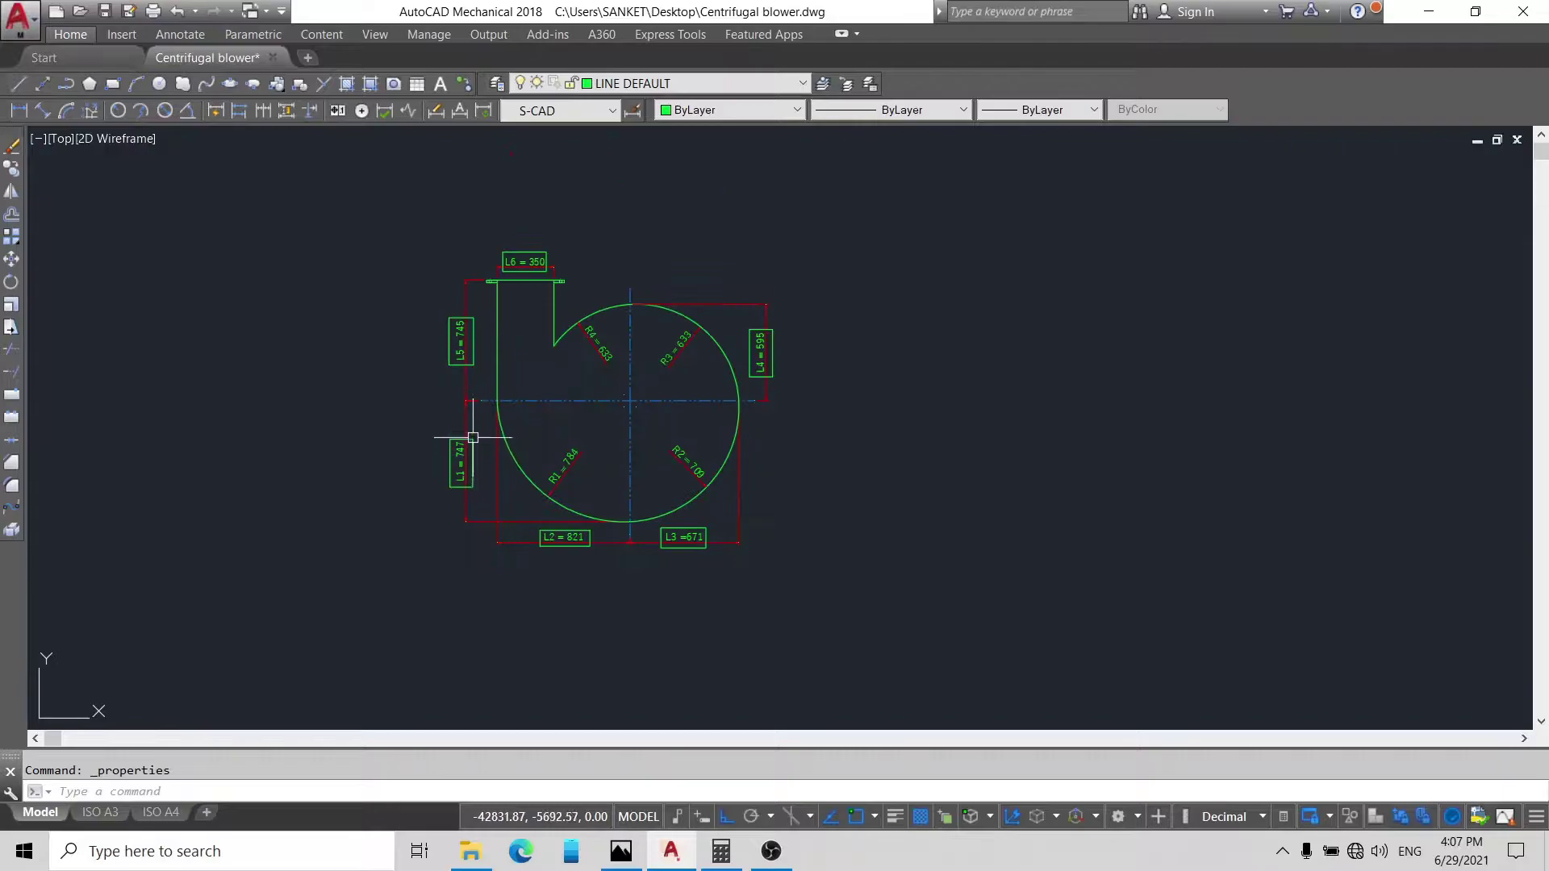
pyautogui.scroll(3, 461, 443)
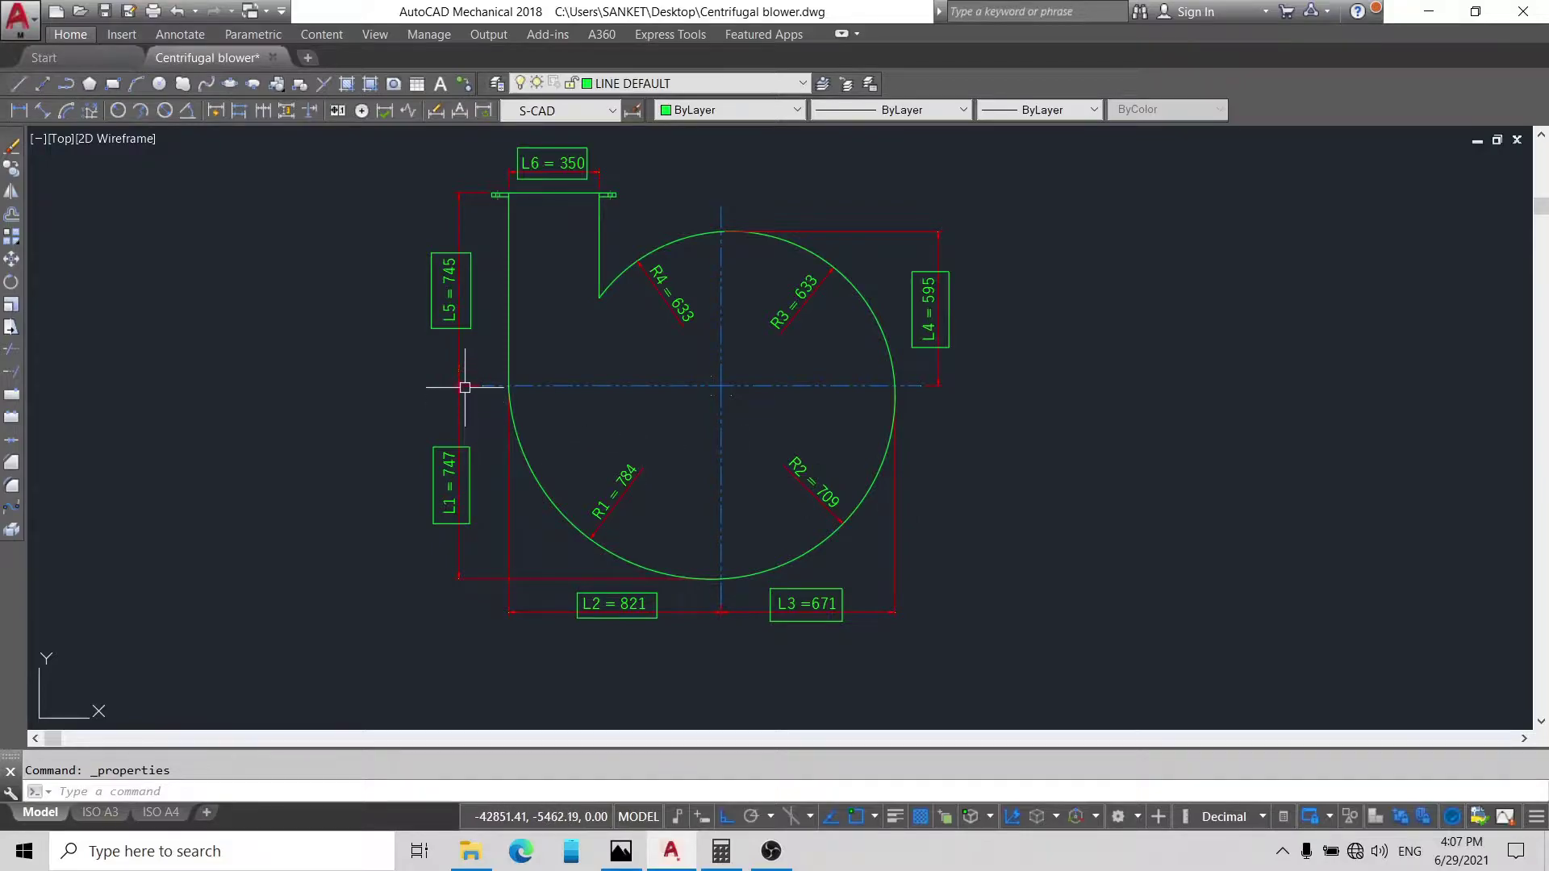
pyautogui.scroll(2, 449, 506)
pyautogui.scroll(-2, 460, 510)
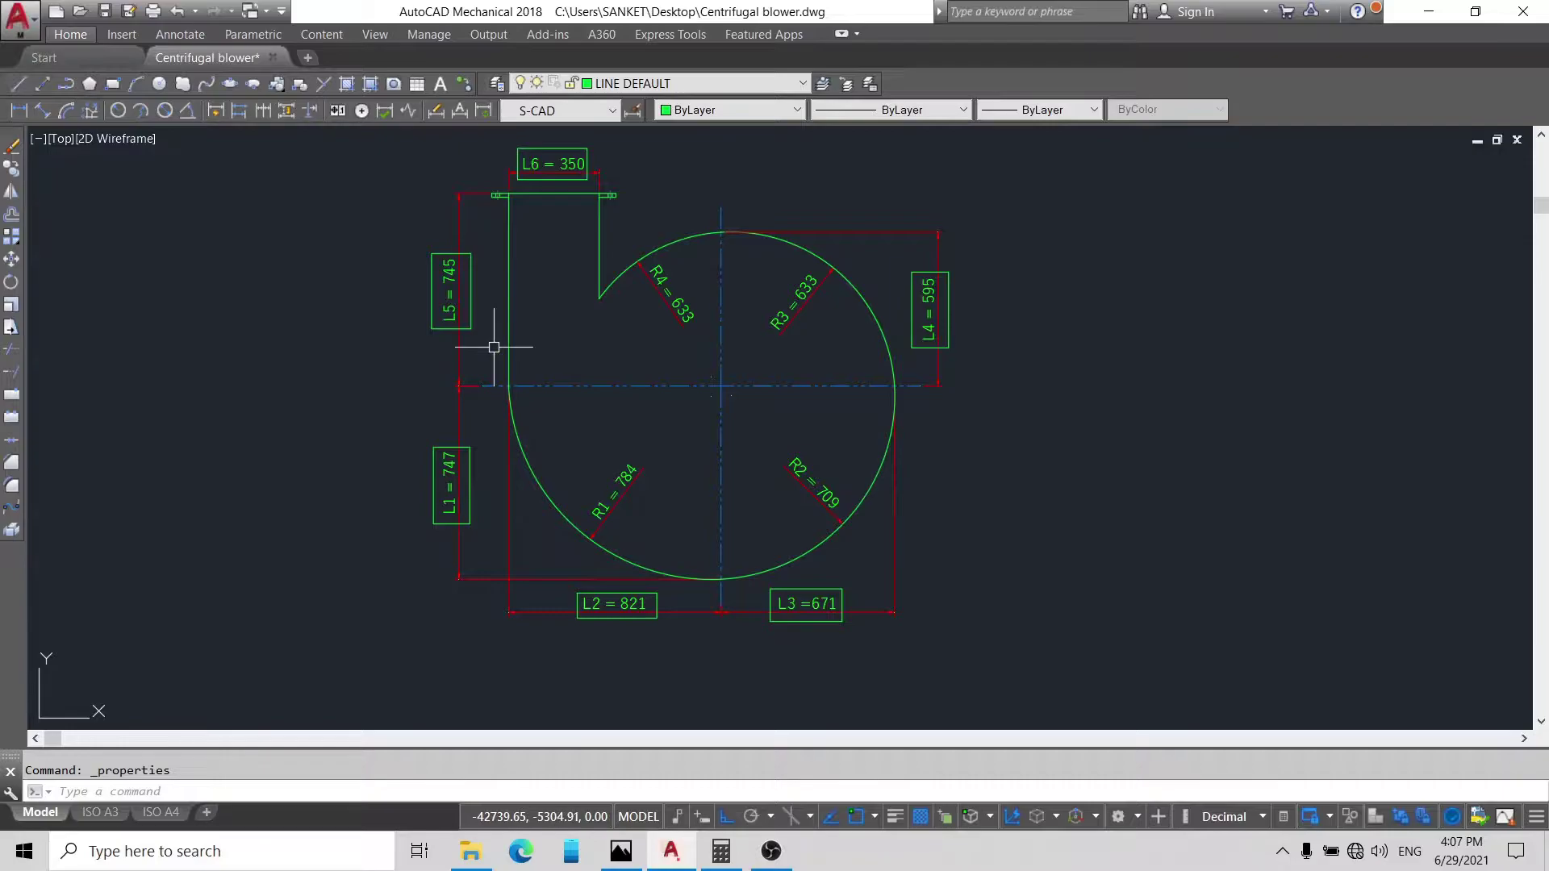
pyautogui.scroll(-2, 446, 352)
pyautogui.scroll(2, 505, 248)
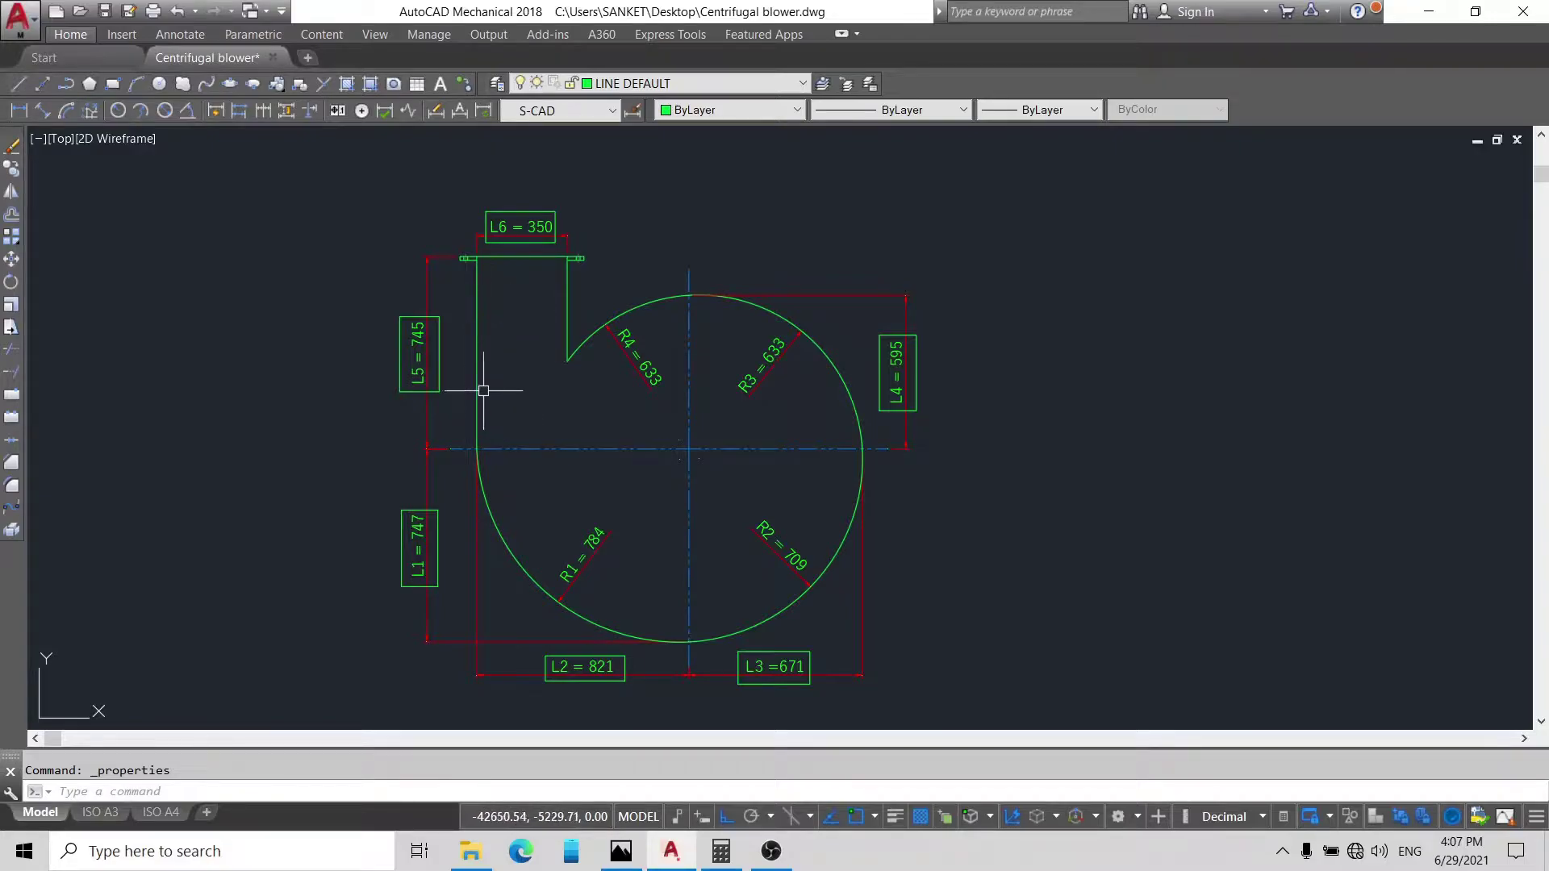
pyautogui.scroll(-1, 458, 427)
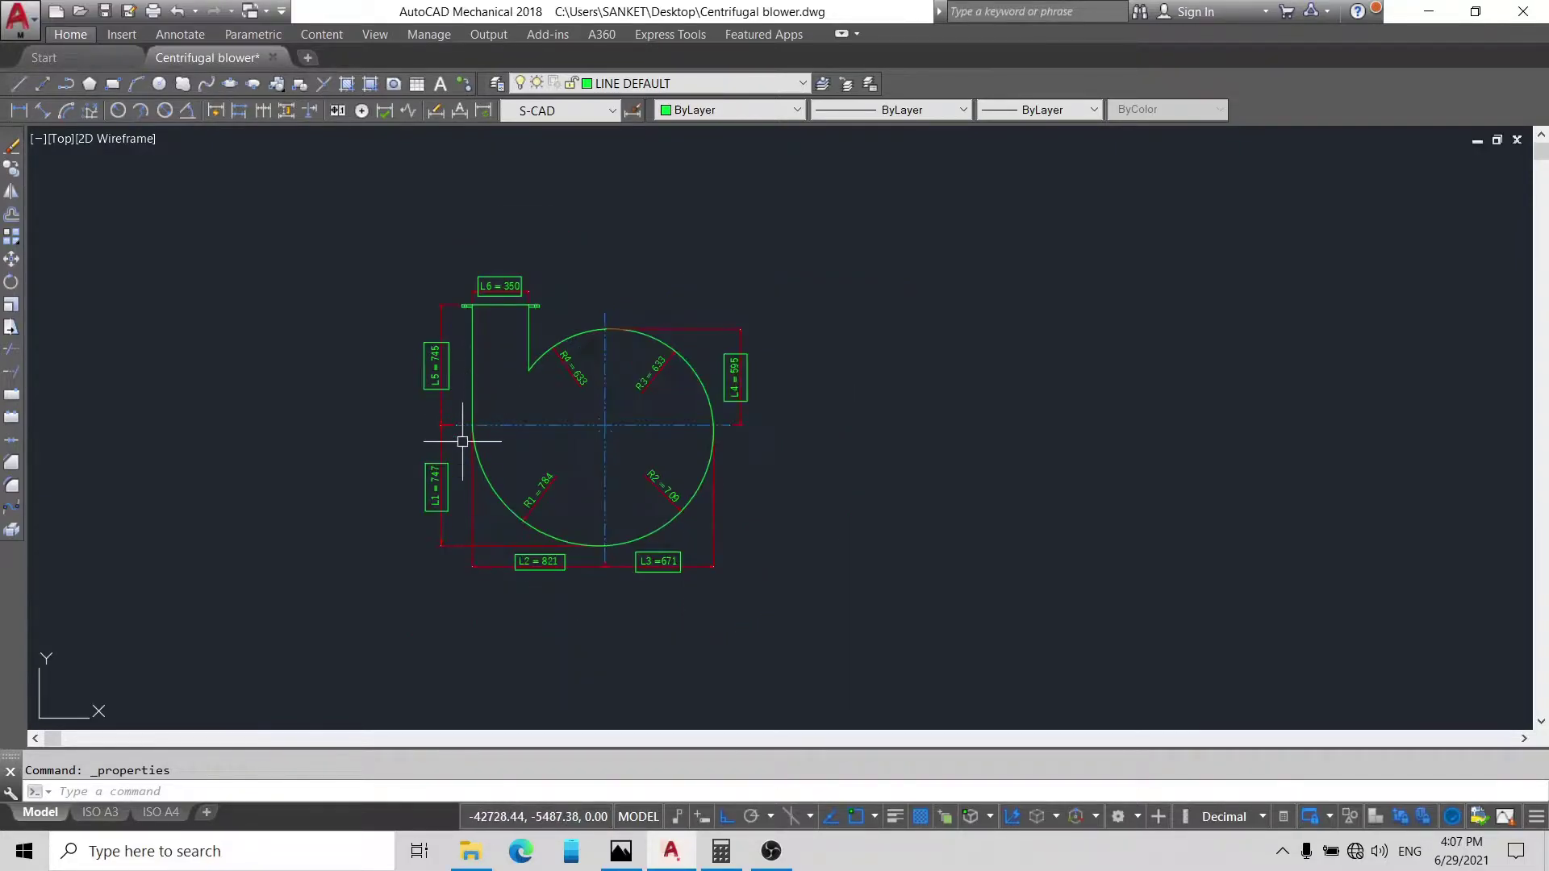
pyautogui.scroll(1, 466, 512)
pyautogui.scroll(2, 554, 470)
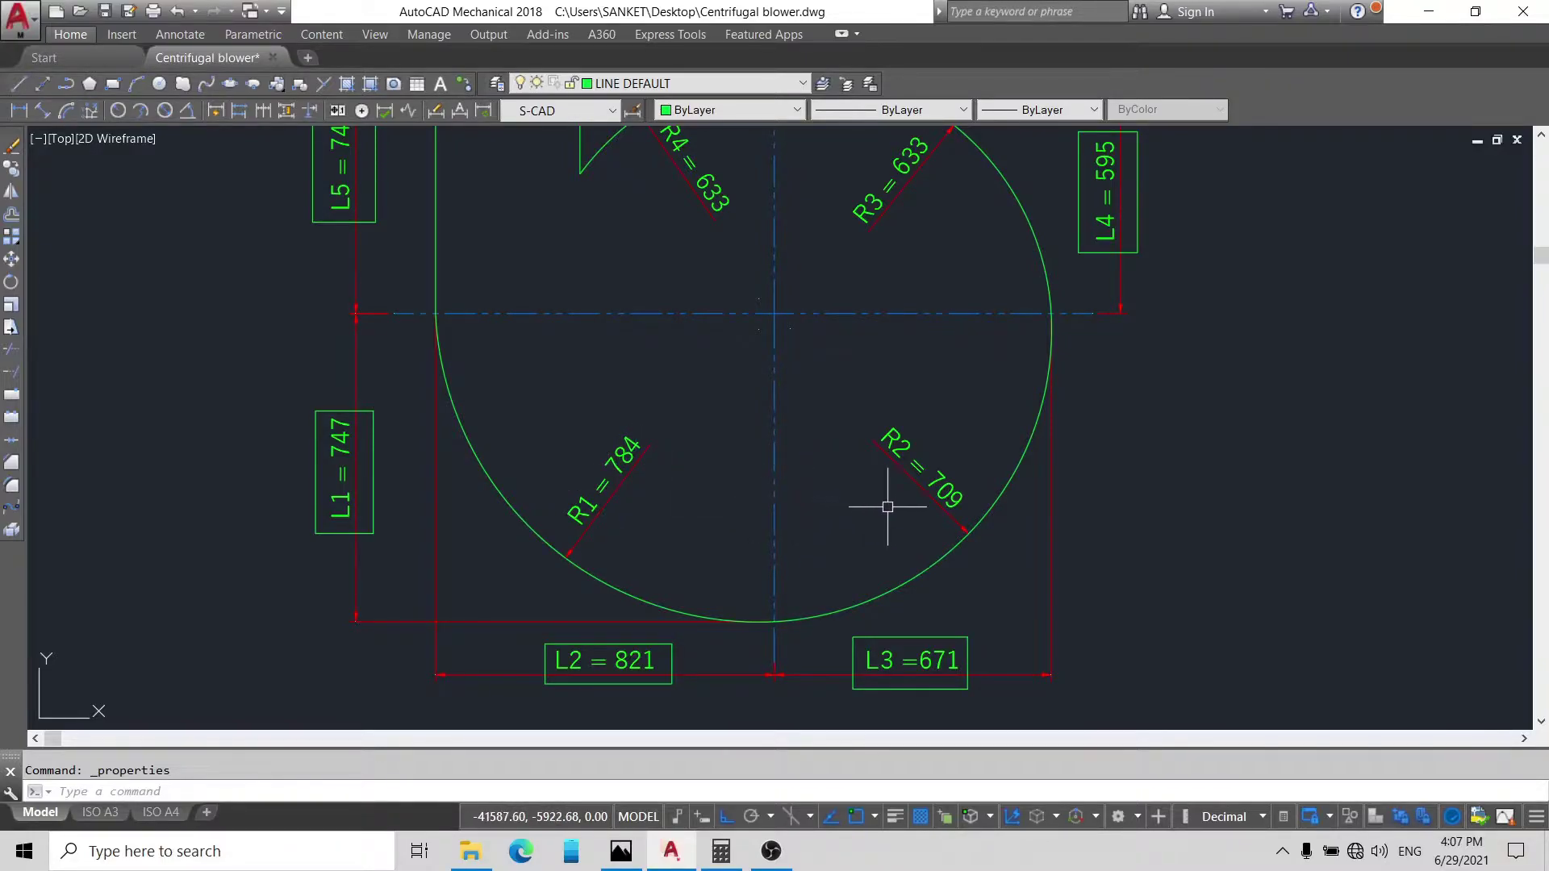
pyautogui.scroll(-1, 883, 484)
pyautogui.scroll(1, 908, 319)
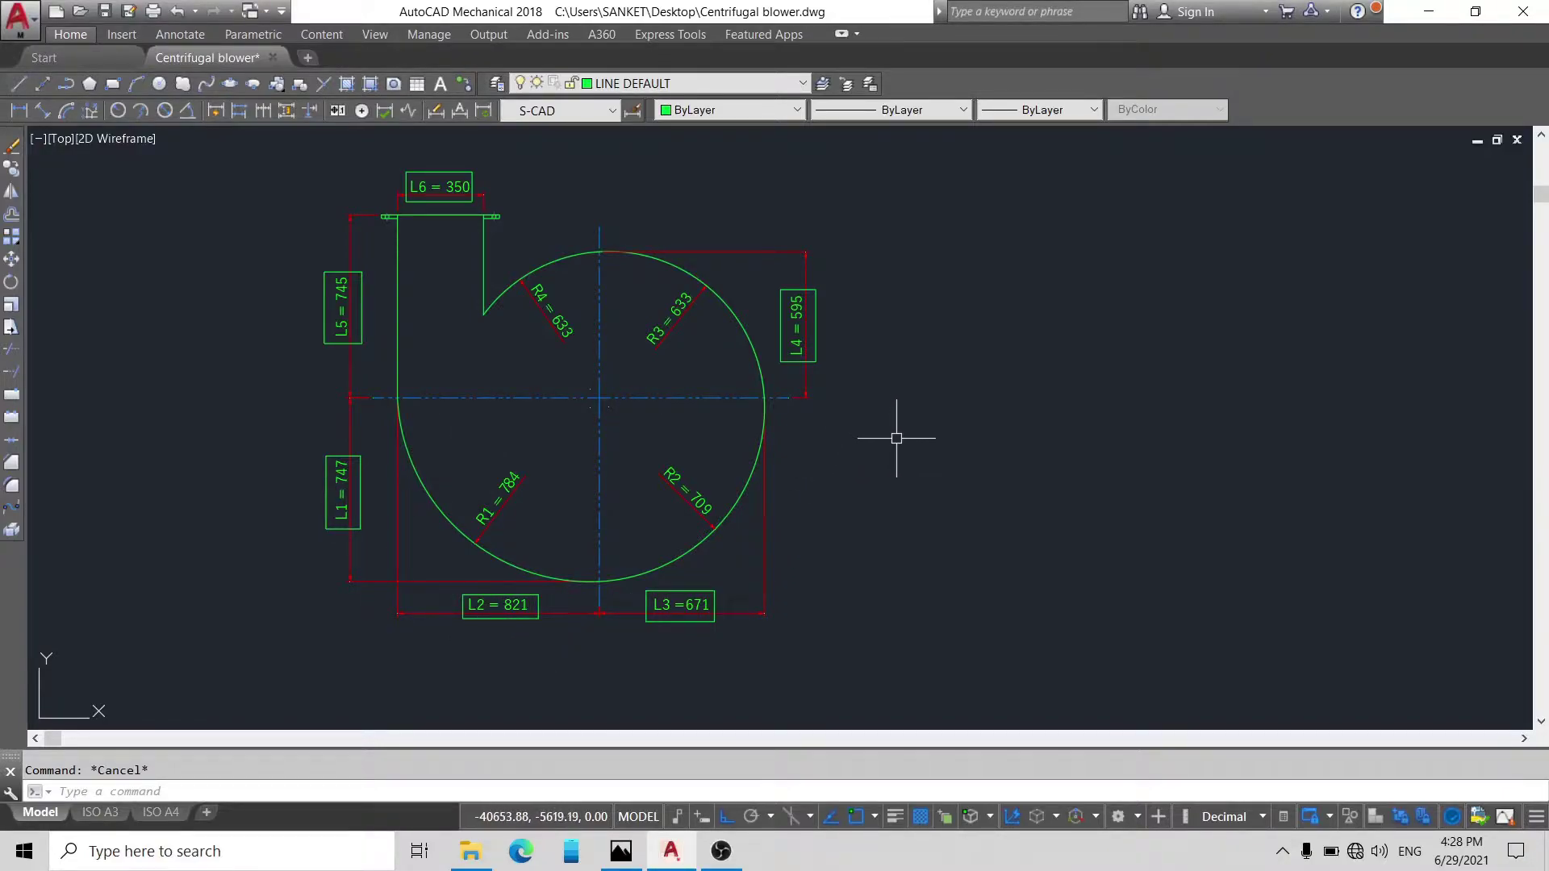
# Step: With LINE, draw a 747 line down and an 821 line left from one point
pyautogui.write('l')
pyautogui.press('Return')
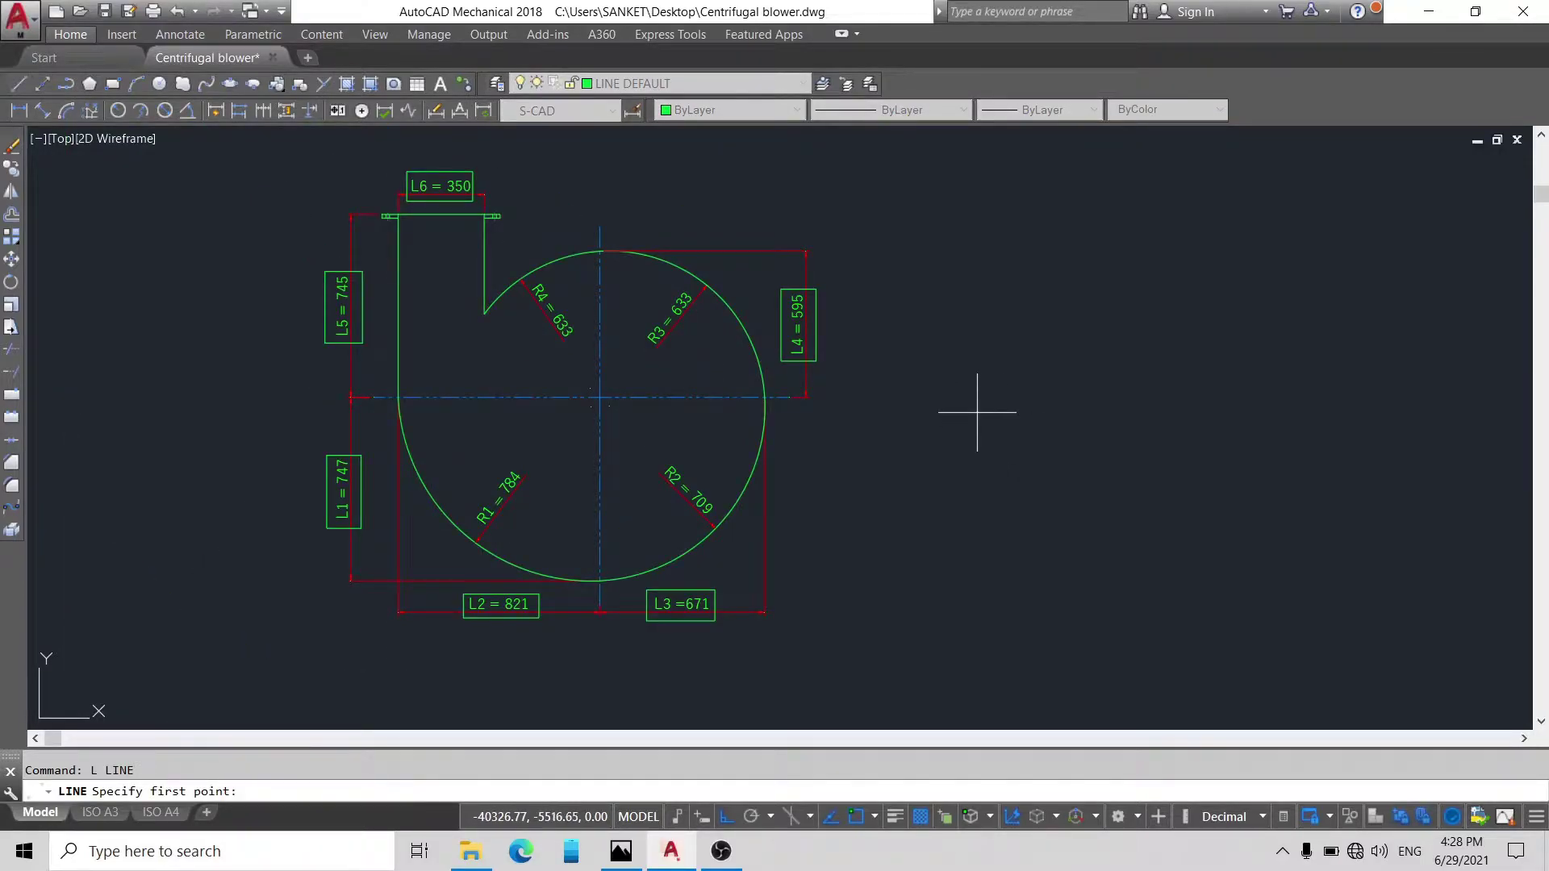
pyautogui.scroll(2, 956, 418)
pyautogui.scroll(-2, 1012, 401)
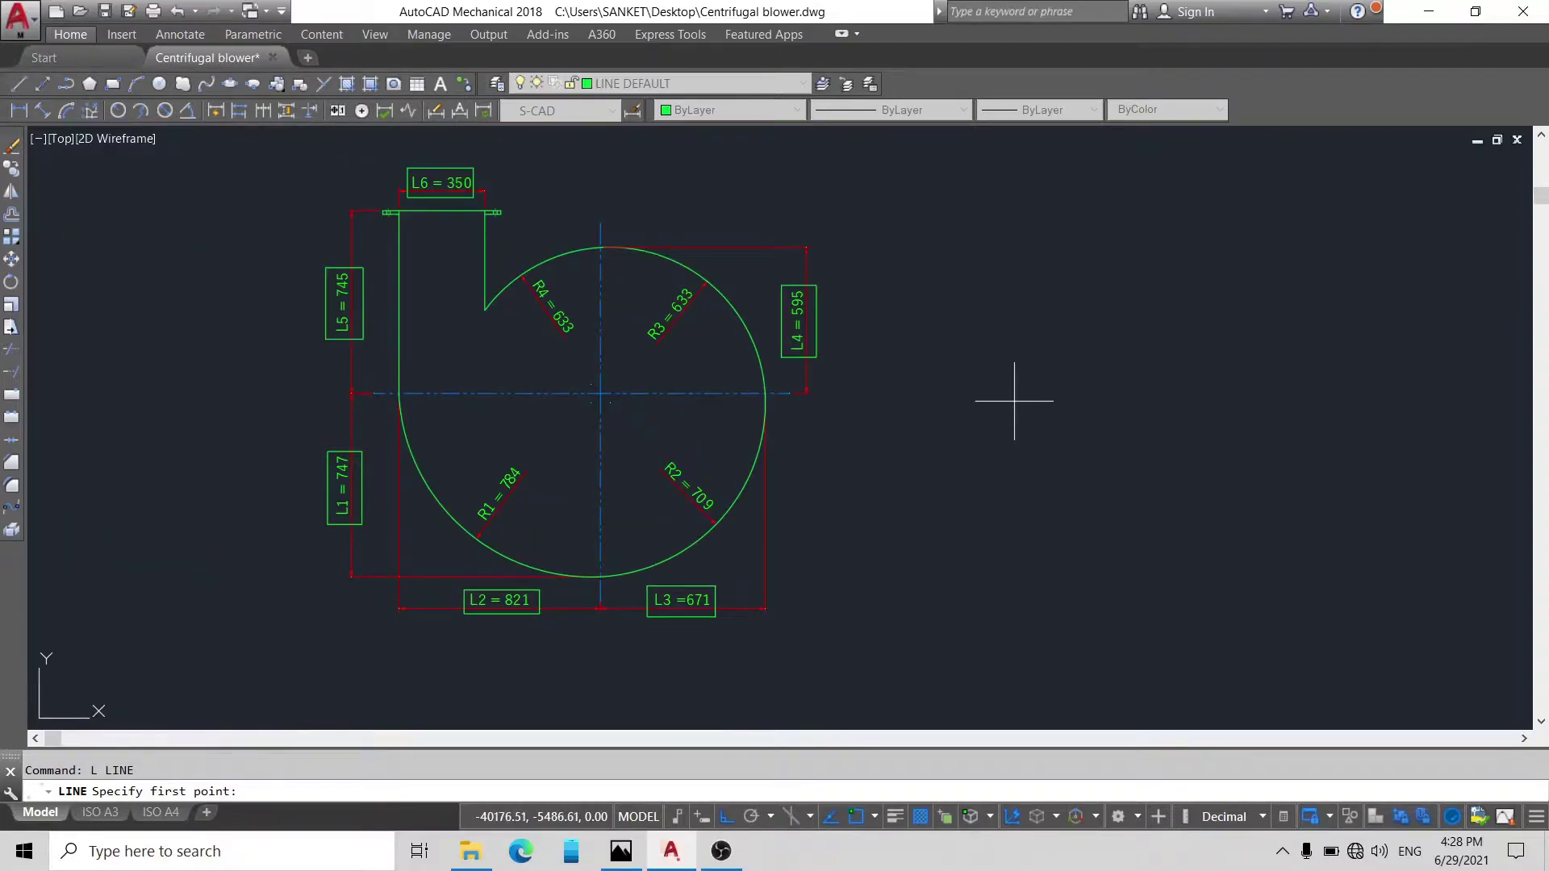
pyautogui.click(1051, 399)
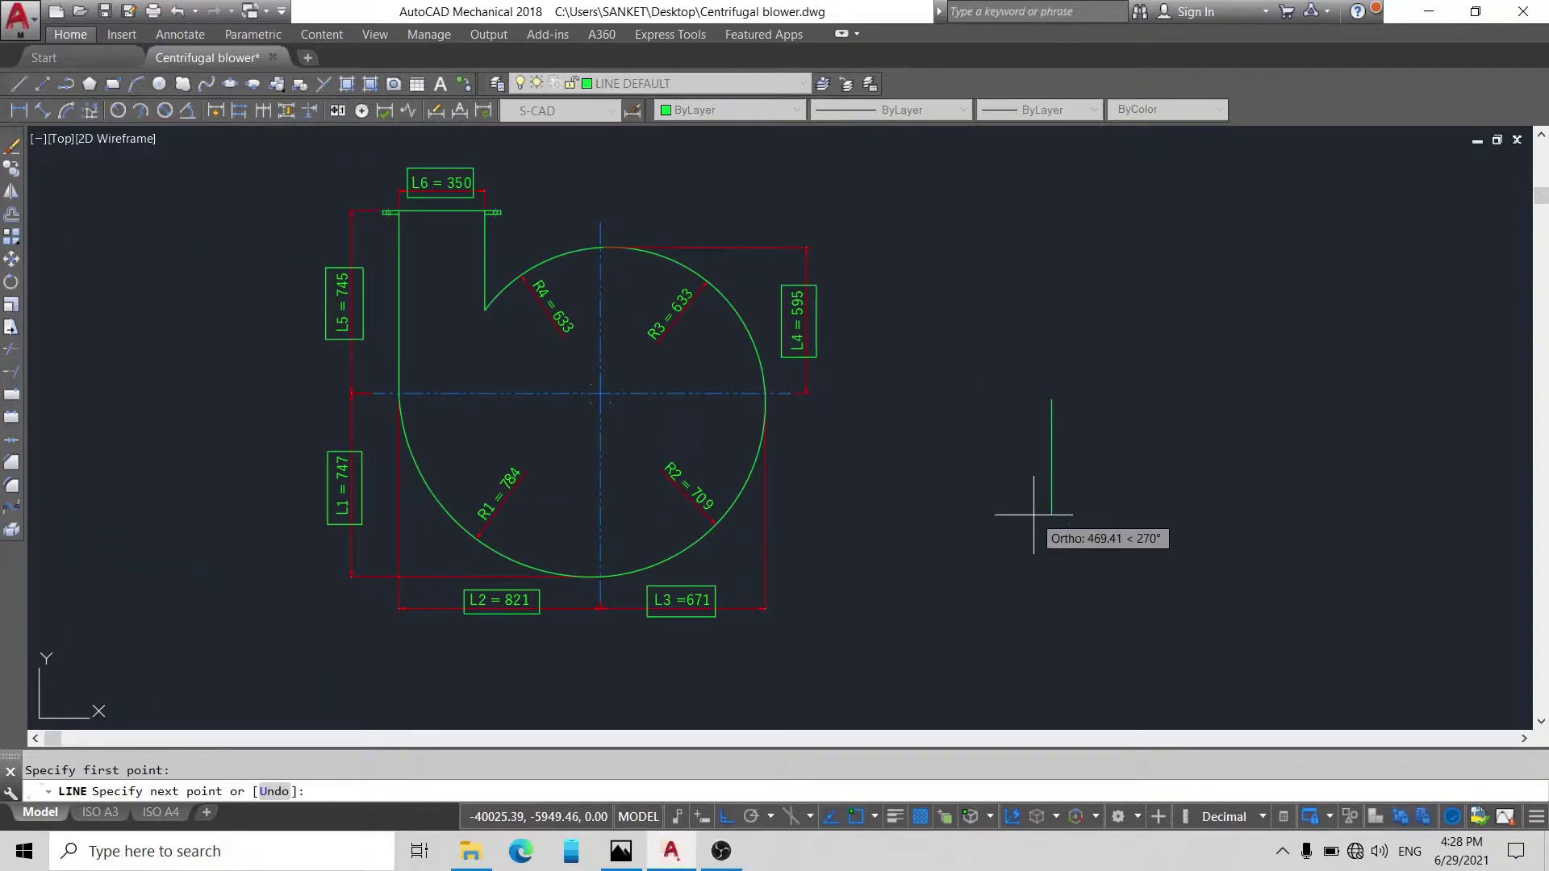
pyautogui.write('747')
pyautogui.press('Return')
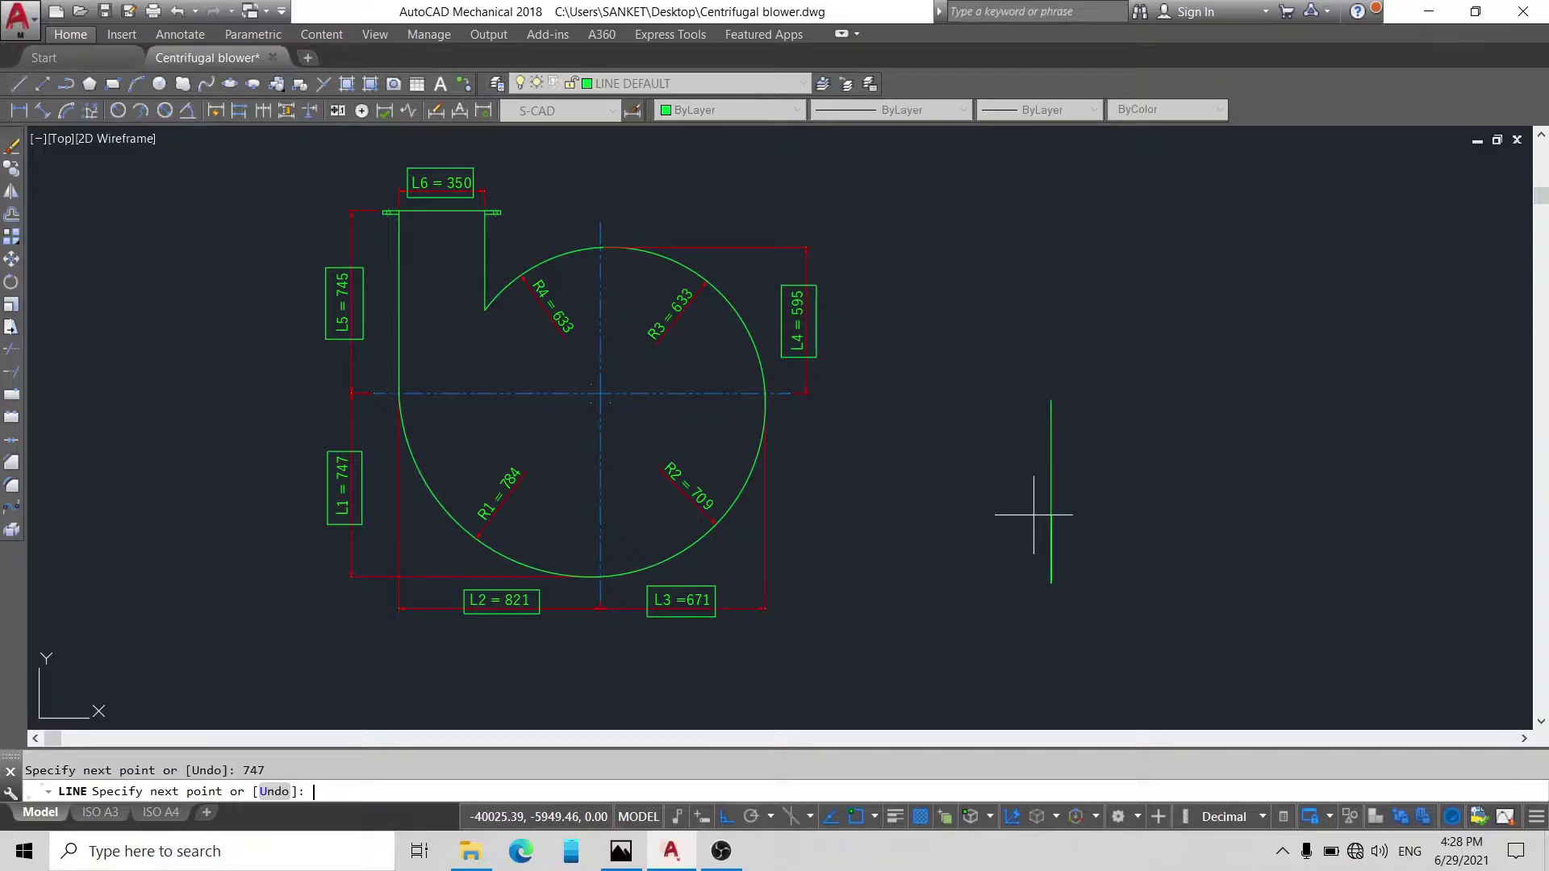
pyautogui.press('Escape')
pyautogui.press('Return')
pyautogui.click(1051, 399)
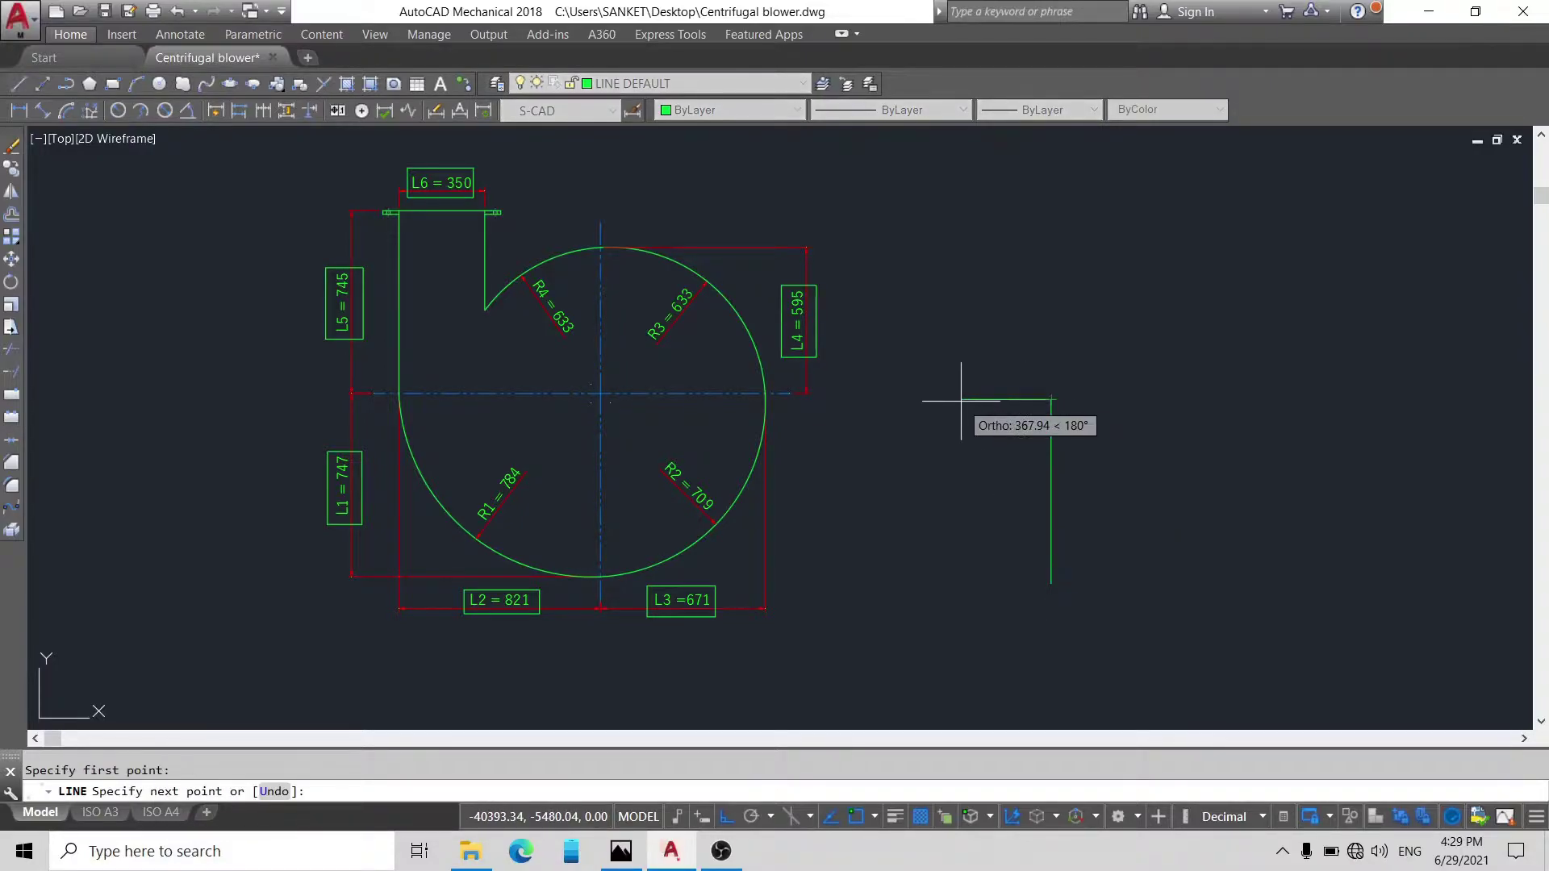
pyautogui.write('821')
pyautogui.press('Return')
pyautogui.press('Escape')
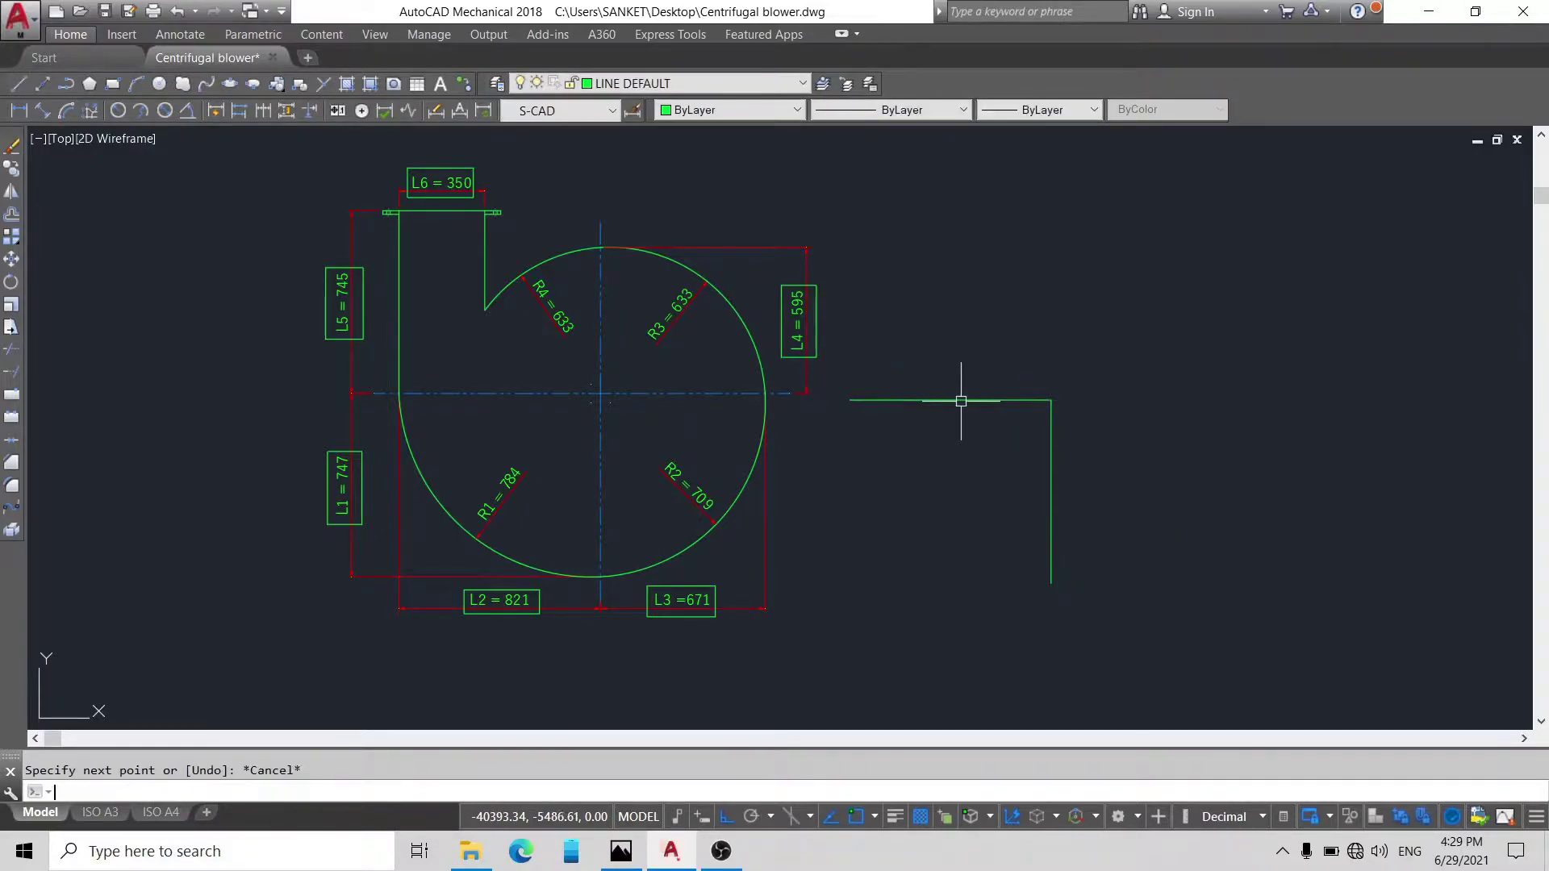
# Step: Add a 671 line to the right and a 595 line upward from the same point
pyautogui.press('Return')
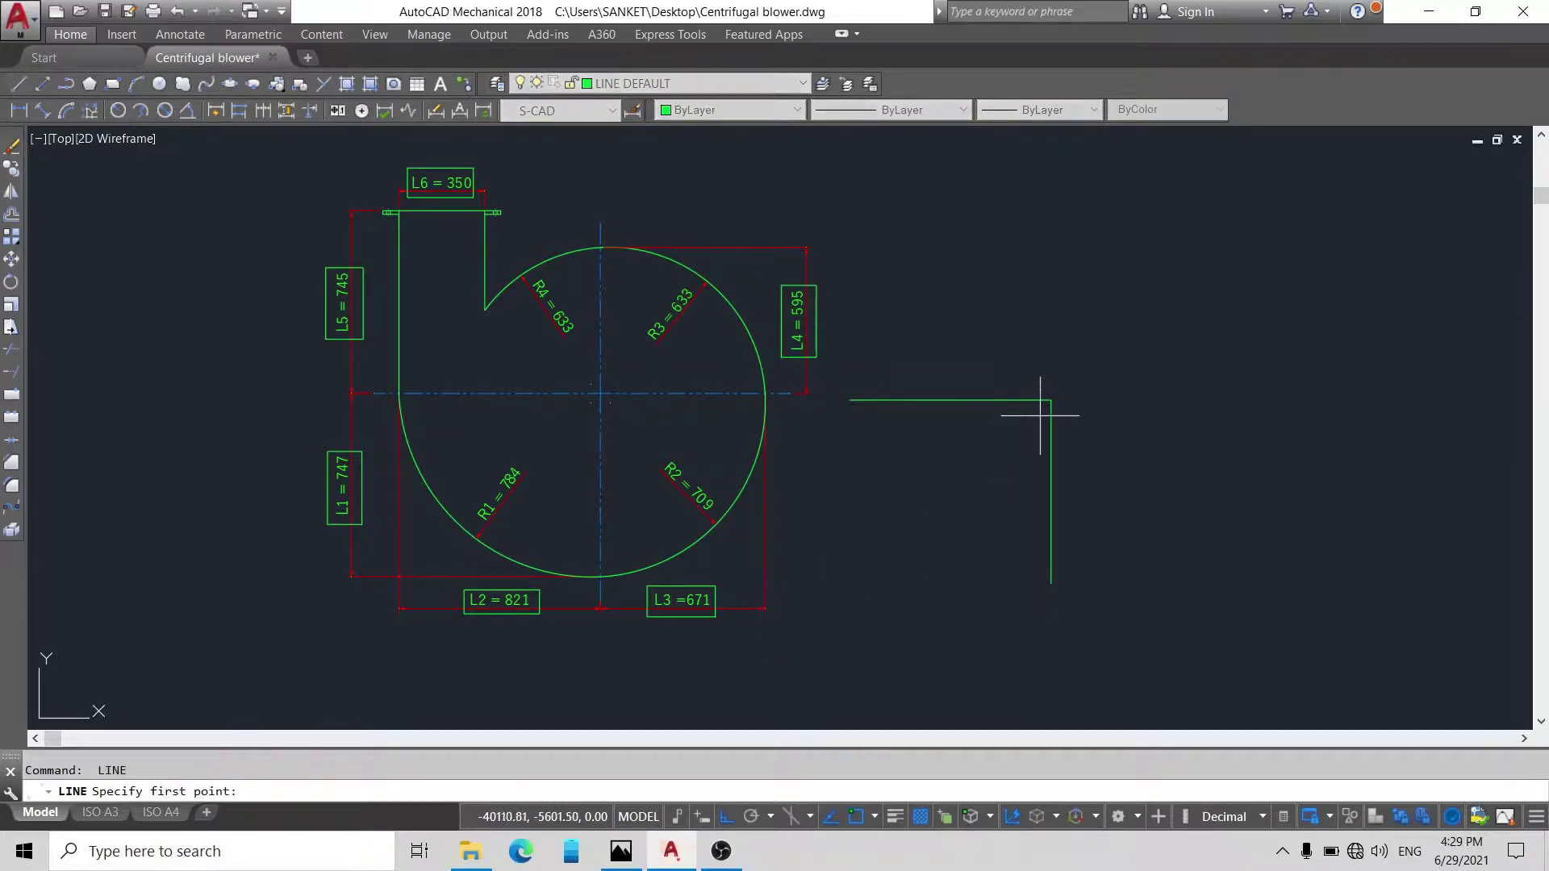
pyautogui.click(1051, 399)
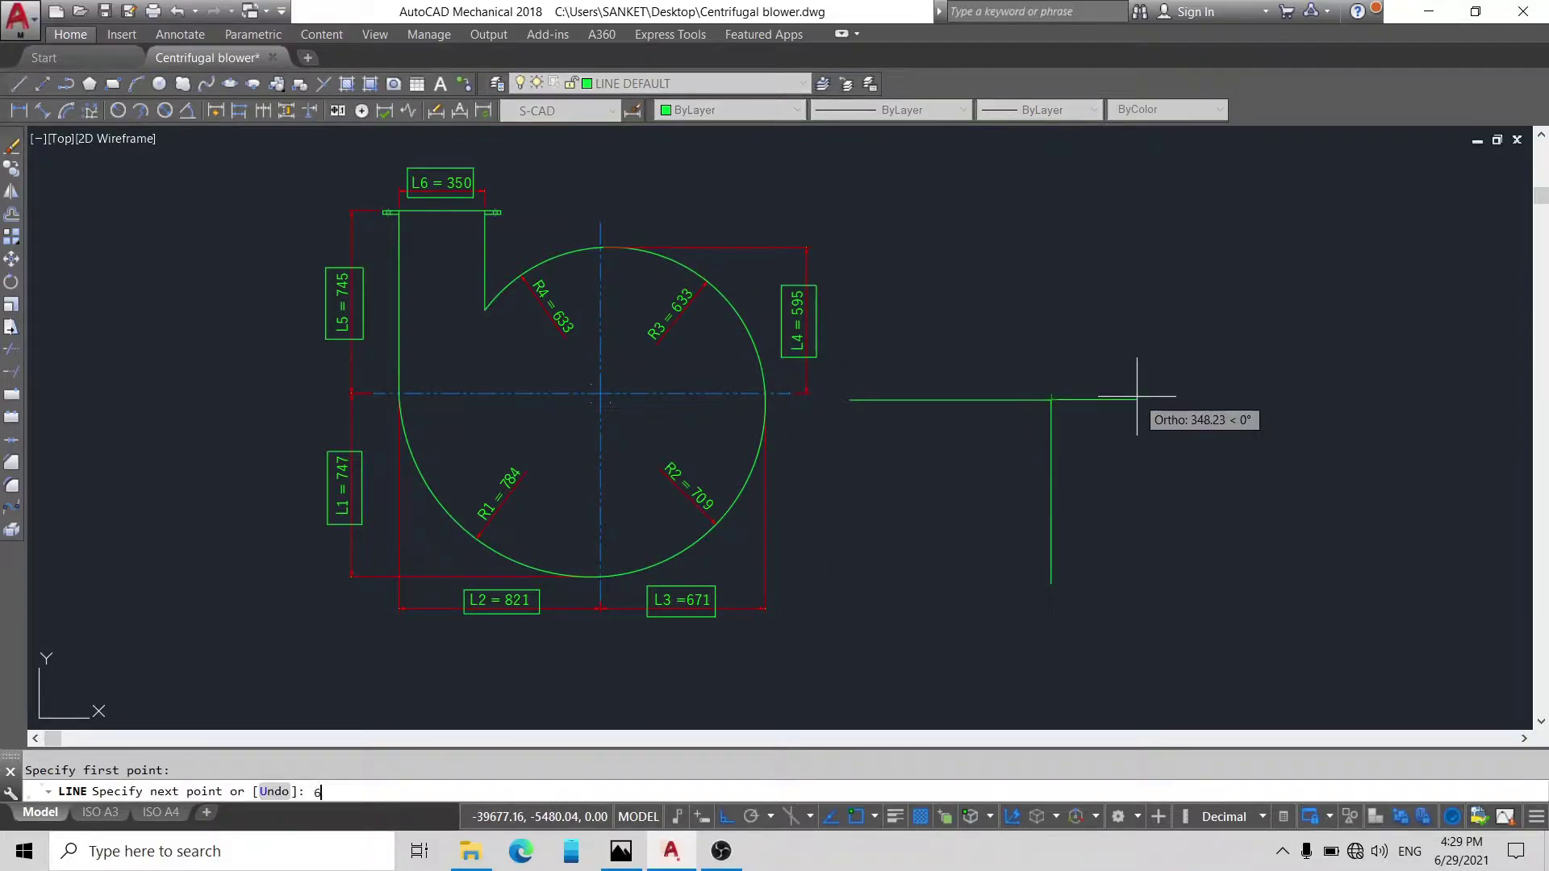
pyautogui.write('671')
pyautogui.press('Return')
pyautogui.press('Escape')
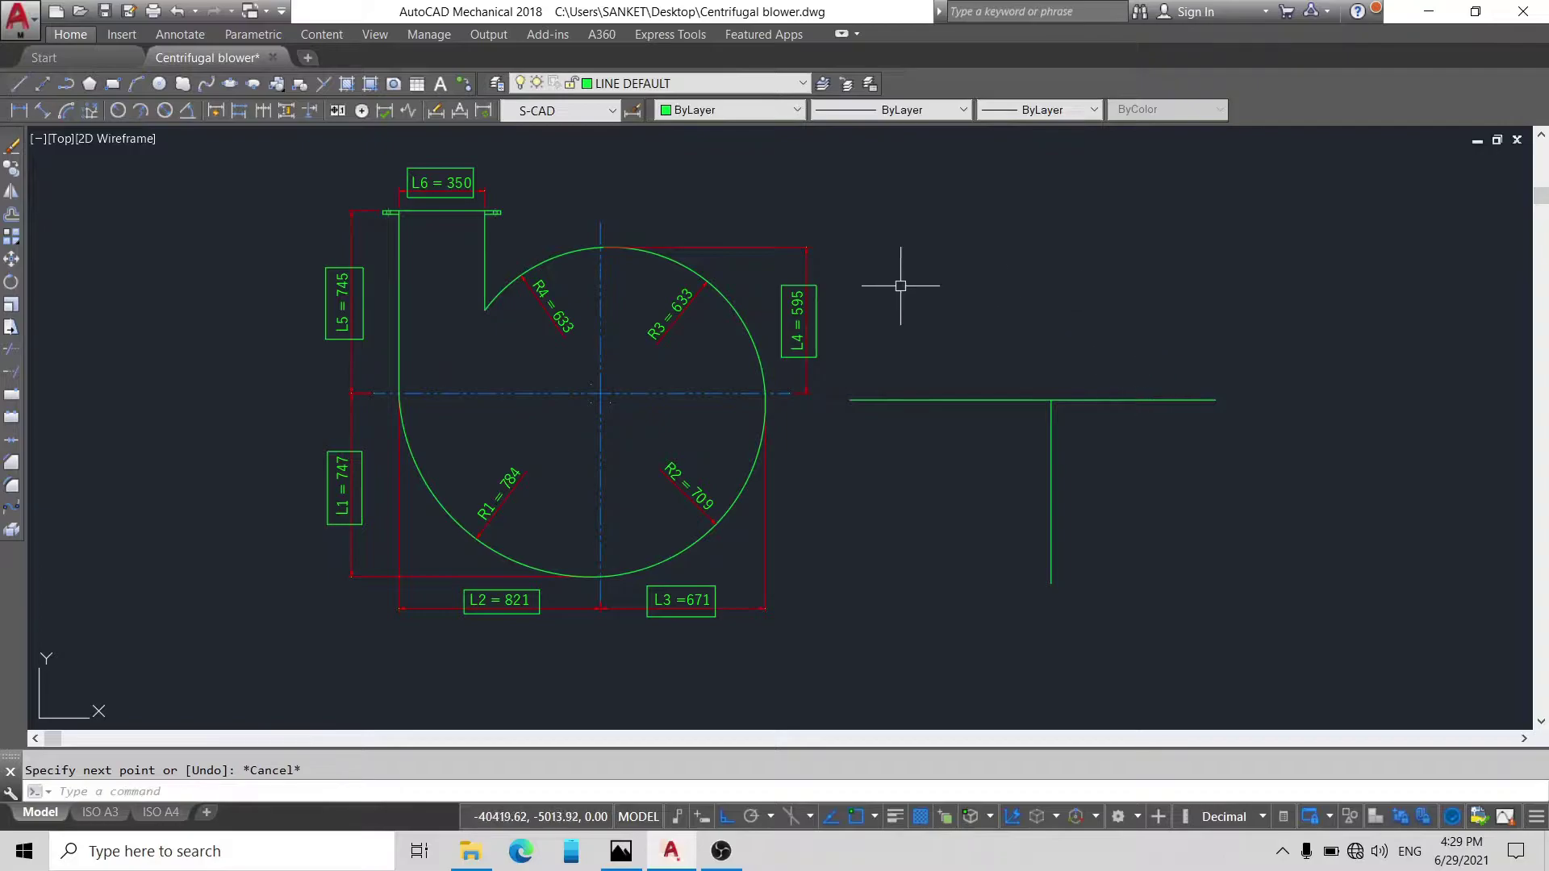
pyautogui.press('Return')
pyautogui.click(1051, 400)
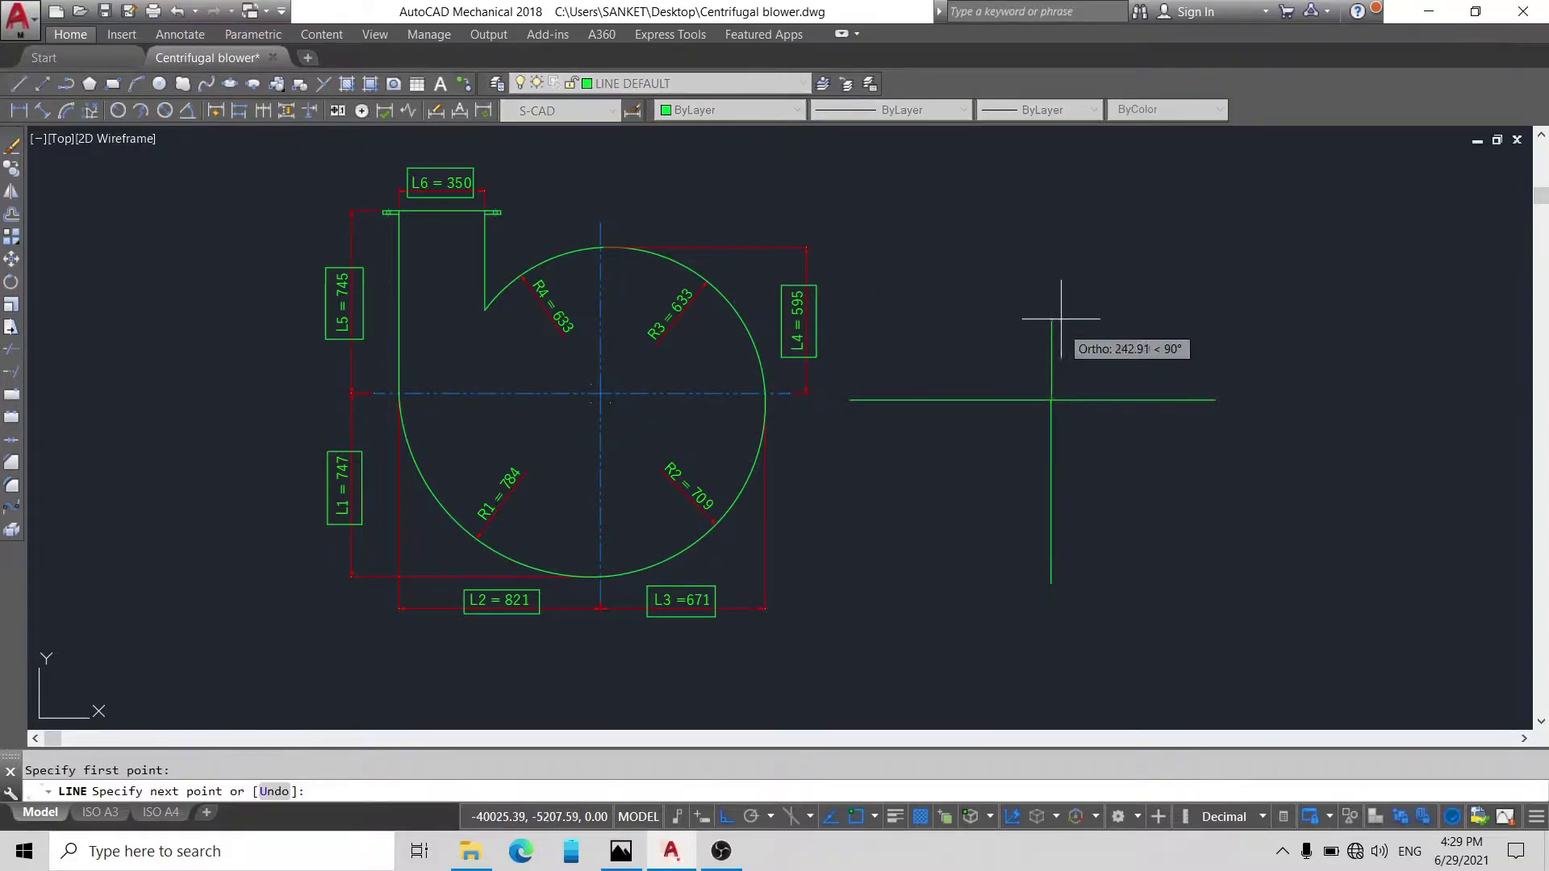
pyautogui.write('595')
pyautogui.press('Return')
pyautogui.press('Escape')
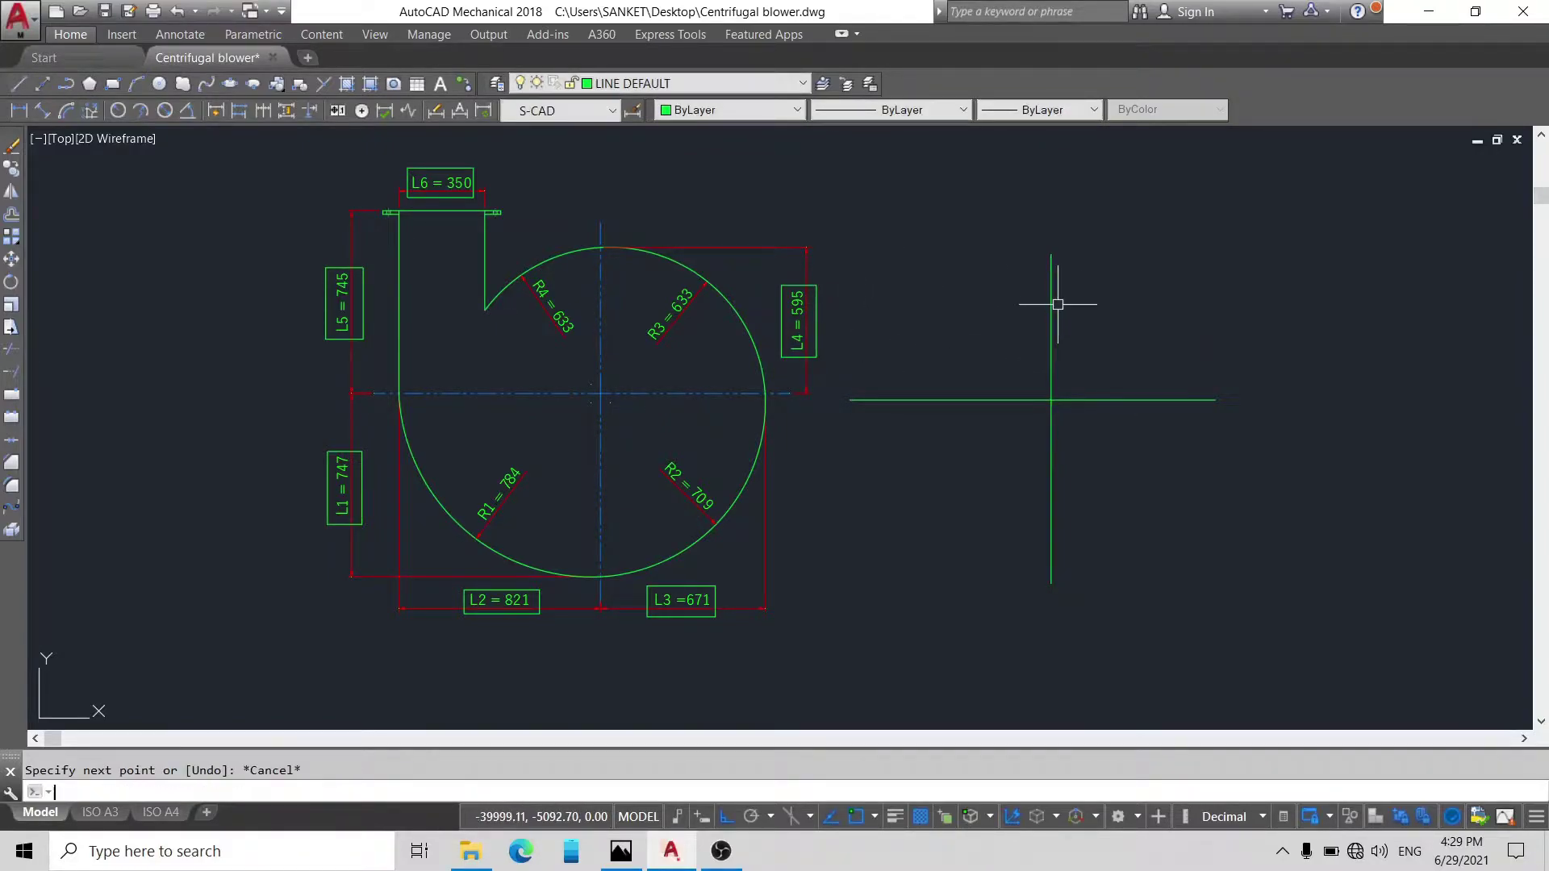
# Step: Use MA to give the new cross lines the reference's blue dash-dot centreline properties
pyautogui.write('ma')
pyautogui.press('Return')
pyautogui.click(649, 393)
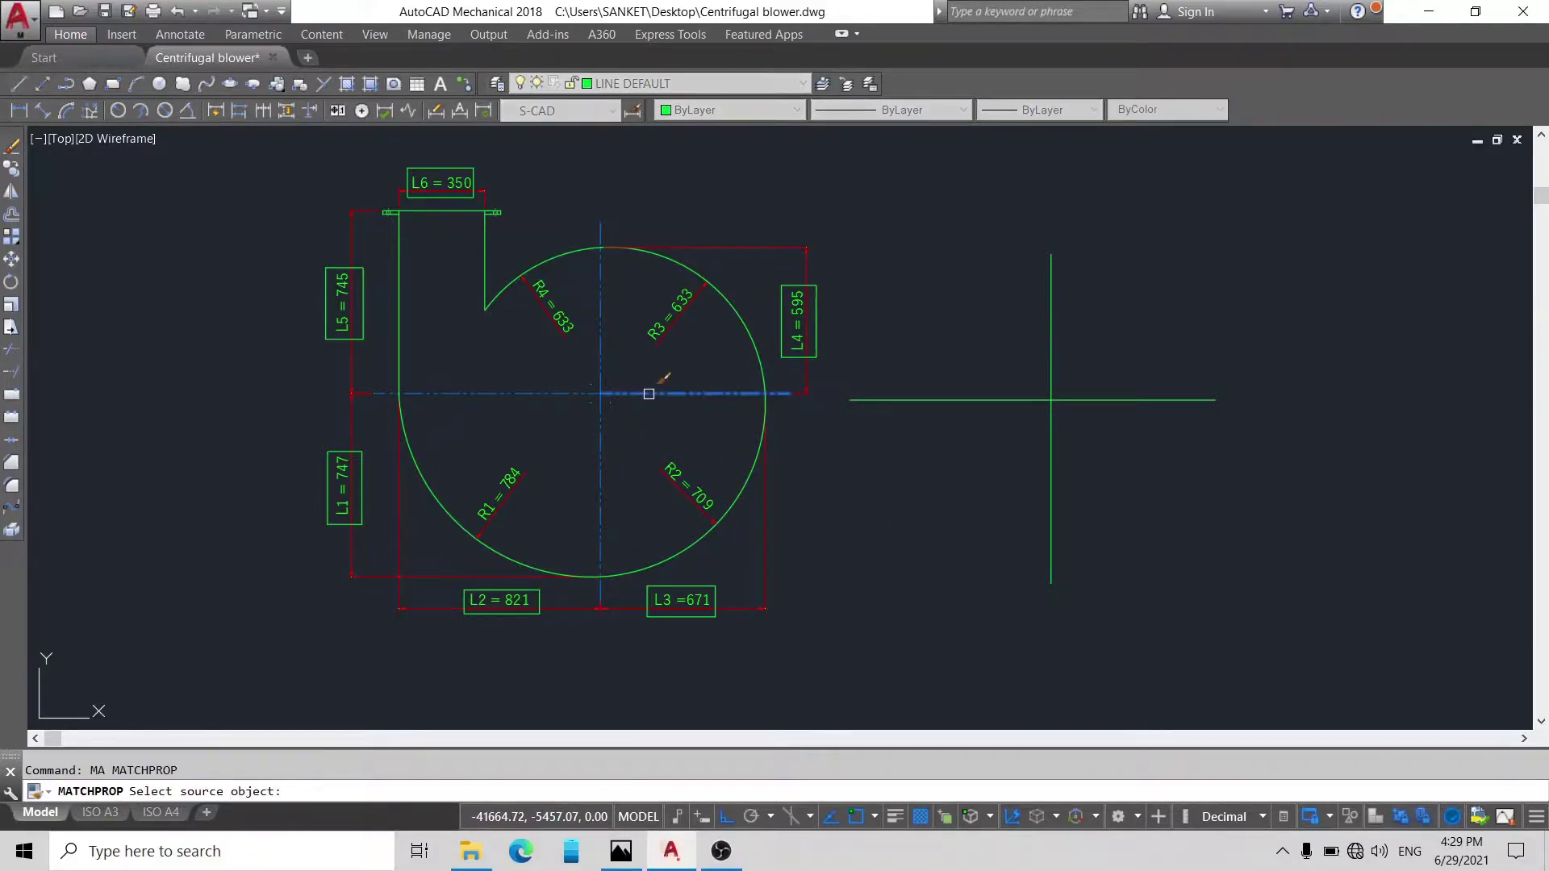
pyautogui.click(1106, 374)
pyautogui.click(976, 452)
pyautogui.rightClick(962, 463)
pyautogui.click(988, 472)
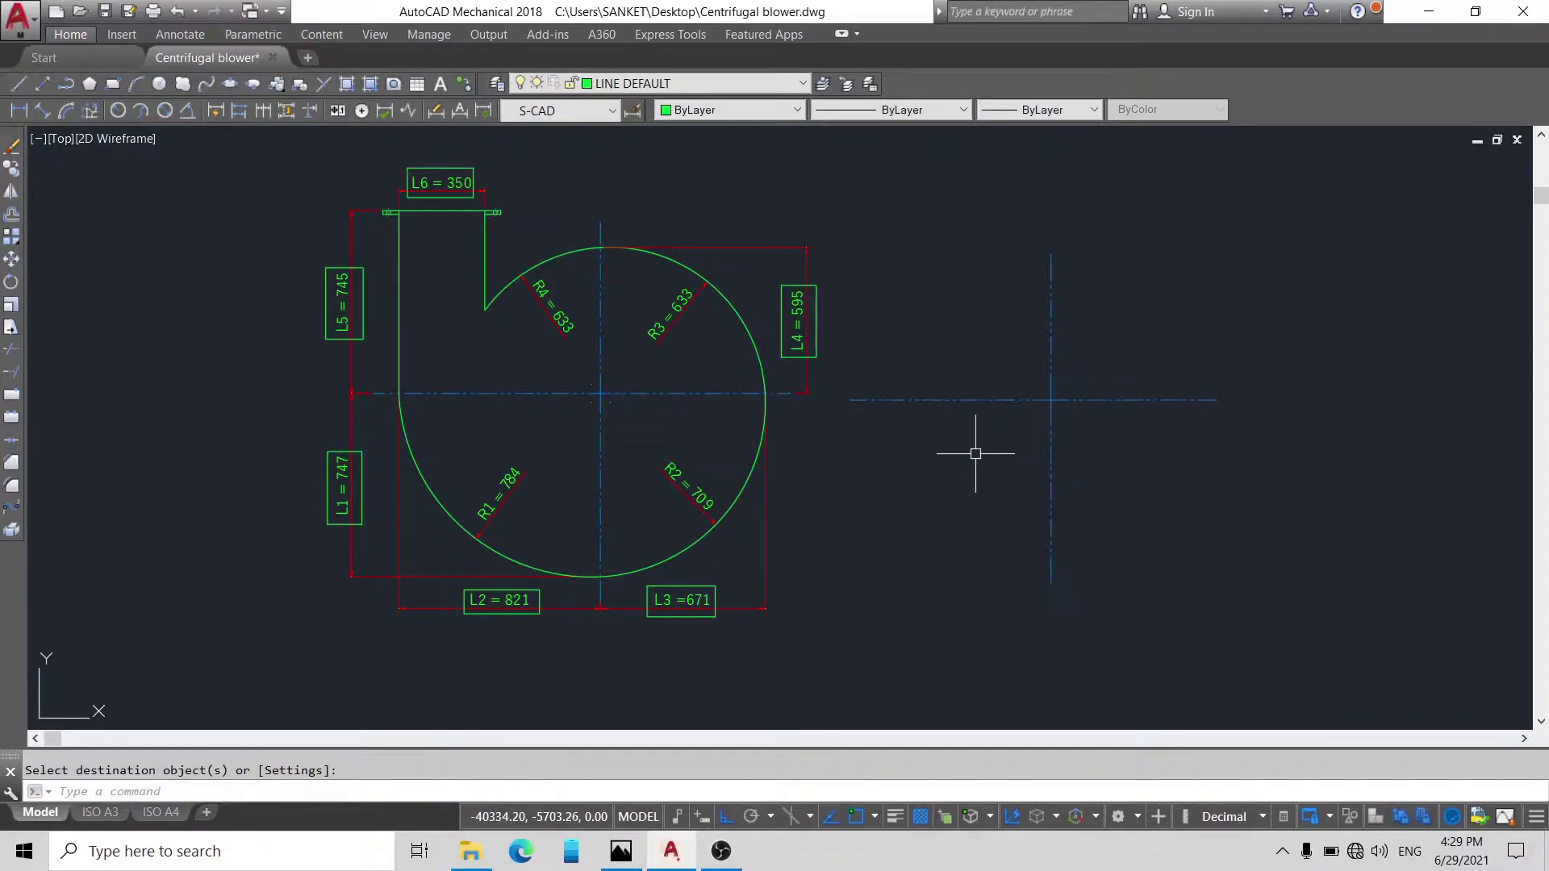
pyautogui.scroll(-1, 518, 460)
pyautogui.scroll(1, 516, 462)
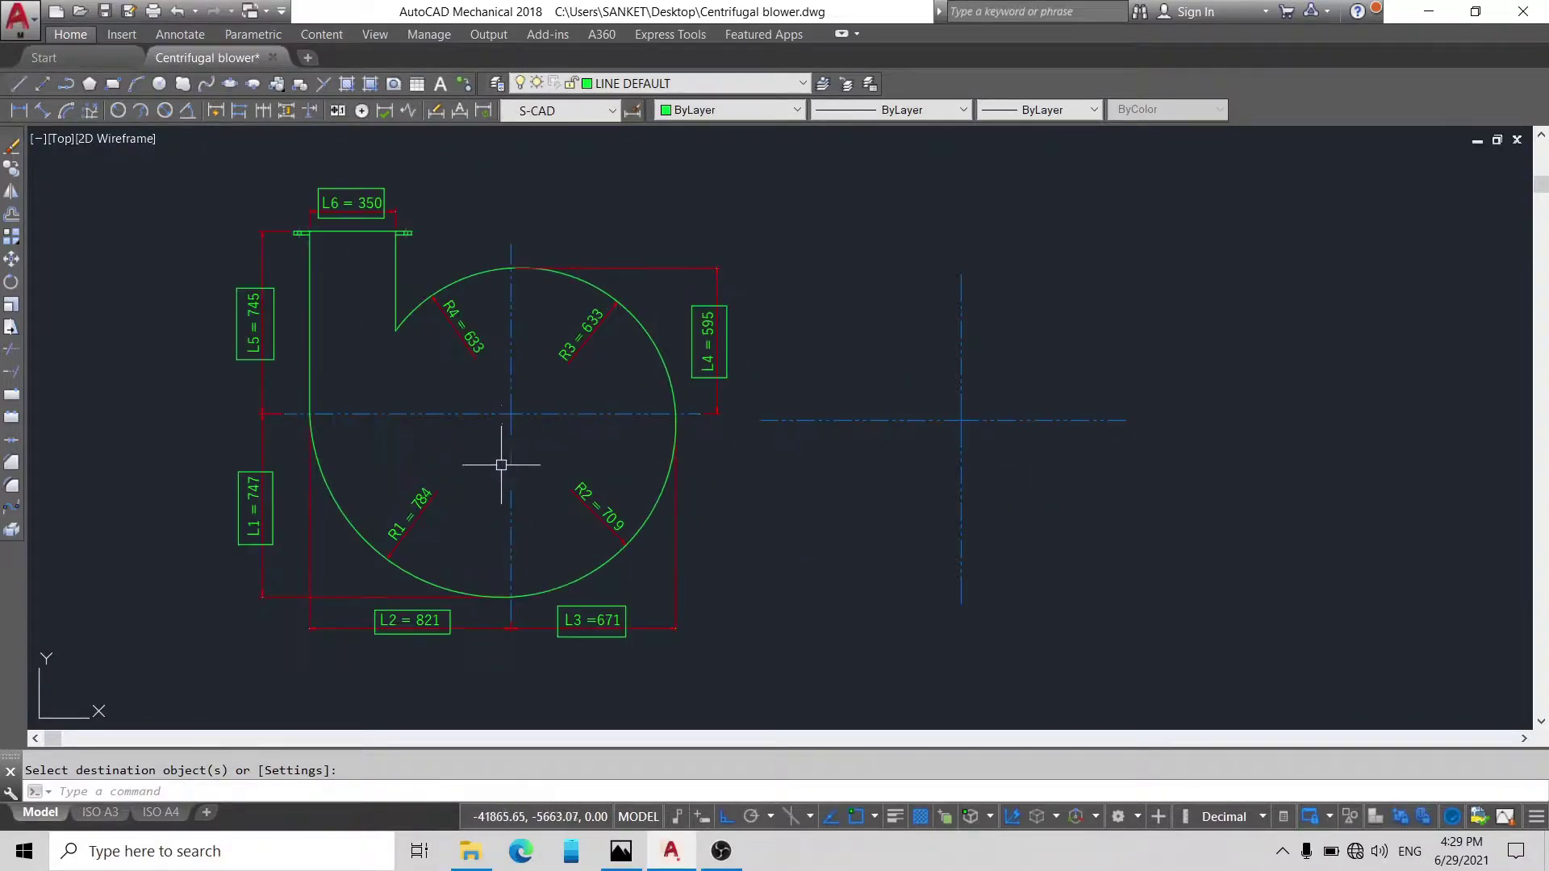
pyautogui.scroll(2, 399, 547)
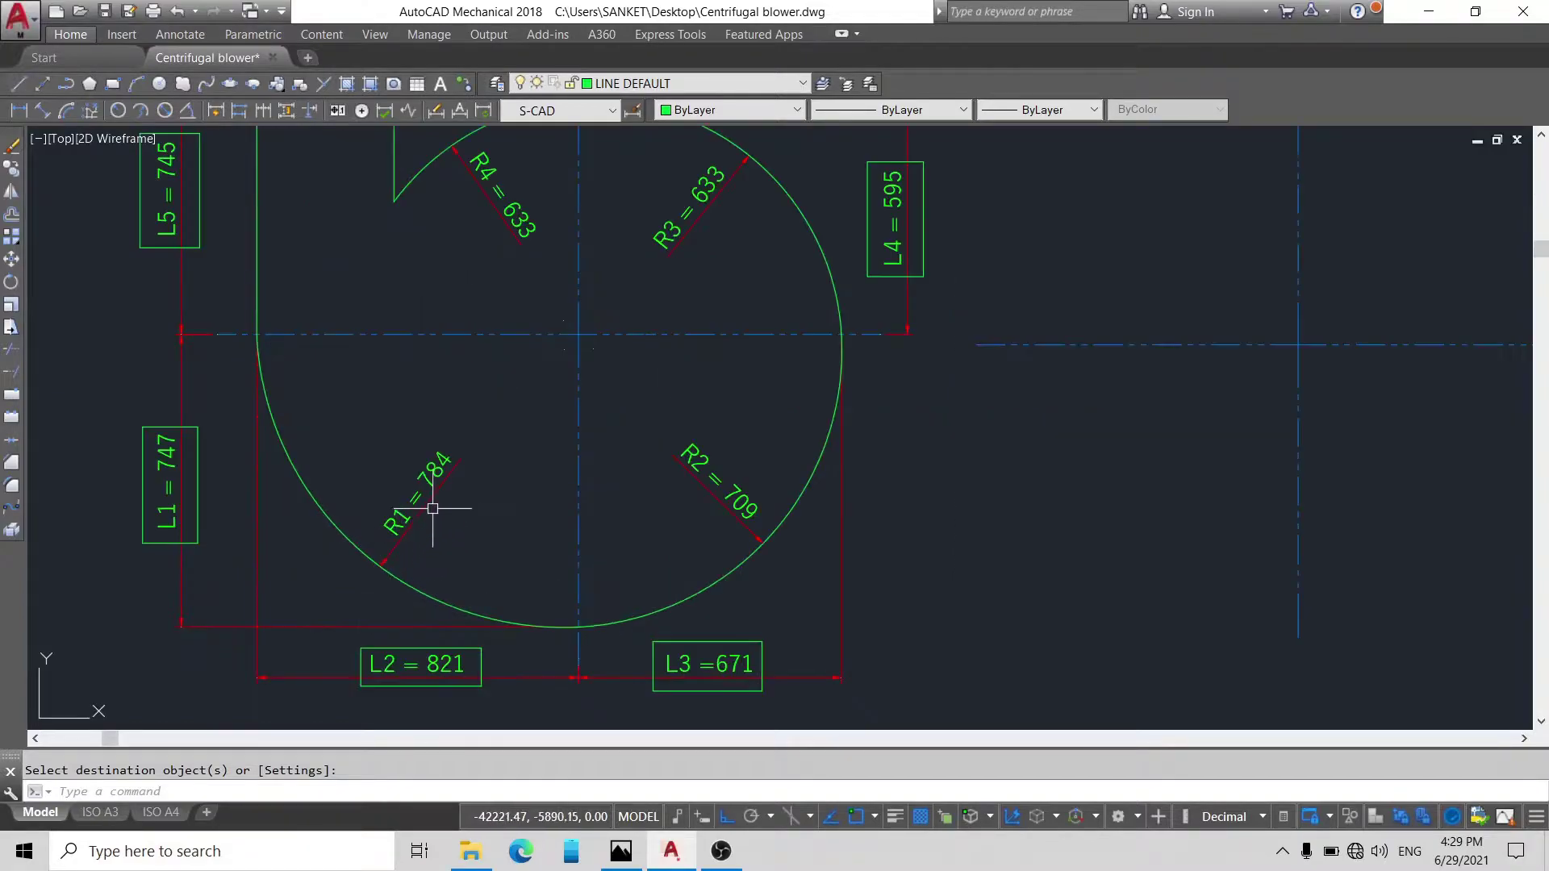
pyautogui.scroll(-1, 408, 525)
pyautogui.scroll(1, 409, 511)
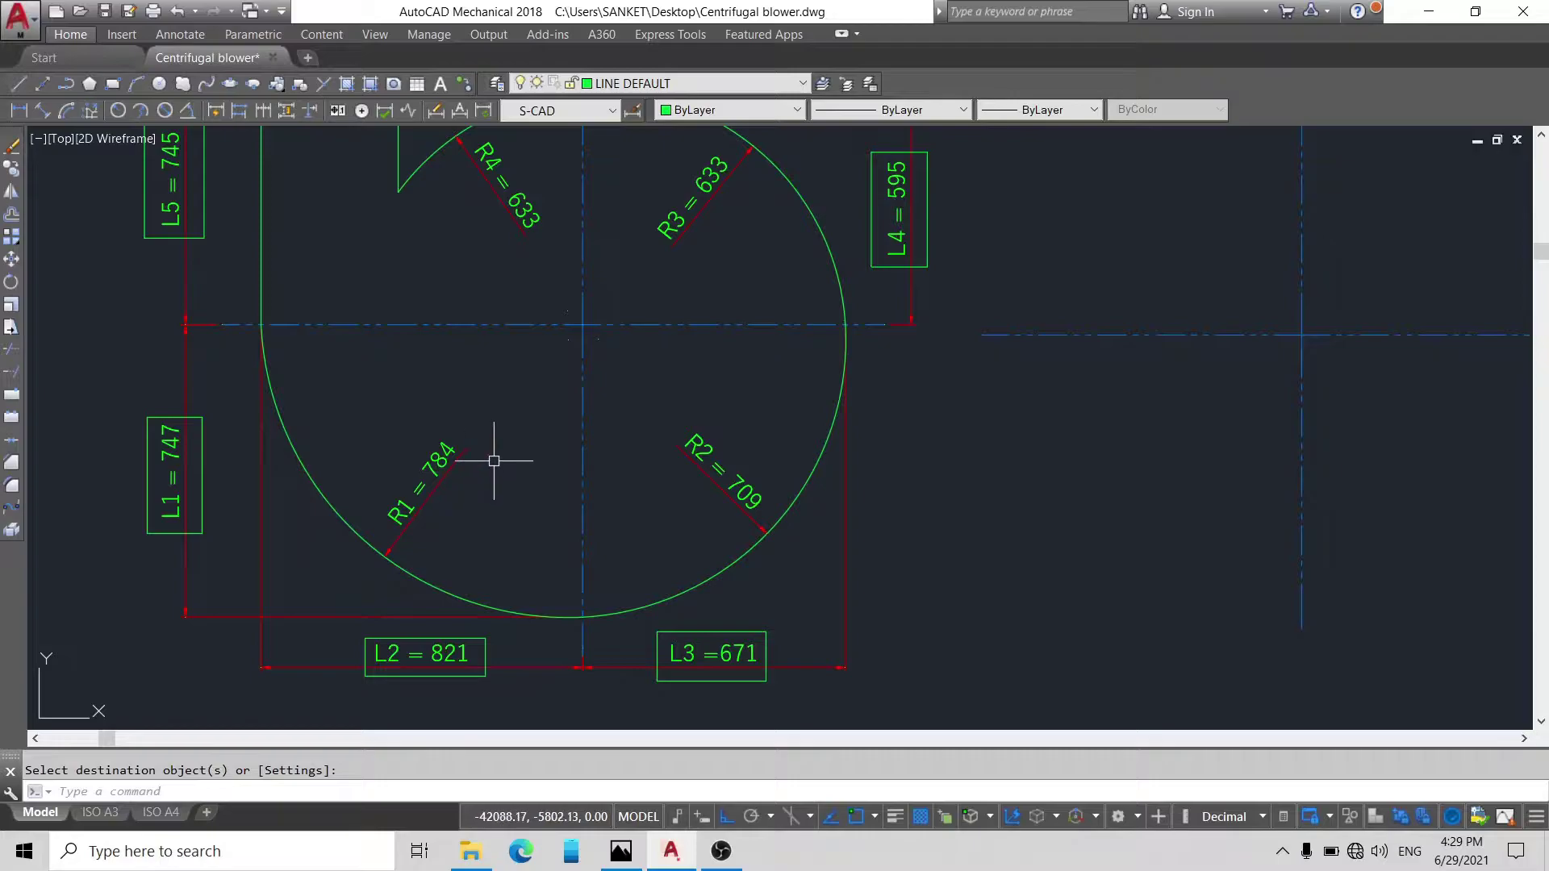
pyautogui.scroll(-1, 488, 464)
pyautogui.scroll(1, 432, 455)
pyautogui.scroll(-1, 472, 460)
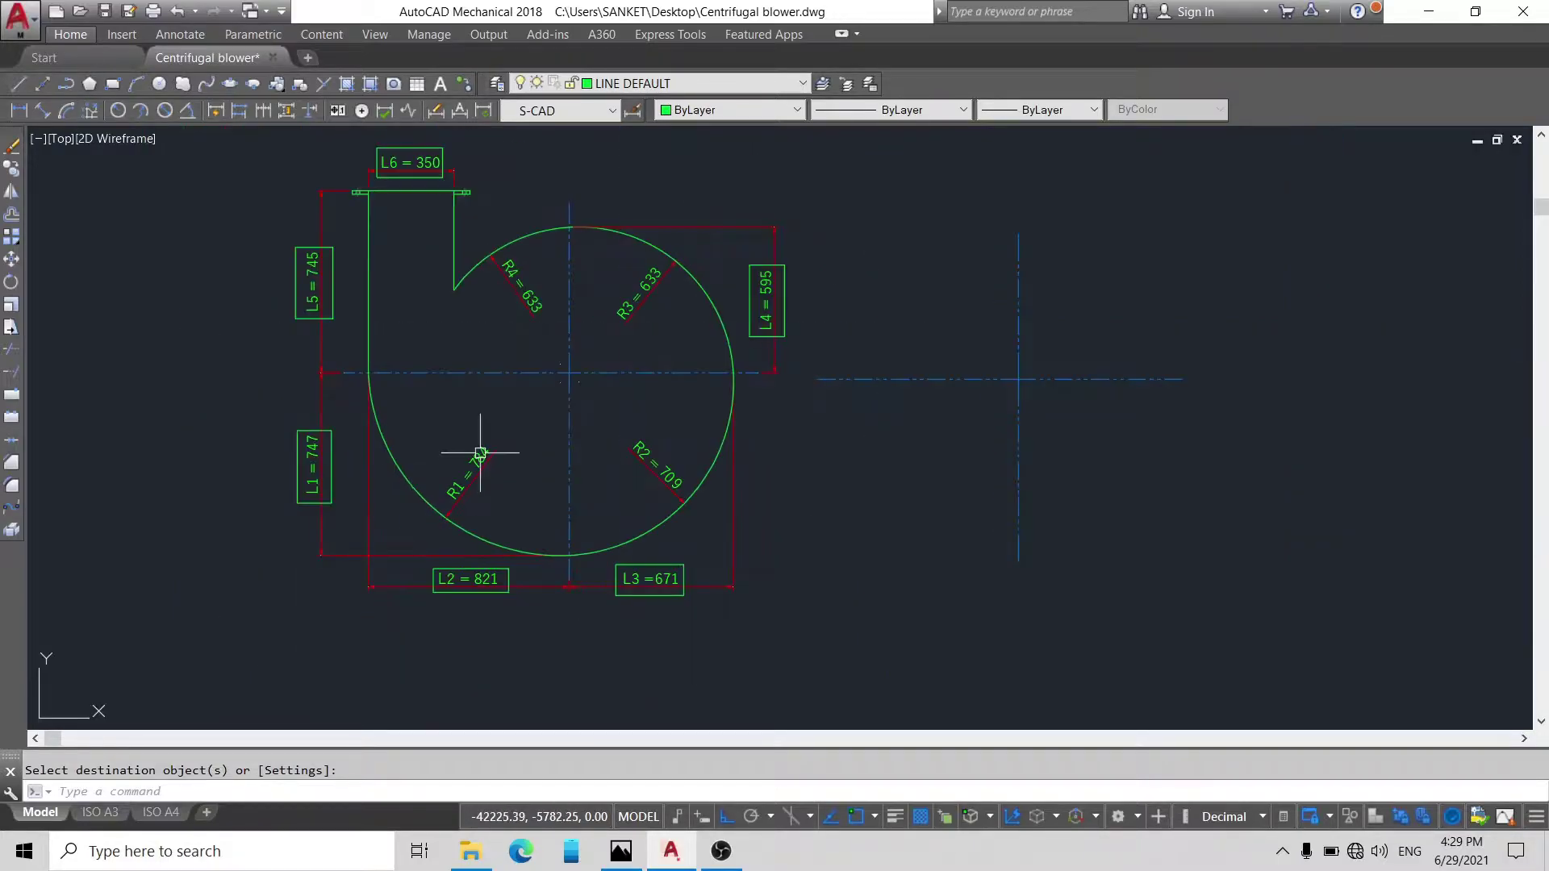
pyautogui.scroll(1, 436, 458)
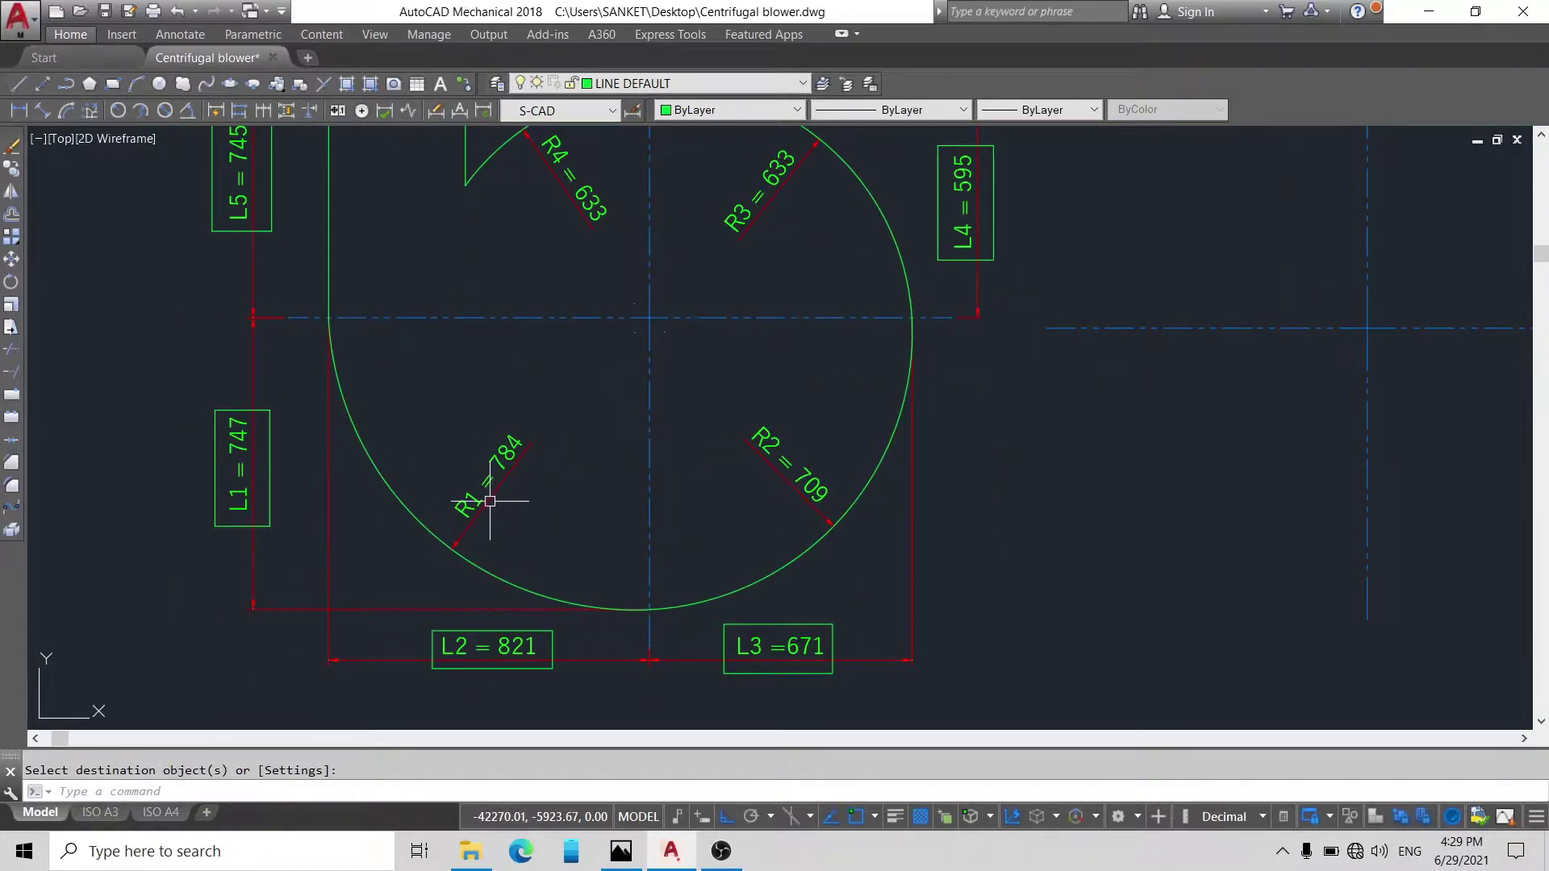
# Step: Launch the Calculator app from Windows search
pyautogui.click(298, 856)
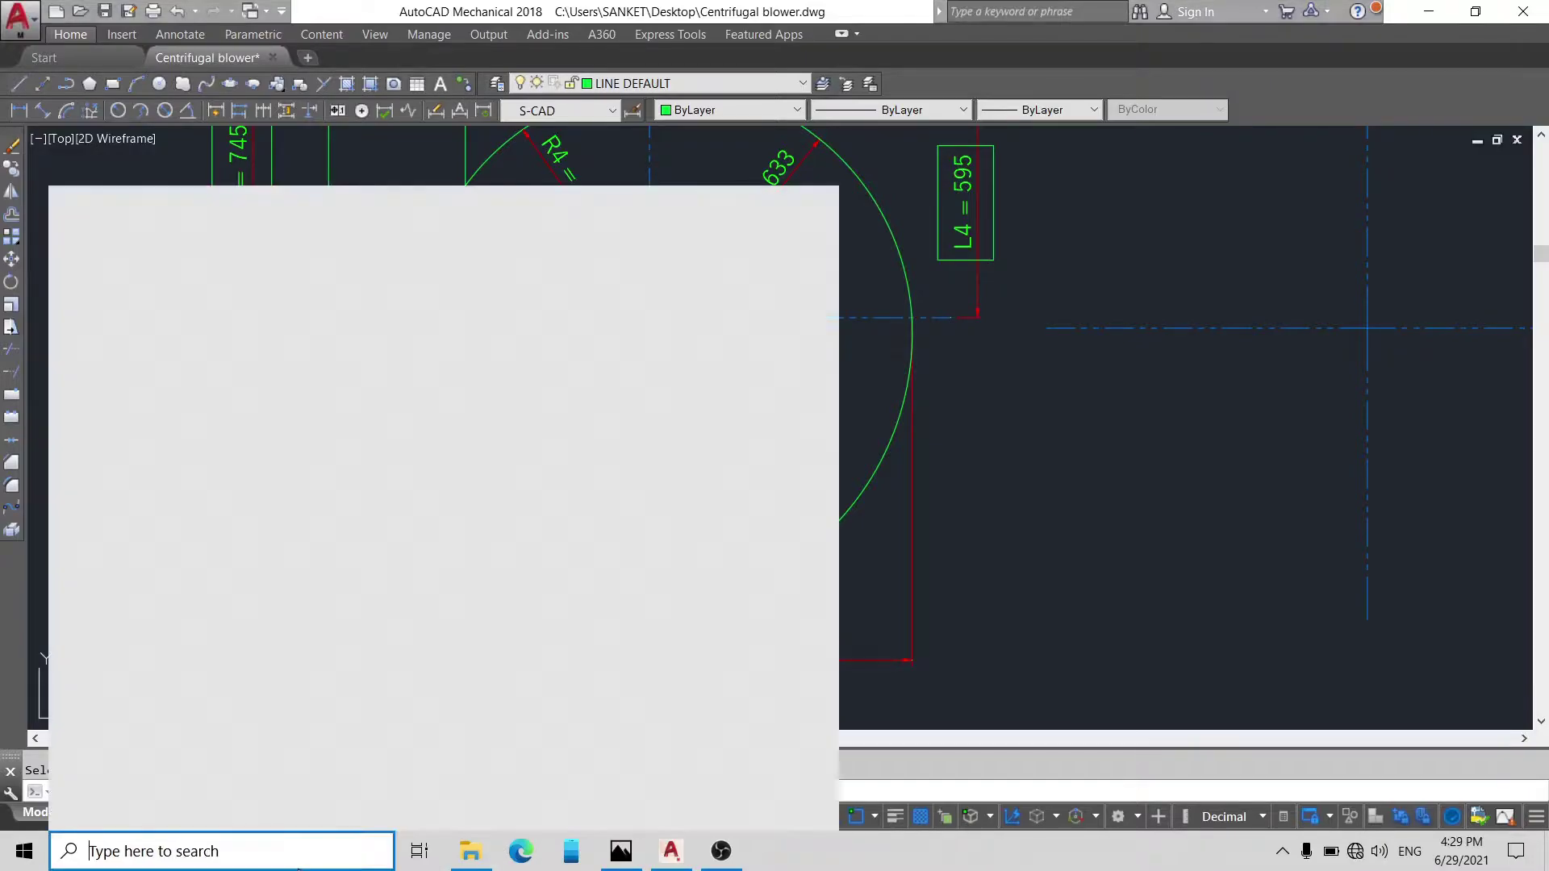
pyautogui.write('VAL')
pyautogui.press('Return')
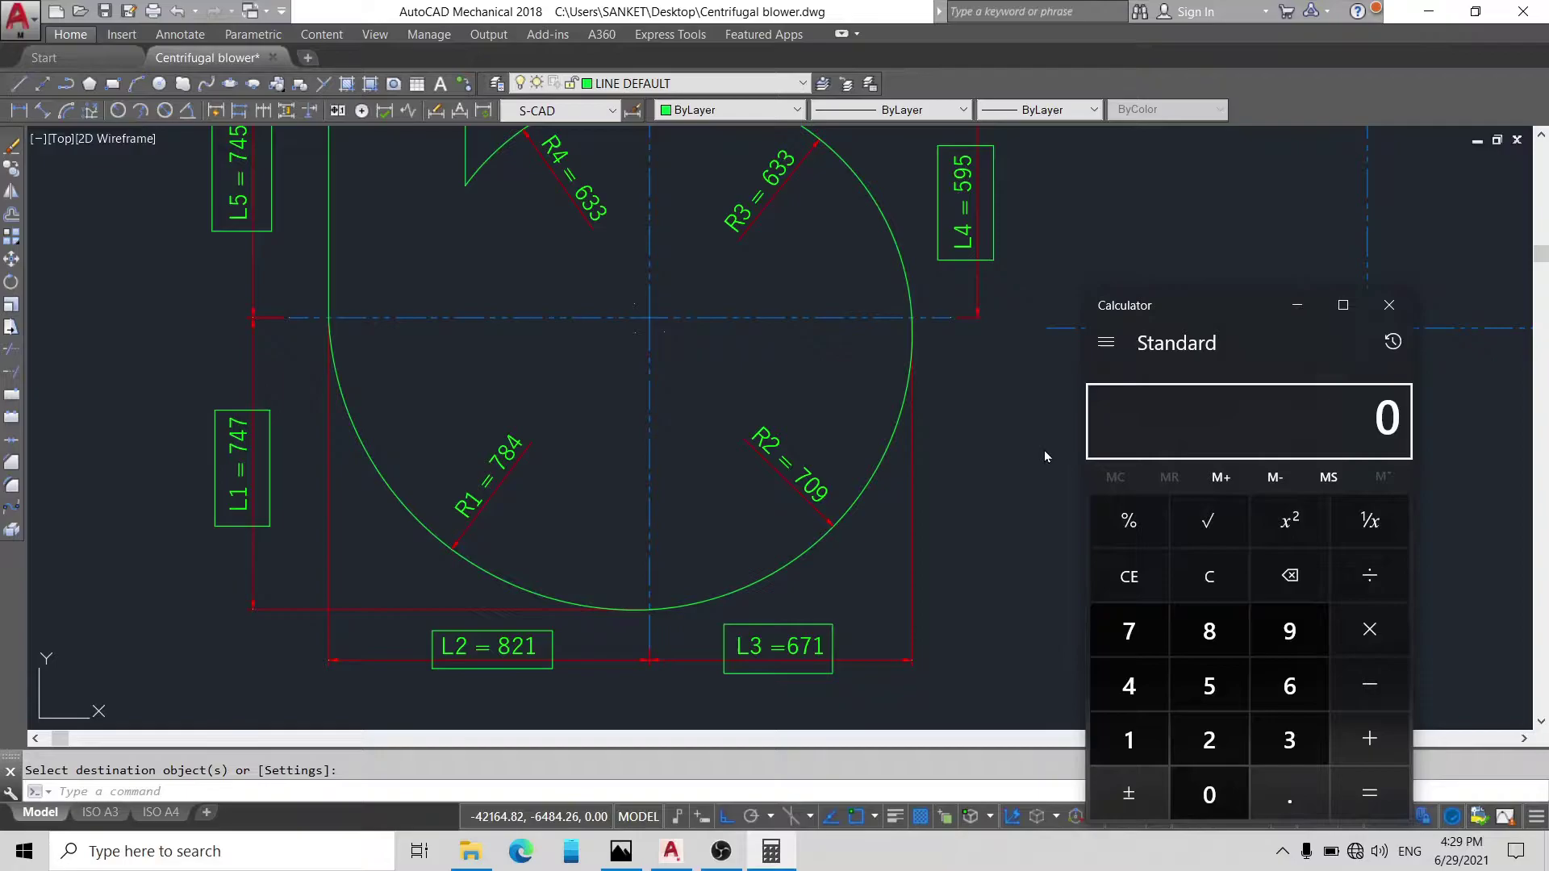
# Step: Compute 747 + 821 = 1,568, then divide by 2 to get 784
pyautogui.write('747')
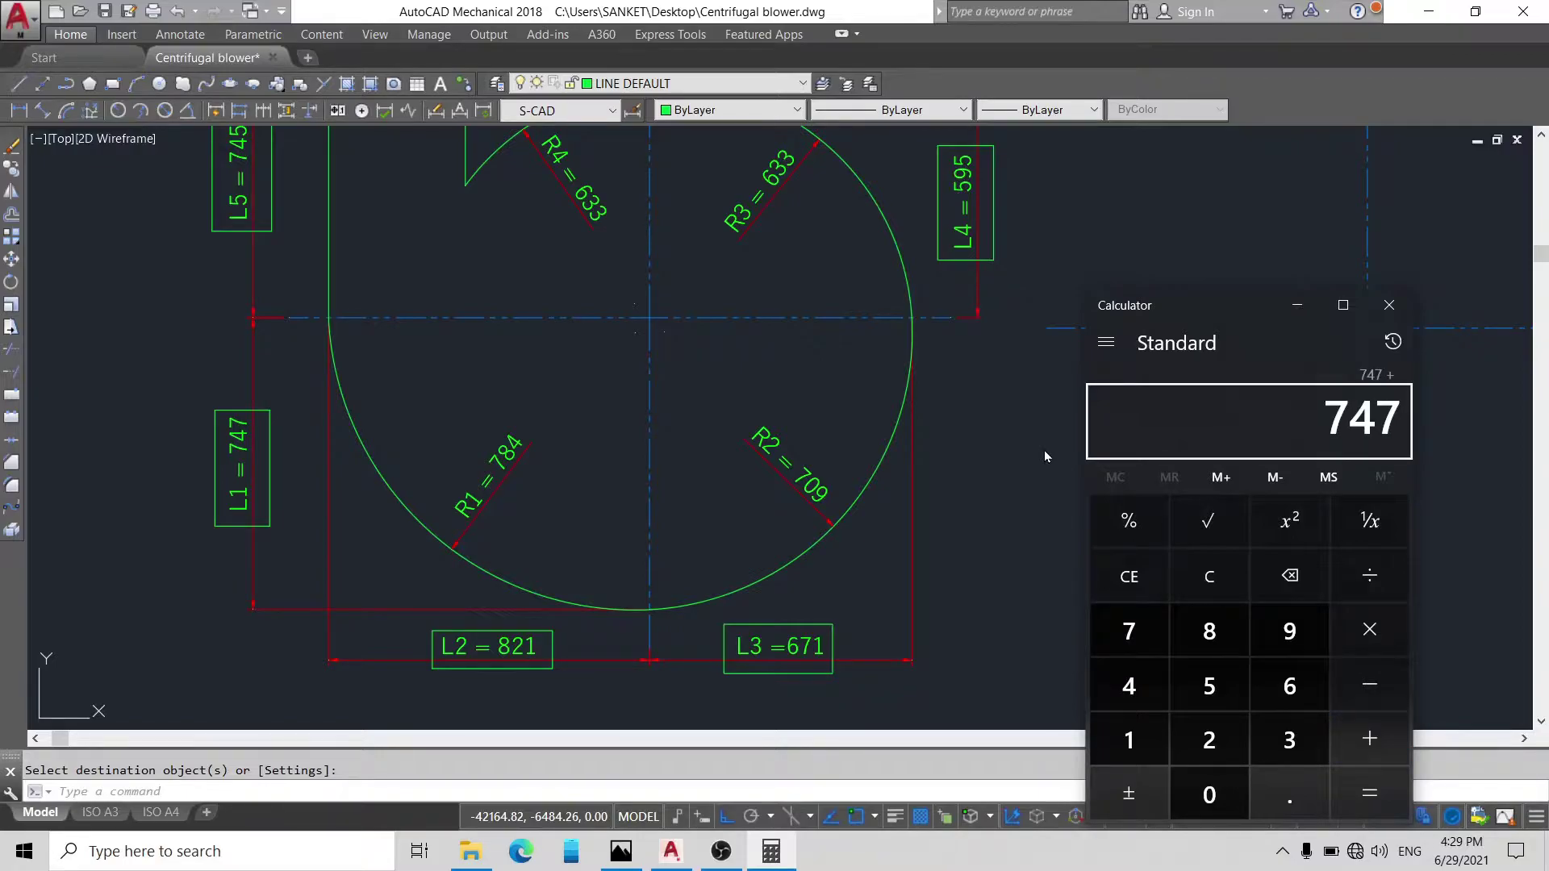
pyautogui.write('821')
pyautogui.press('Return')
pyautogui.press('/')
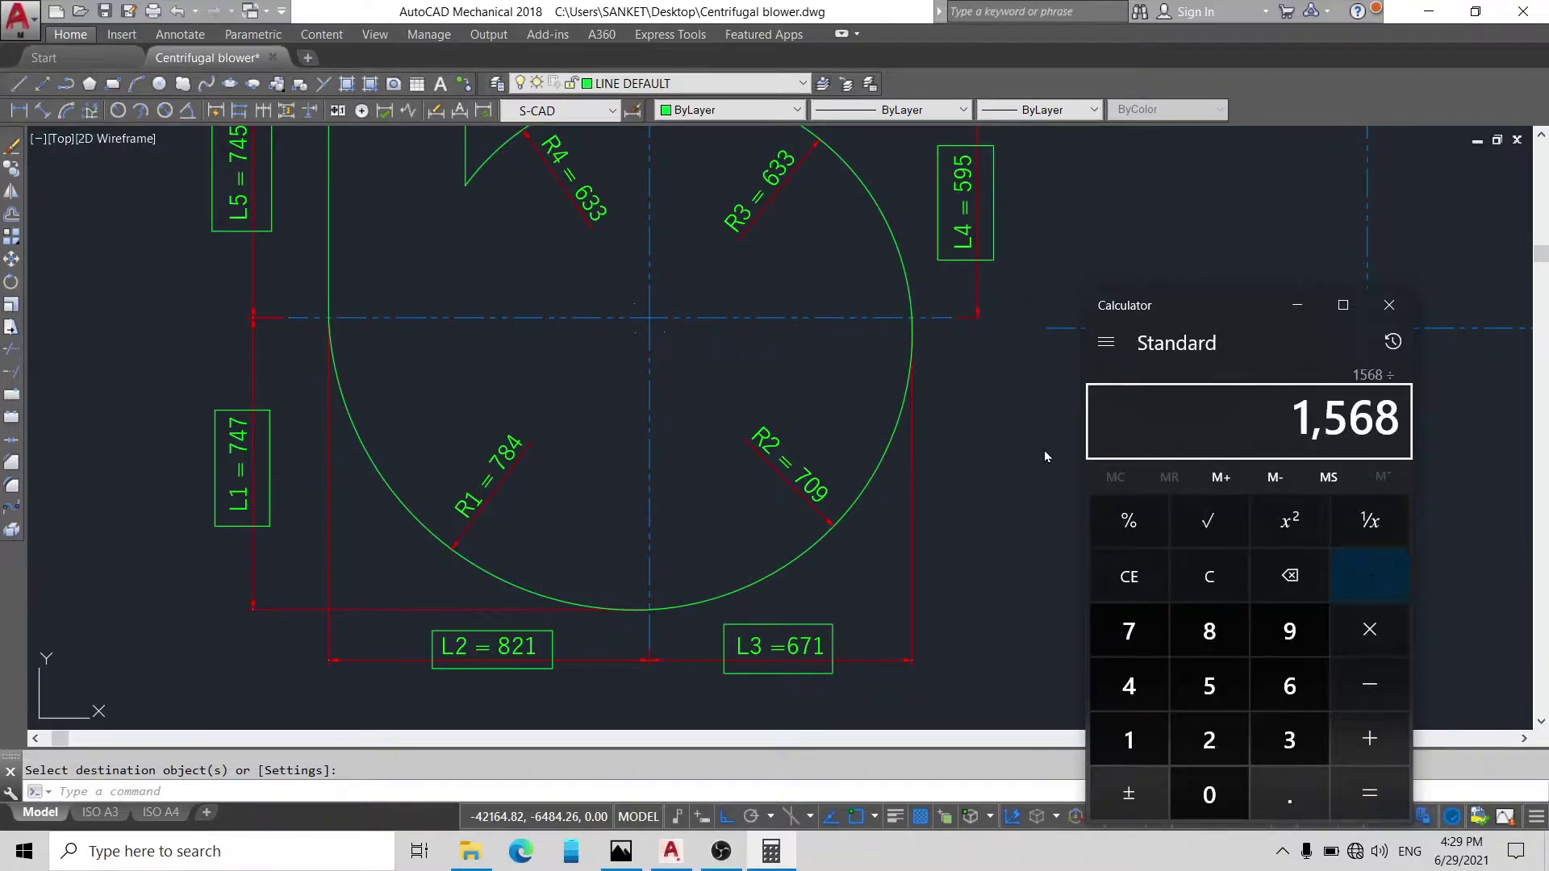
pyautogui.write('2')
pyautogui.press('Return')
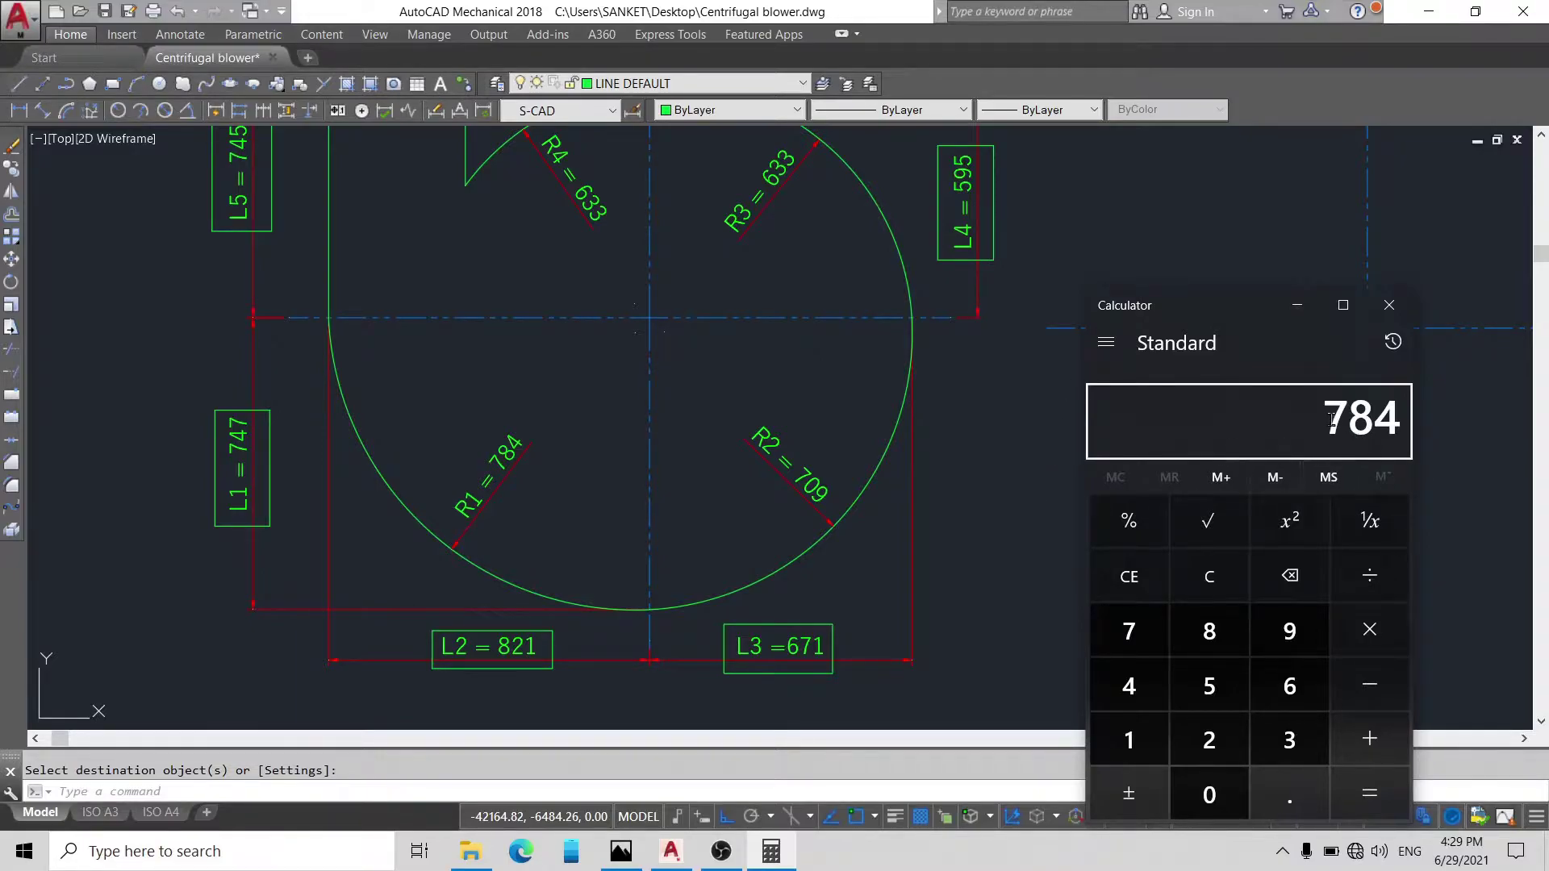
# Step: Hide Calculator and cancel the leftover match-properties prompt in the drawing
pyautogui.click(1297, 305)
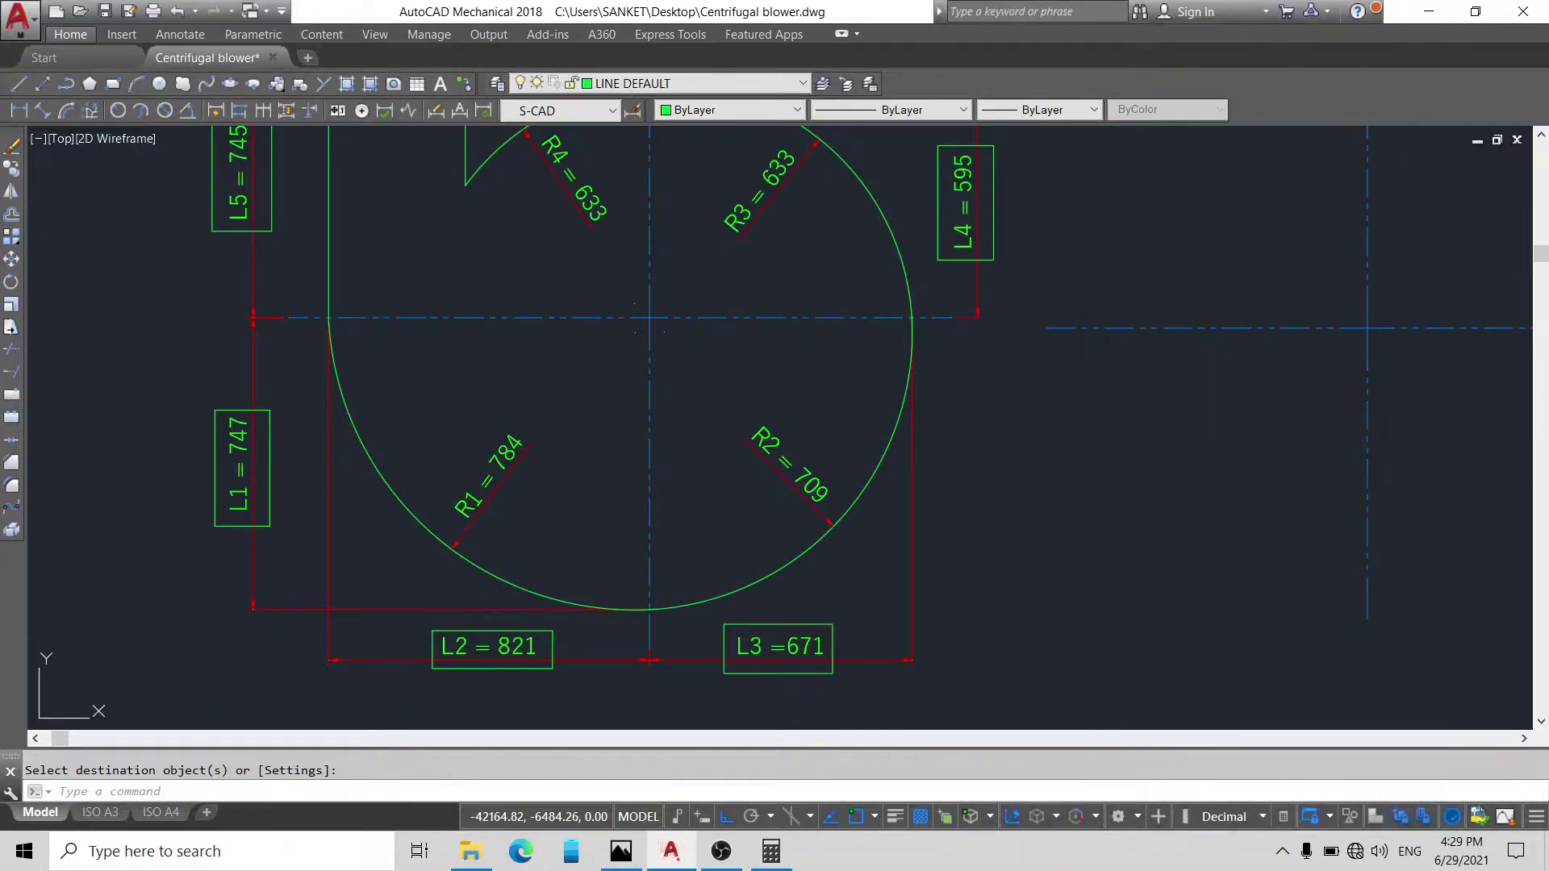
pyautogui.scroll(-2, 839, 500)
pyautogui.scroll(2, 1096, 422)
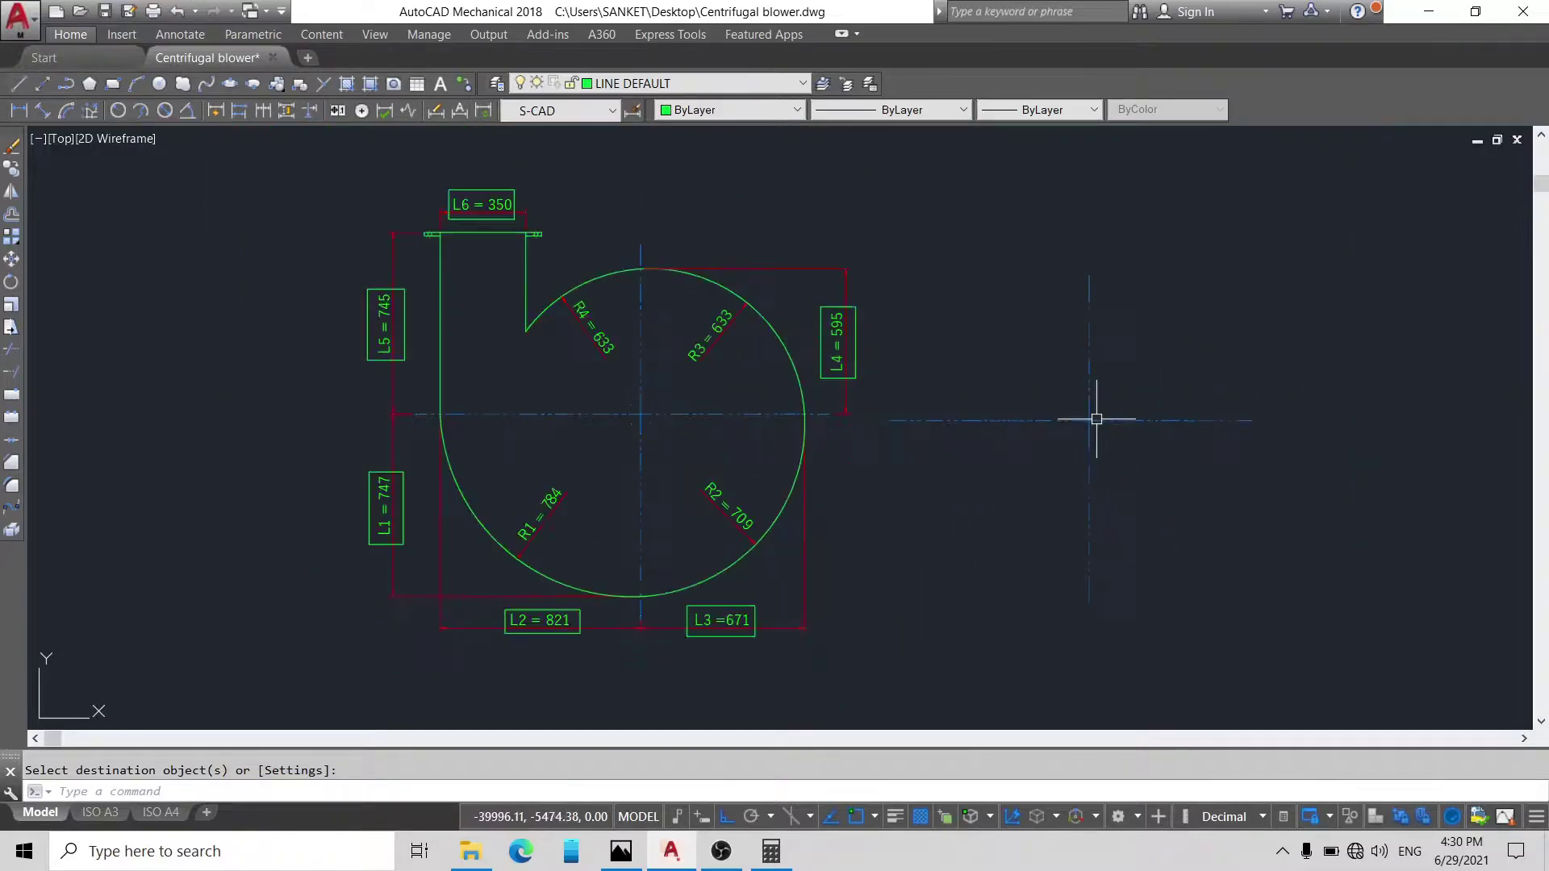
pyautogui.scroll(-2, 1055, 417)
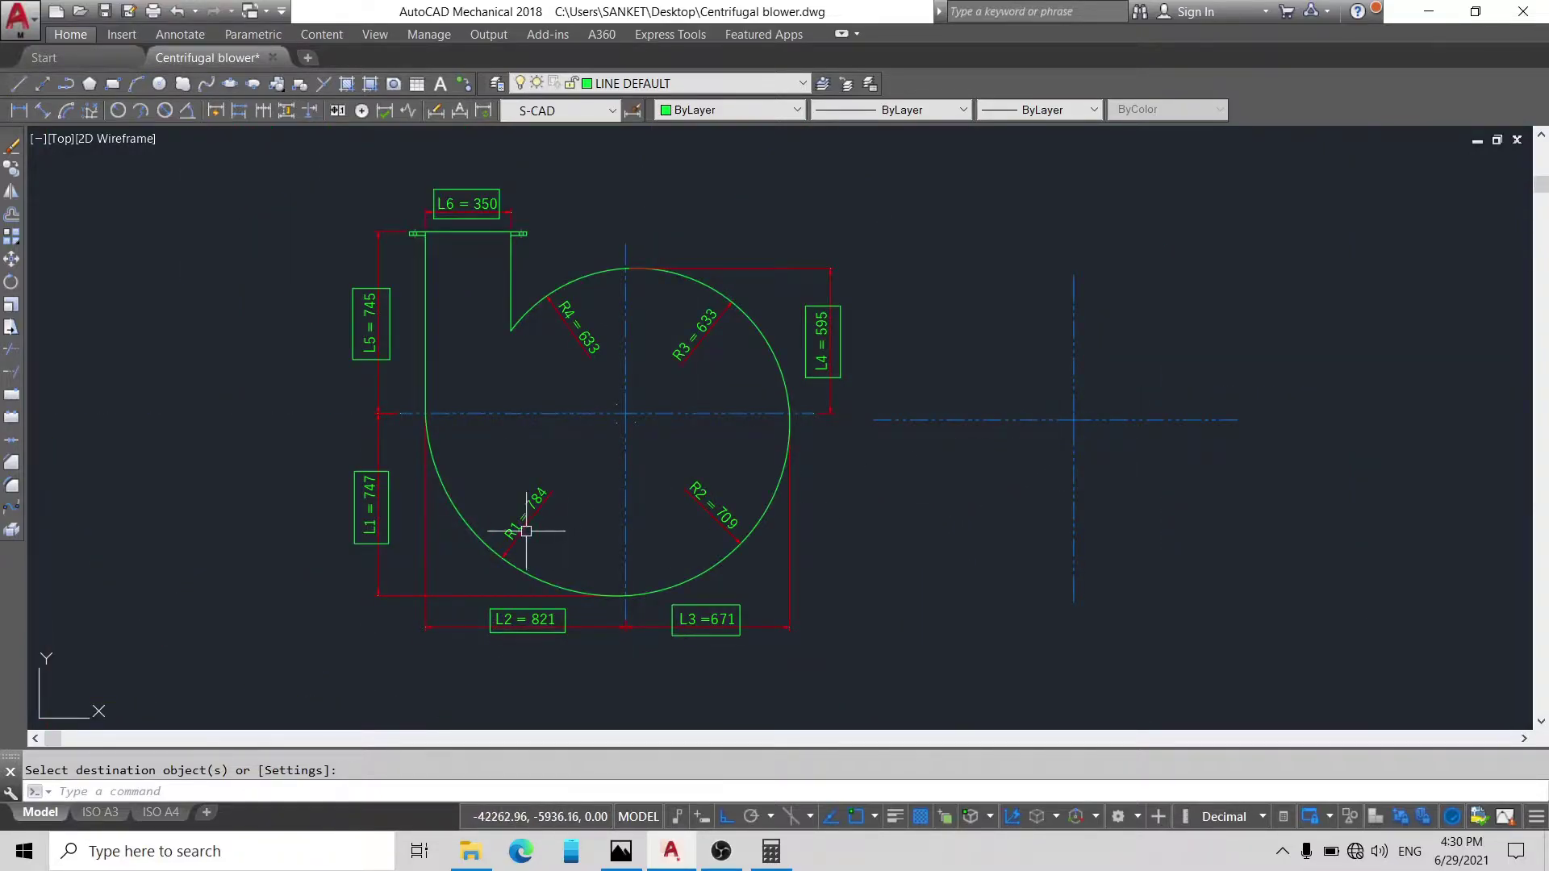
pyautogui.scroll(2, 554, 531)
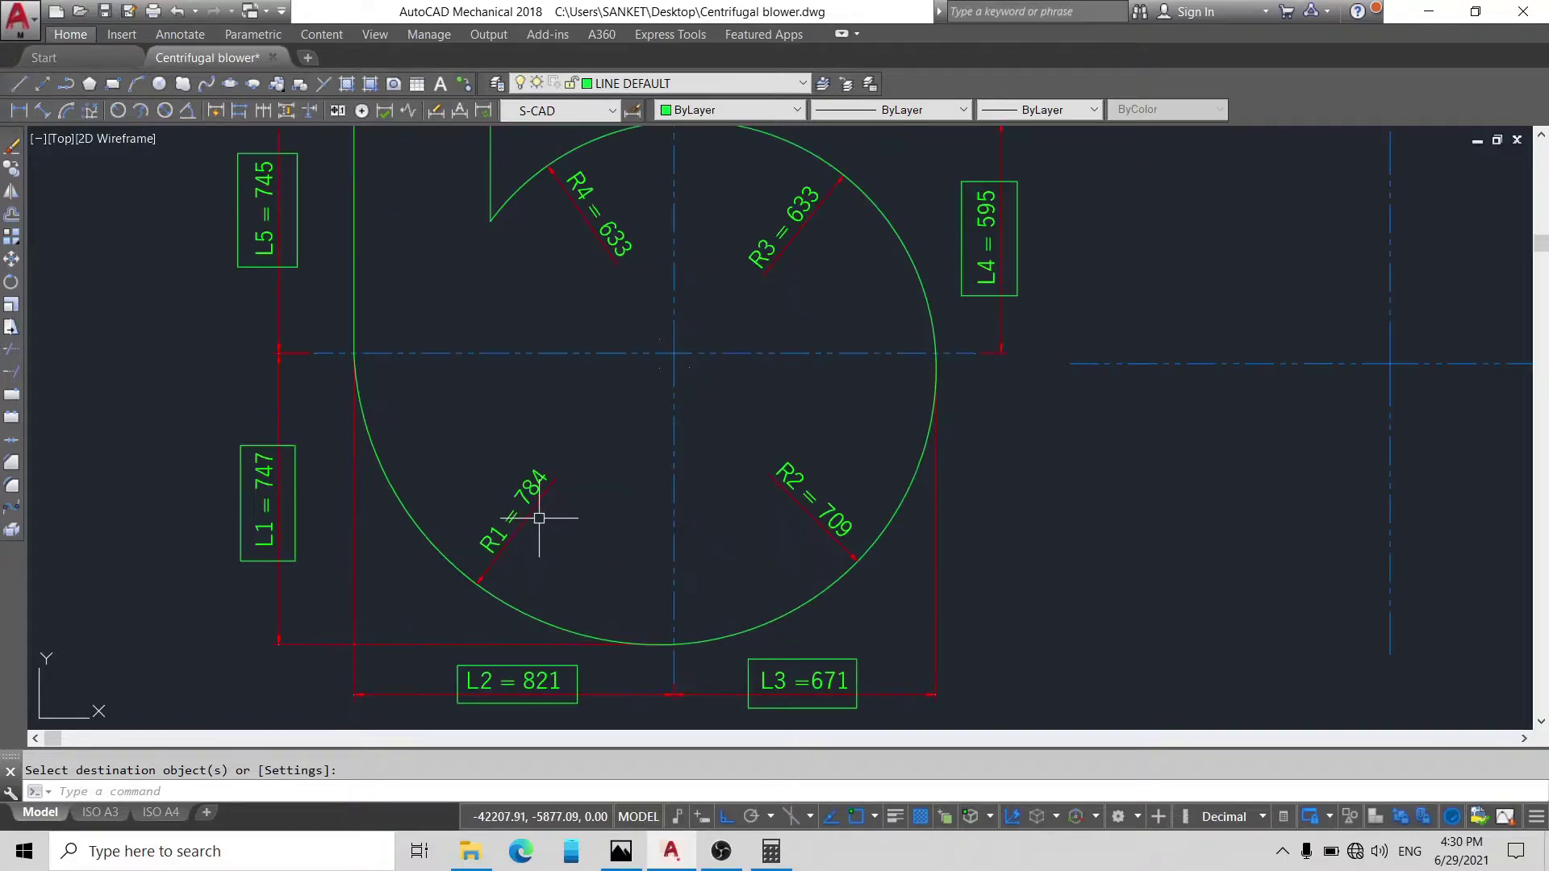
pyautogui.scroll(-2, 553, 495)
pyautogui.press('Escape')
# Step: Draw a radius-784 circle centred on a centreline endpoint using the Endpoint snap
pyautogui.write('c')
pyautogui.press('Return')
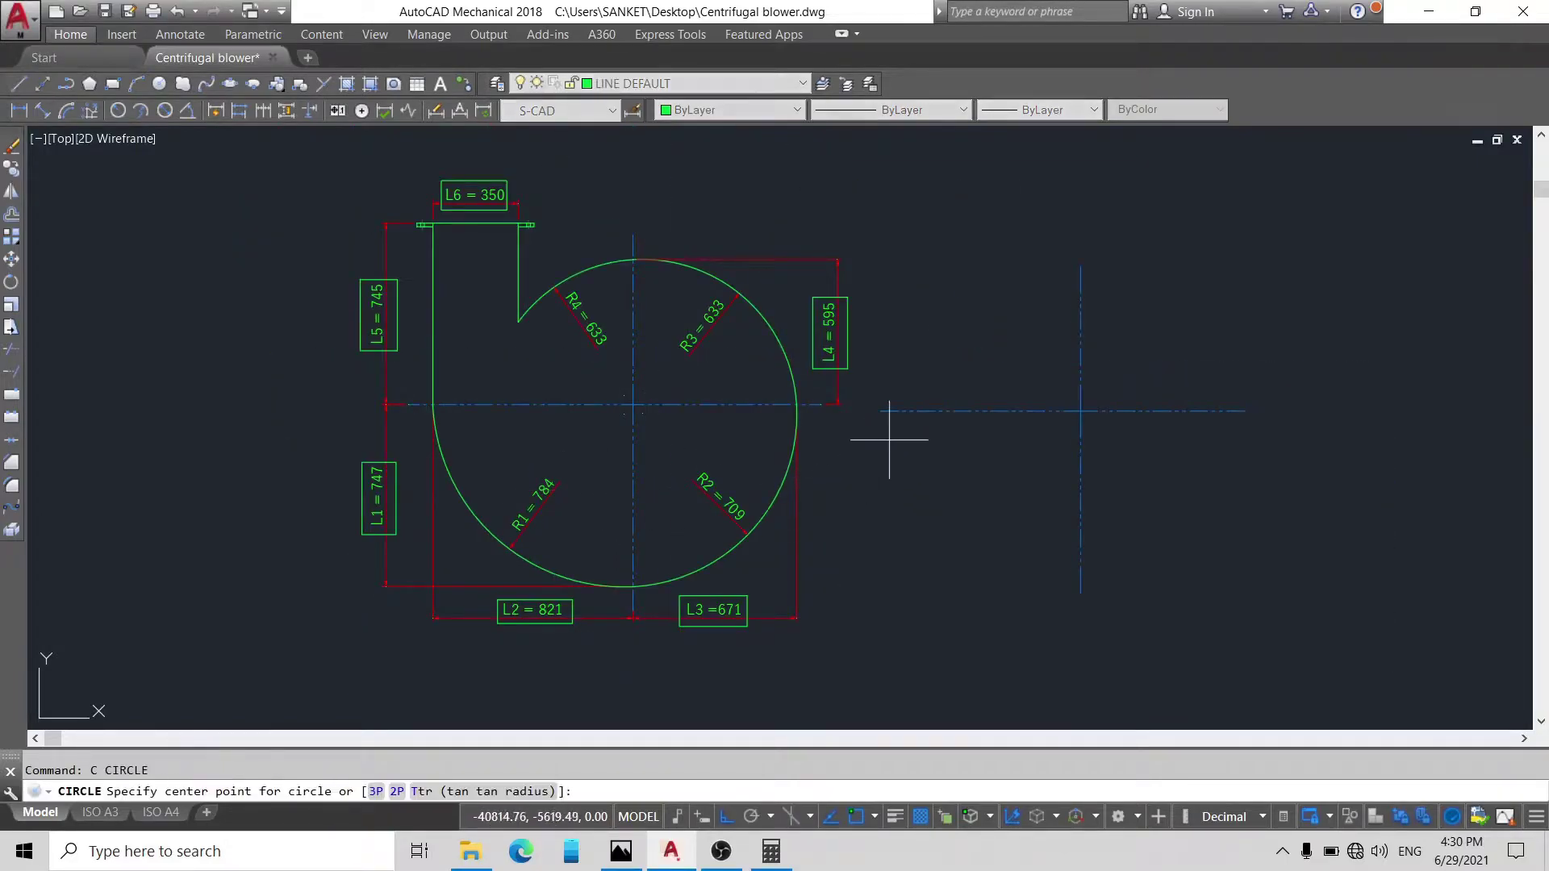
pyautogui.scroll(2, 893, 419)
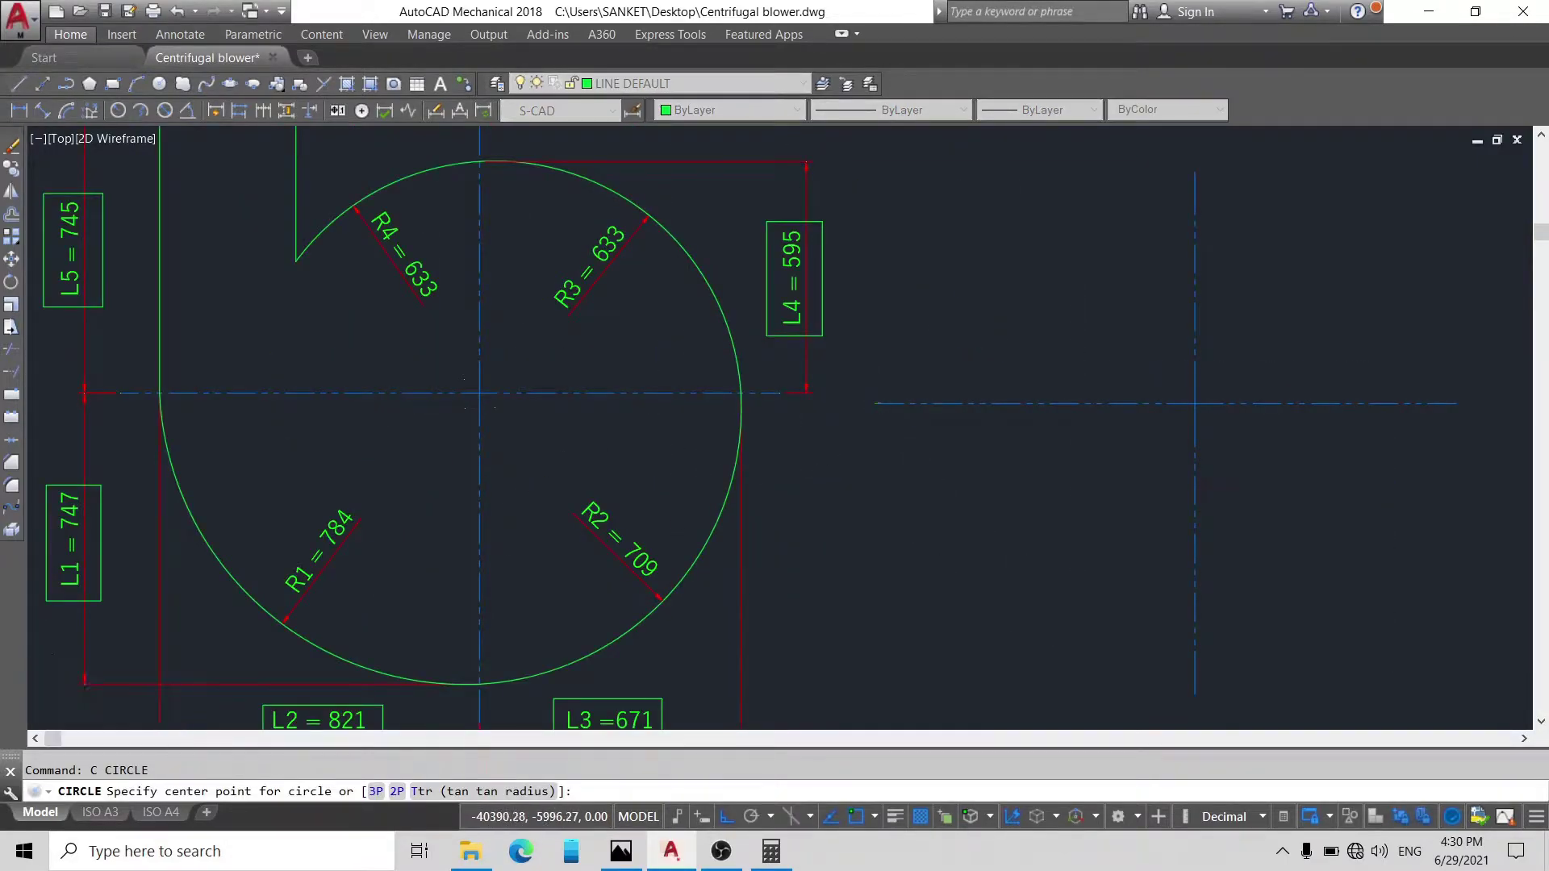
pyautogui.scroll(-2, 1054, 605)
pyautogui.scroll(2, 1007, 509)
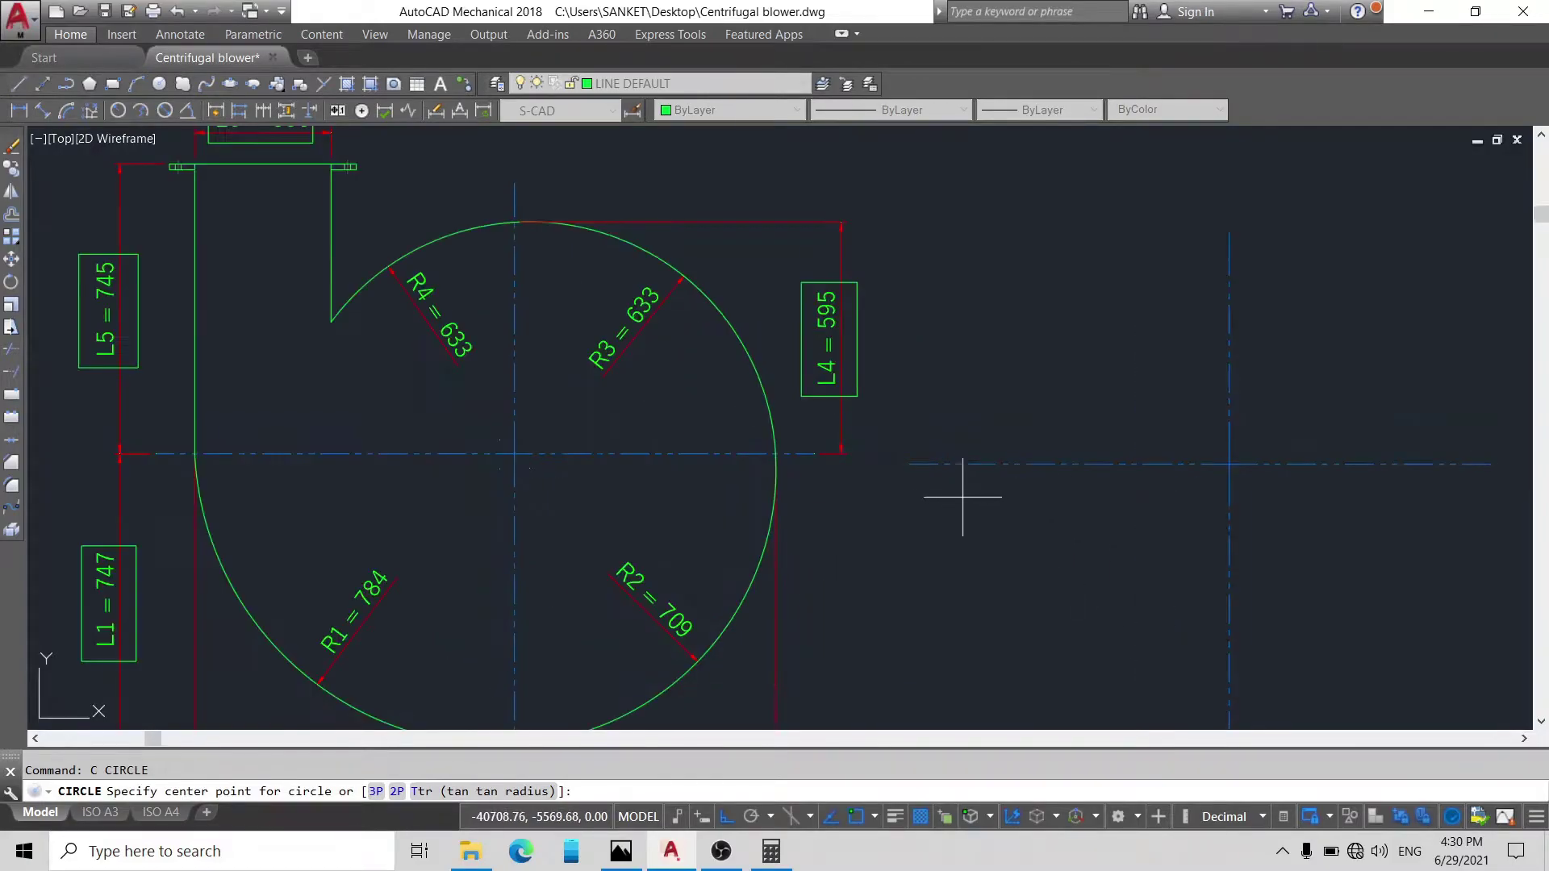
pyautogui.scroll(2, 901, 437)
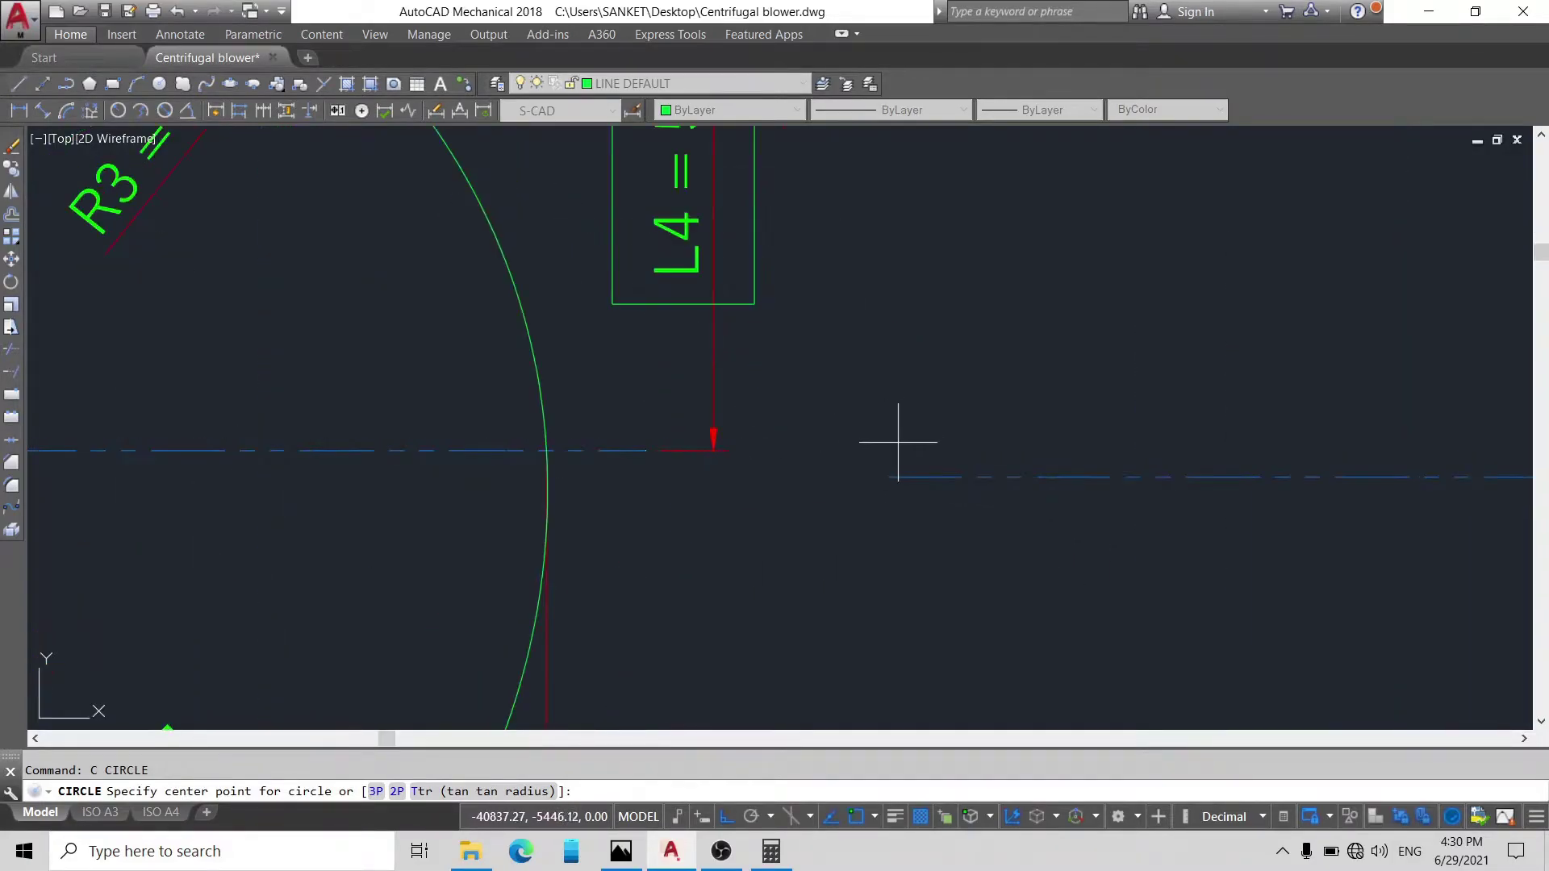
pyautogui.scroll(-3, 887, 472)
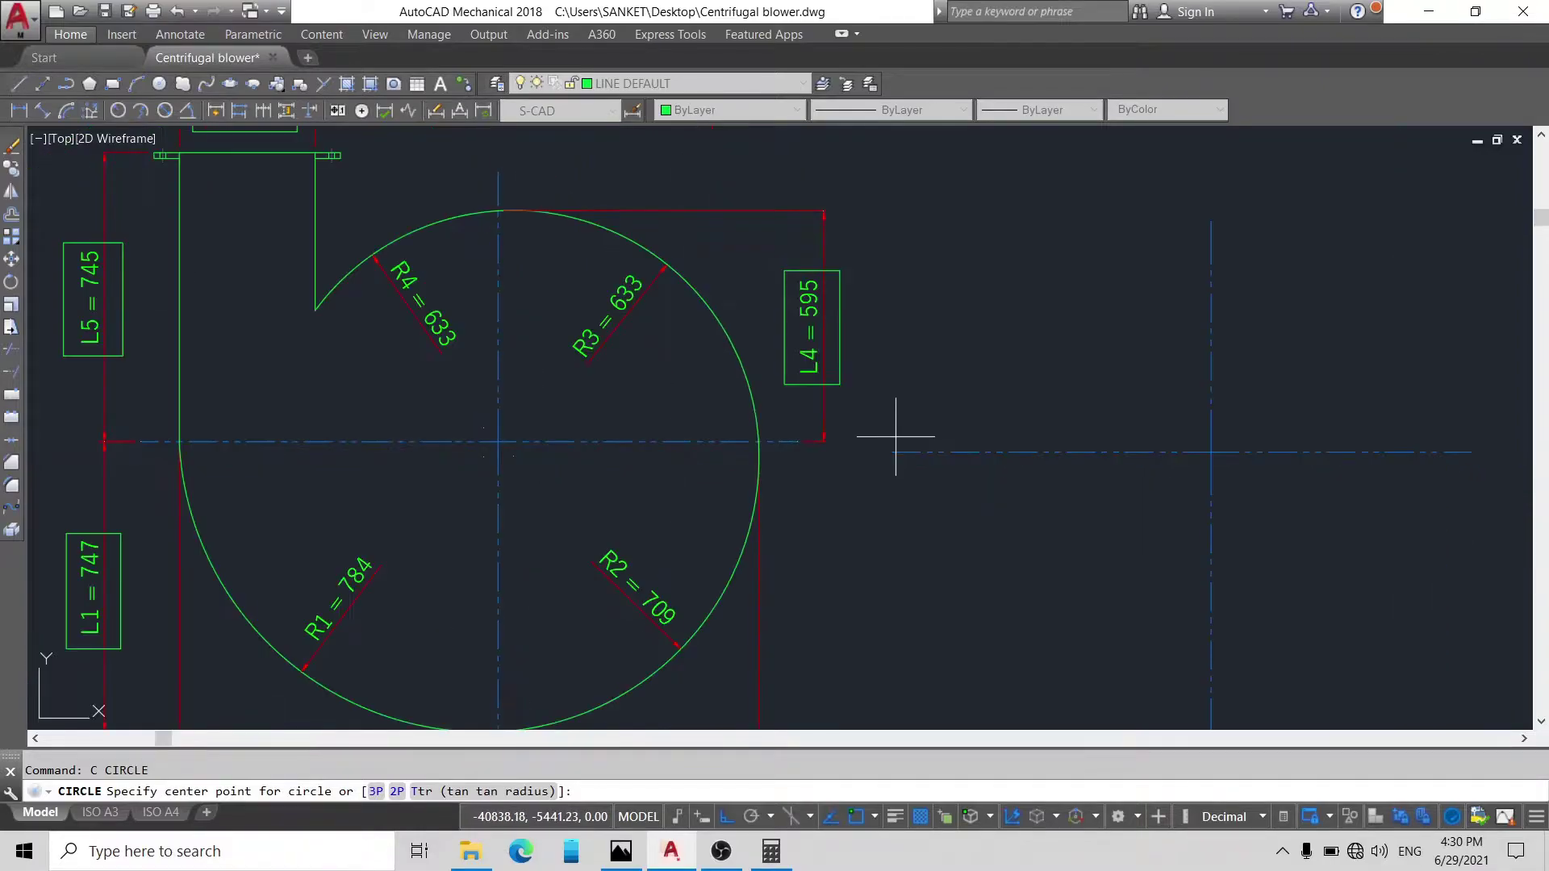
pyautogui.scroll(1, 896, 415)
pyautogui.scroll(-1, 906, 409)
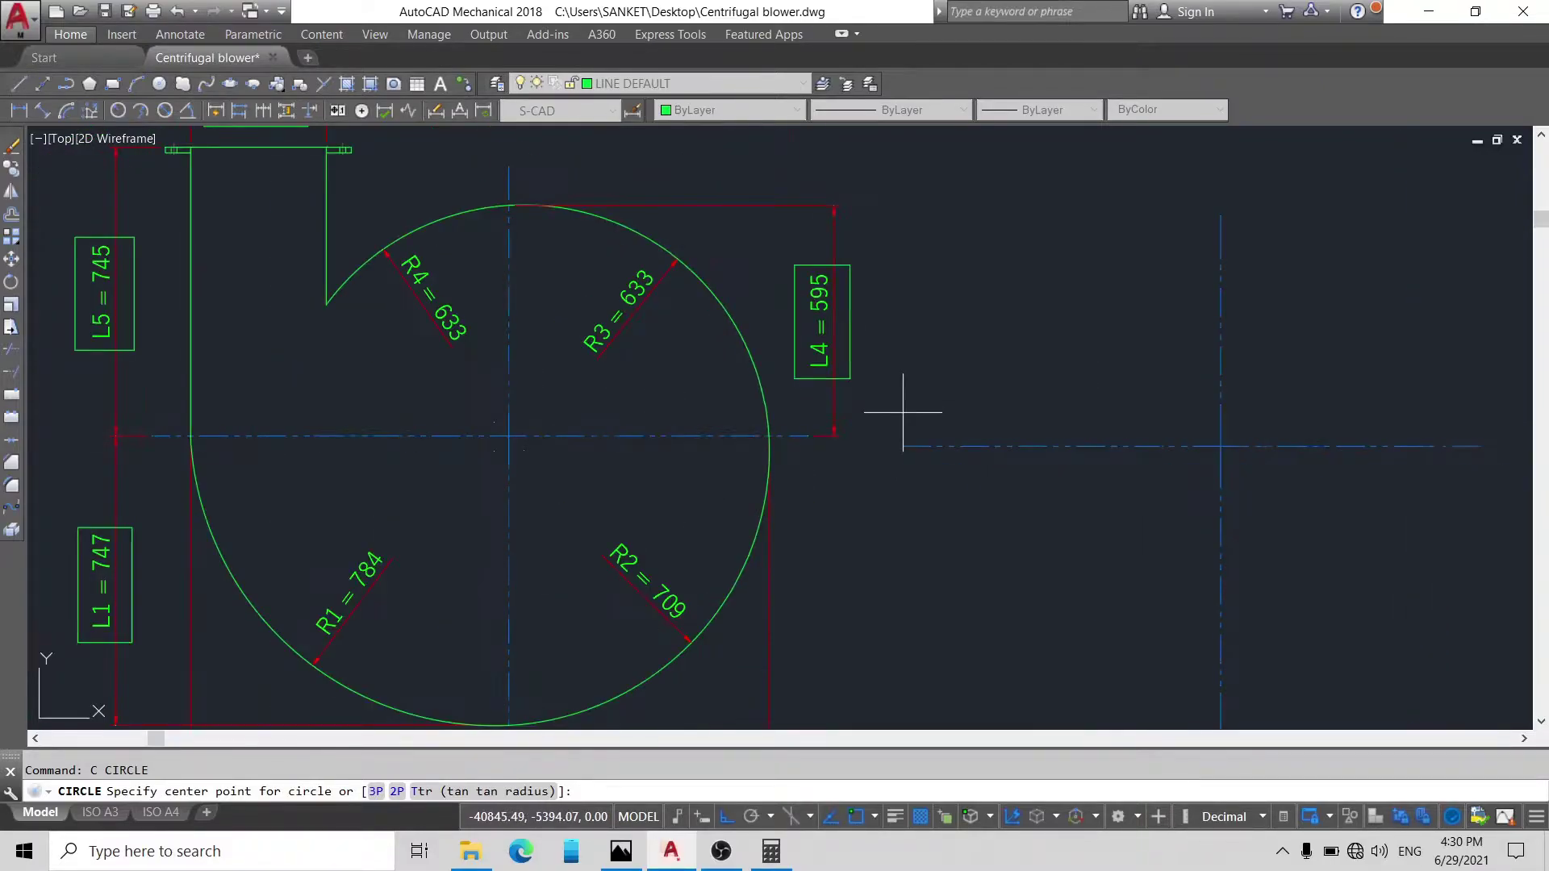
pyautogui.scroll(-2, 917, 410)
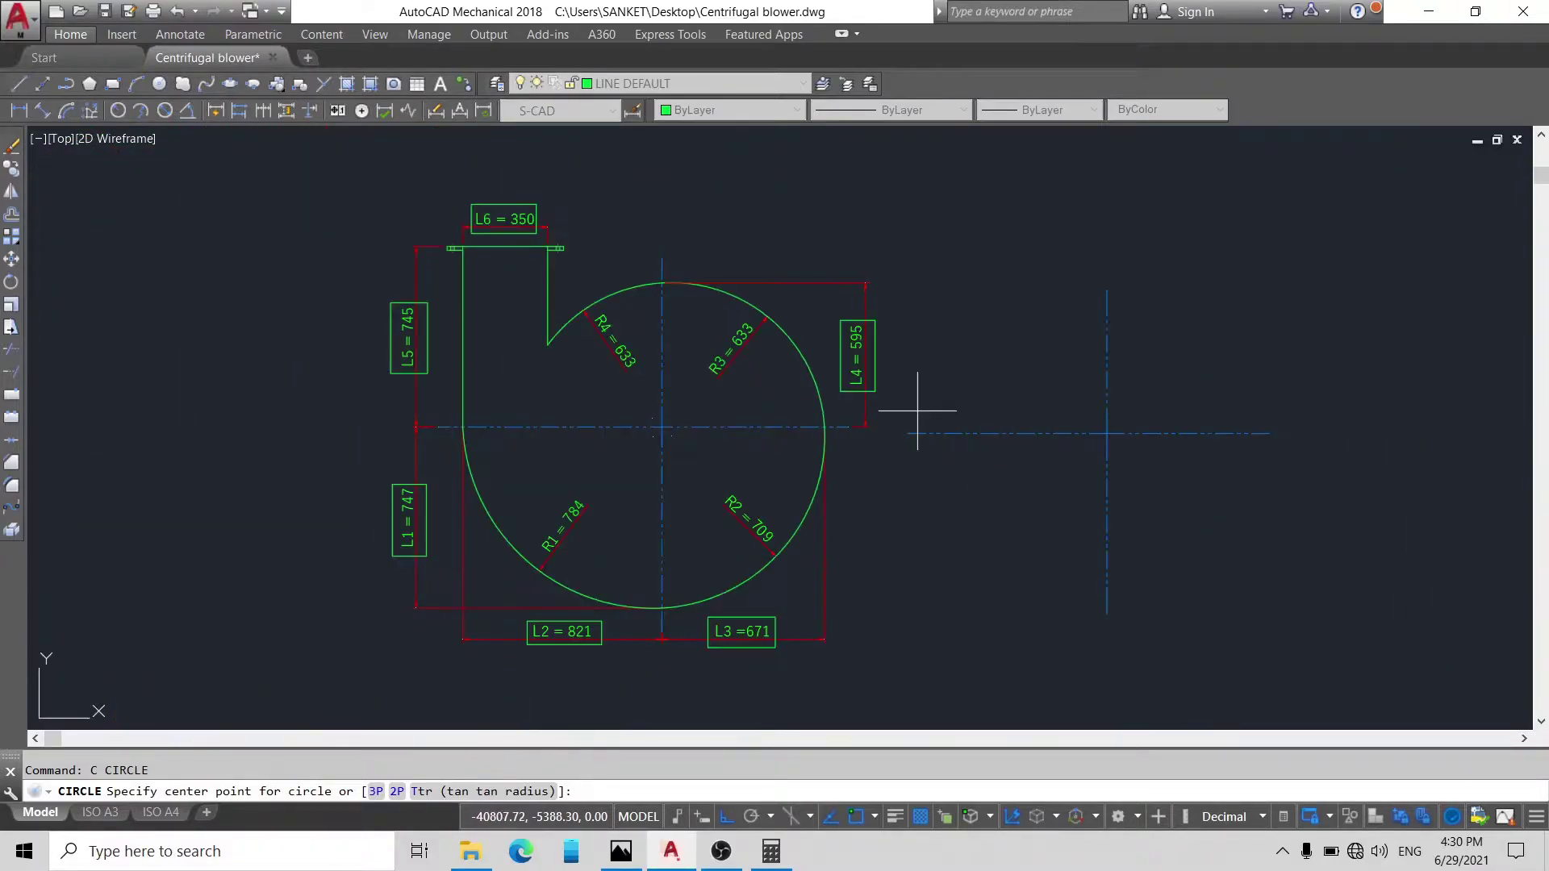
pyautogui.middleClick(912, 480)
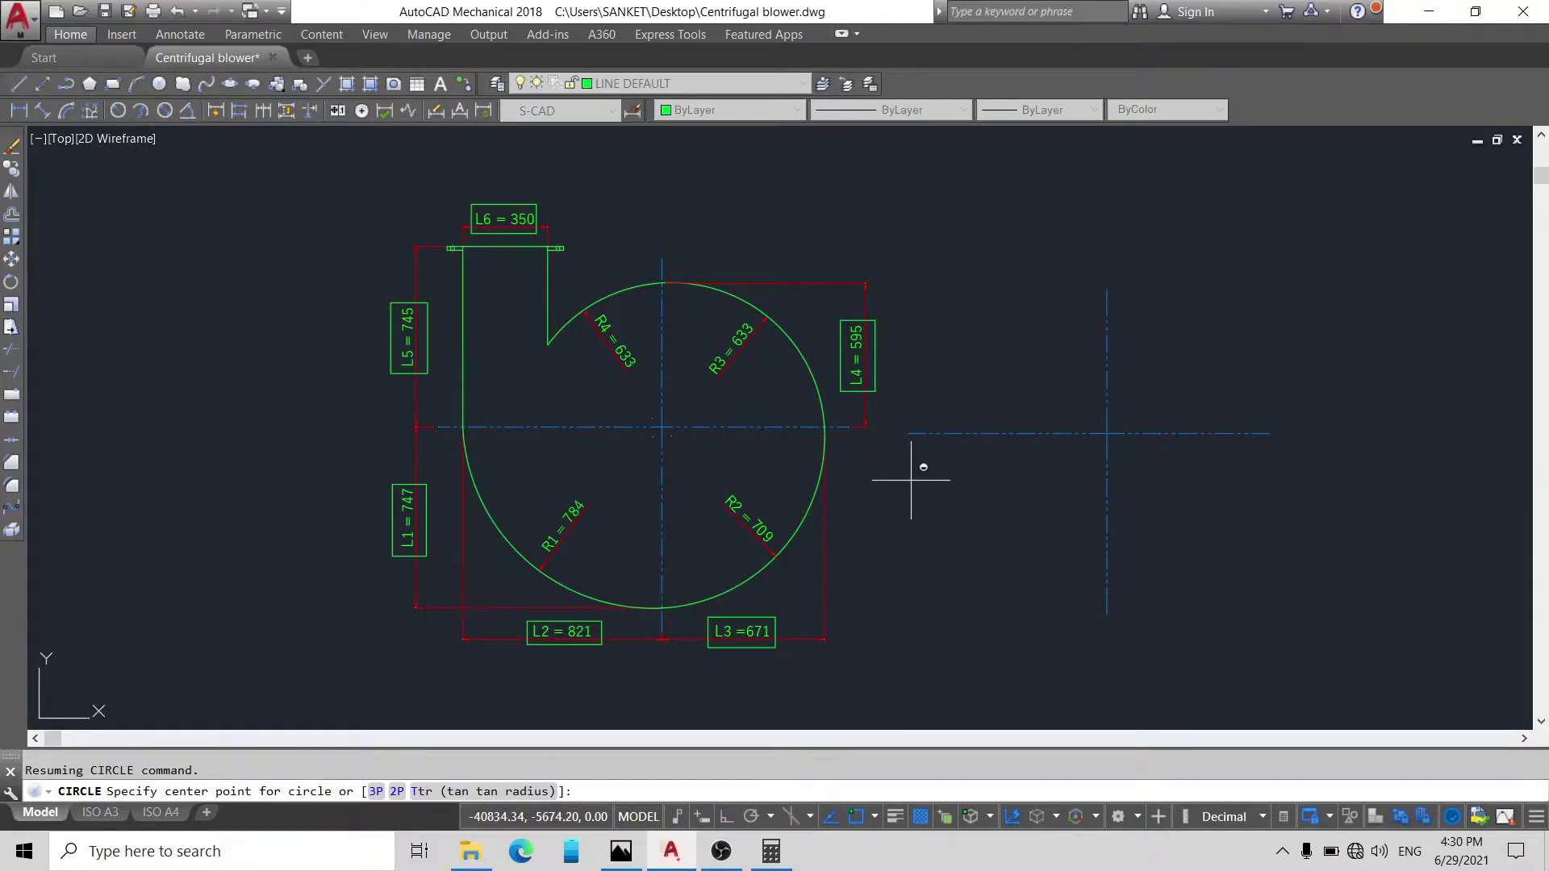
pyautogui.keyDown('shift'); pyautogui.rightClick(911, 480); pyautogui.keyUp('shift')
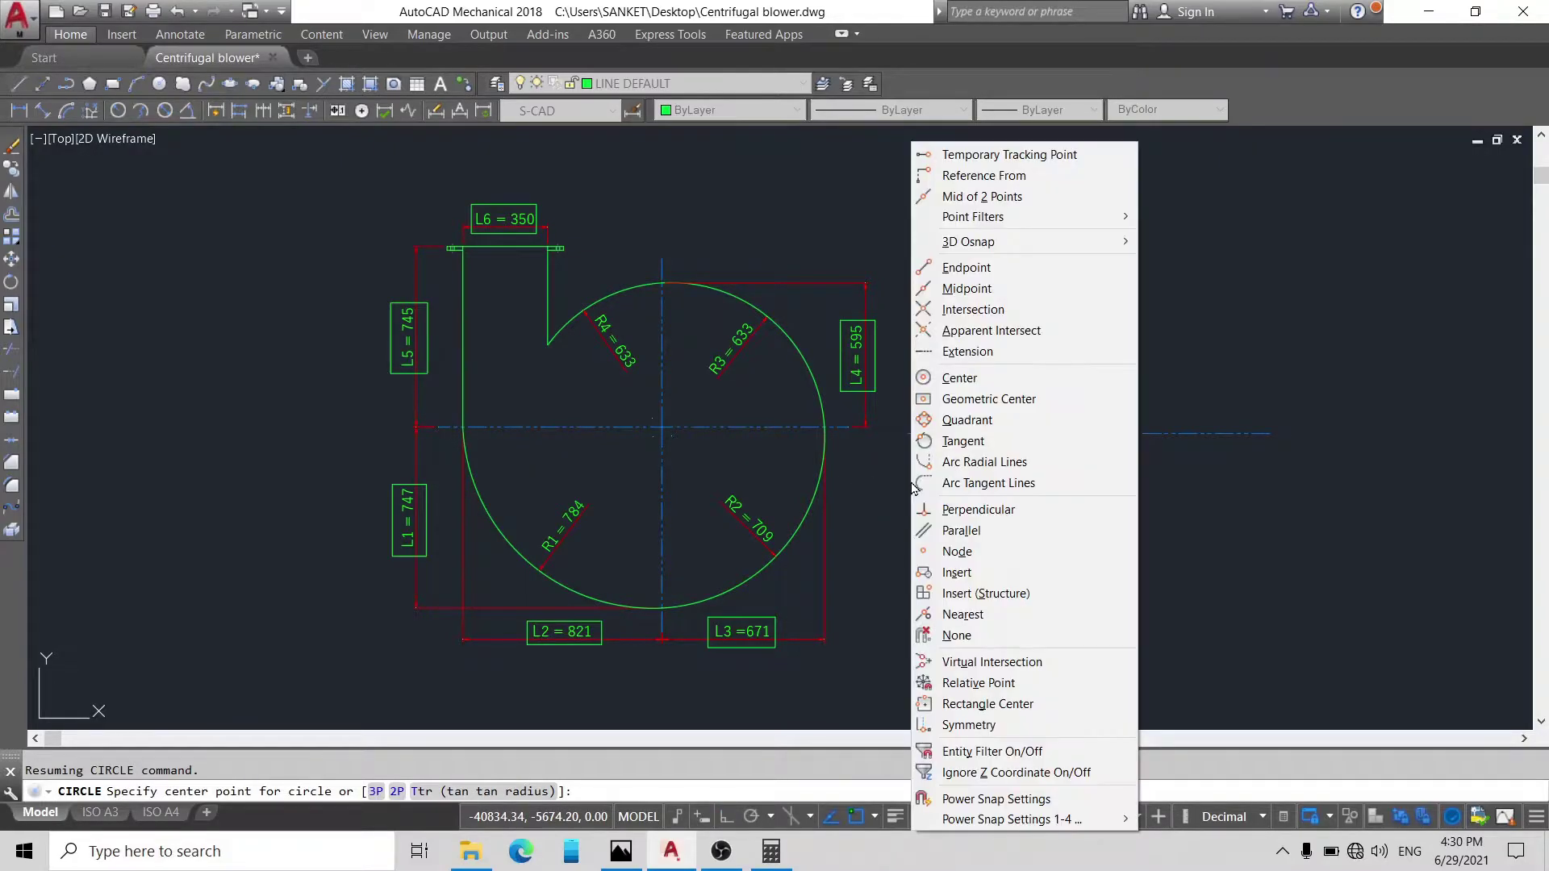
pyautogui.click(979, 269)
pyautogui.scroll(2, 961, 353)
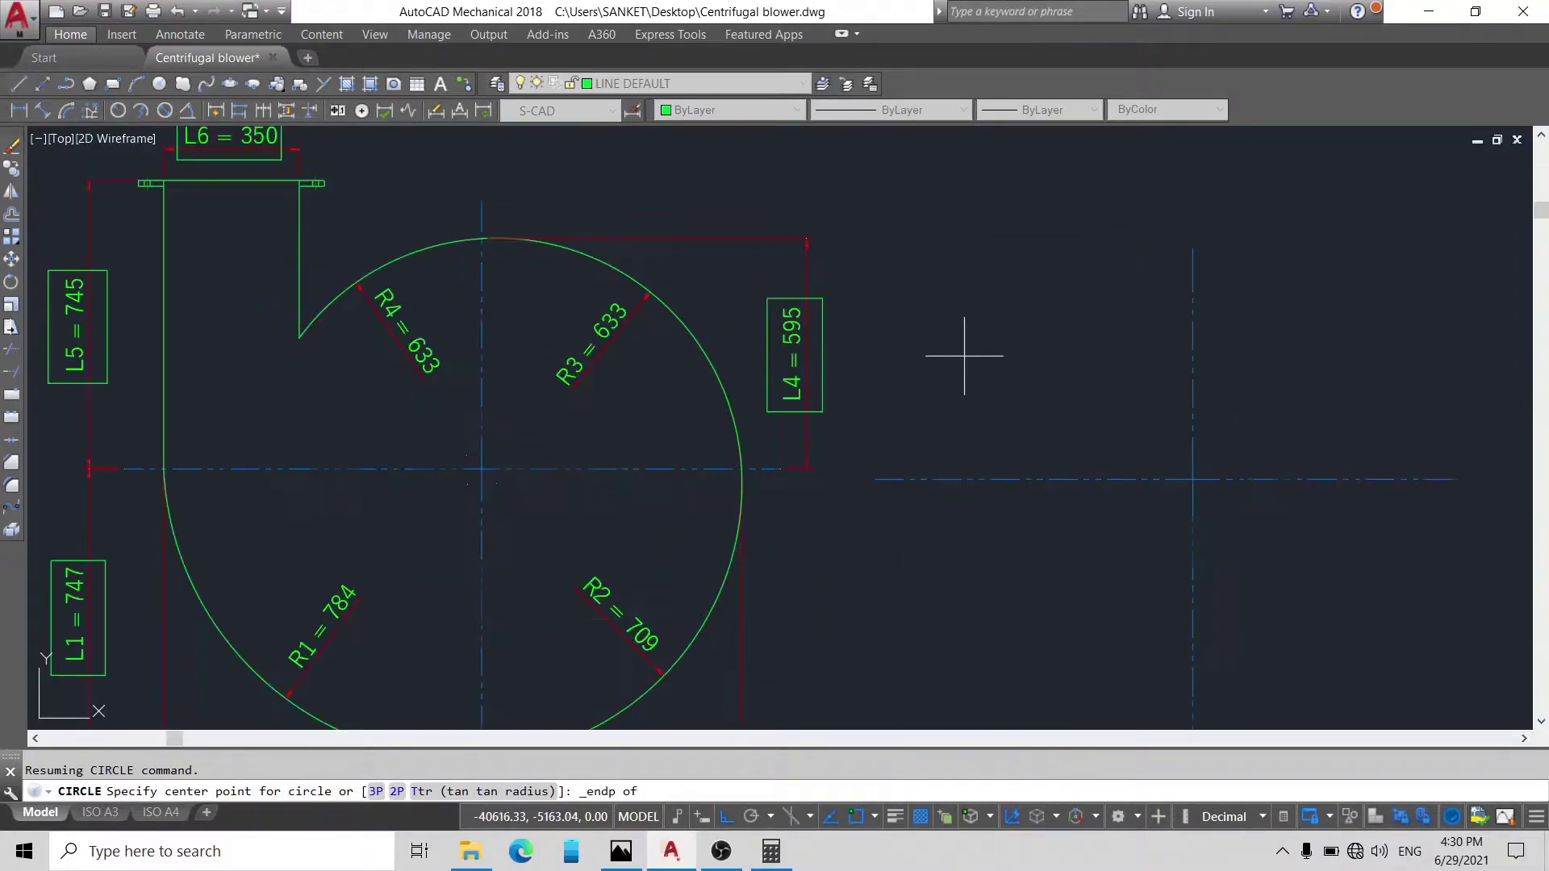
pyautogui.click(874, 479)
pyautogui.scroll(-2, 887, 452)
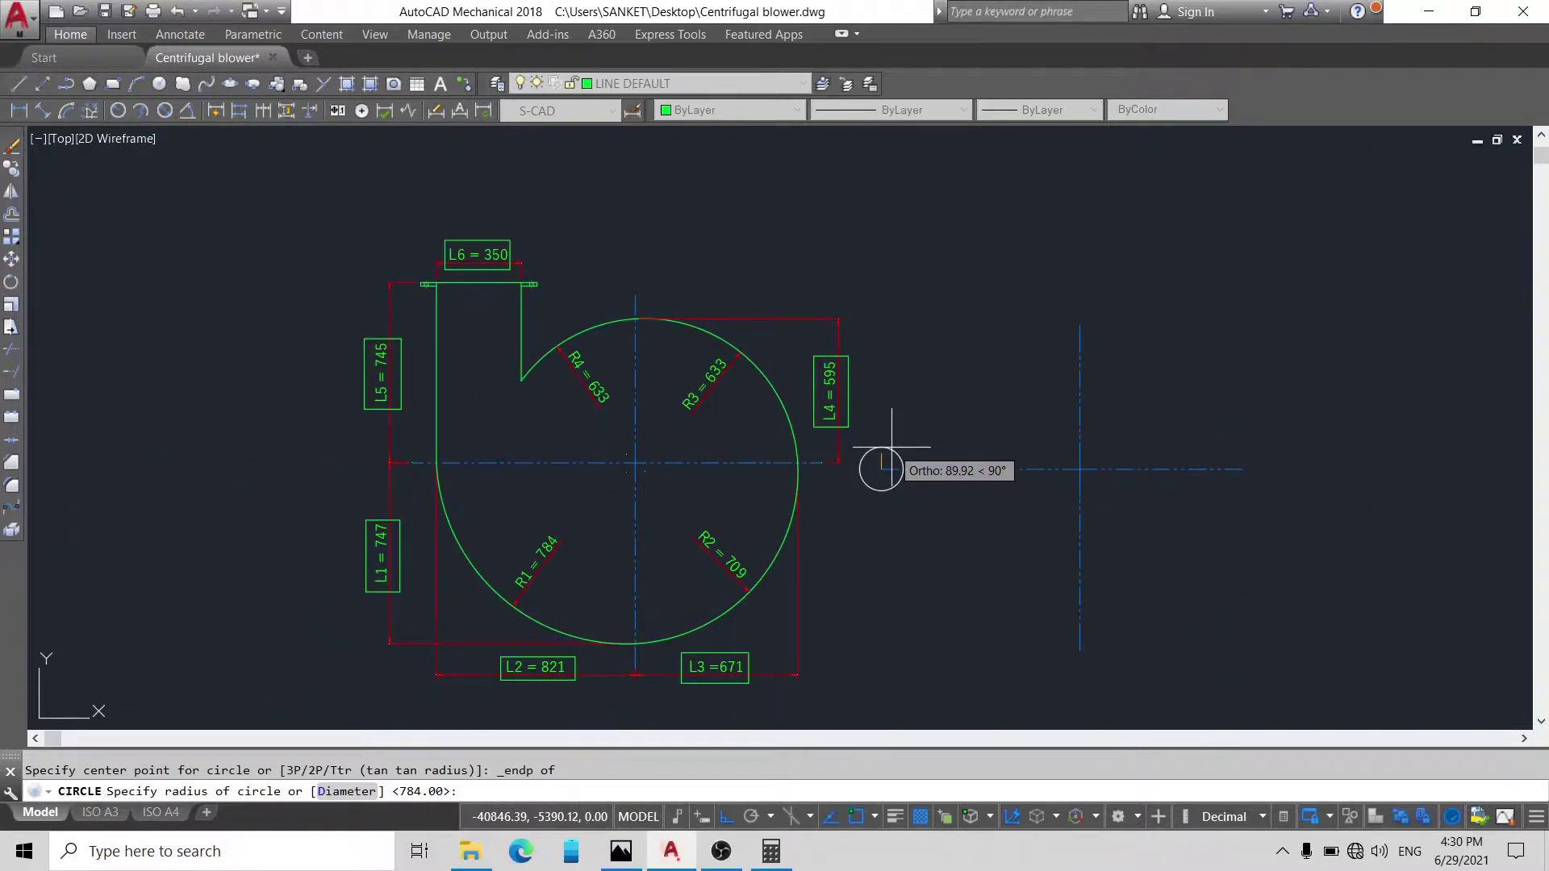
pyautogui.press('Return')
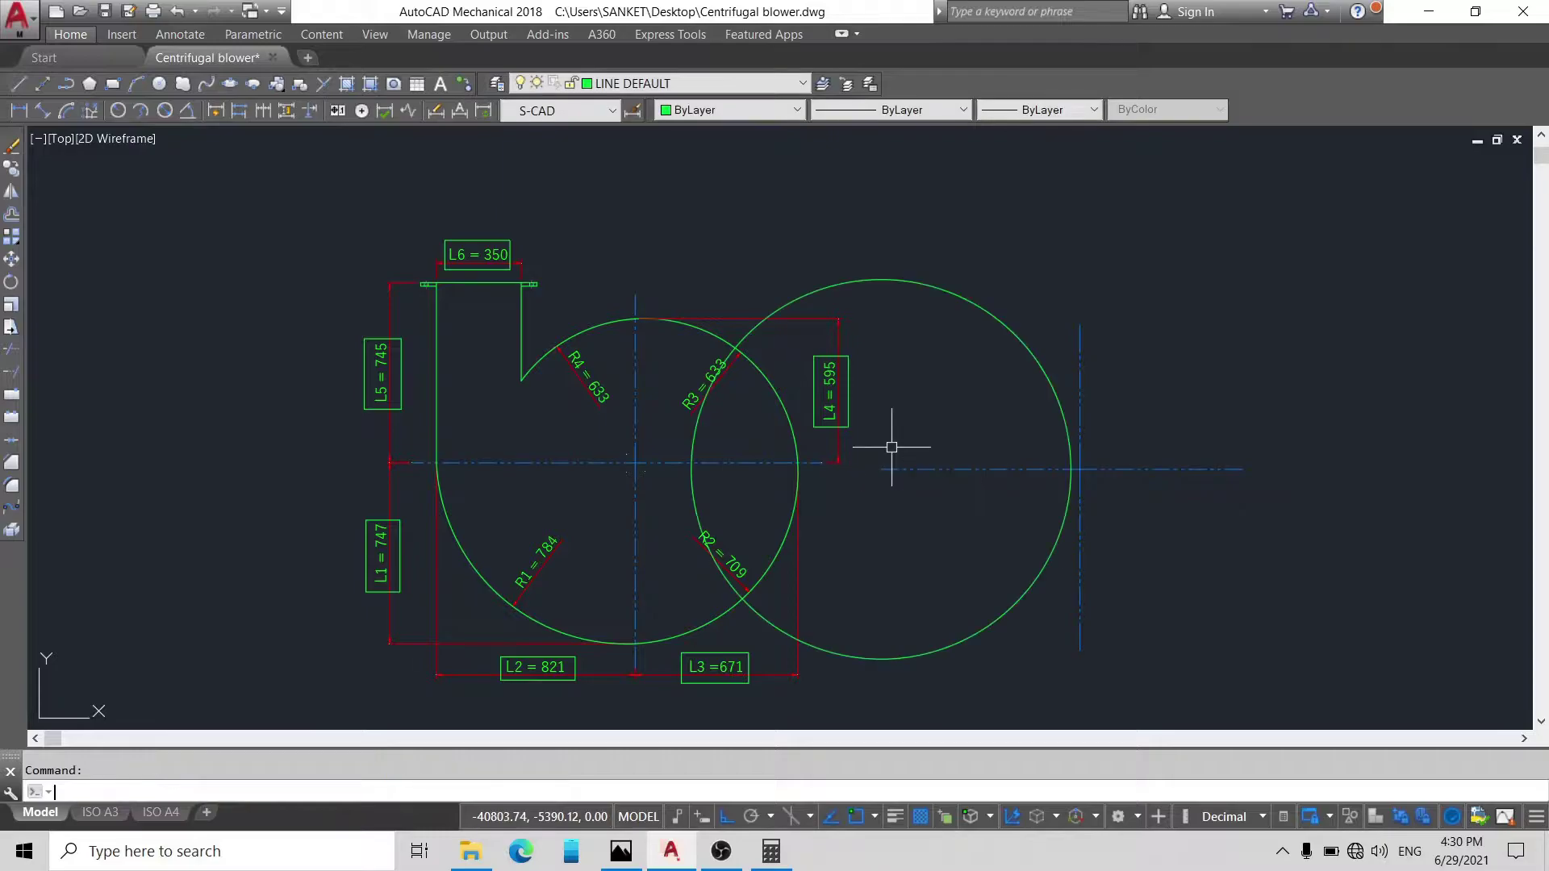
# Step: Move the new circle and its centrelines further to the right
pyautogui.click(1127, 443)
pyautogui.click(973, 517)
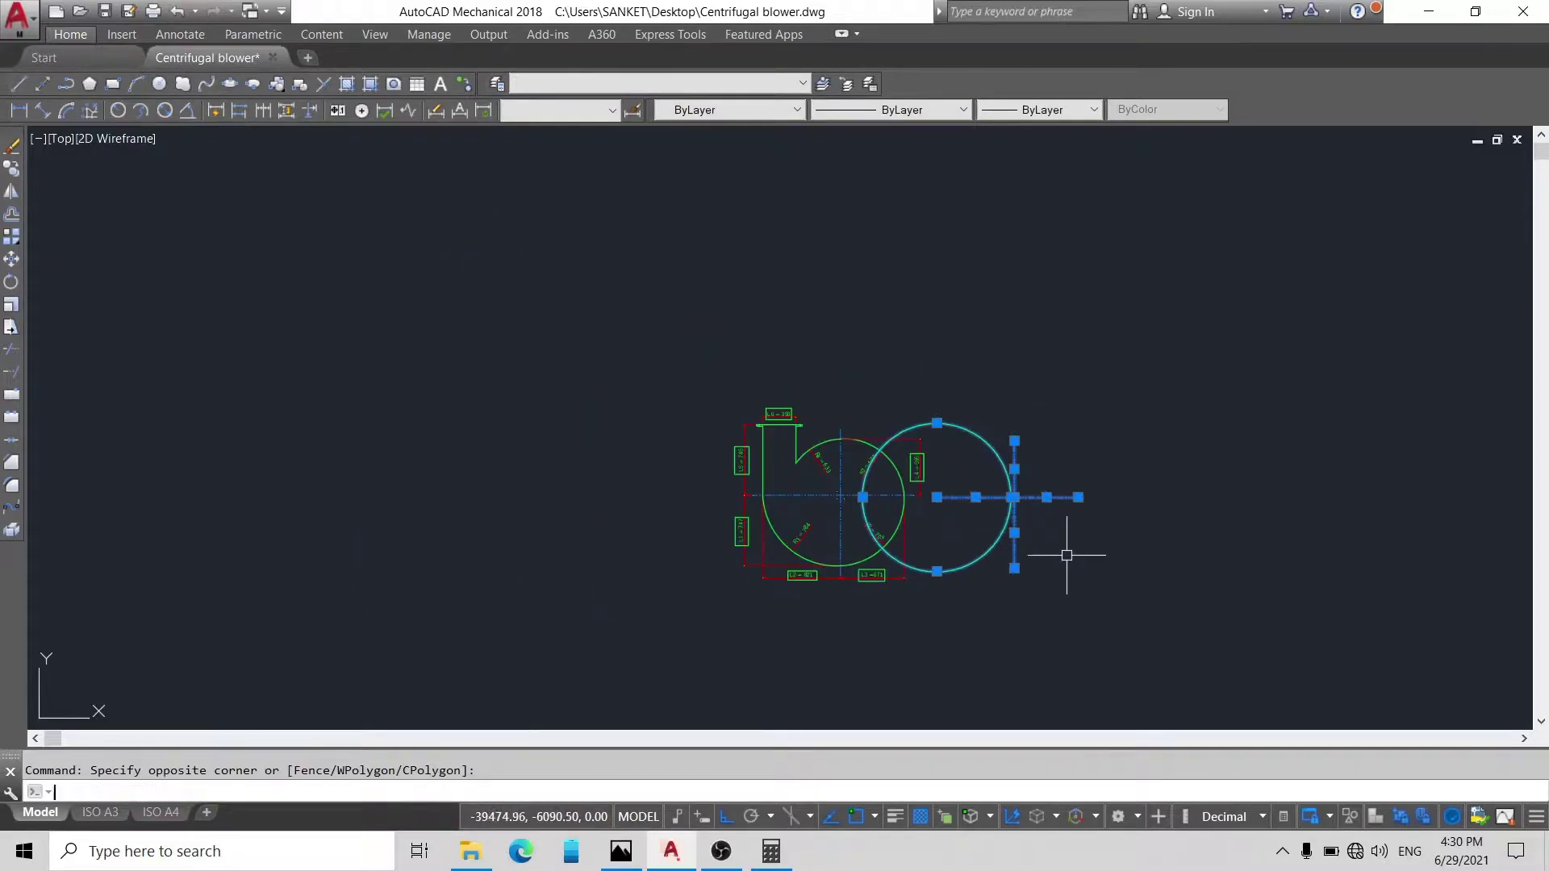
pyautogui.click(1067, 555)
pyautogui.click(1218, 524)
pyautogui.press('Escape')
pyautogui.scroll(2, 1210, 508)
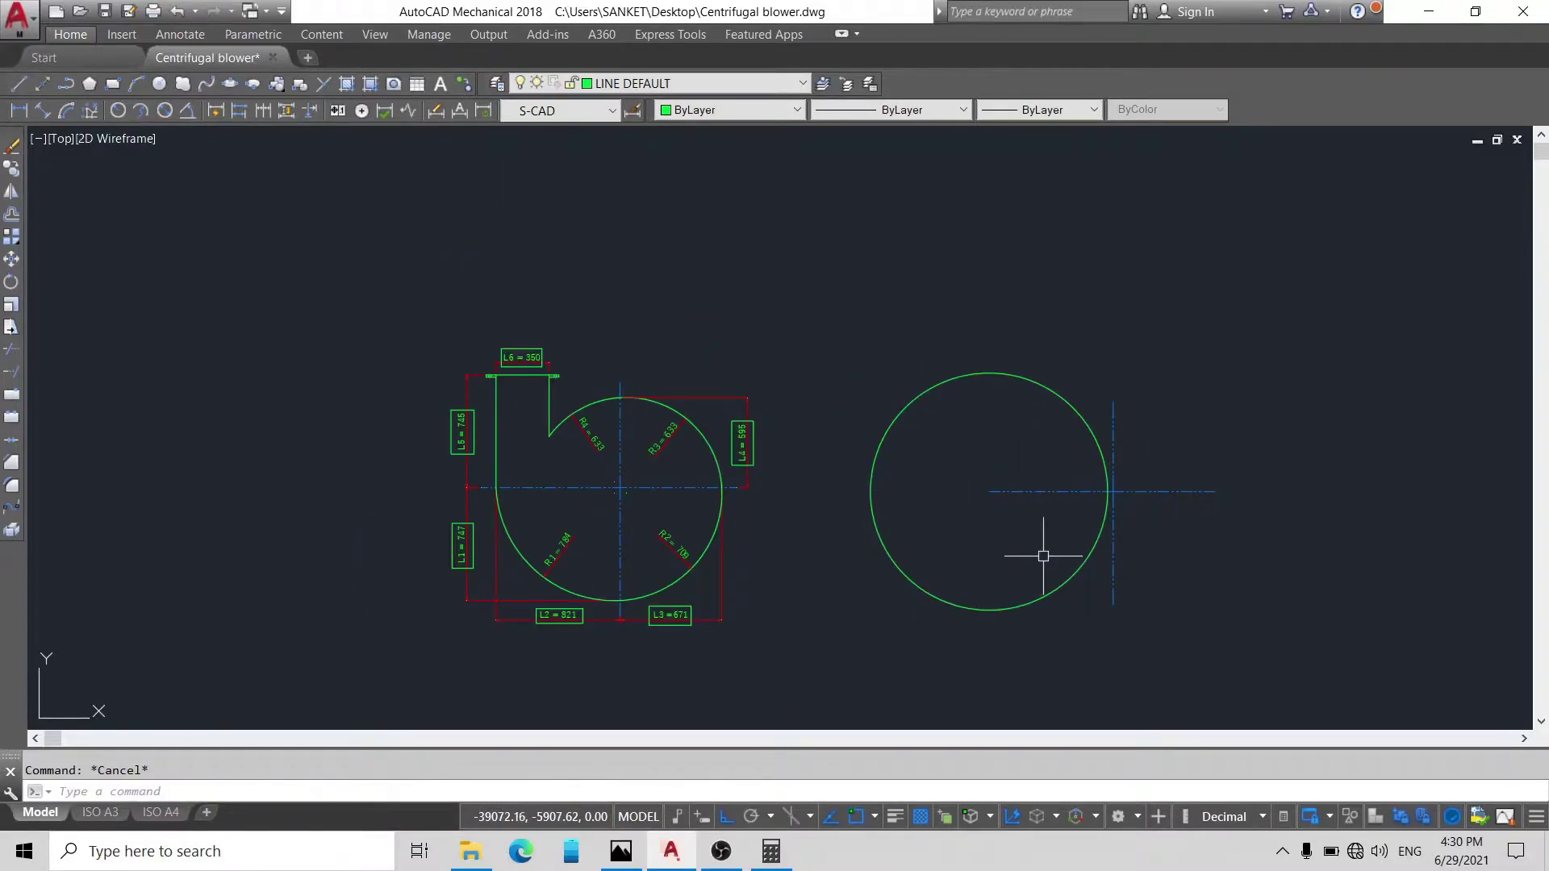
pyautogui.write('c')
pyautogui.press('Return')
pyautogui.scroll(2, 1114, 603)
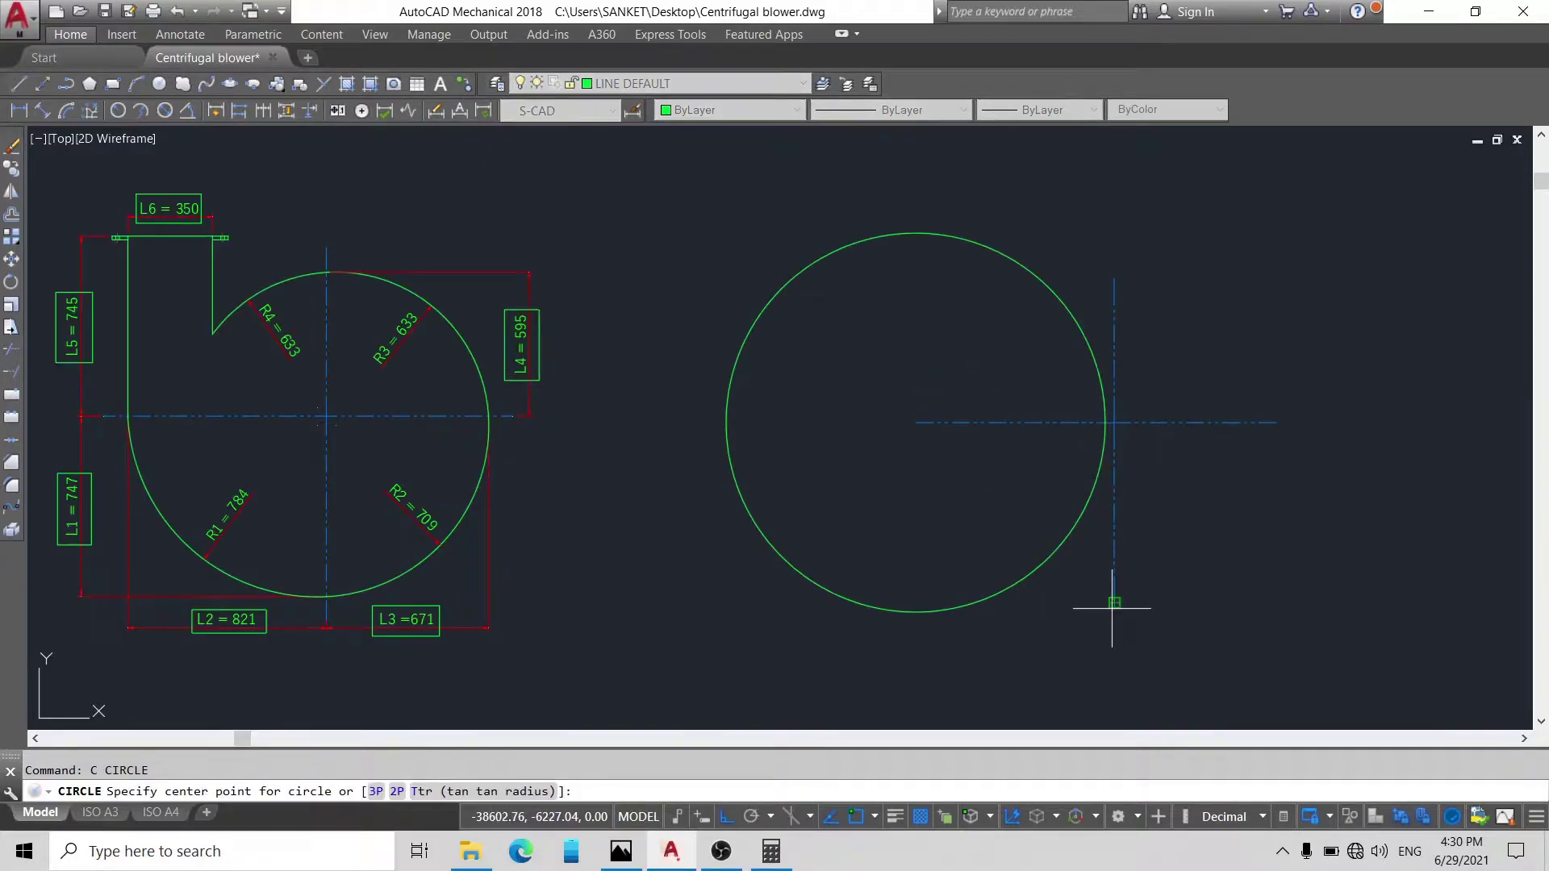
# Step: Place a second radius-784 circle centred on a centreline endpoint
pyautogui.keyDown('shift'); pyautogui.rightClick(1114, 603); pyautogui.keyUp('shift')
pyautogui.click(1145, 270)
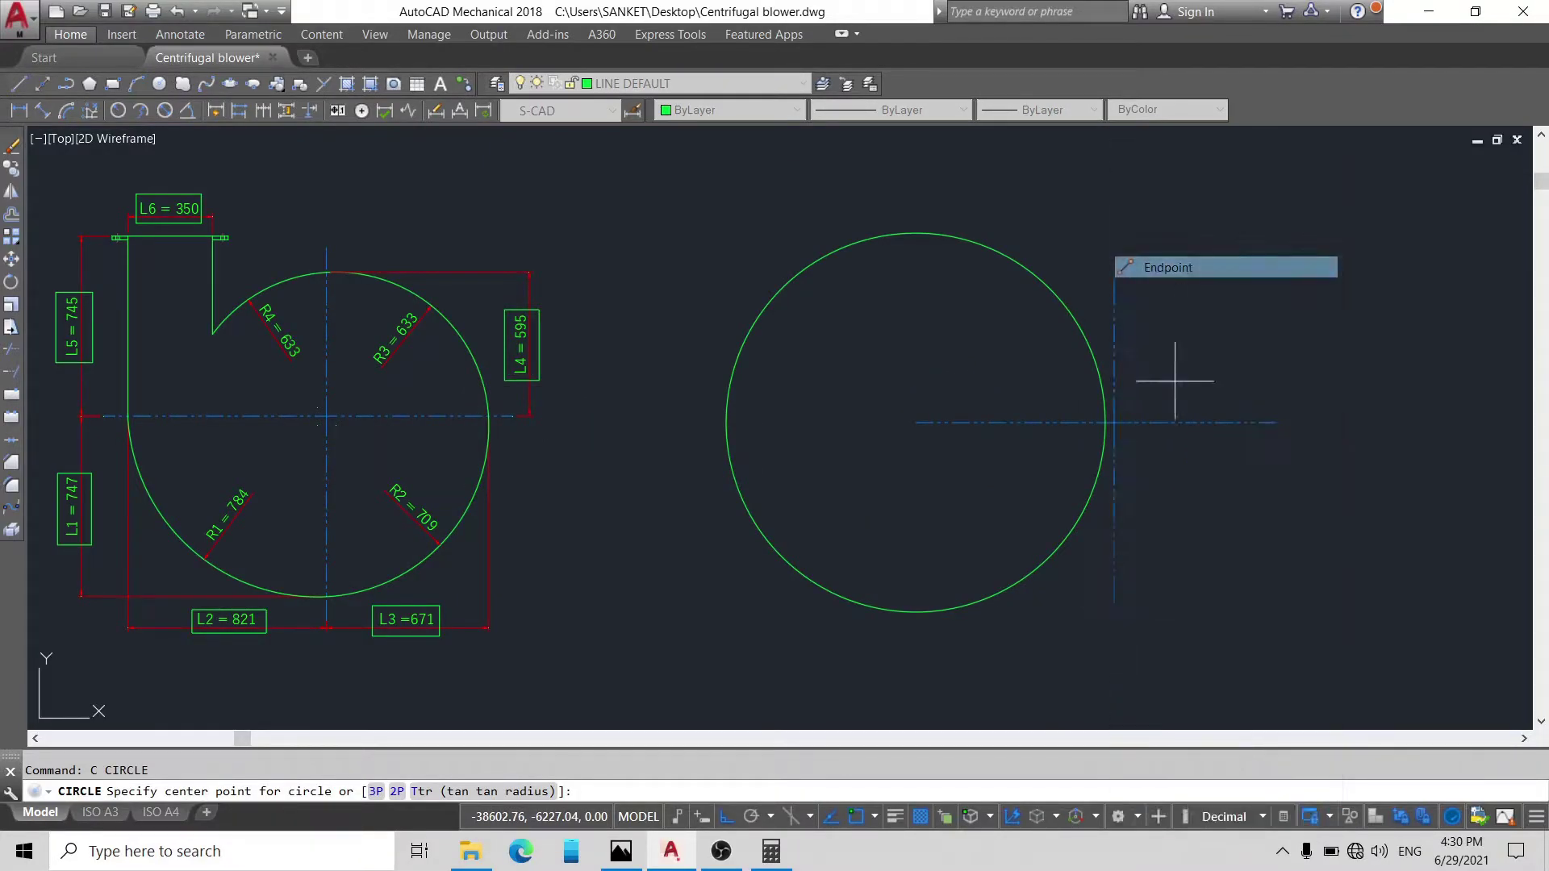
pyautogui.click(1114, 603)
pyautogui.write('78')
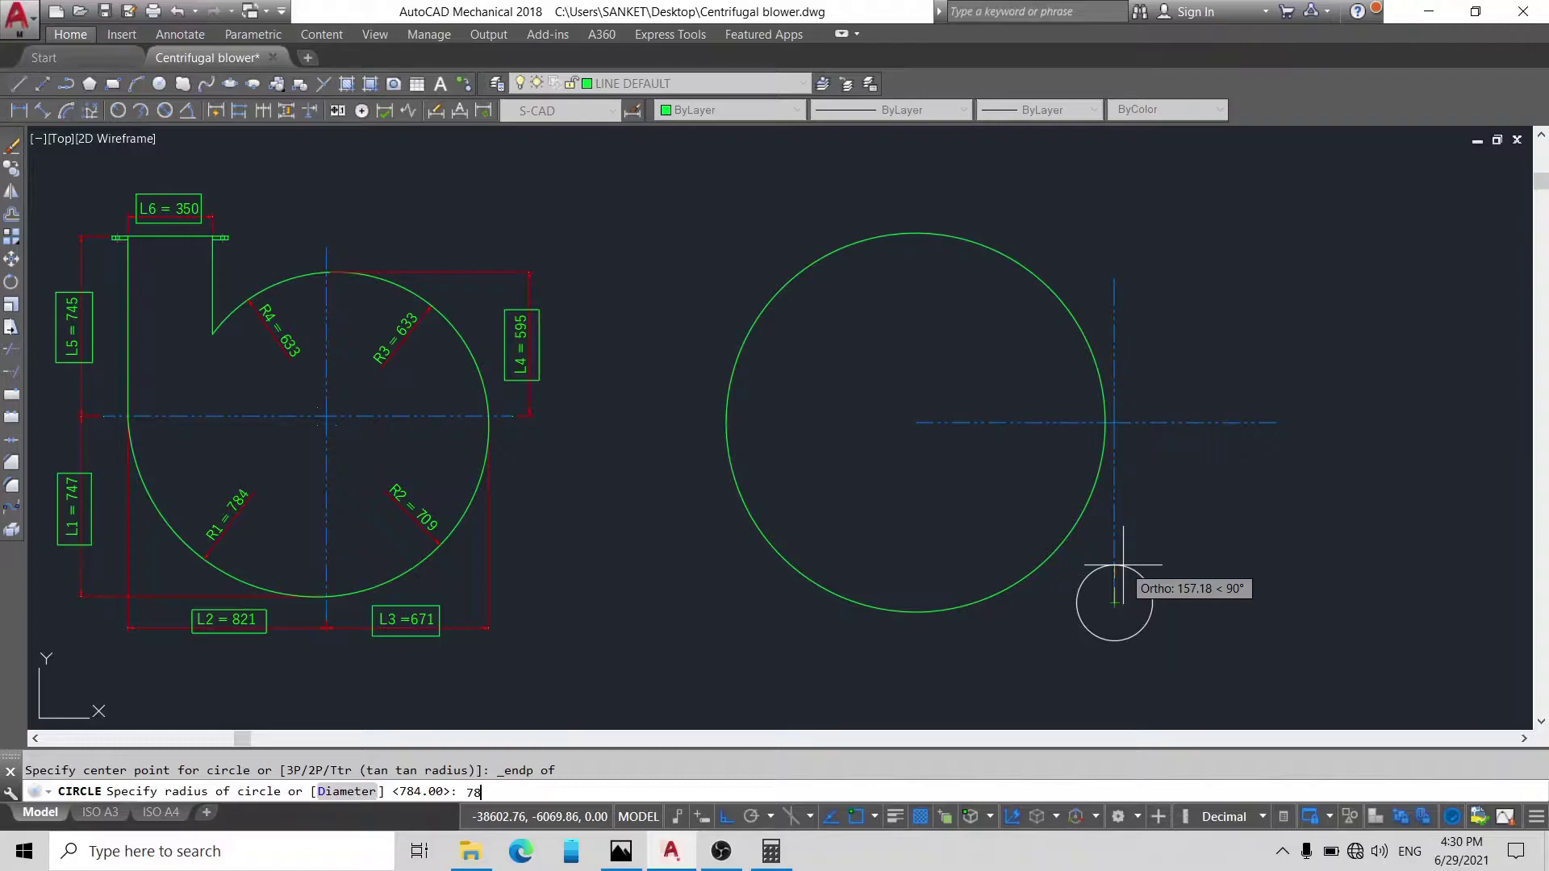
pyautogui.write('4')
pyautogui.press('Return')
pyautogui.scroll(-1, 1048, 453)
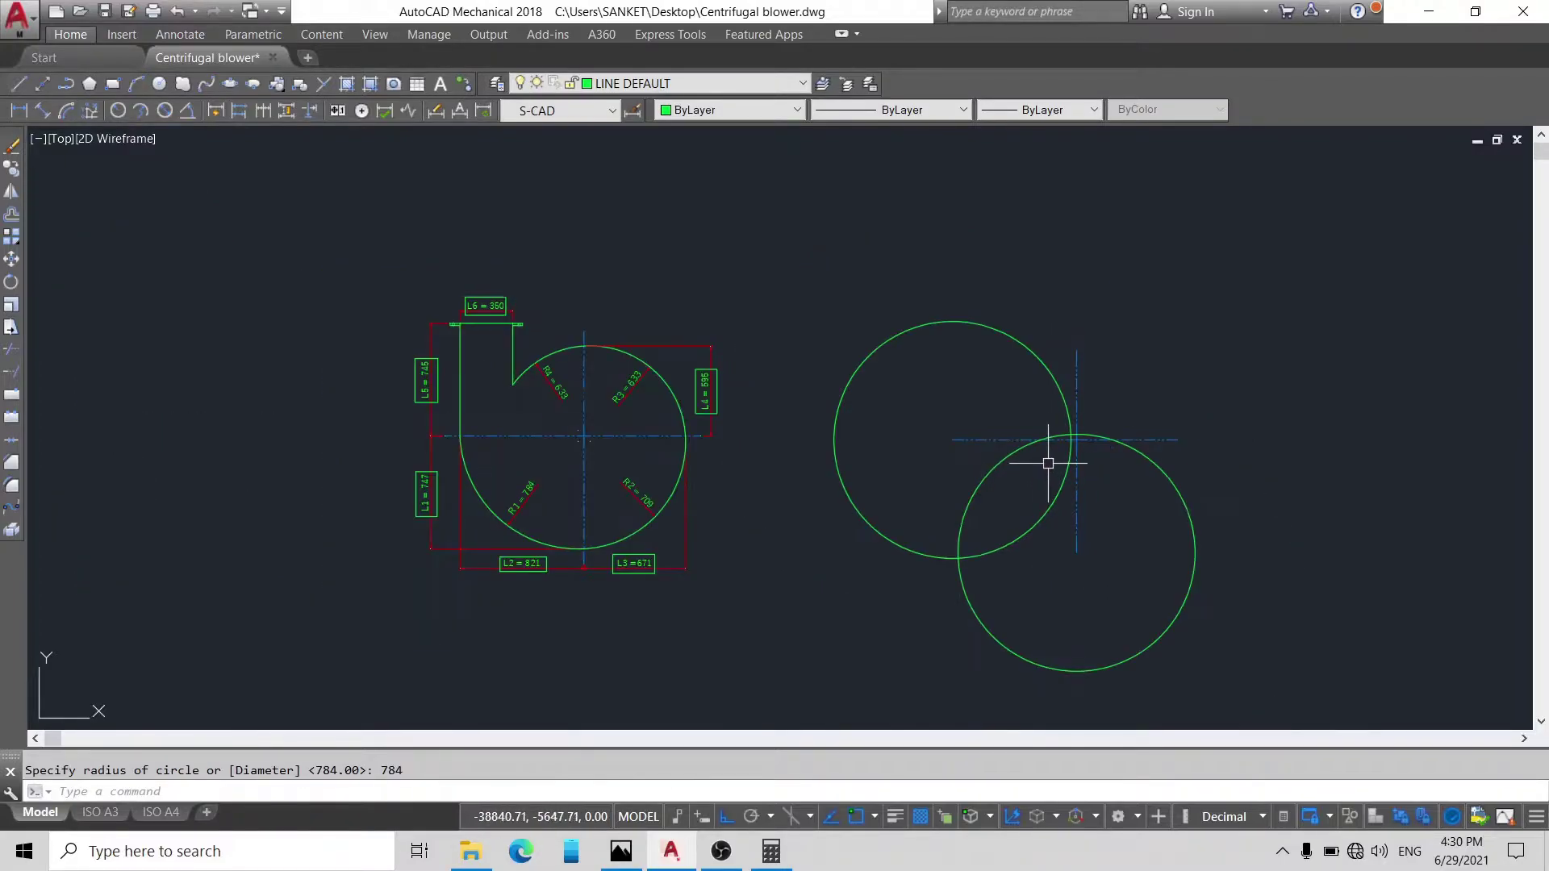
pyautogui.scroll(6, 1079, 429)
pyautogui.scroll(1, 1090, 408)
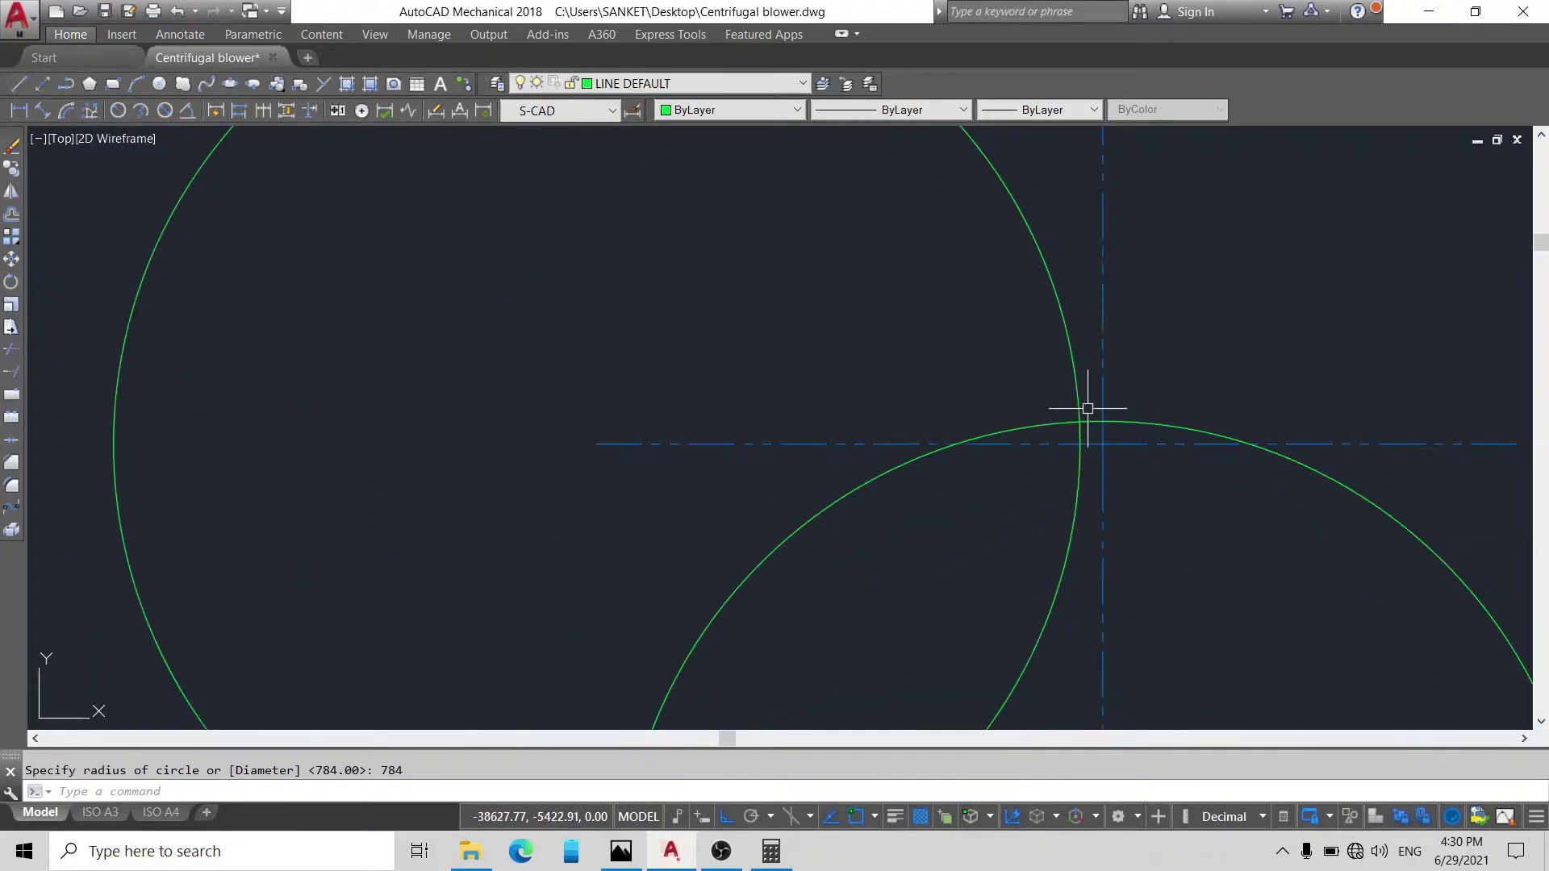
pyautogui.scroll(-1, 1086, 414)
pyautogui.scroll(2, 1087, 414)
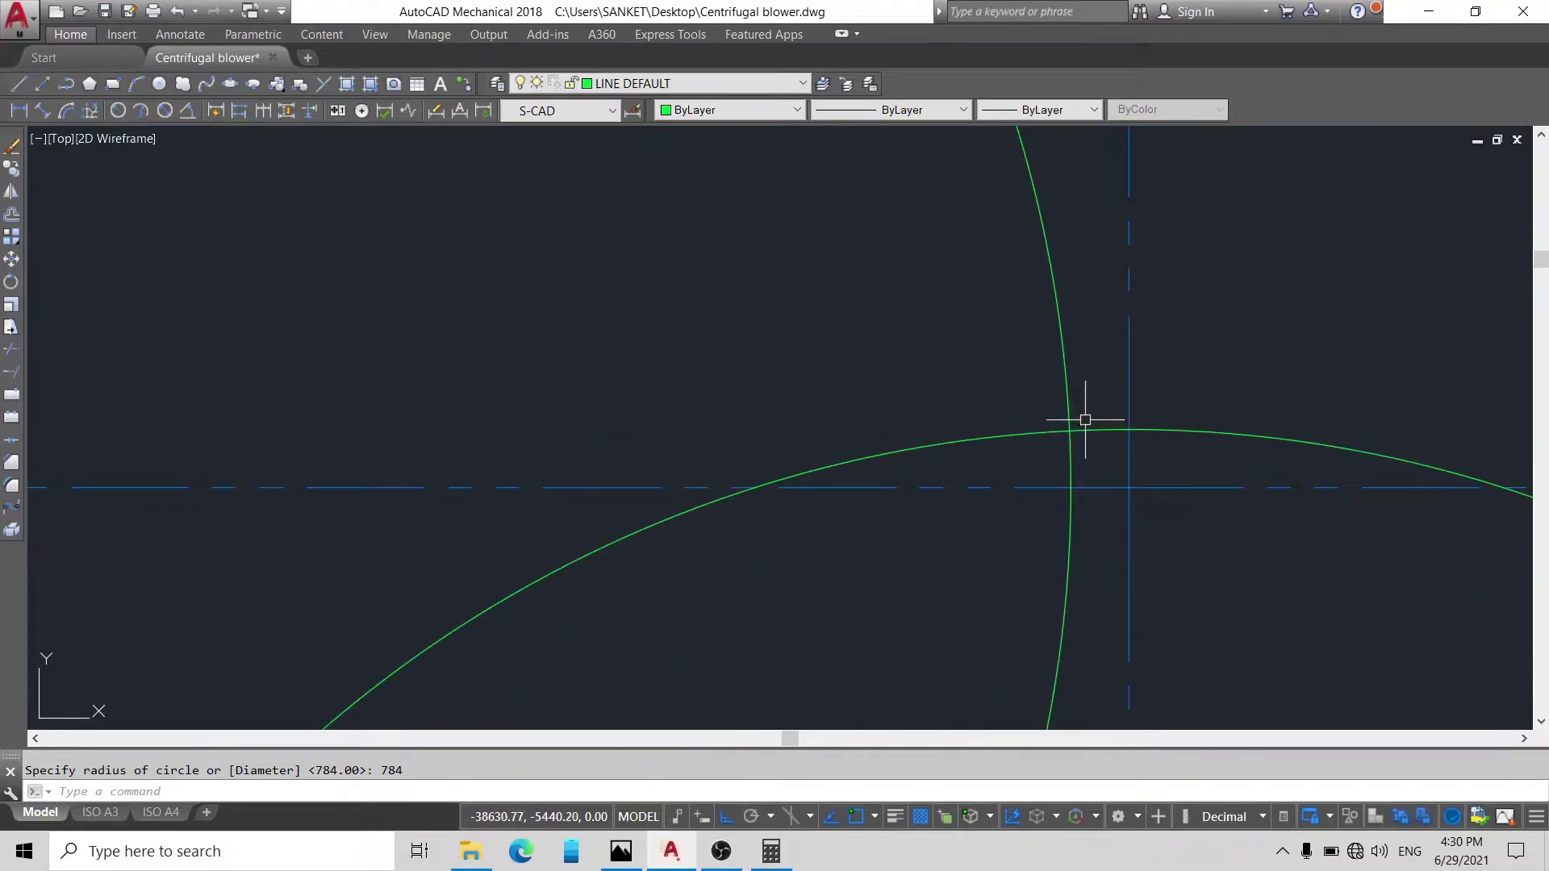
pyautogui.scroll(-1, 1085, 412)
pyautogui.scroll(-2, 912, 372)
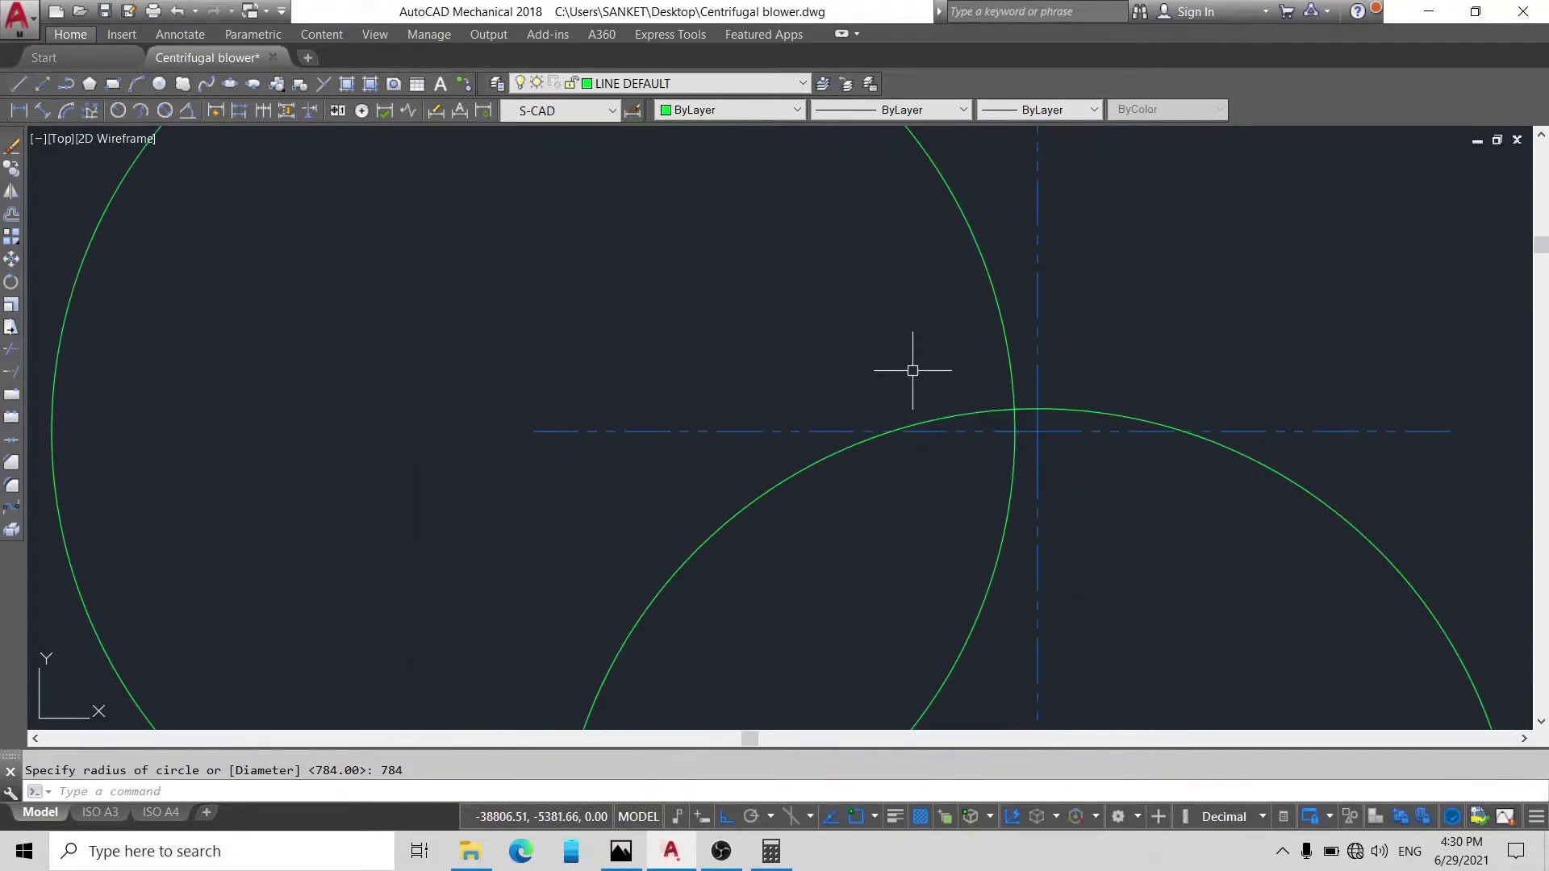
# Step: Draw a circle centred on the centreline intersection, radius set to a snapped point
pyautogui.write('c')
pyautogui.press('Return')
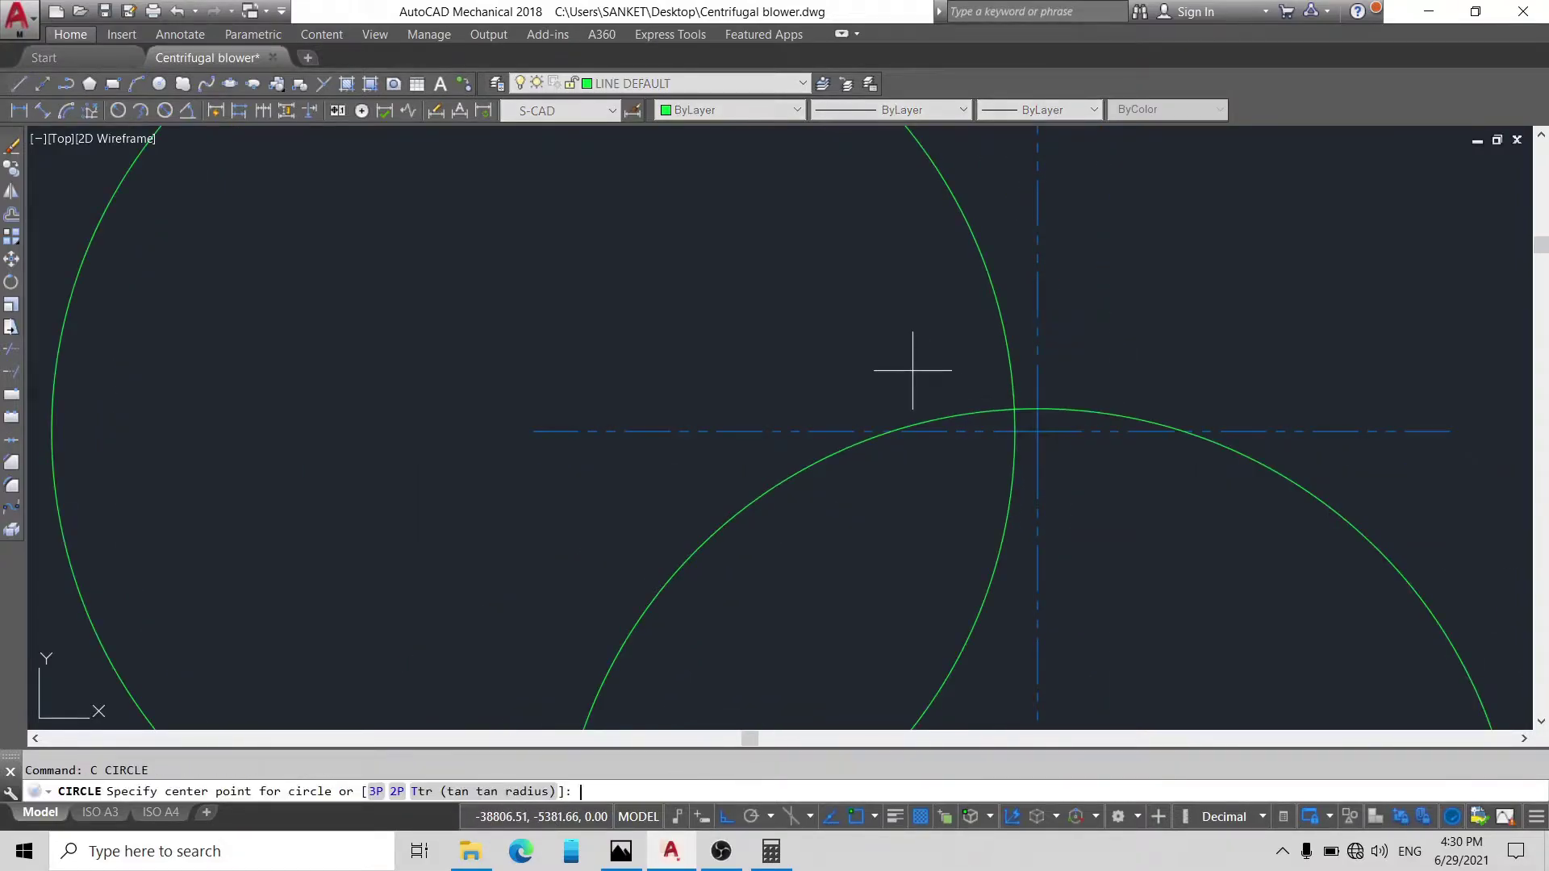
pyautogui.keyDown('shift'); pyautogui.rightClick(873, 342); pyautogui.keyUp('shift')
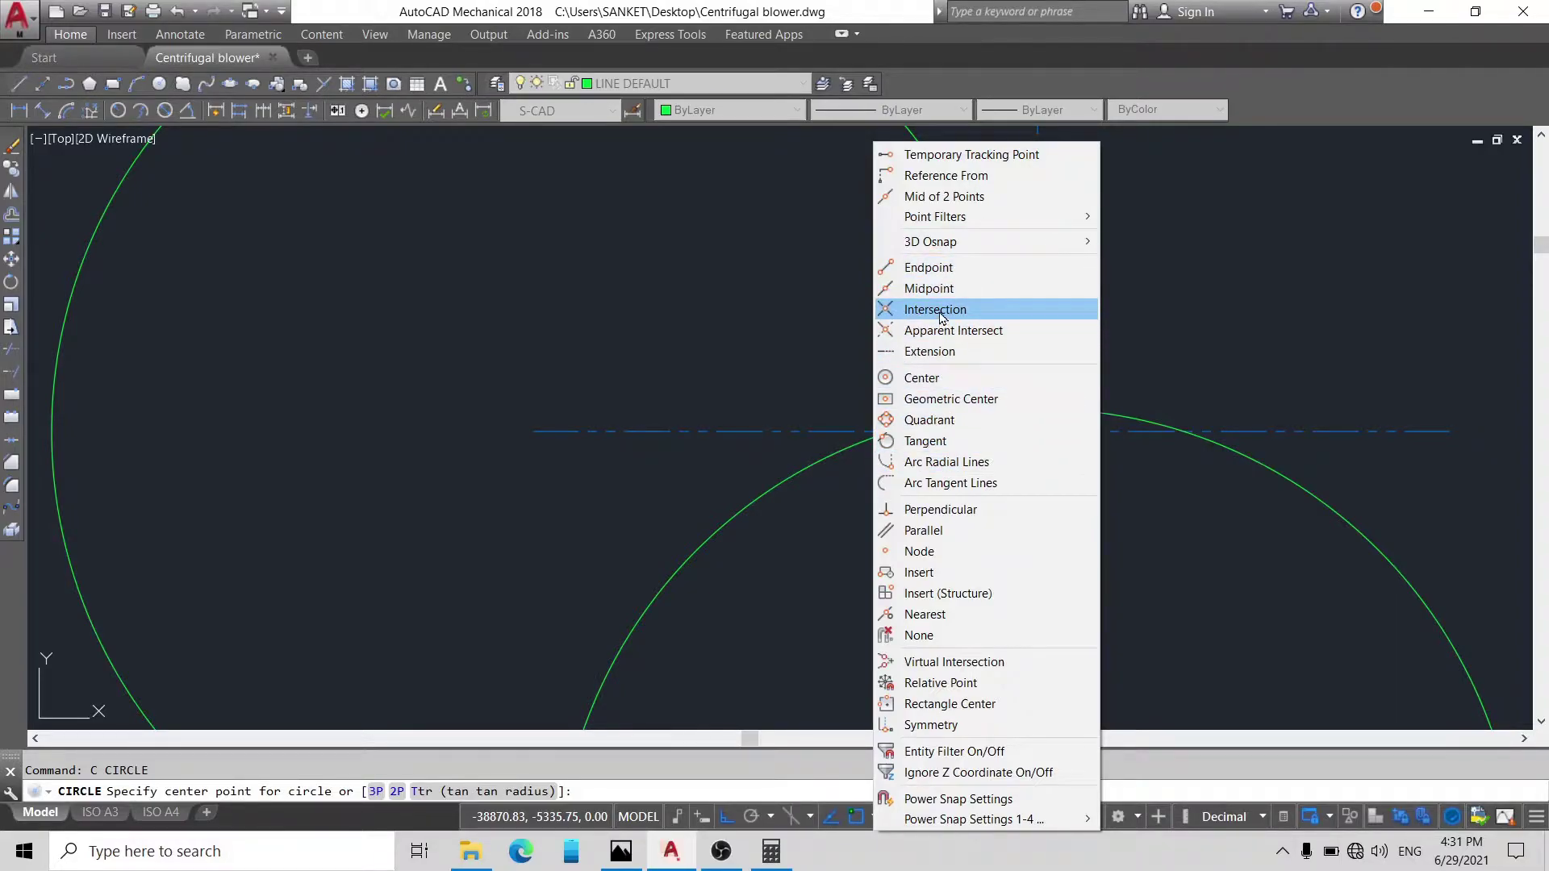
pyautogui.click(956, 314)
pyautogui.scroll(-2, 920, 267)
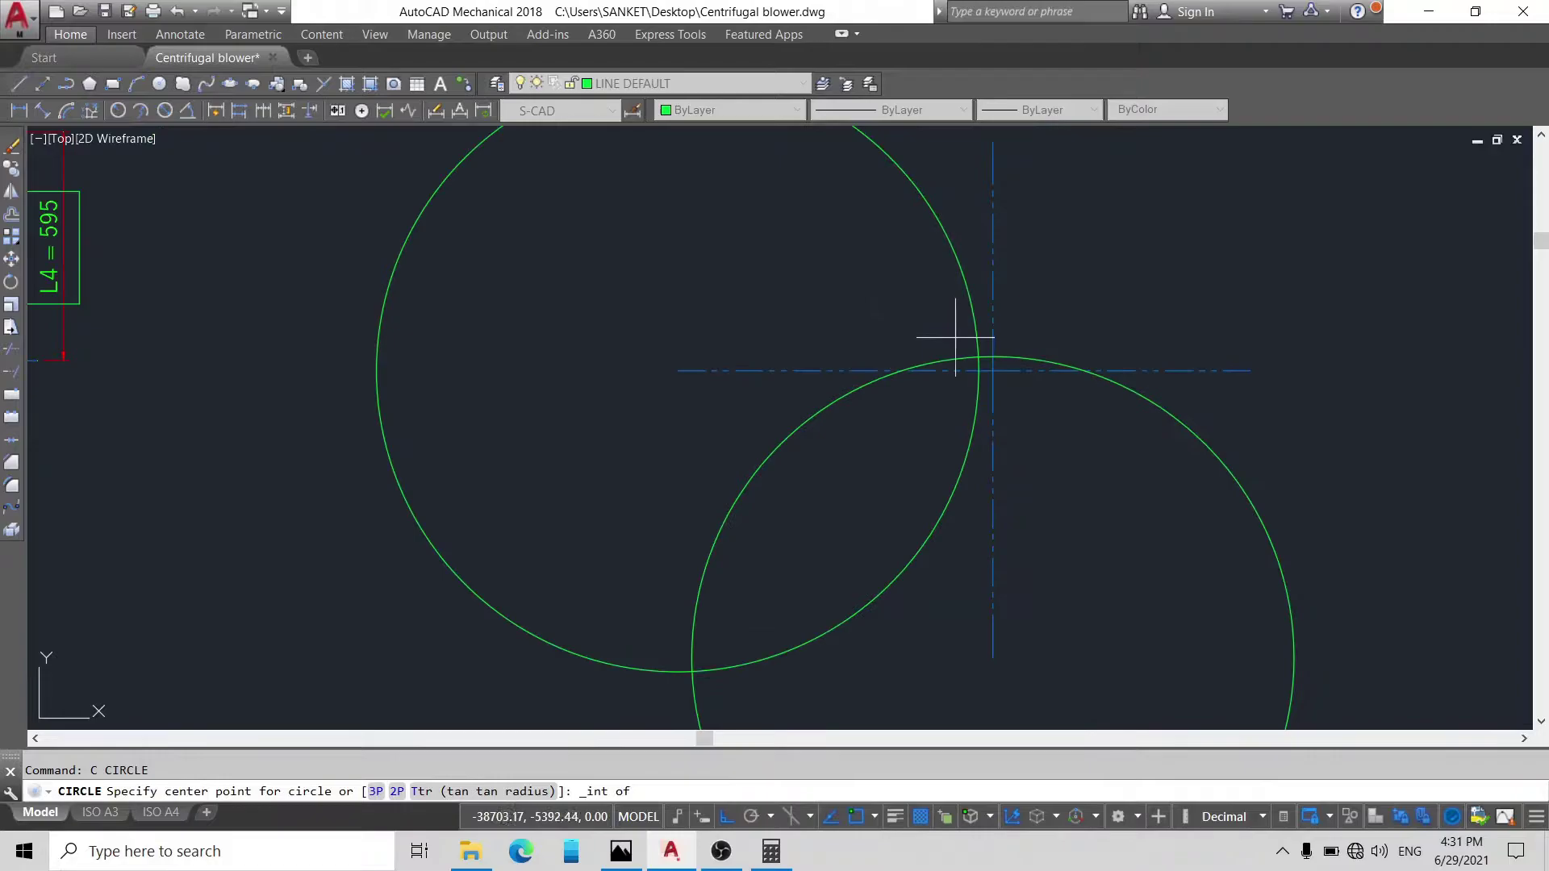
pyautogui.click(979, 356)
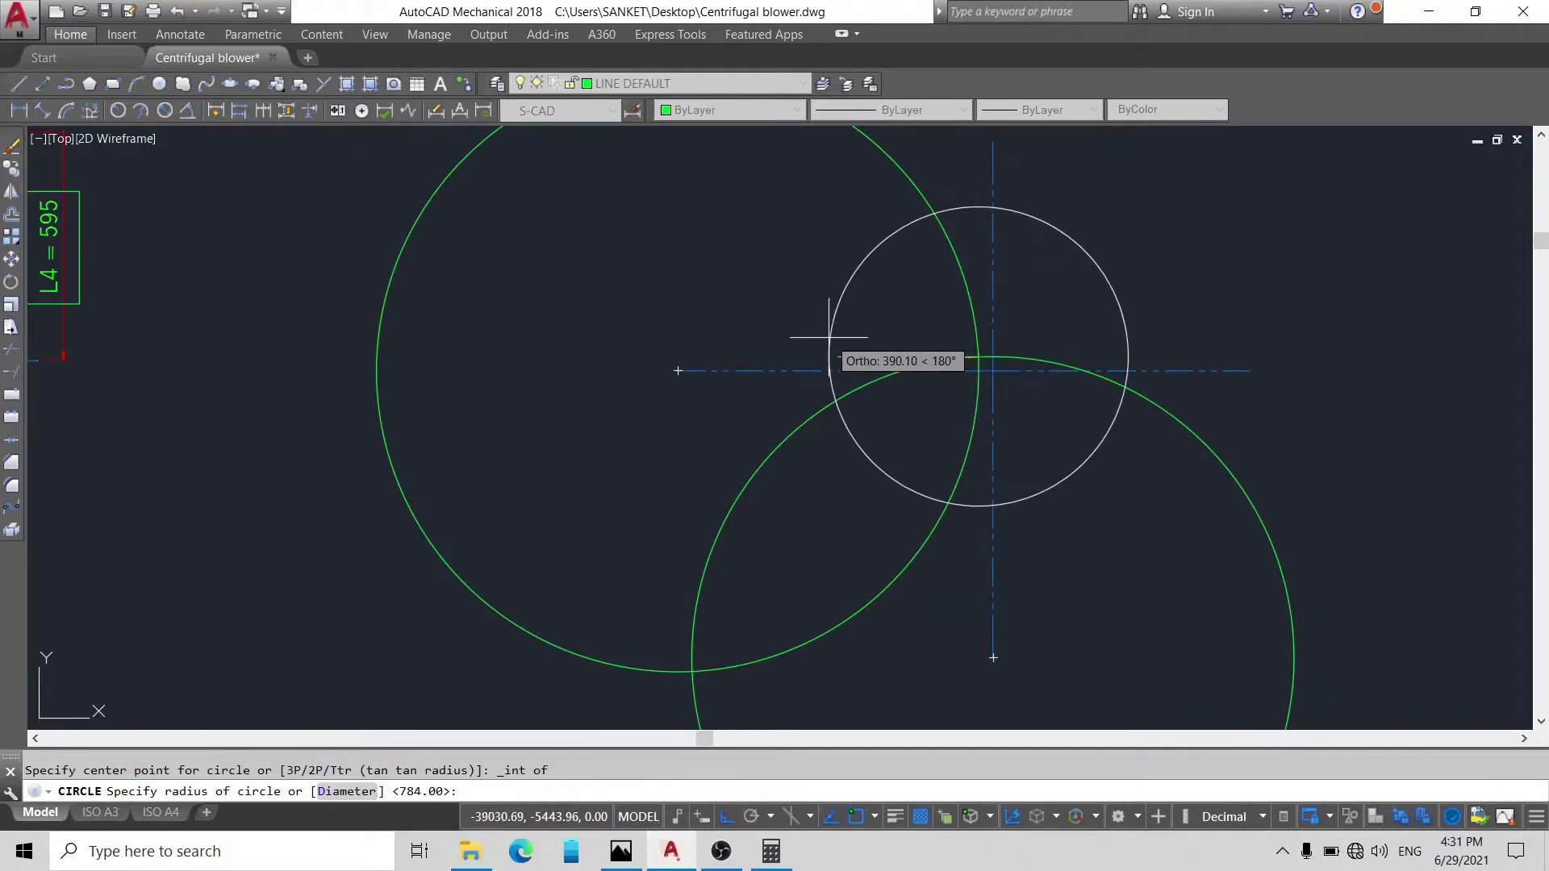
pyautogui.scroll(-2, 825, 339)
pyautogui.scroll(6, 817, 349)
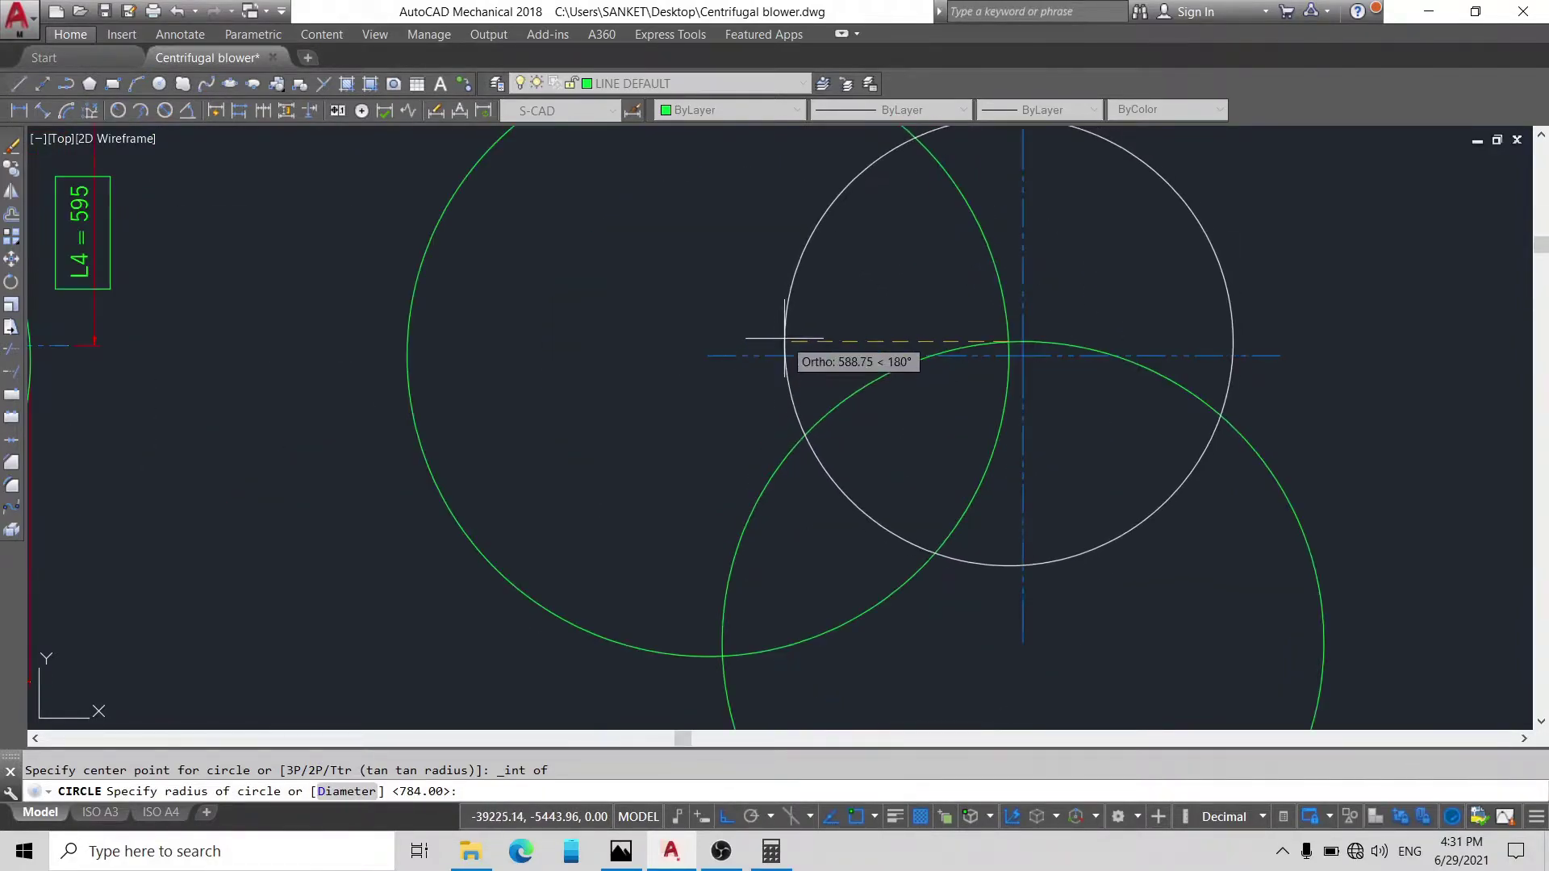
pyautogui.scroll(-1, 737, 352)
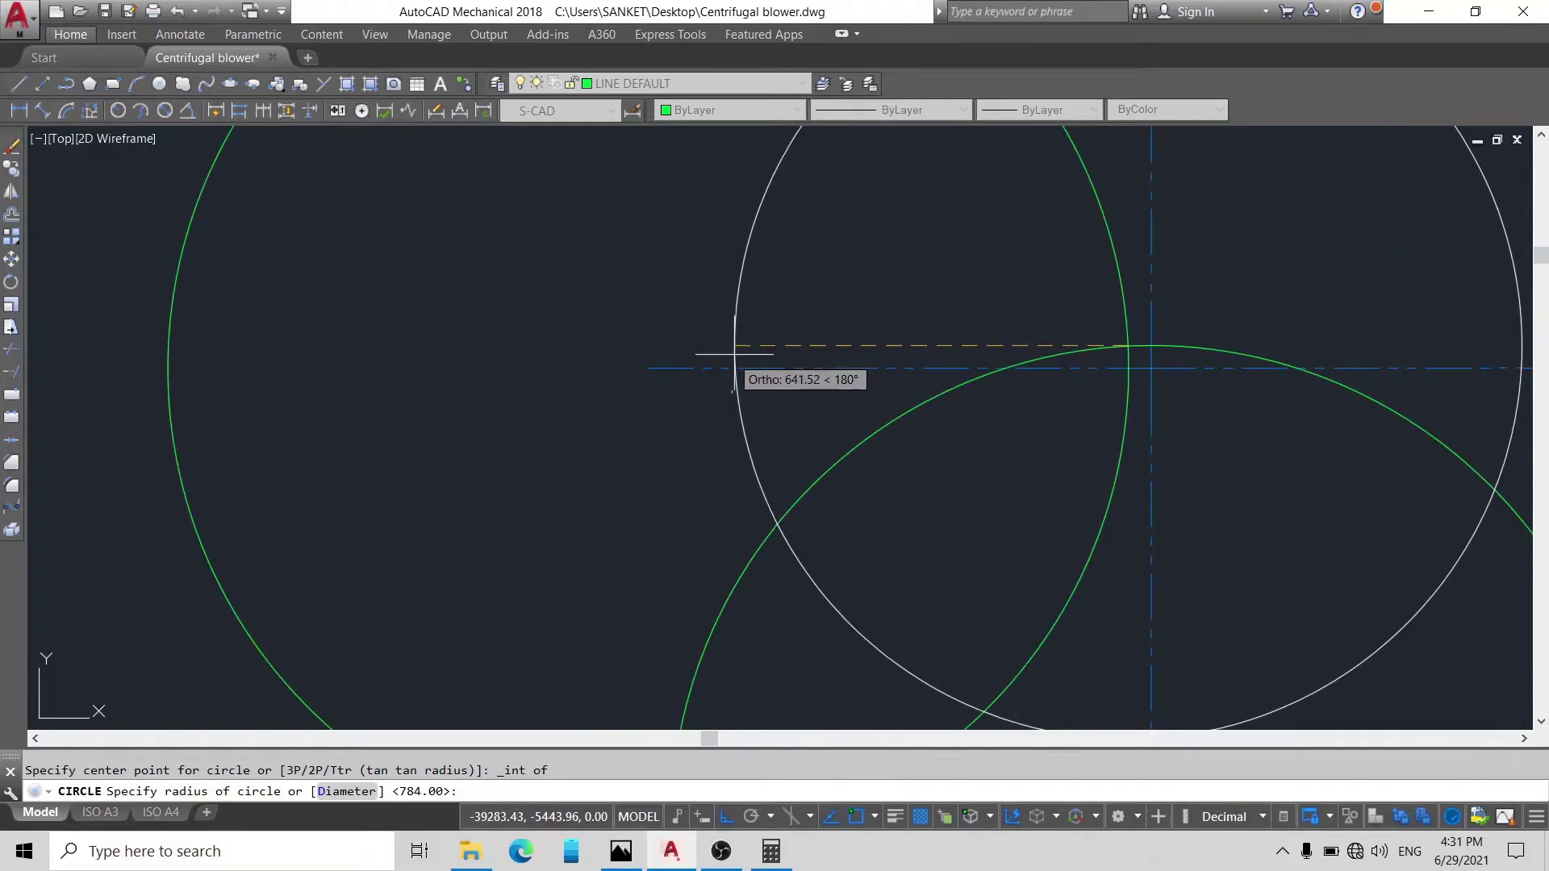
pyautogui.click(648, 368)
# Step: Erase the left and lower trial circles
pyautogui.scroll(-1, 882, 336)
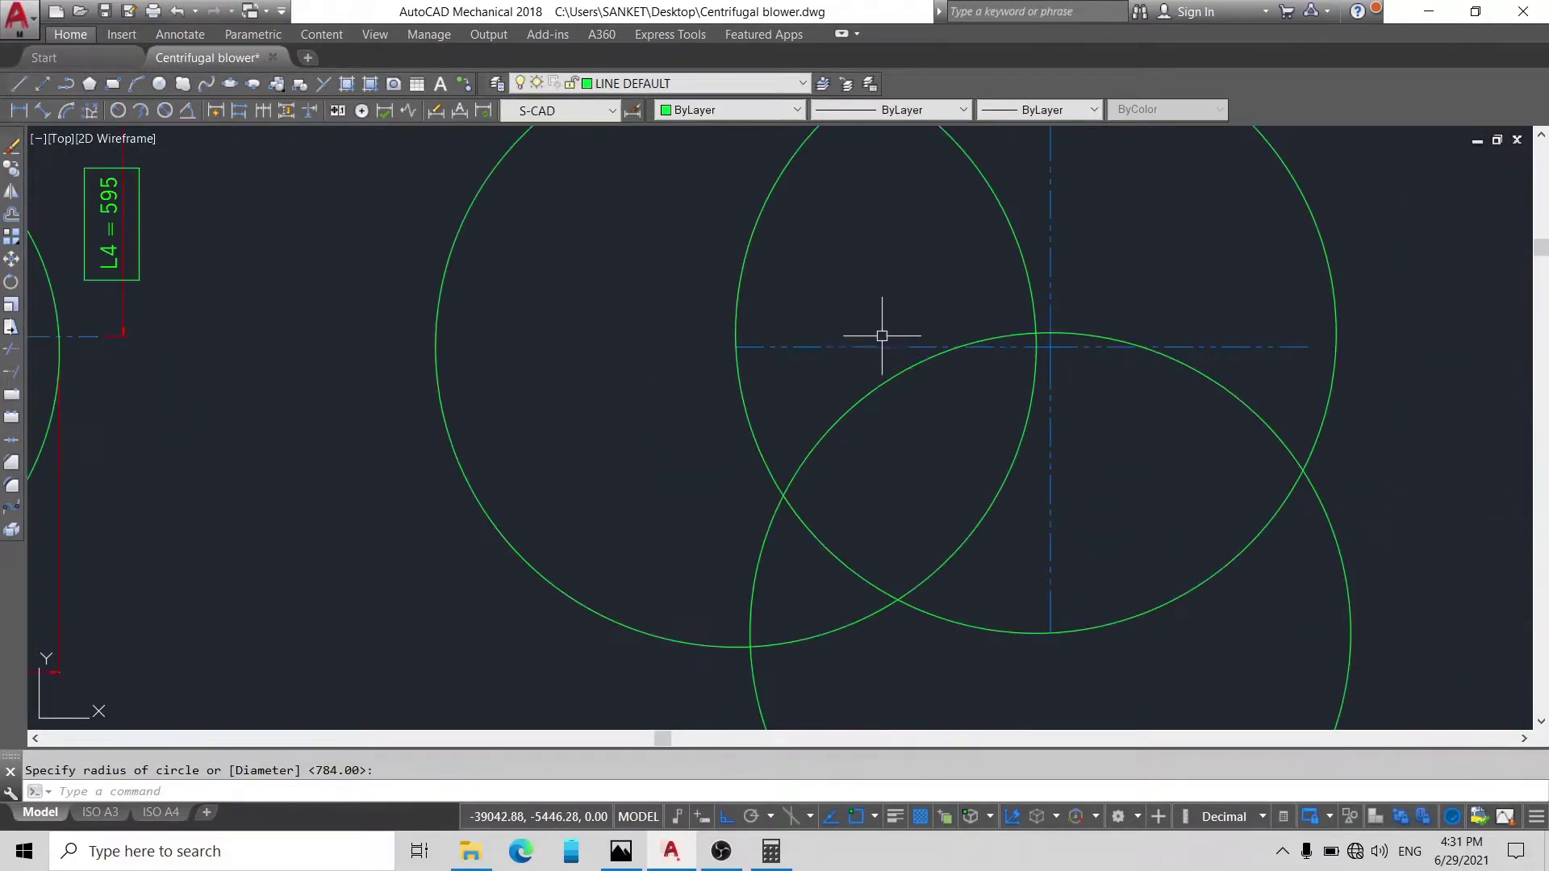
pyautogui.scroll(-1, 1008, 294)
pyautogui.click(1003, 366)
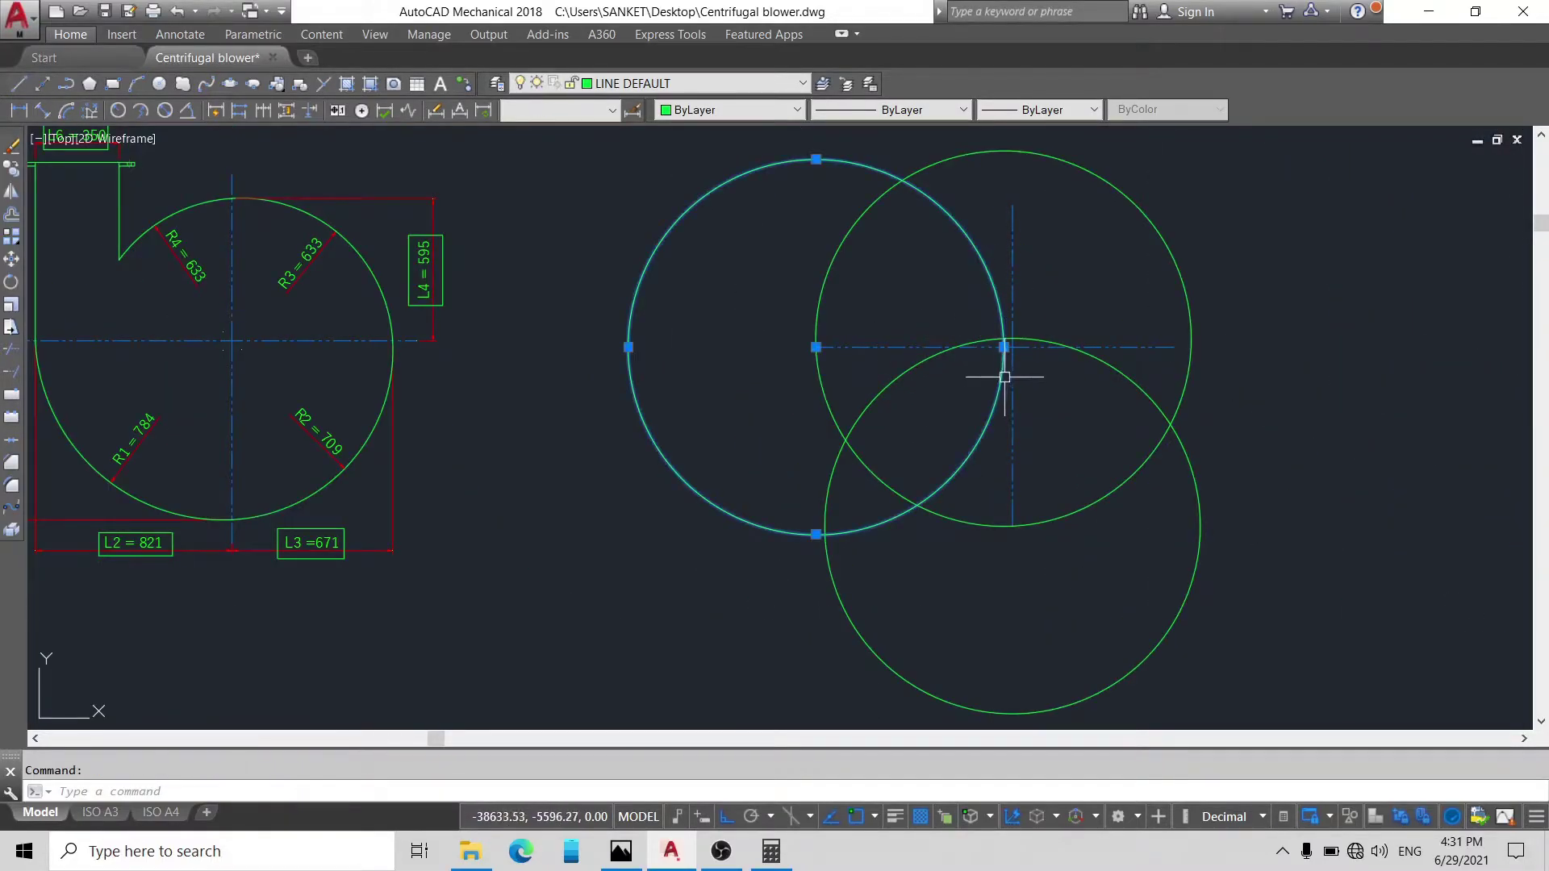
pyautogui.click(903, 369)
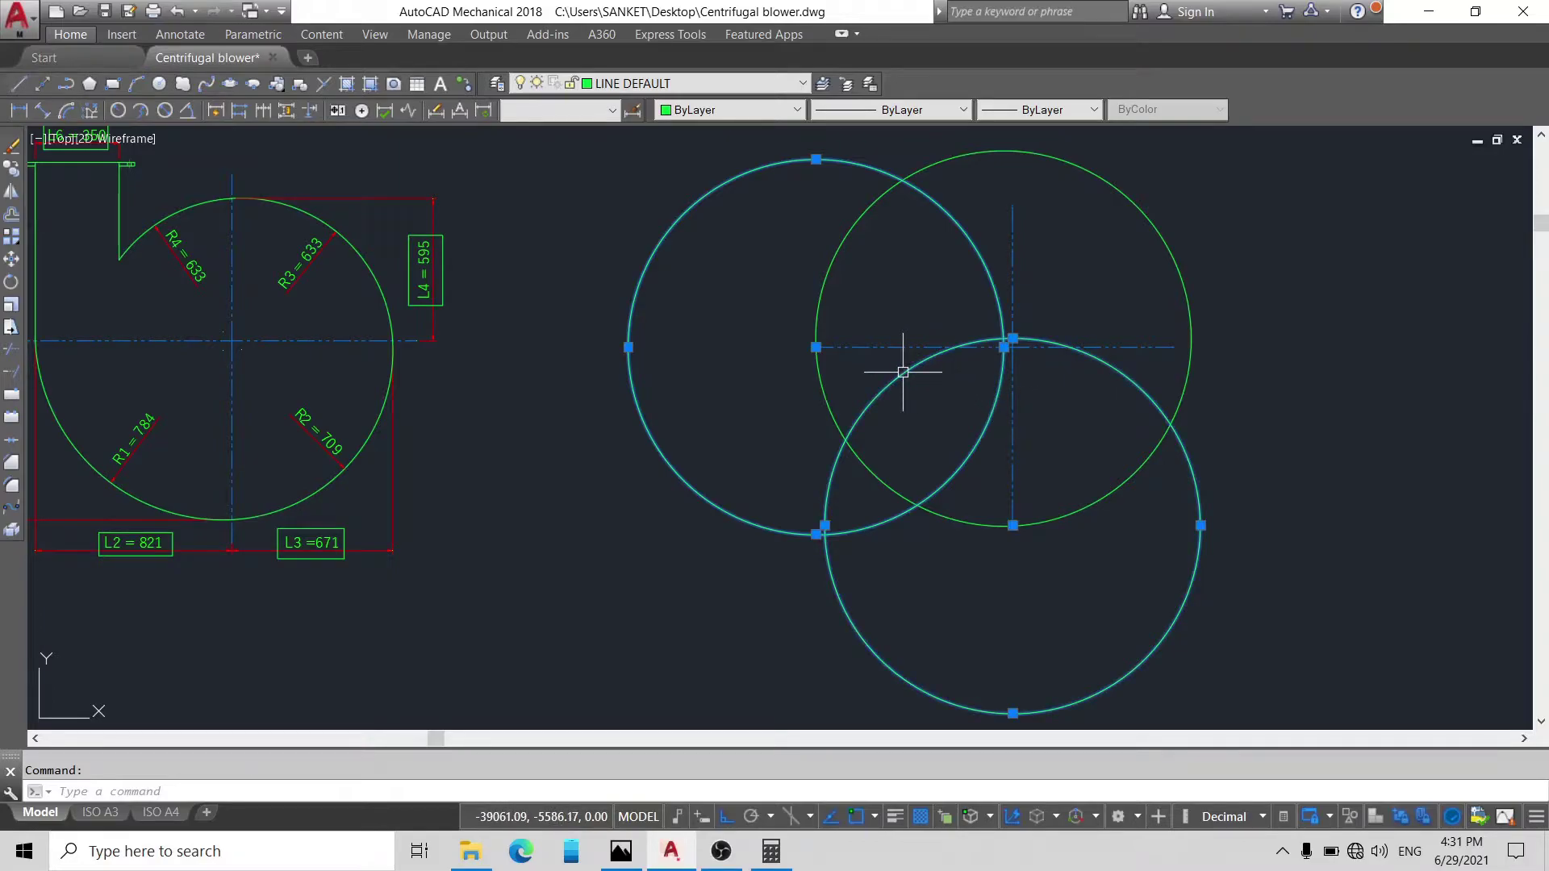
pyautogui.press('Delete')
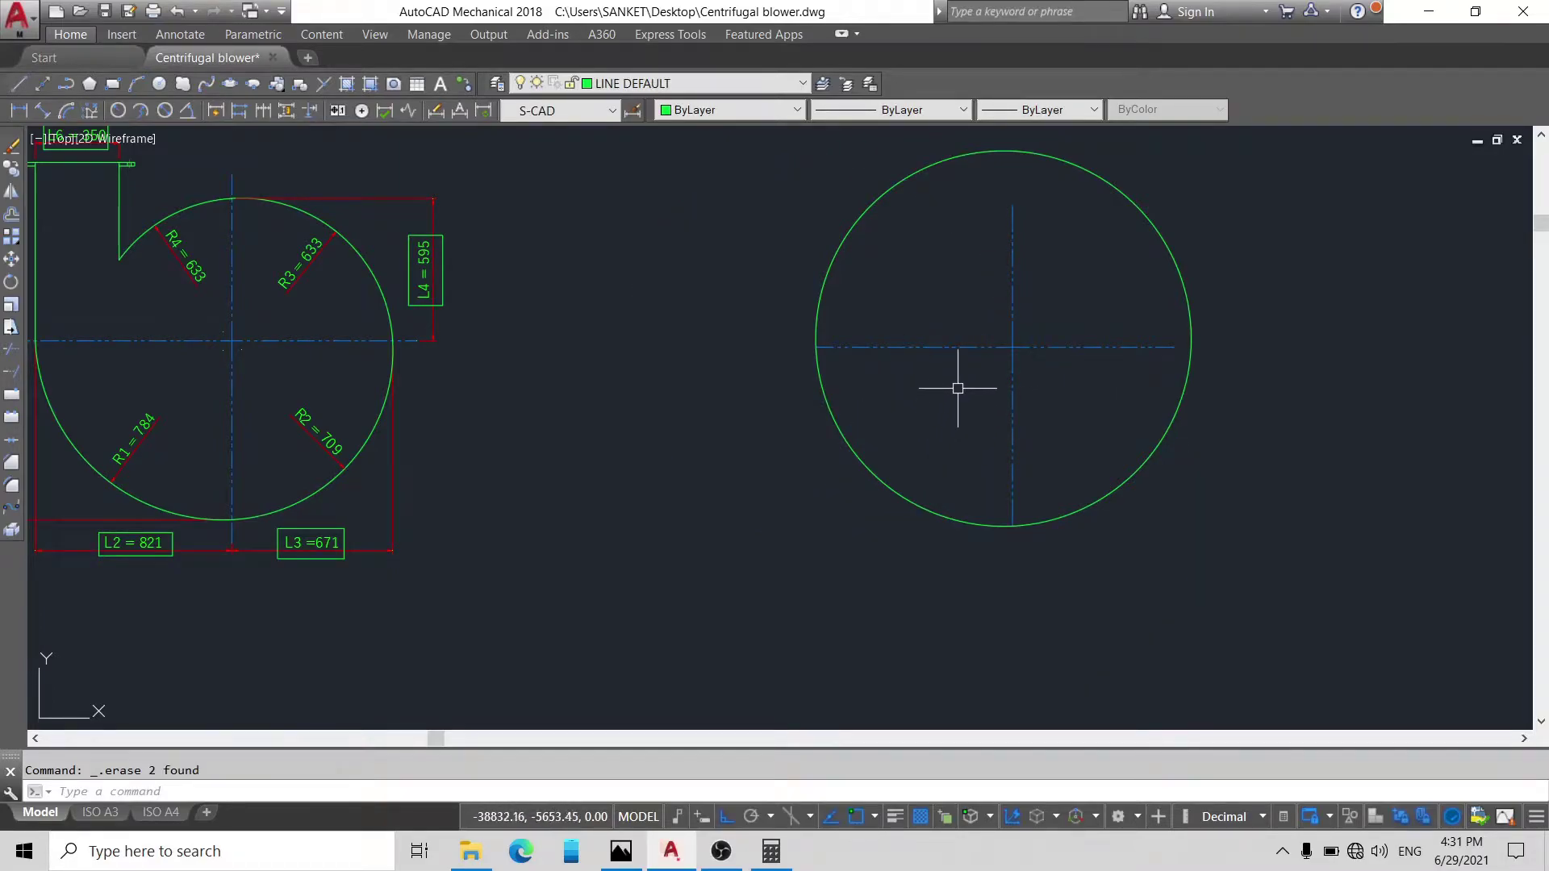
# Step: Trim the 784 circle at the horizontal and lower vertical centrelines, keeping the lower-left arc
pyautogui.write('tr')
pyautogui.press('Return')
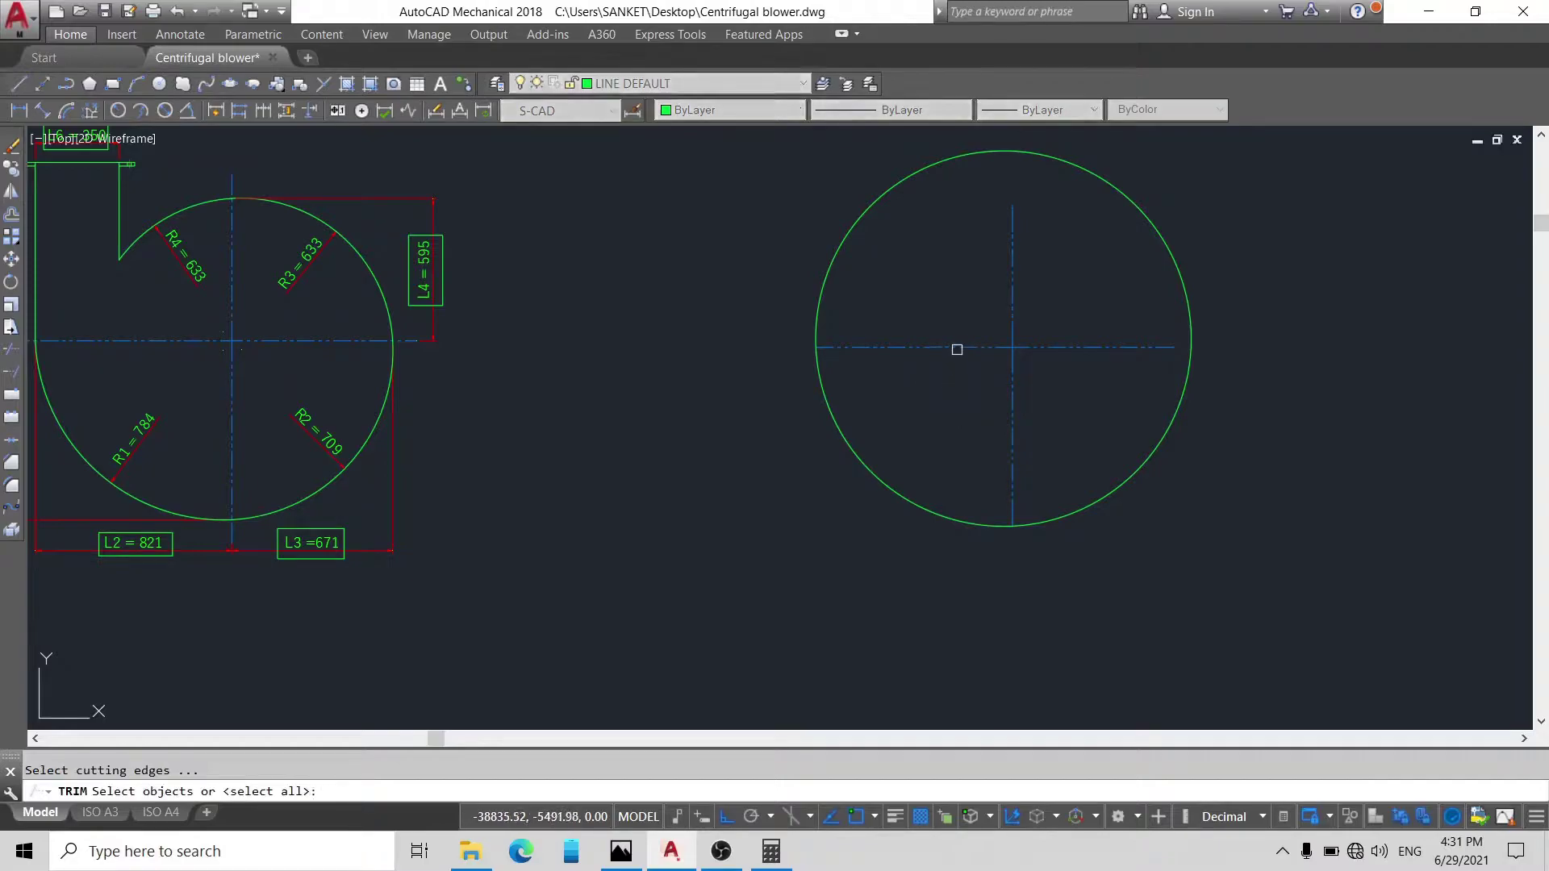
pyautogui.click(957, 348)
pyautogui.click(1013, 424)
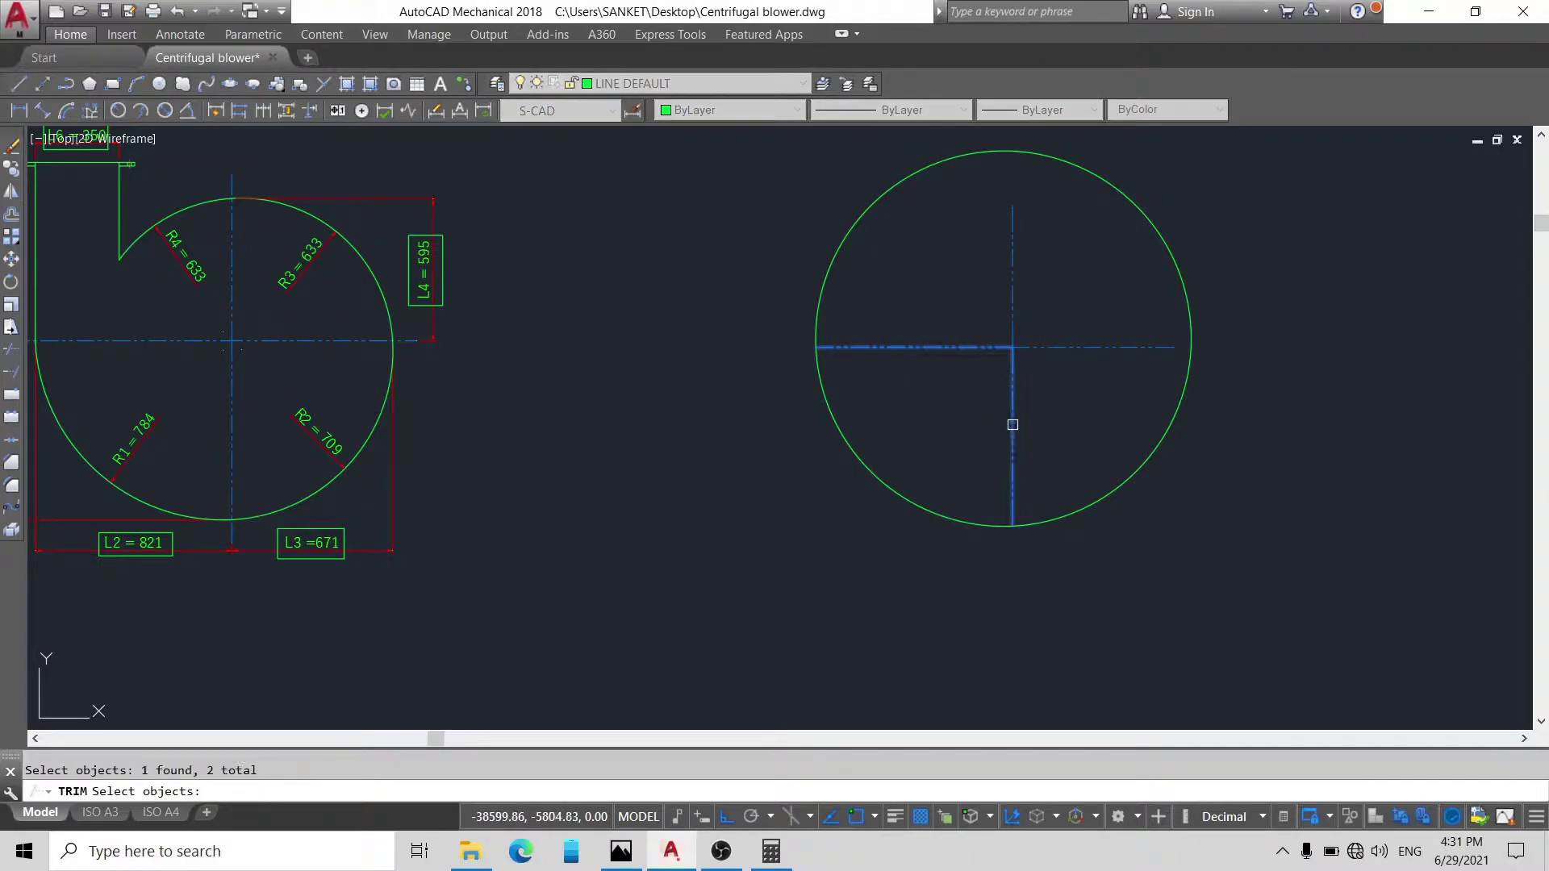
pyautogui.press('Return')
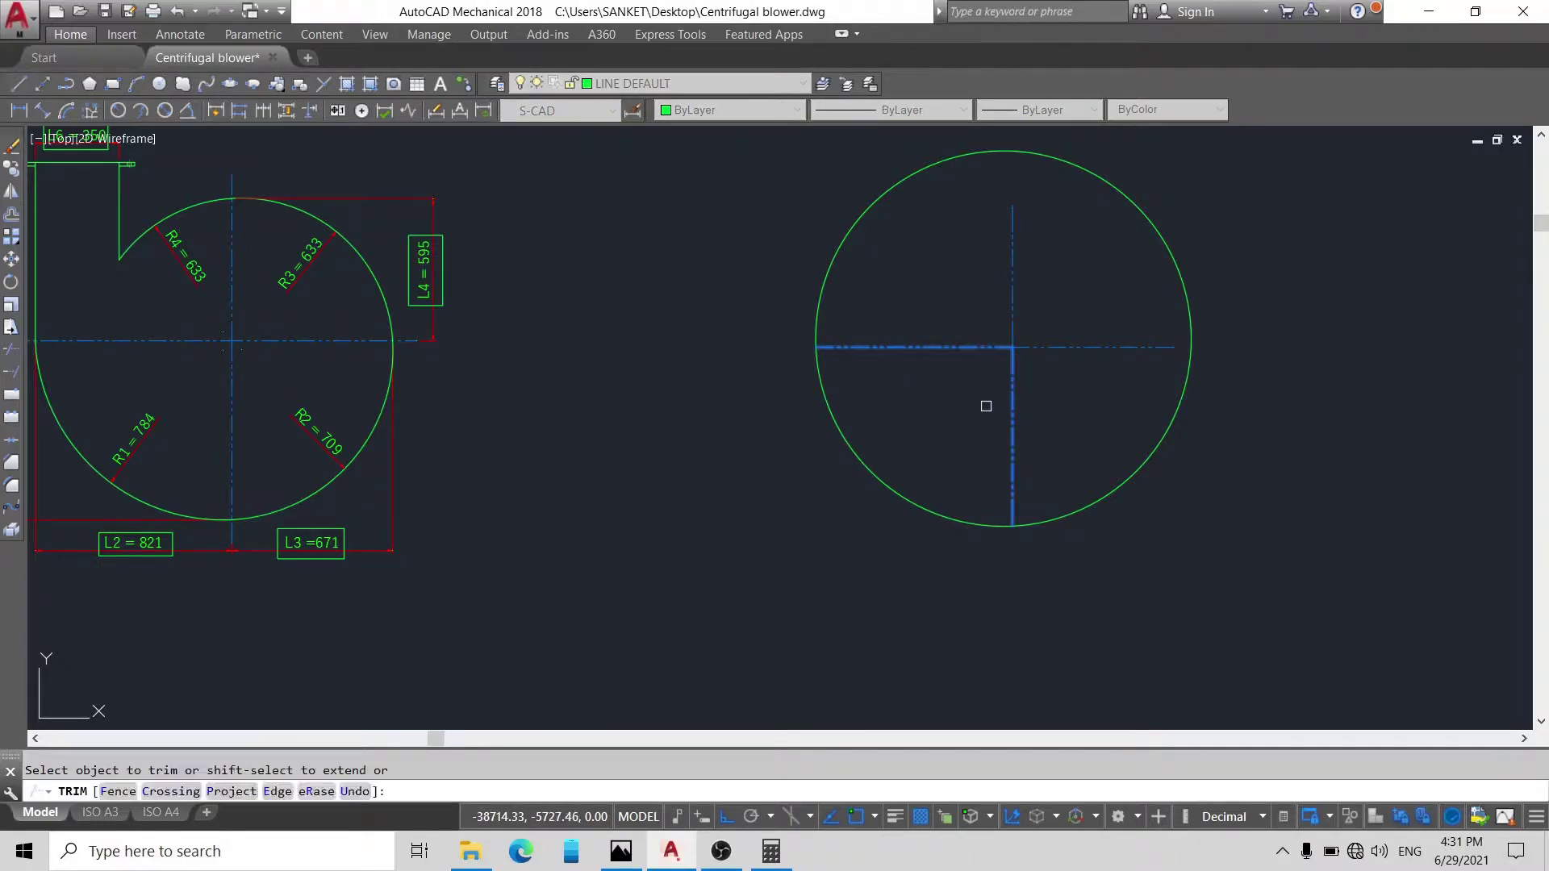
pyautogui.click(887, 197)
pyautogui.rightClick(918, 287)
pyautogui.click(944, 297)
pyautogui.moveTo(153, 439); pyautogui.dragTo(457, 405, button='middle')
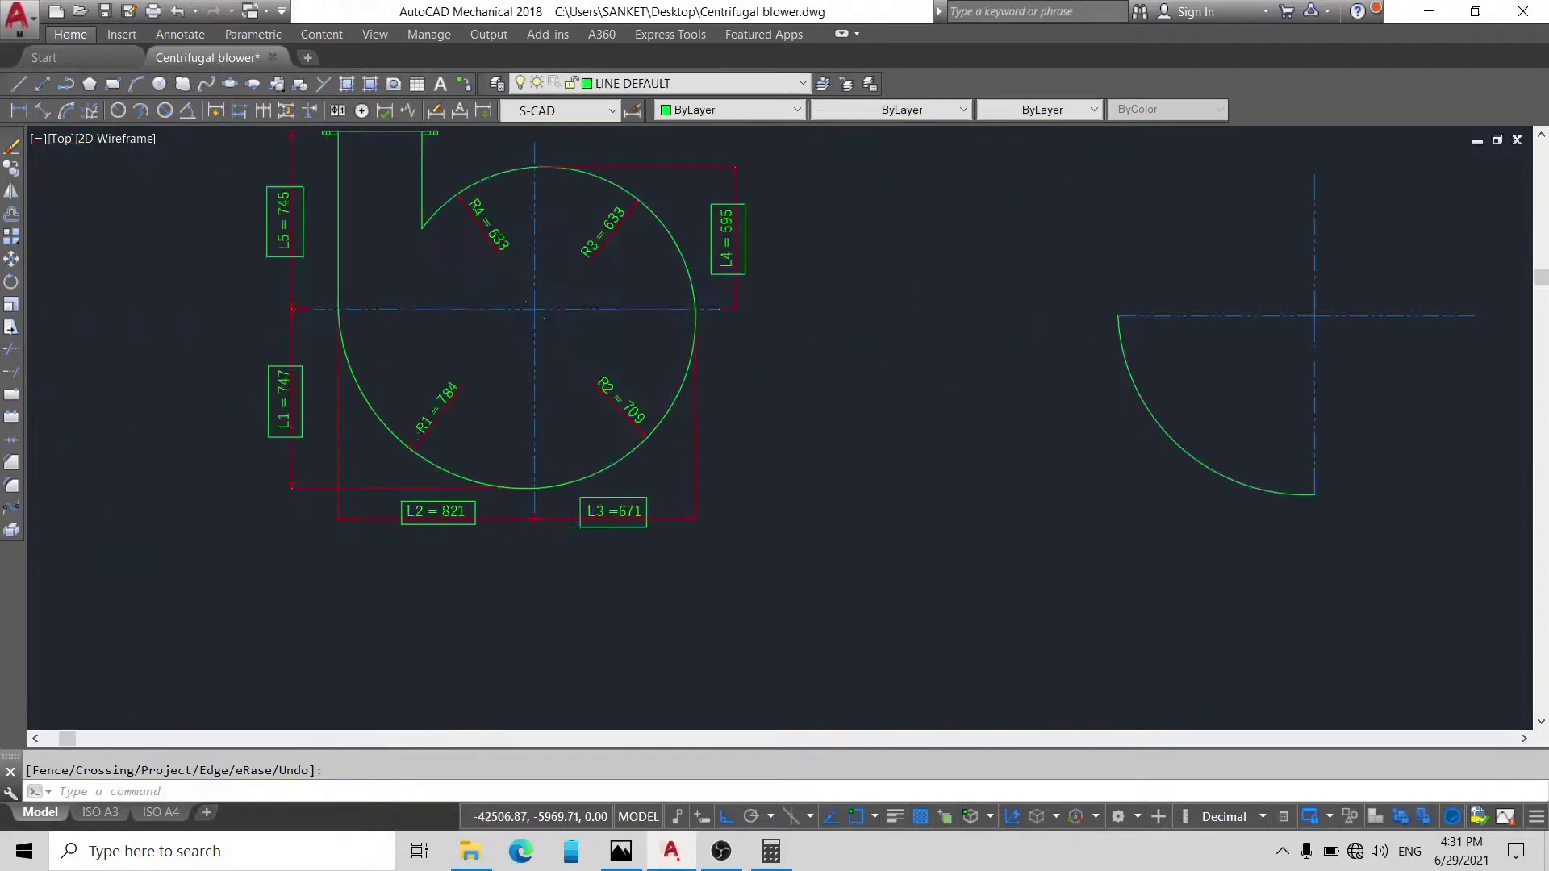
pyautogui.scroll(2, 457, 405)
pyautogui.scroll(-2, 437, 412)
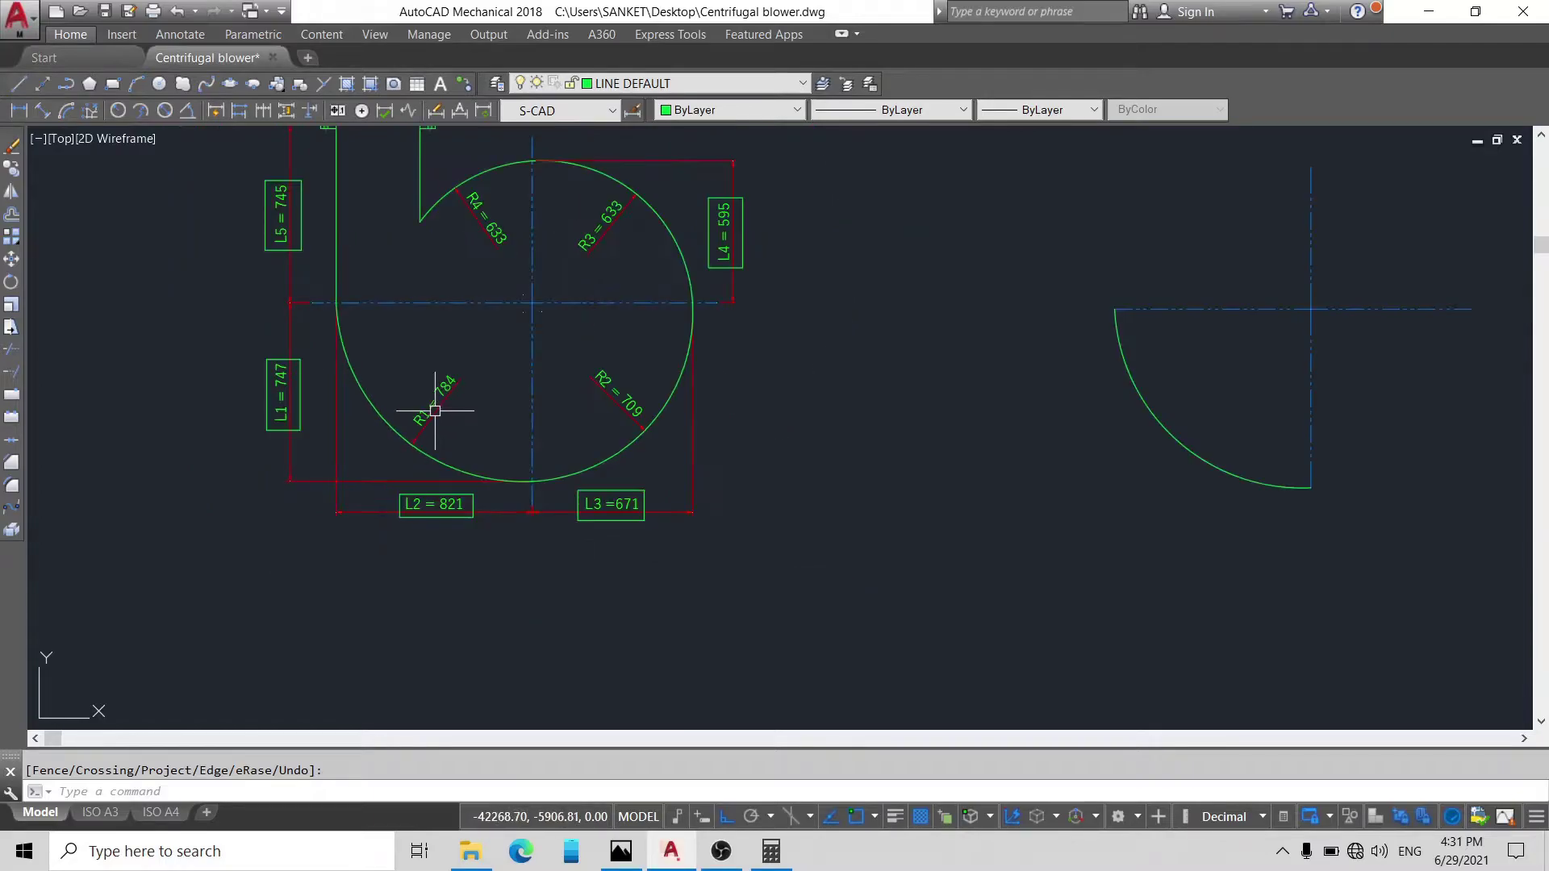
pyautogui.scroll(4, 428, 407)
pyautogui.scroll(-4, 449, 404)
pyautogui.scroll(-2, 944, 418)
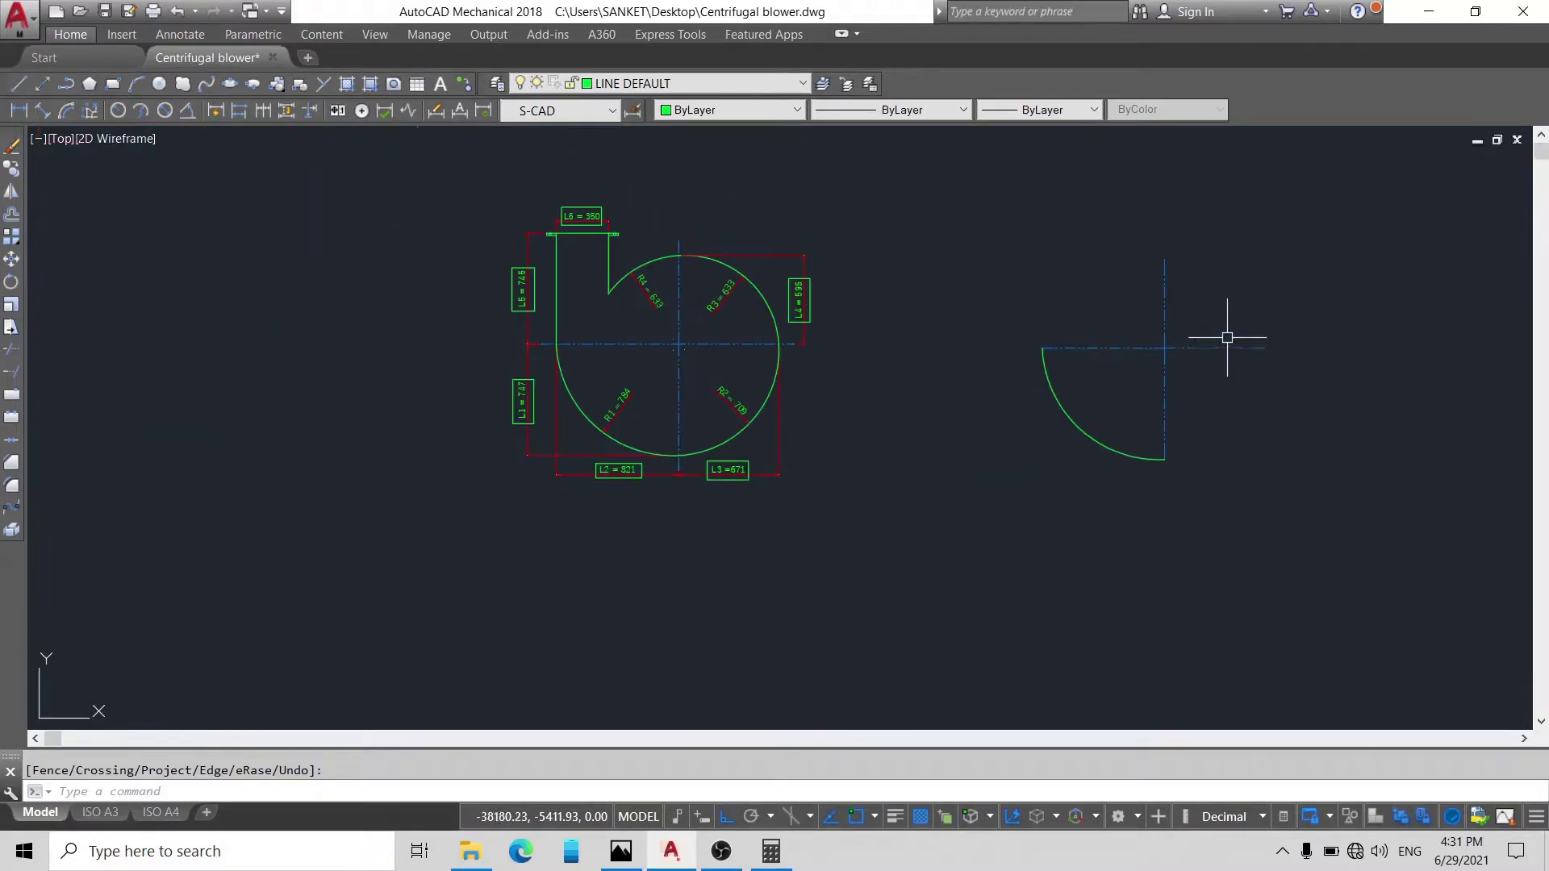
pyautogui.scroll(2, 1230, 334)
pyautogui.scroll(2, 476, 445)
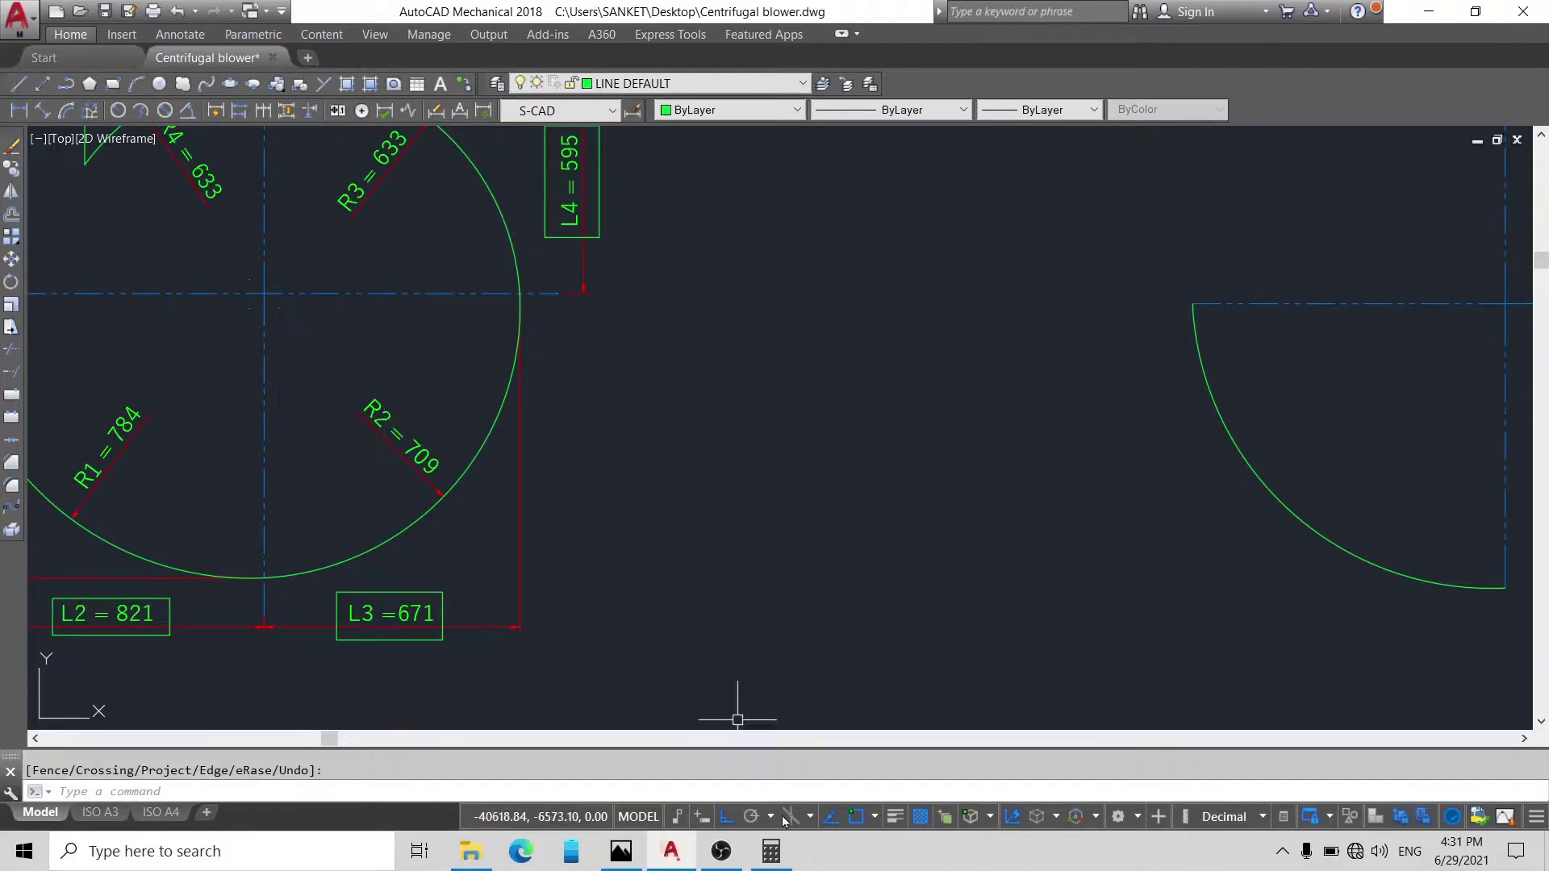
# Step: Bring Calculator to the front and clear its display
pyautogui.click(771, 851)
pyautogui.press('Escape')
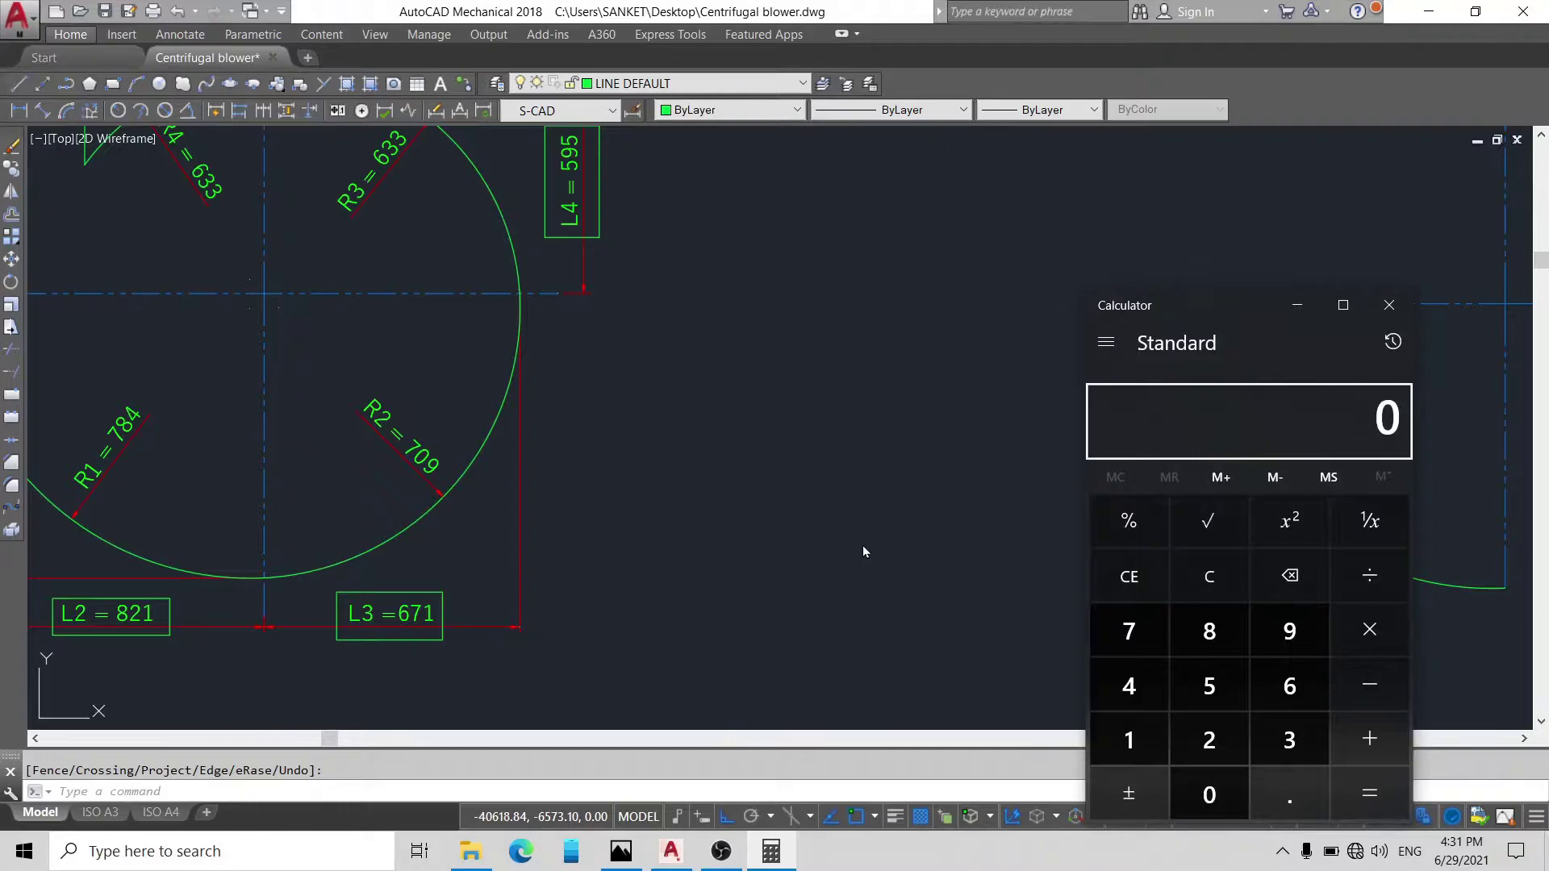
pyautogui.click(887, 544)
pyautogui.scroll(-2, 939, 542)
pyautogui.click(783, 856)
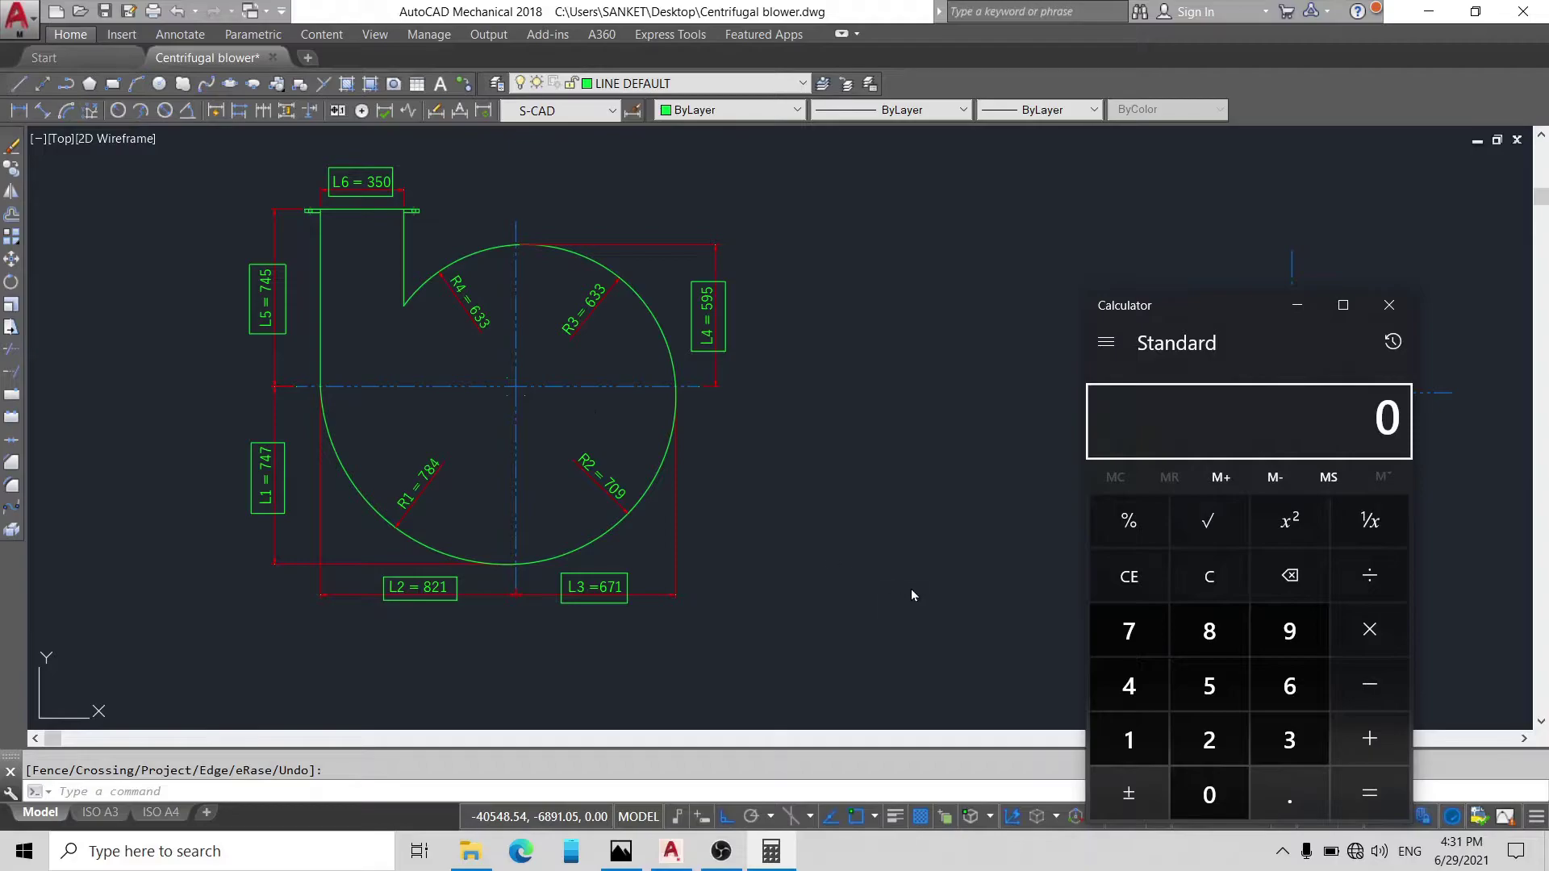
# Step: Compute 747 + 671 = 1418, then divide by 2 to get 709
pyautogui.write('747')
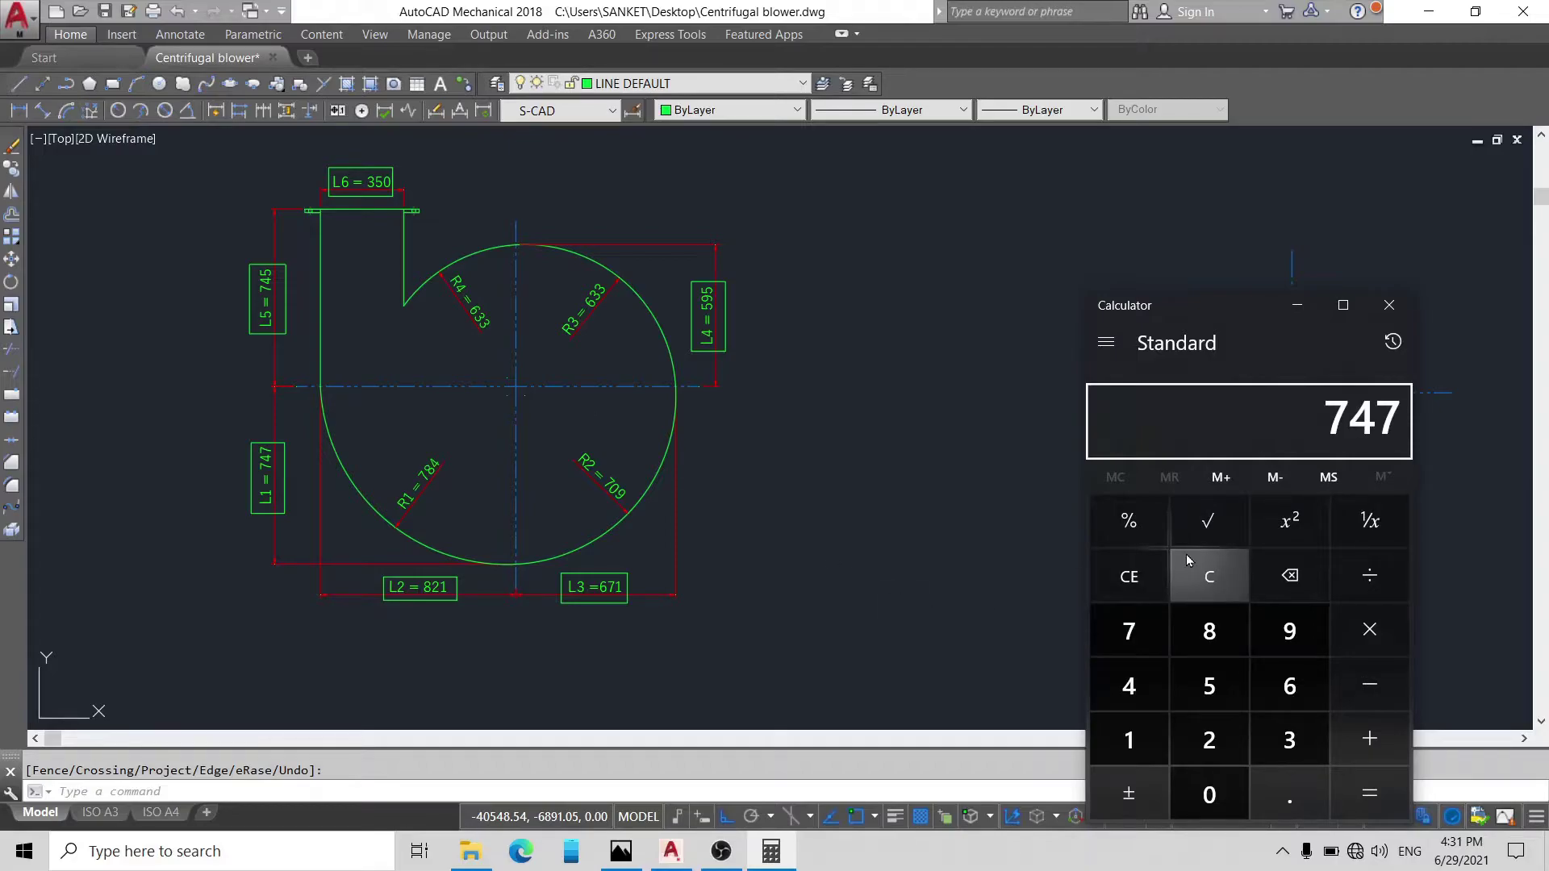
pyautogui.press('+')
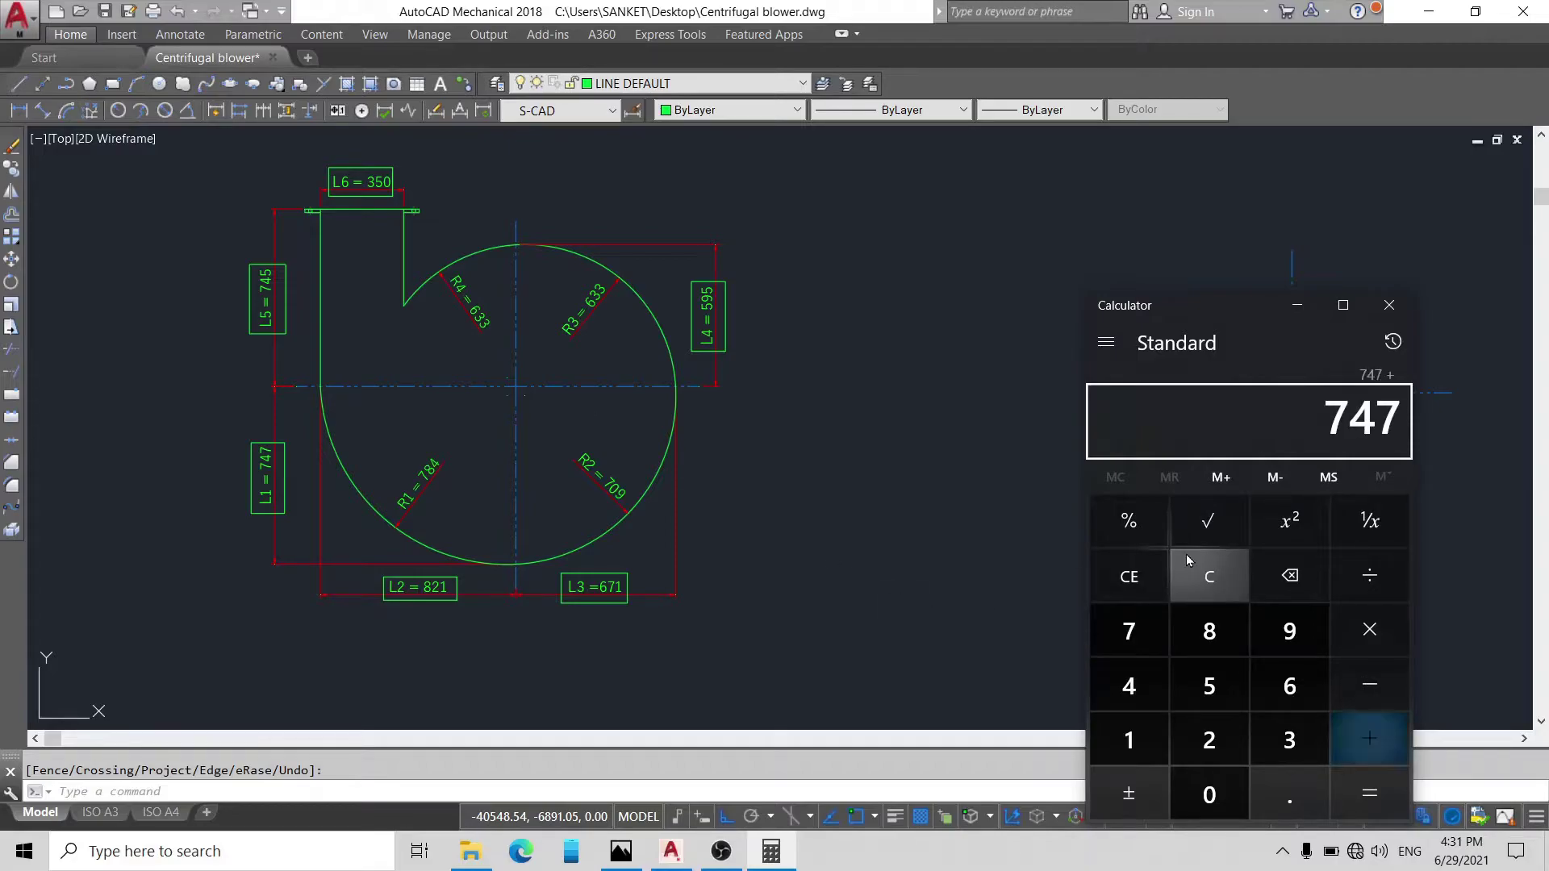
pyautogui.write('671')
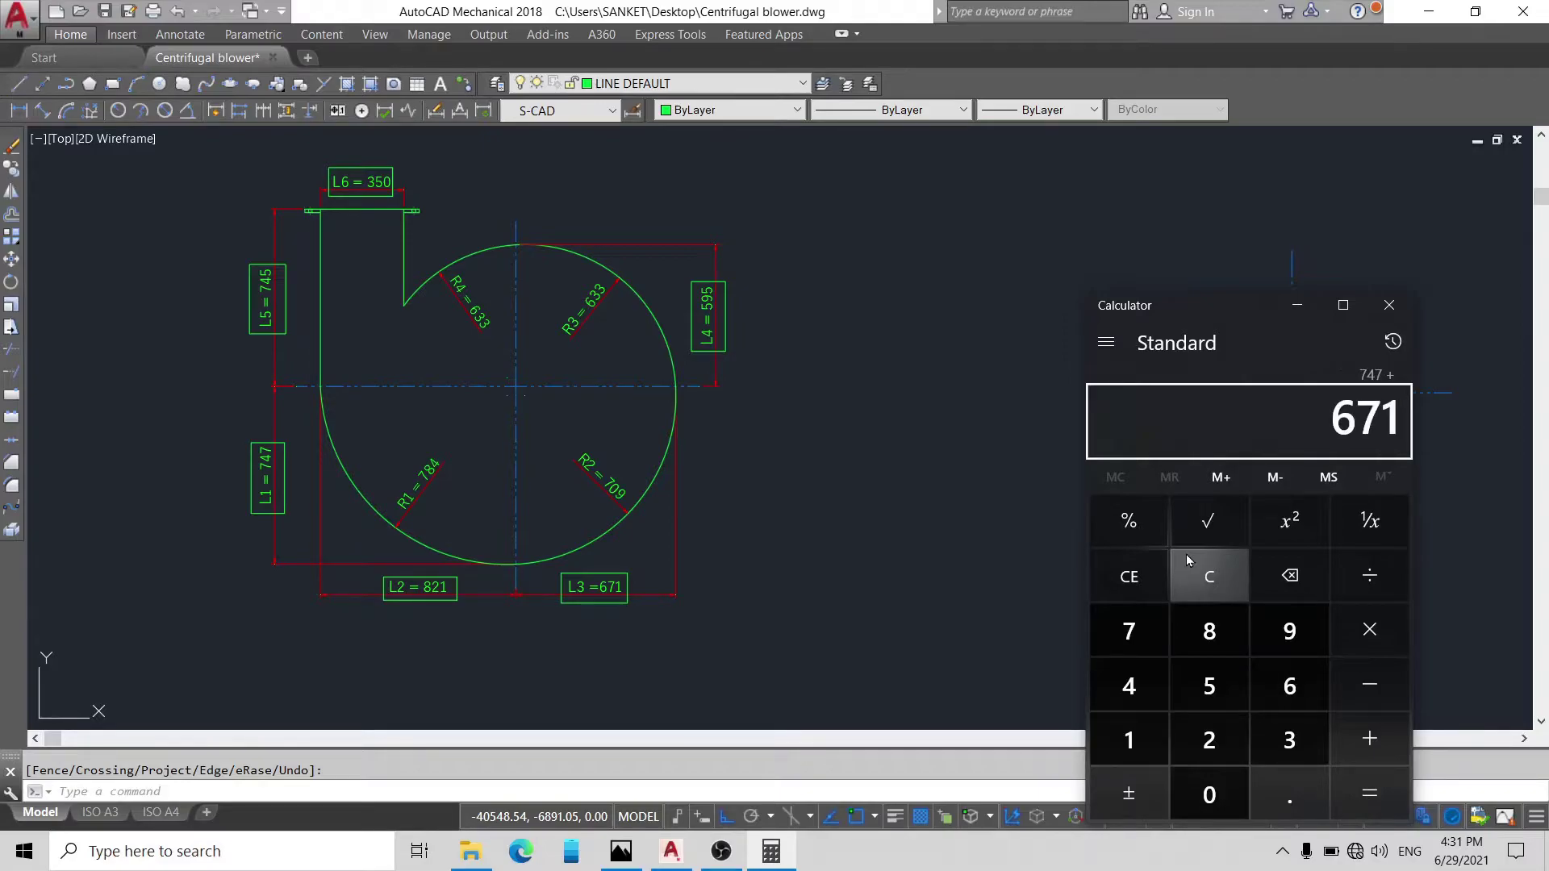
pyautogui.press('Return')
pyautogui.press('/')
pyautogui.write('2')
pyautogui.press('Return')
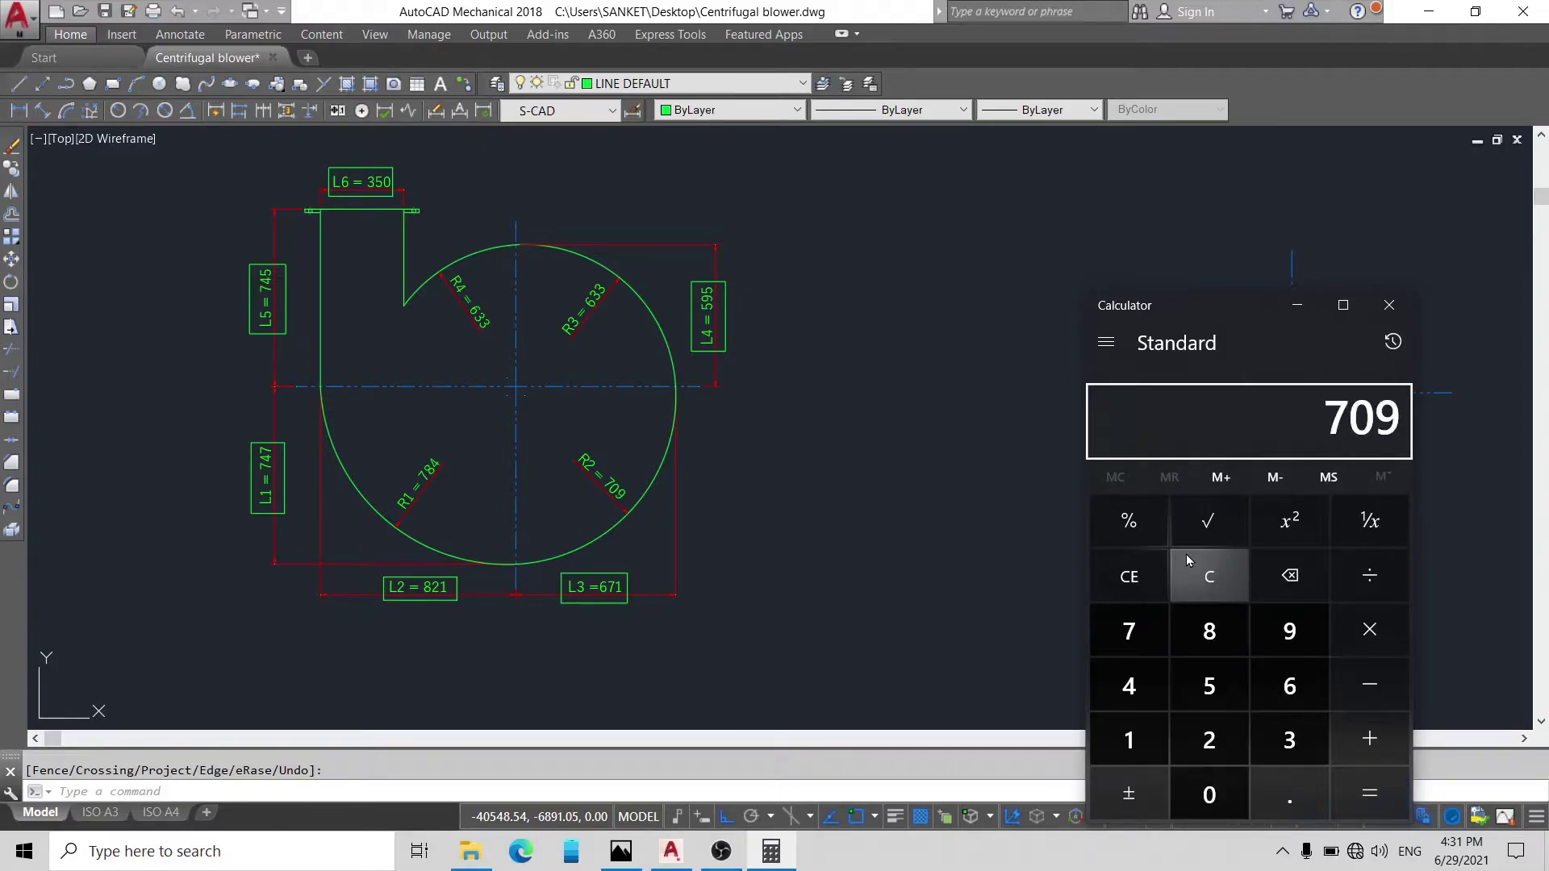
# Step: Draw a 709-radius circle centred on the centreline's right end
pyautogui.click(1297, 305)
pyautogui.scroll(-2, 847, 412)
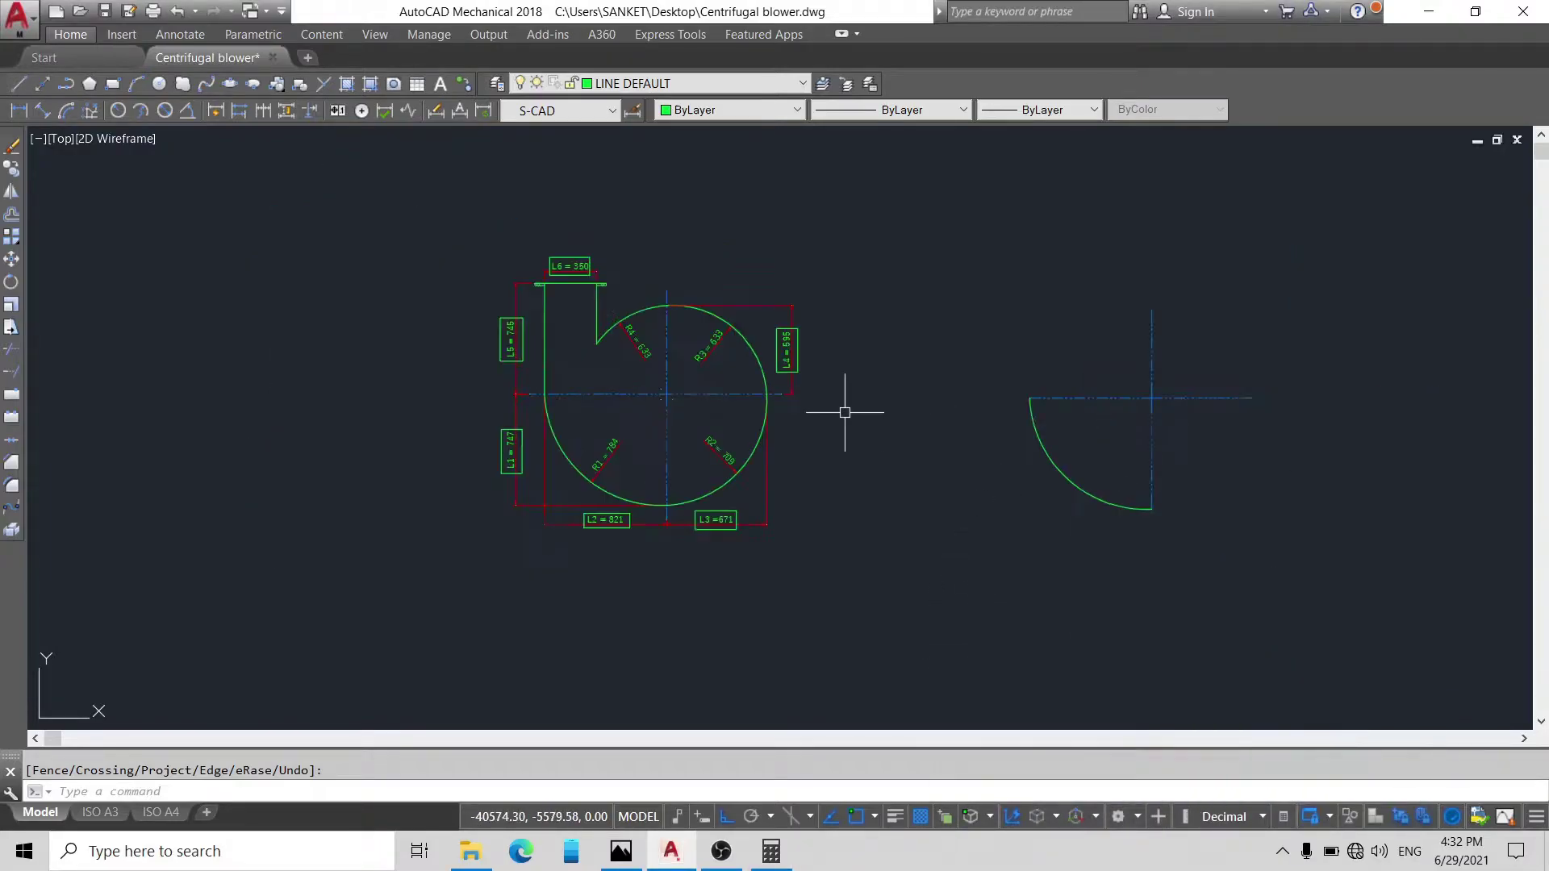
pyautogui.moveTo(847, 411); pyautogui.dragTo(714, 416, button='middle')
pyautogui.scroll(2, 1042, 404)
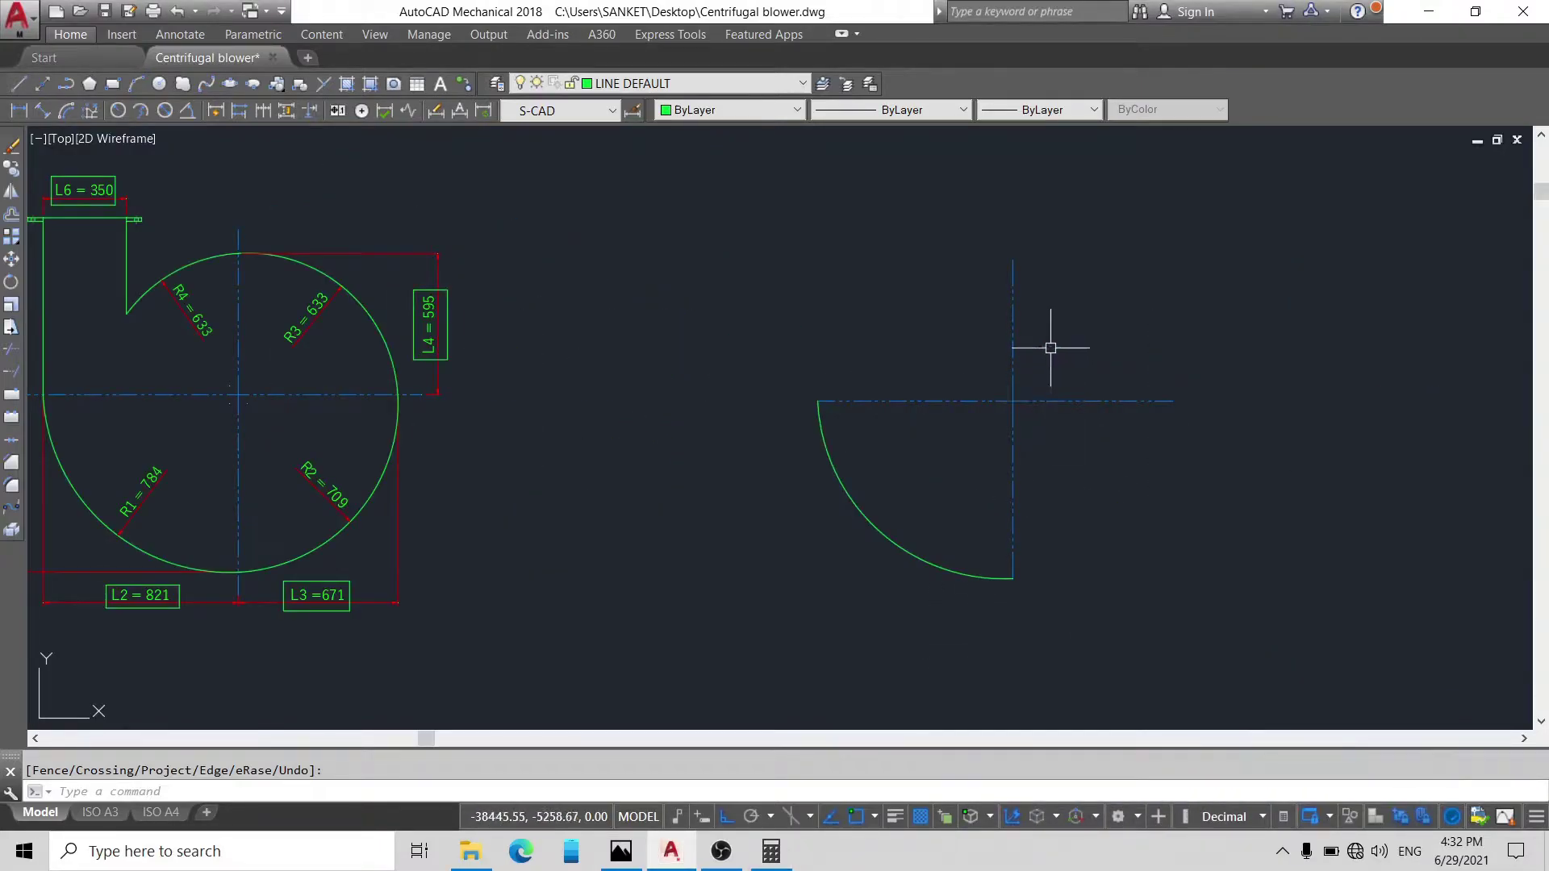
pyautogui.write('c')
pyautogui.press('Return')
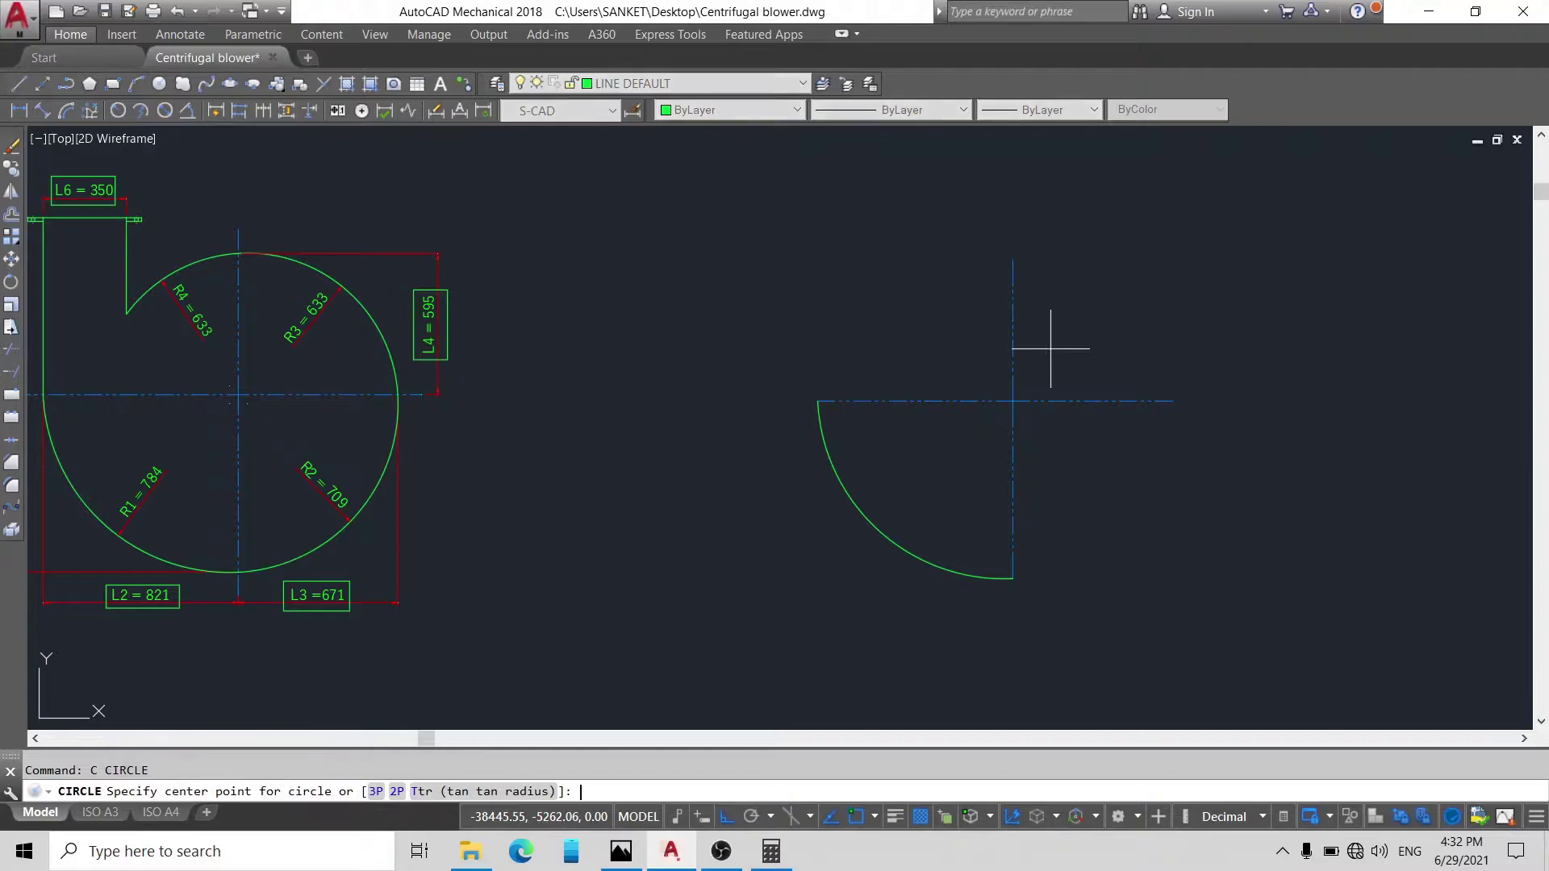
pyautogui.click(1172, 400)
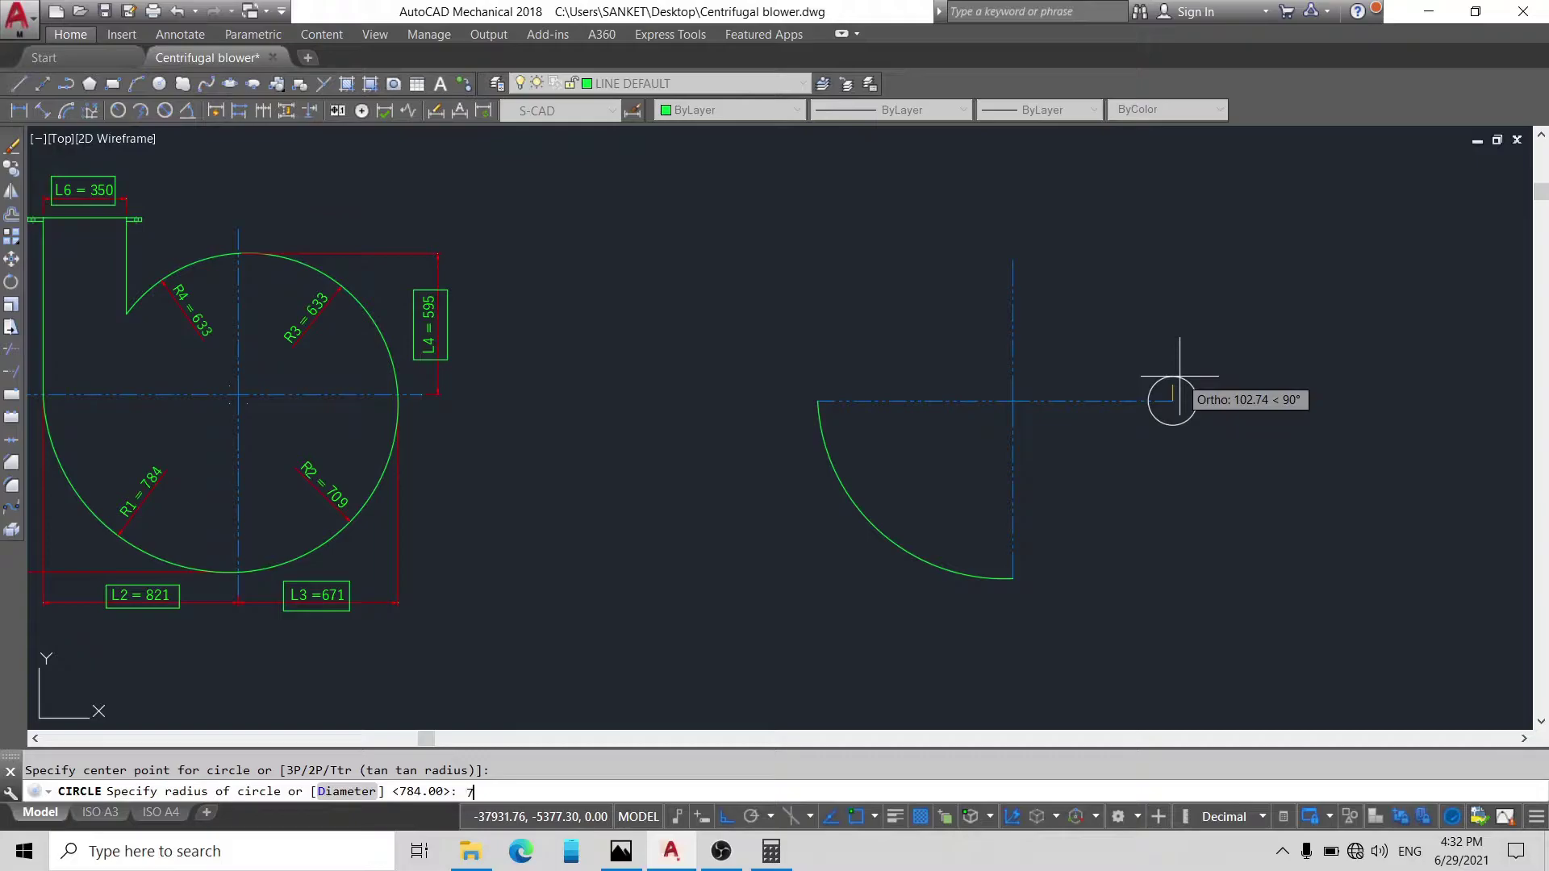
pyautogui.press('Return')
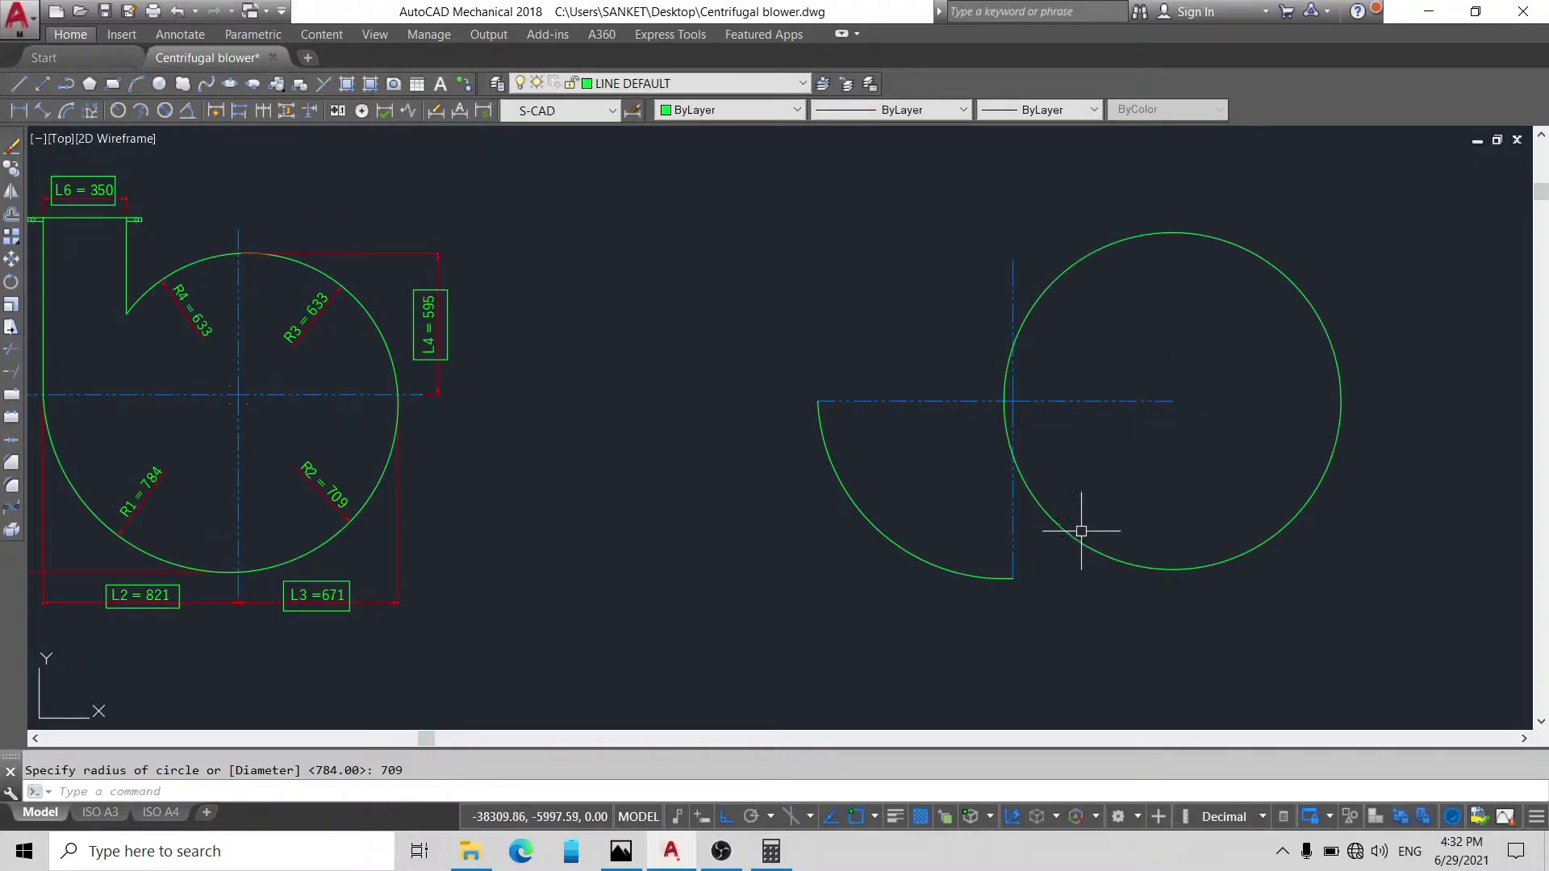
# Step: Draw a second 709-radius circle centred at the R1 arc's lower end
pyautogui.press('Return')
pyautogui.click(1015, 577)
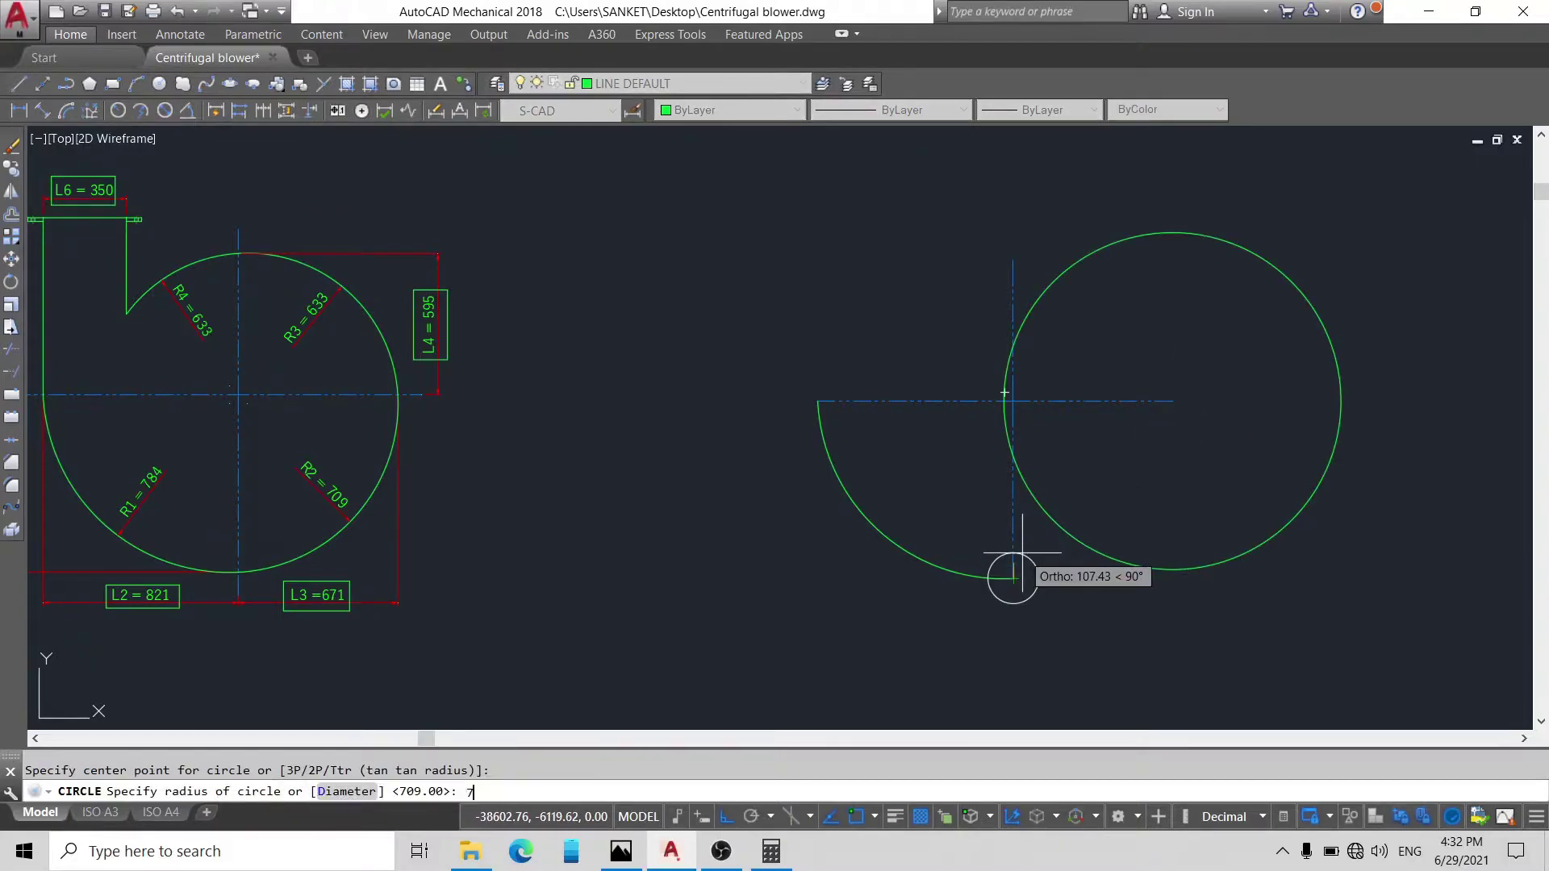
pyautogui.write('709')
pyautogui.press('Return')
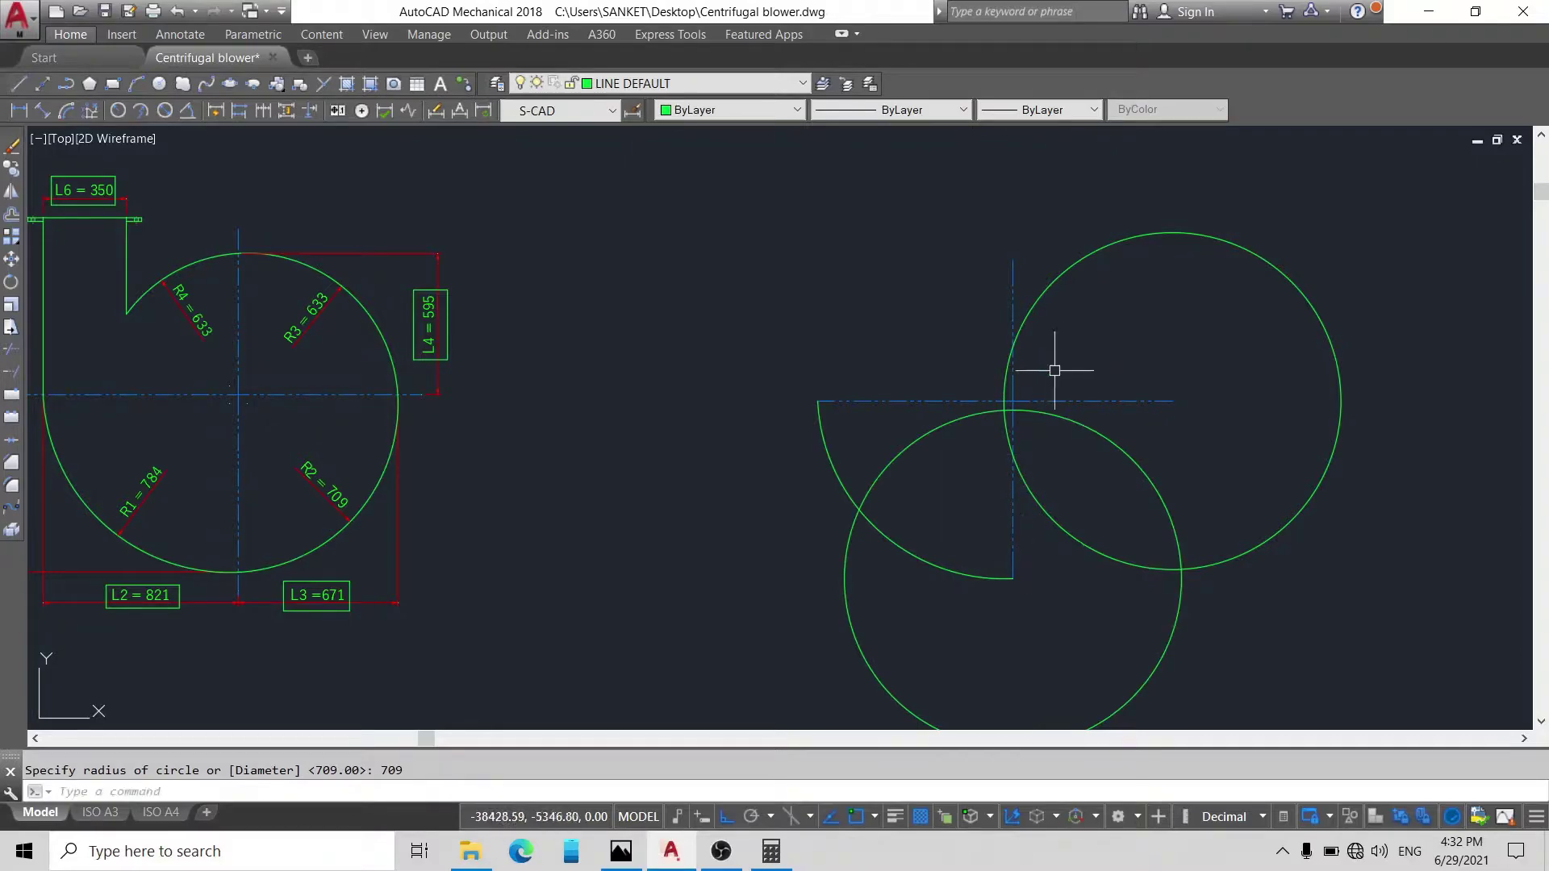
pyautogui.scroll(4, 1055, 363)
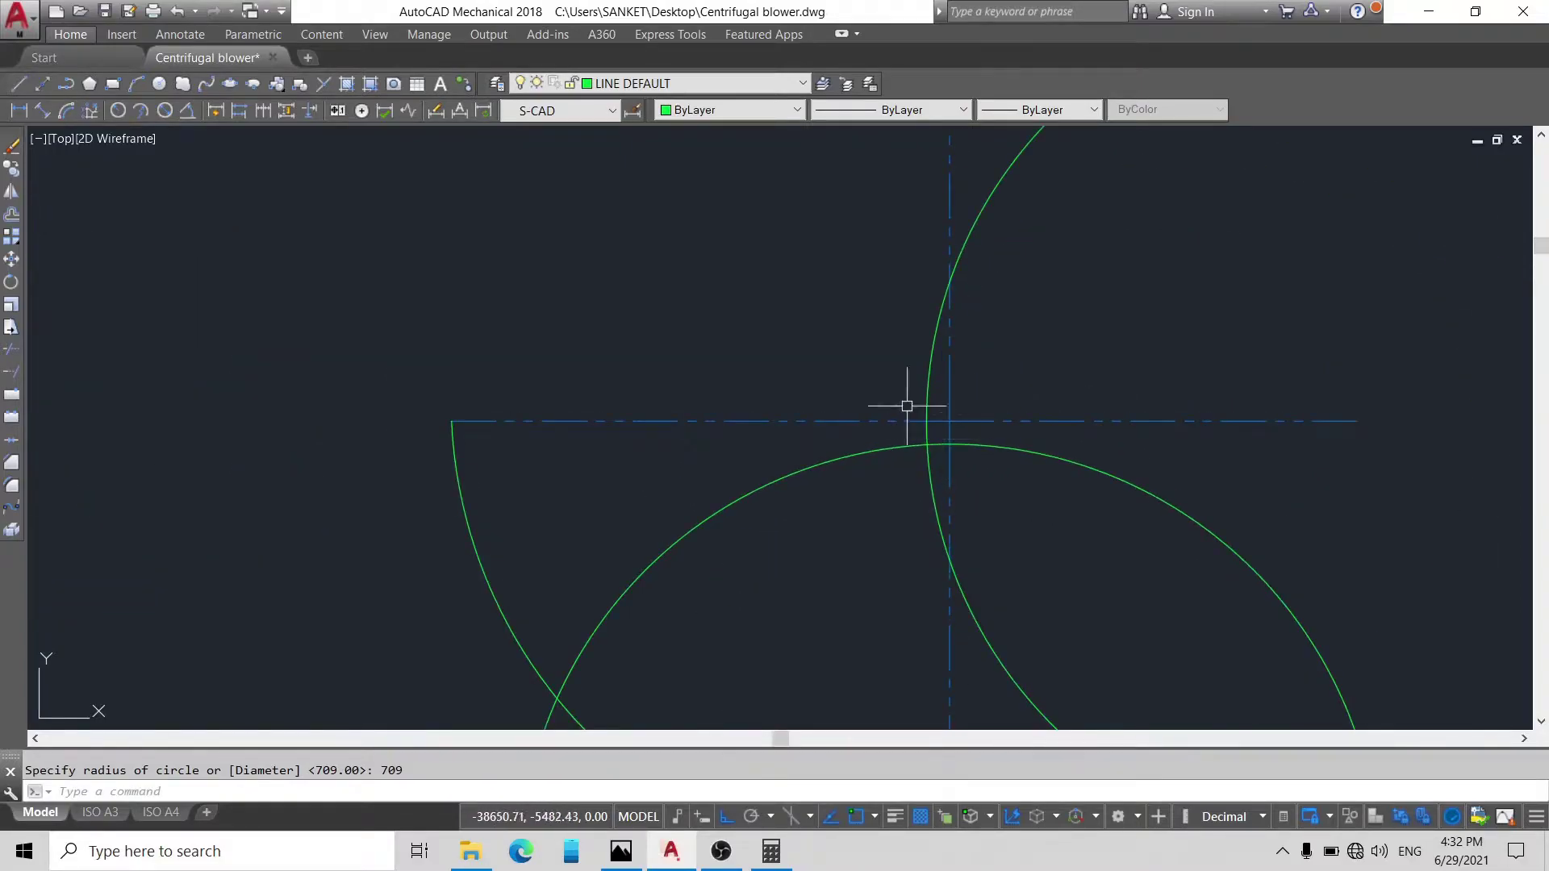
pyautogui.keyDown('shift'); pyautogui.rightClick(831, 303); pyautogui.keyUp('shift')
pyautogui.click(834, 300)
pyautogui.press('Escape')
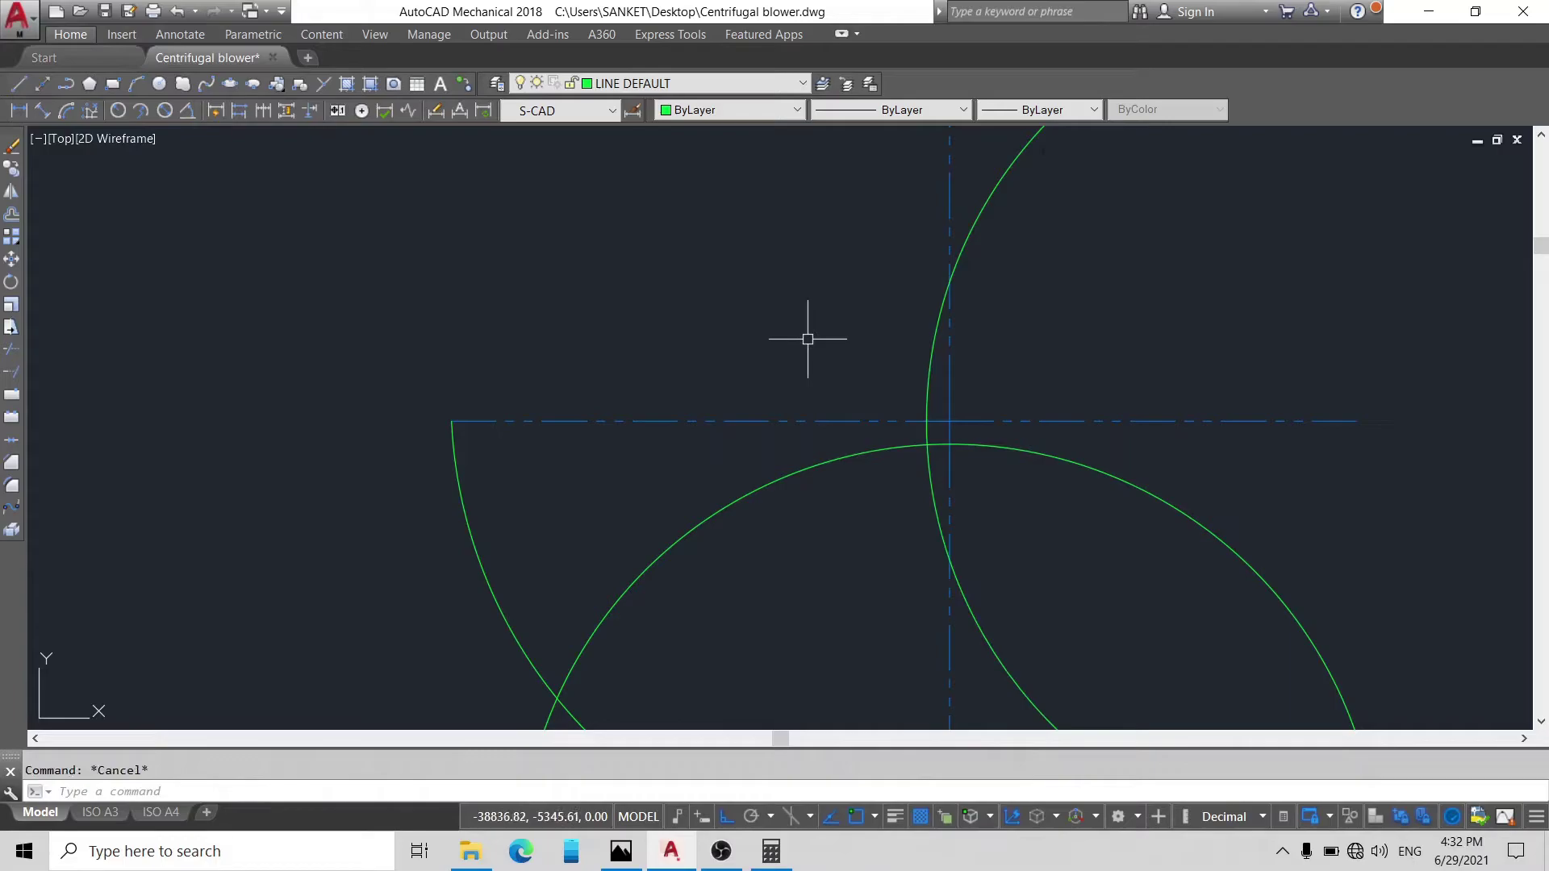
# Step: Draw a circle centred on the centreline crossing, radius reaching the circles' intersection
pyautogui.write('c')
pyautogui.press('Return')
pyautogui.keyDown('shift'); pyautogui.rightClick(806, 336); pyautogui.keyUp('shift')
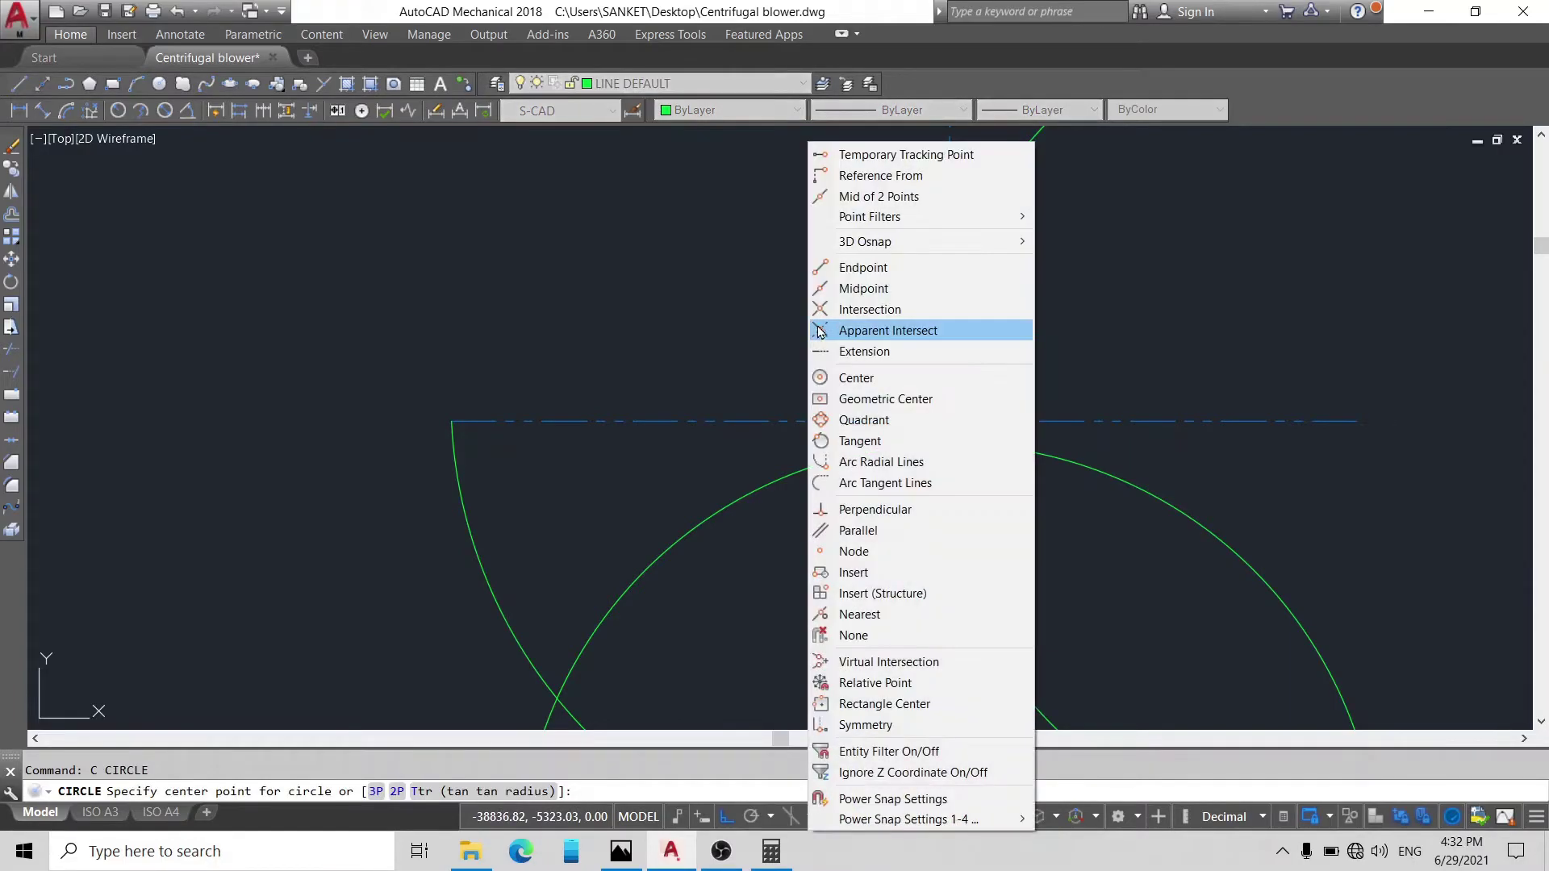
pyautogui.click(871, 309)
pyautogui.scroll(-3, 864, 433)
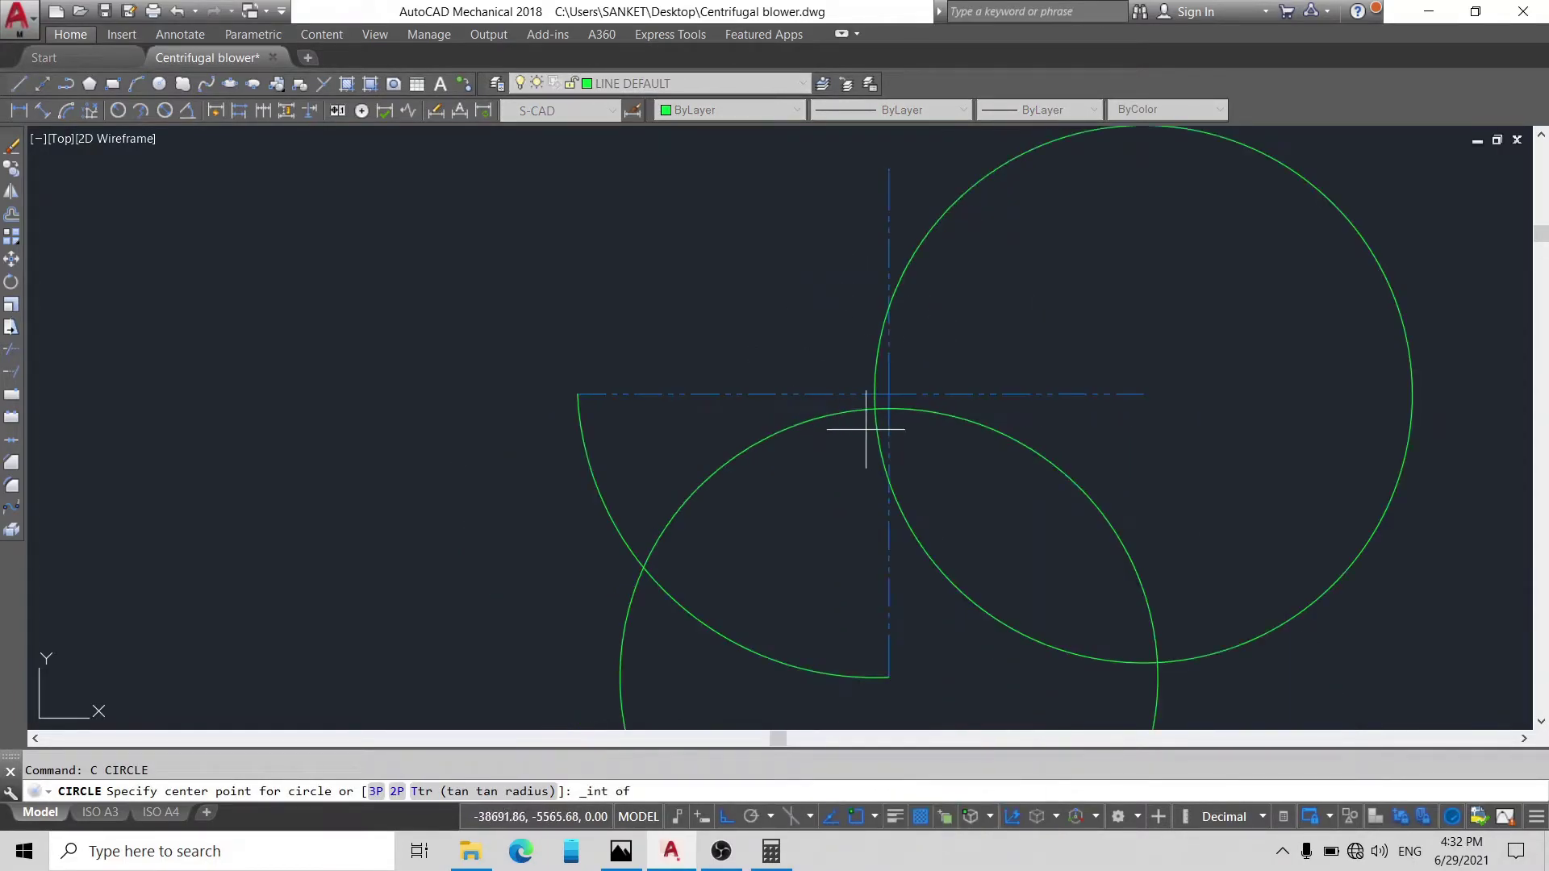
pyautogui.scroll(5, 875, 398)
pyautogui.click(877, 373)
pyautogui.scroll(-3, 877, 374)
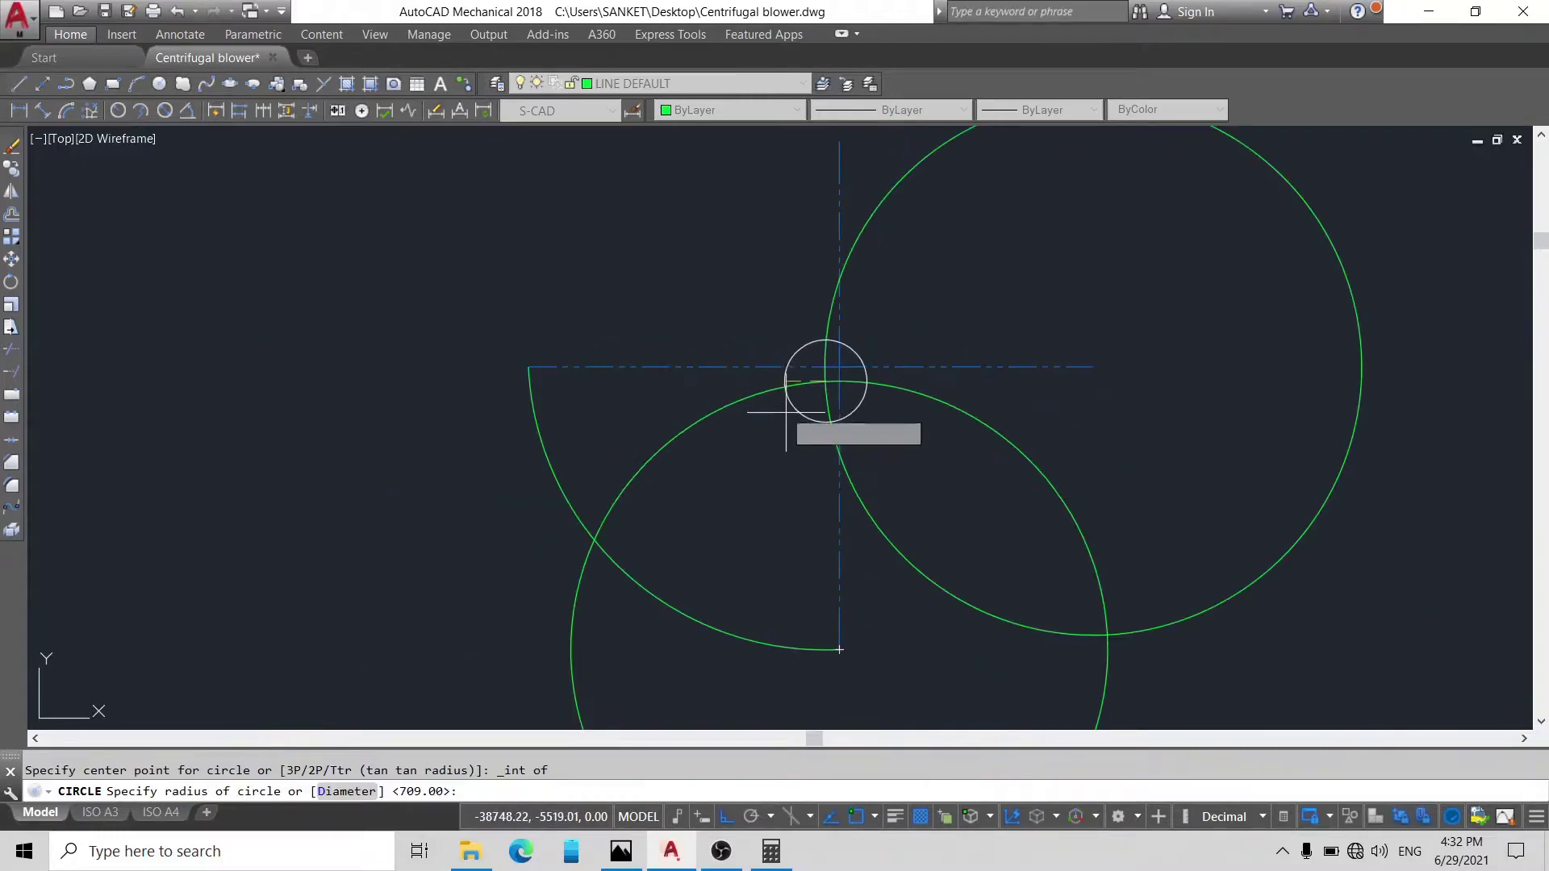
pyautogui.scroll(5, 1077, 407)
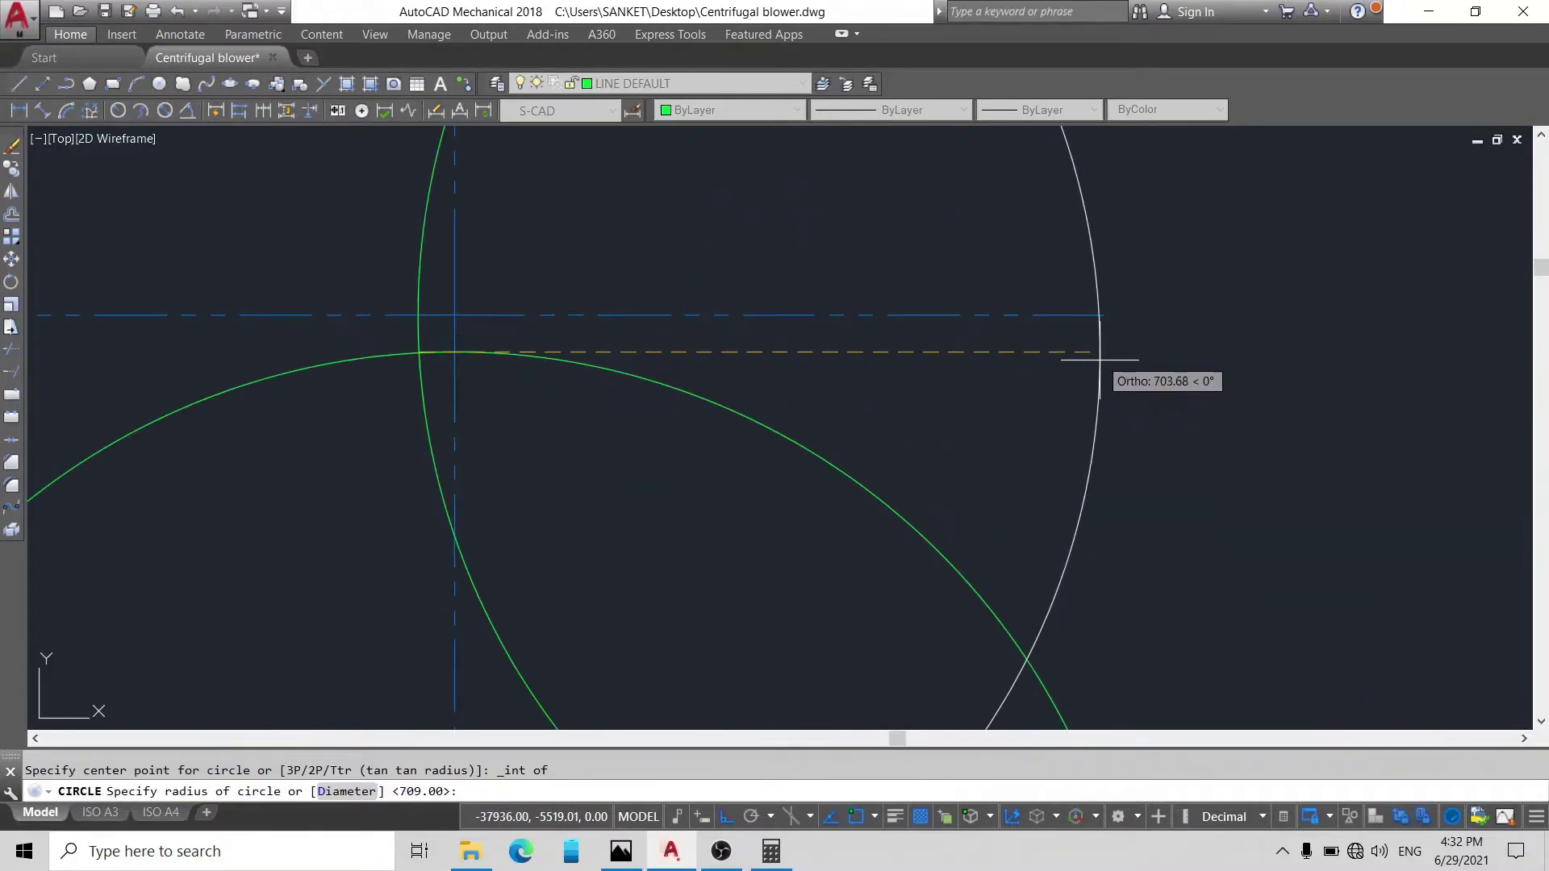
pyautogui.click(1104, 314)
pyautogui.scroll(-3, 1081, 328)
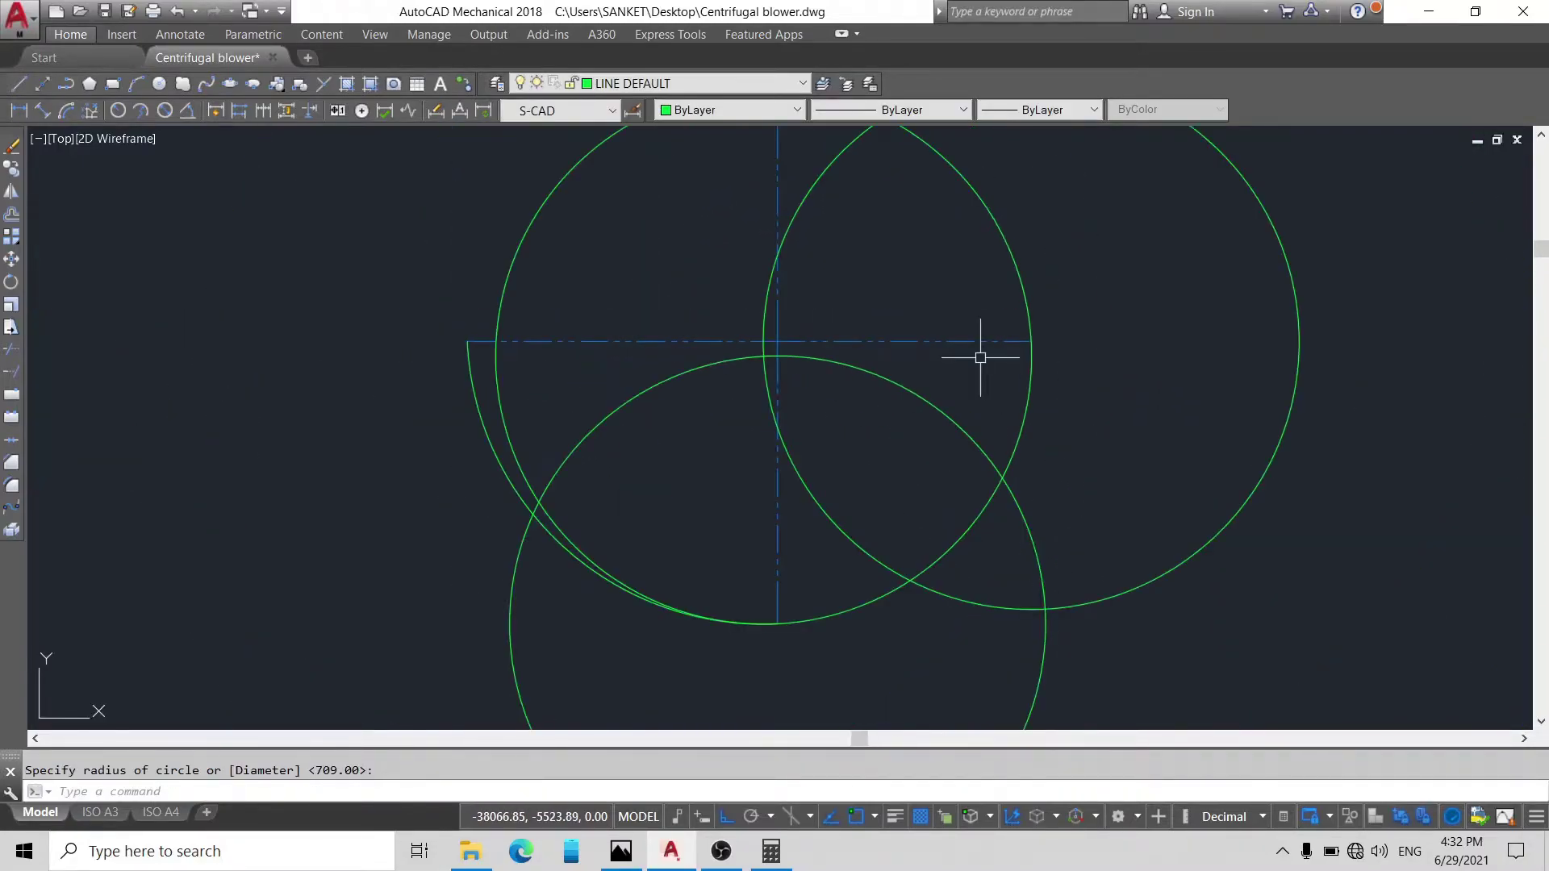
# Step: Erase the bottom and right 709-radius circles
pyautogui.scroll(-2, 953, 417)
pyautogui.click(953, 416)
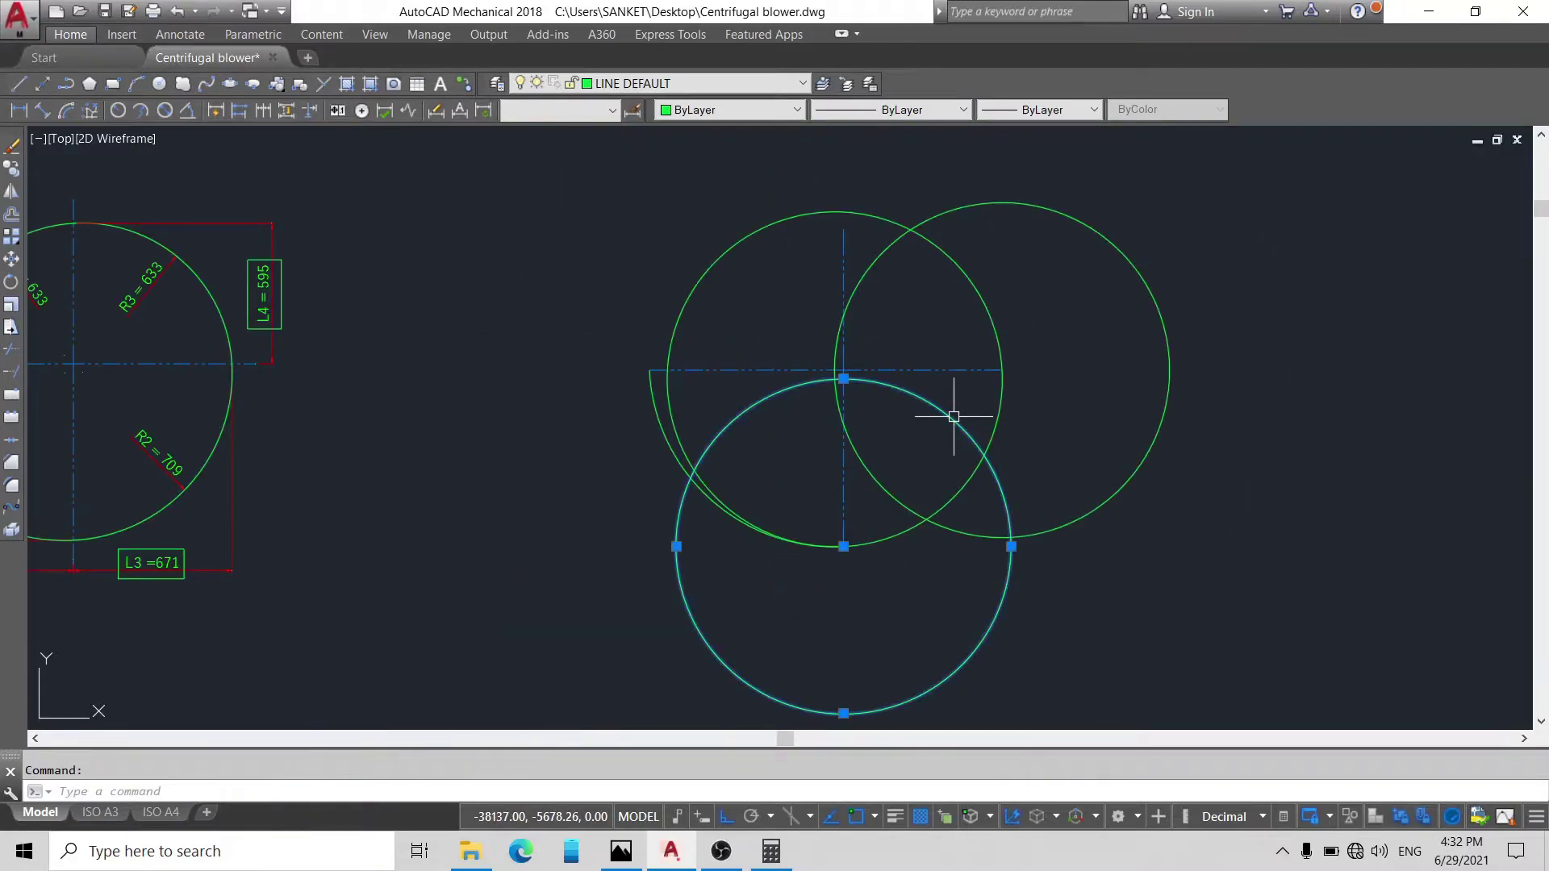
pyautogui.press('Delete')
pyautogui.click(869, 276)
pyautogui.press('Delete')
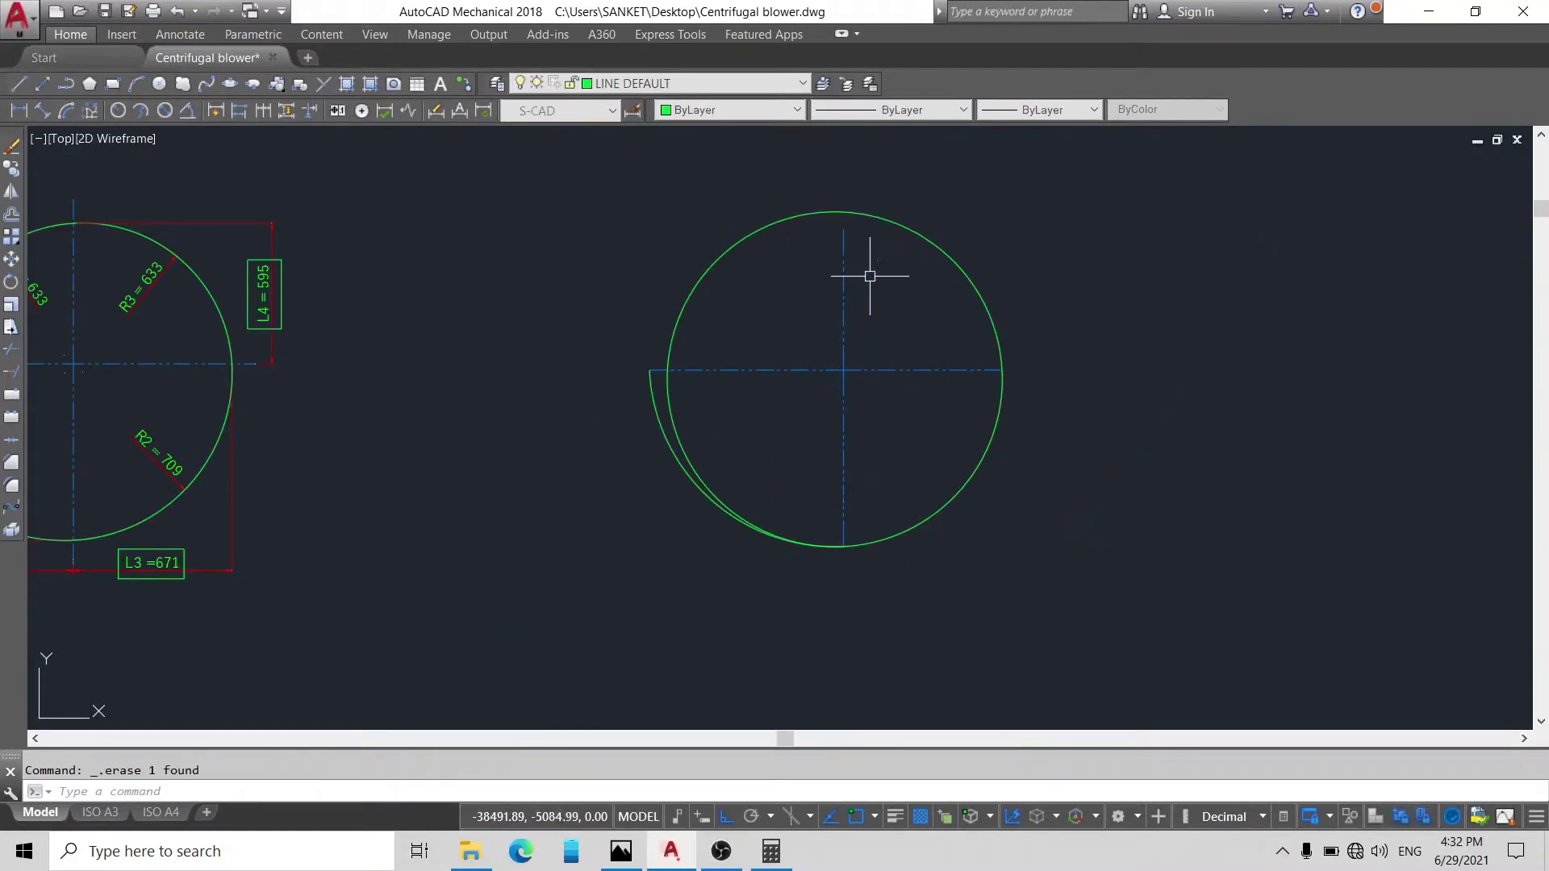
# Step: Trim away the remaining circle's upper arc using both centrelines as cutting edges
pyautogui.write('TR')
pyautogui.press('Return')
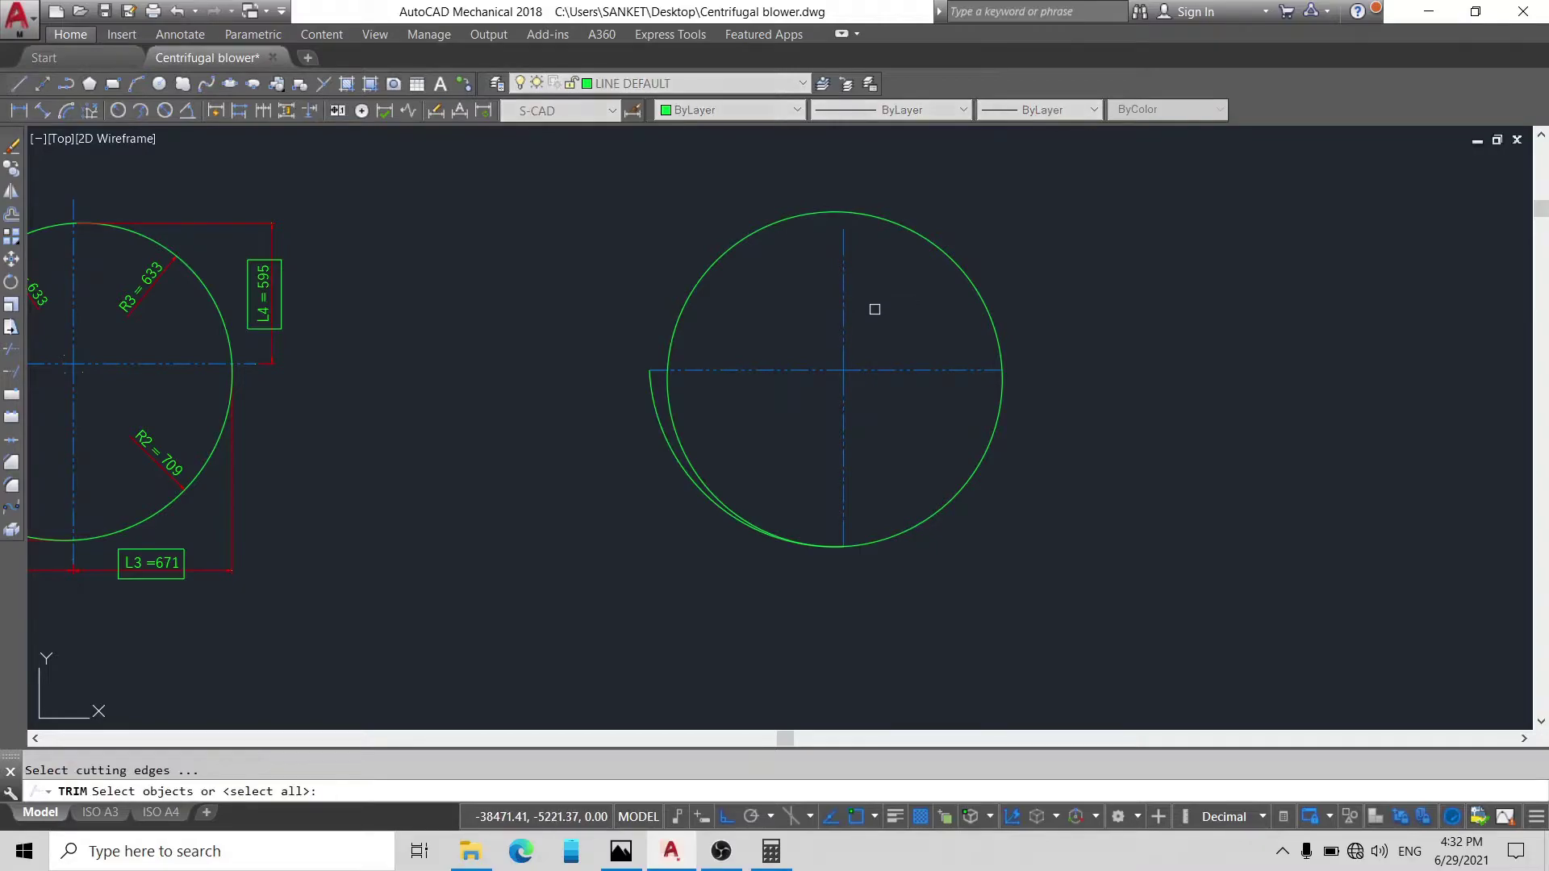
pyautogui.click(885, 368)
pyautogui.click(893, 377)
pyautogui.click(831, 423)
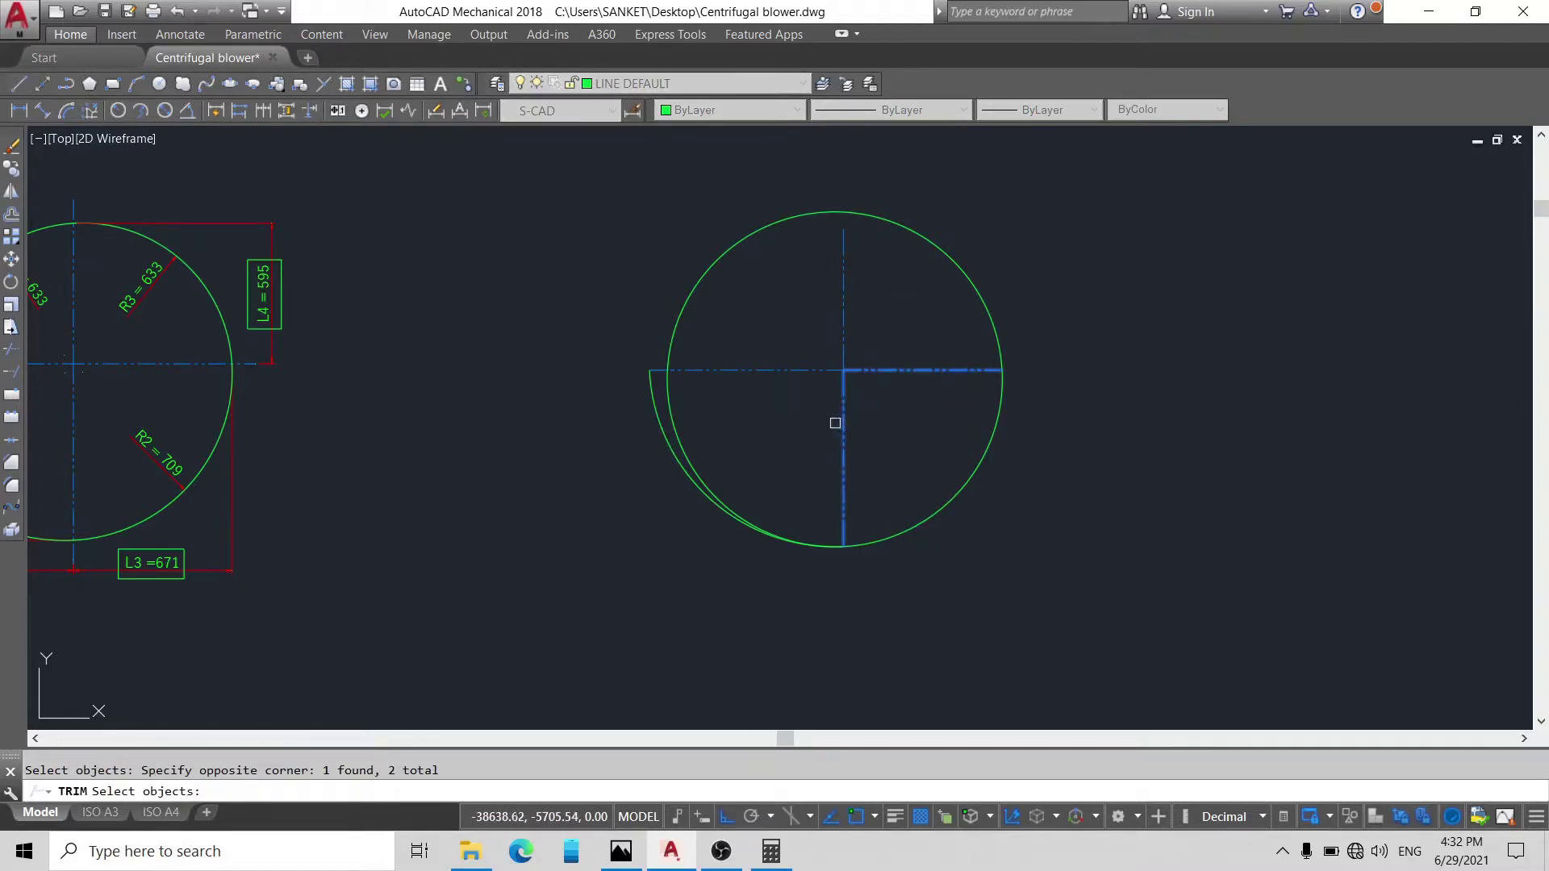
pyautogui.press('Return')
pyautogui.click(768, 233)
pyautogui.rightClick(802, 300)
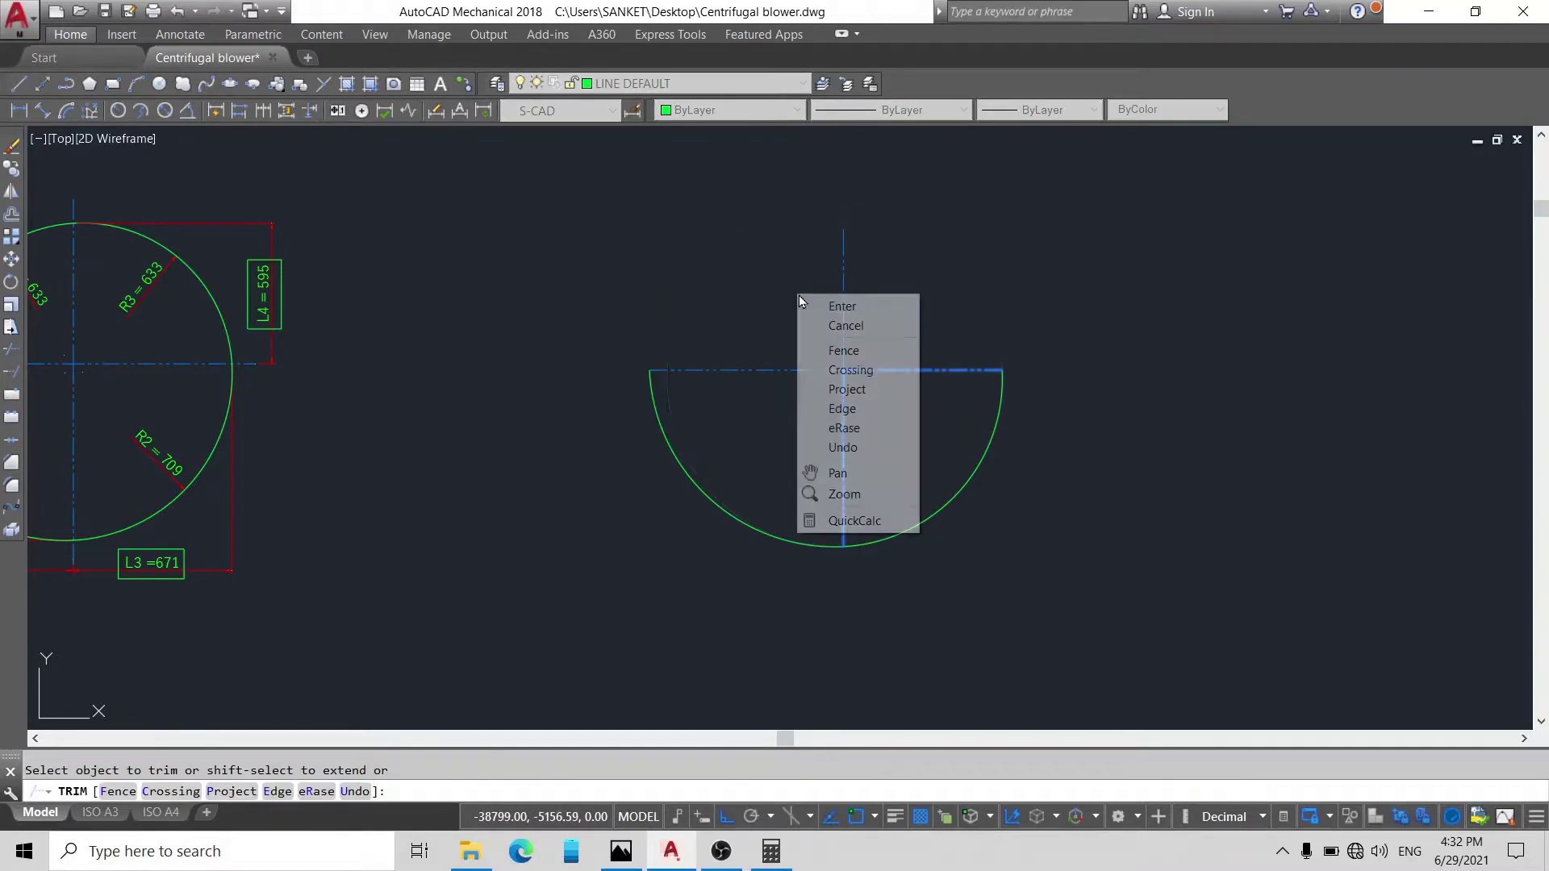
pyautogui.click(816, 305)
pyautogui.scroll(-2, 899, 442)
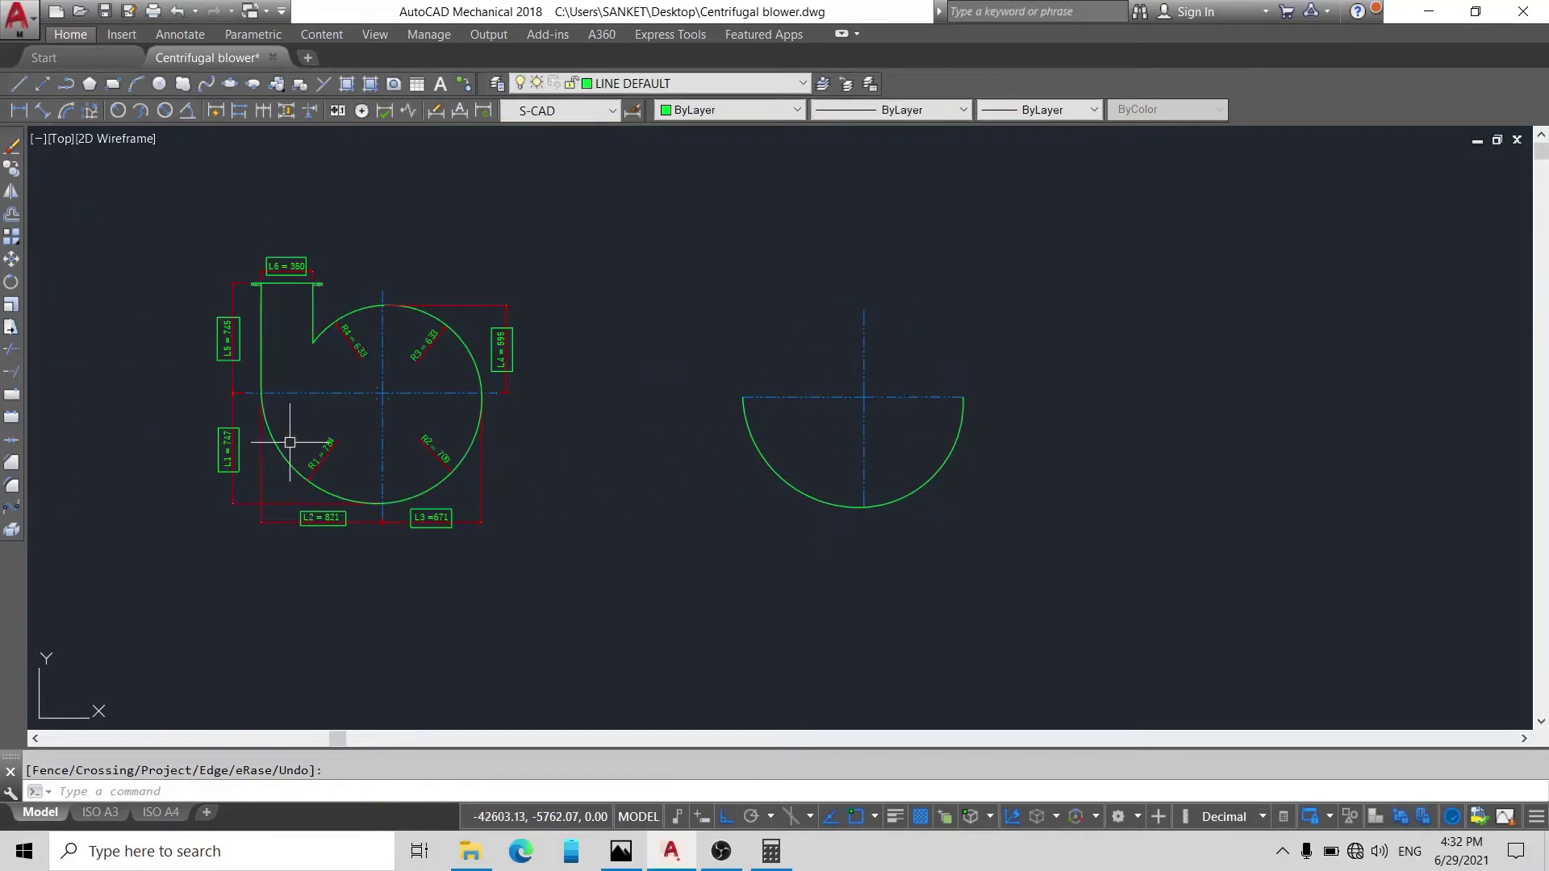
pyautogui.scroll(4, 479, 445)
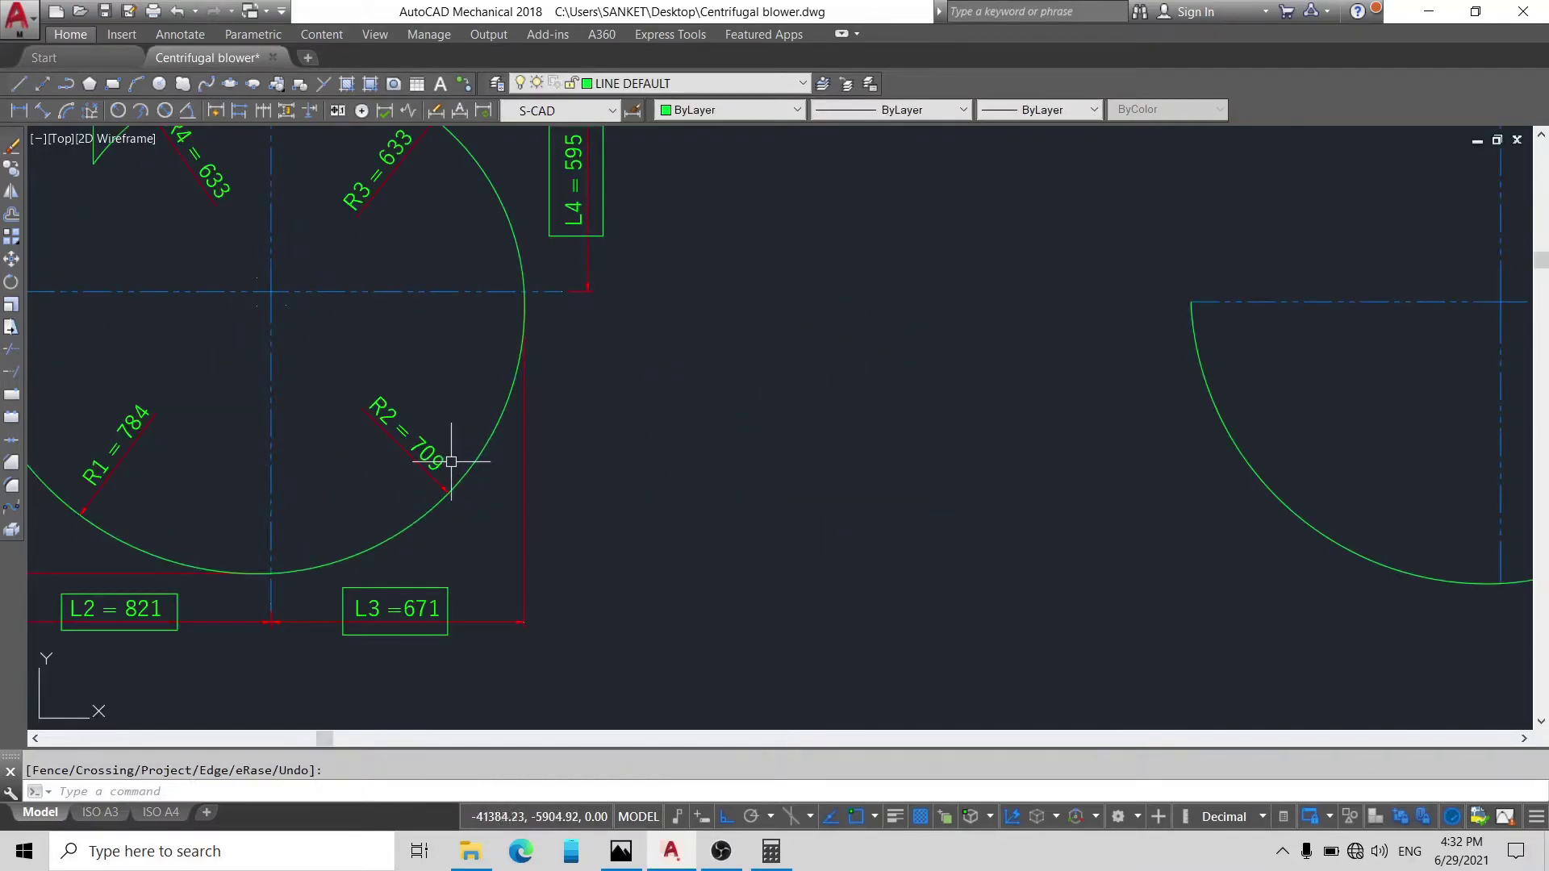
pyautogui.scroll(-2, 435, 461)
# Step: Select the semicircle and its centrelines for a move, then cancel the move
pyautogui.click(1167, 302)
pyautogui.click(923, 577)
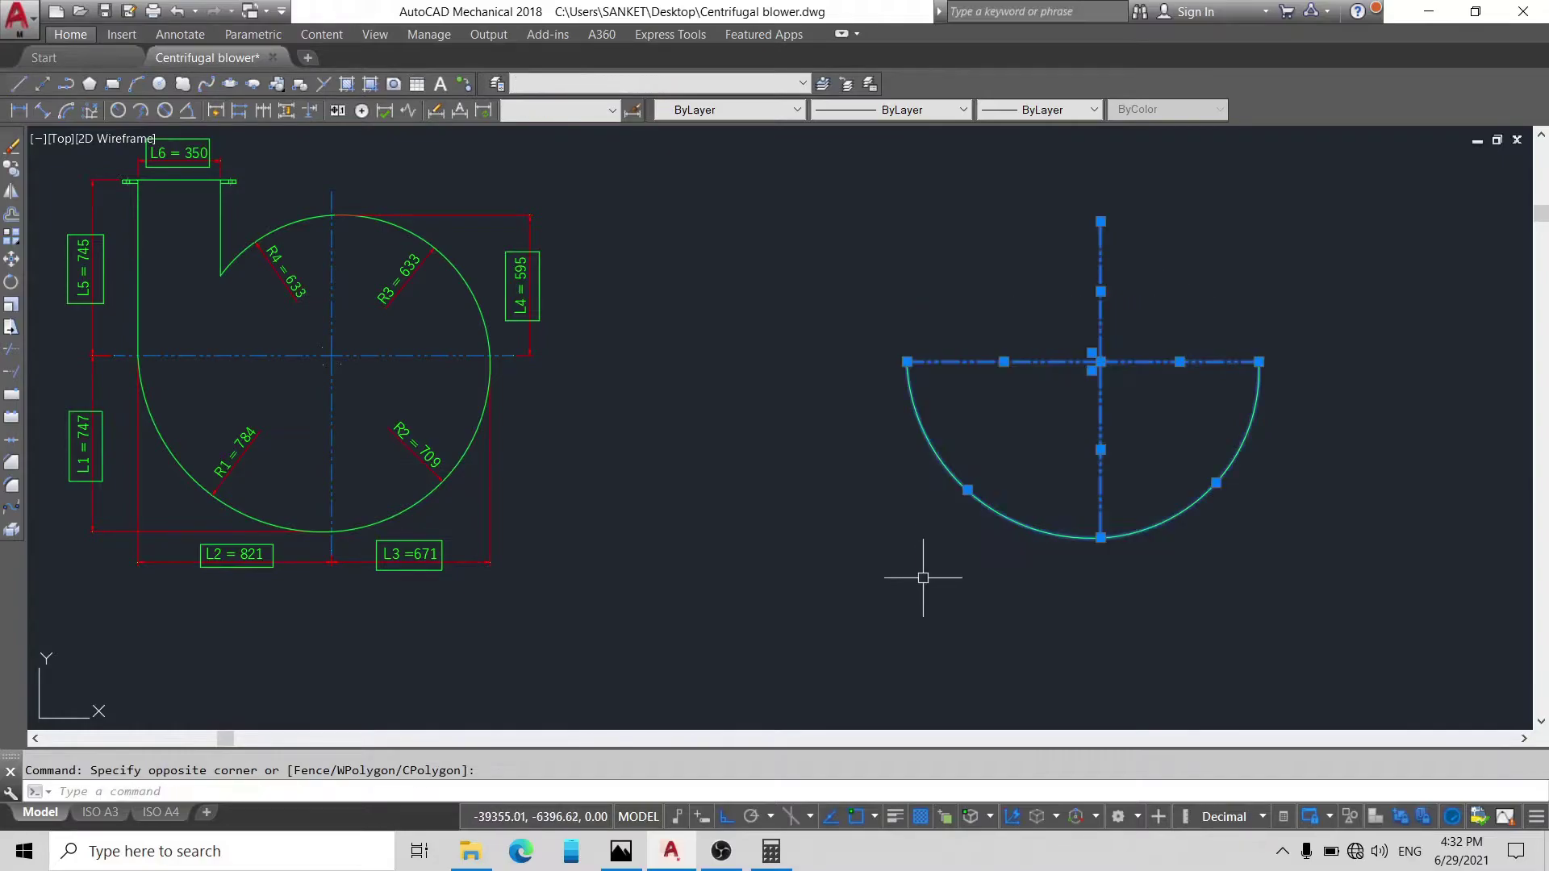
pyautogui.write('m')
pyautogui.press('Return')
pyautogui.click(1029, 590)
pyautogui.press('Escape')
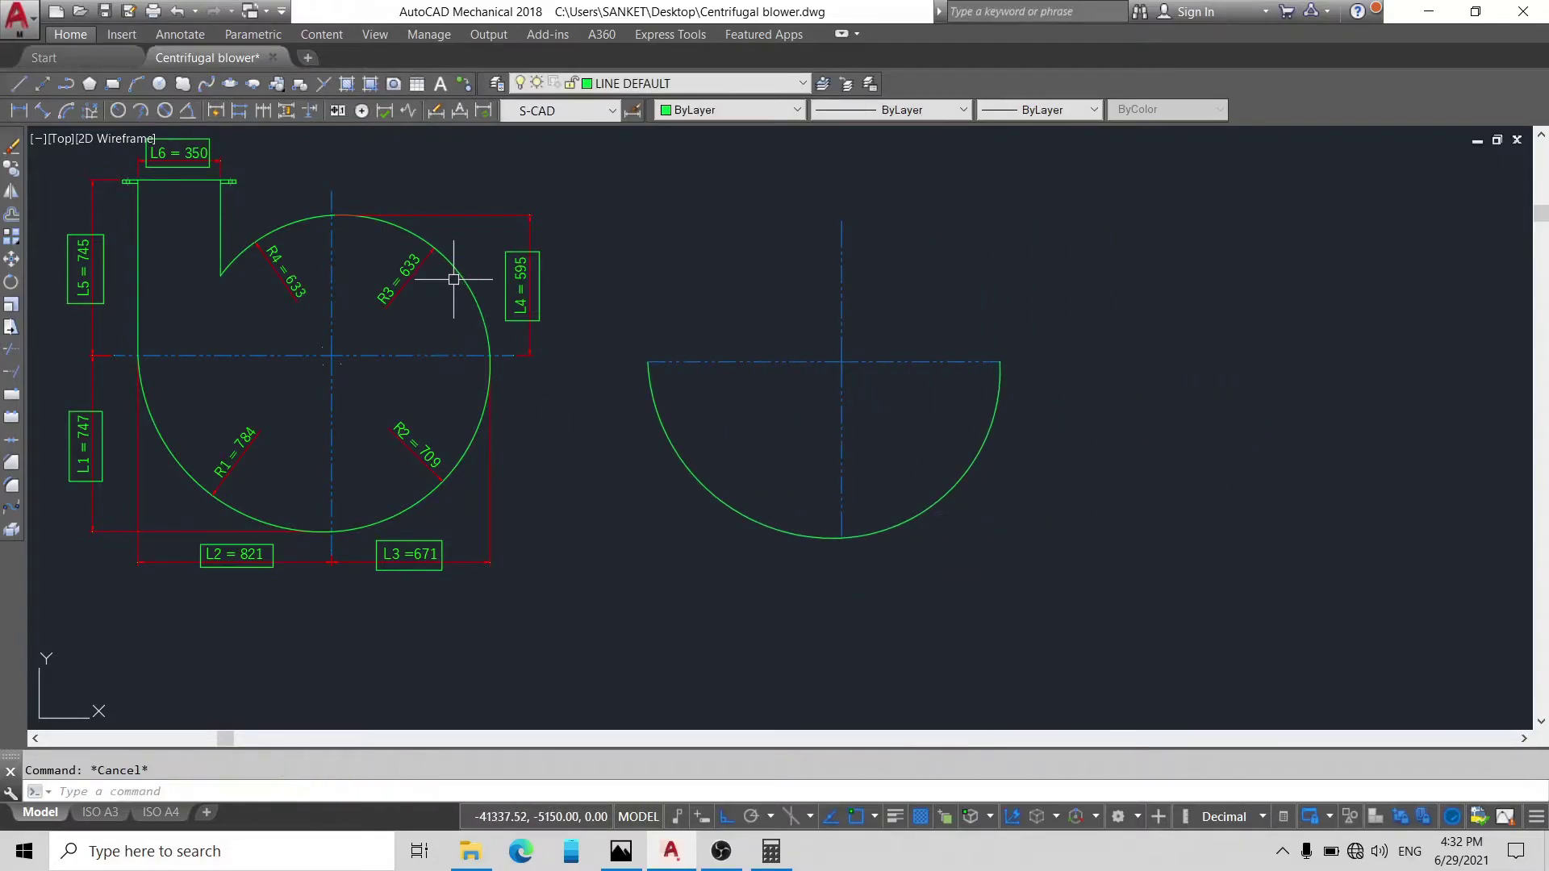
pyautogui.scroll(3, 404, 303)
pyautogui.scroll(-2, 389, 313)
pyautogui.scroll(2, 323, 282)
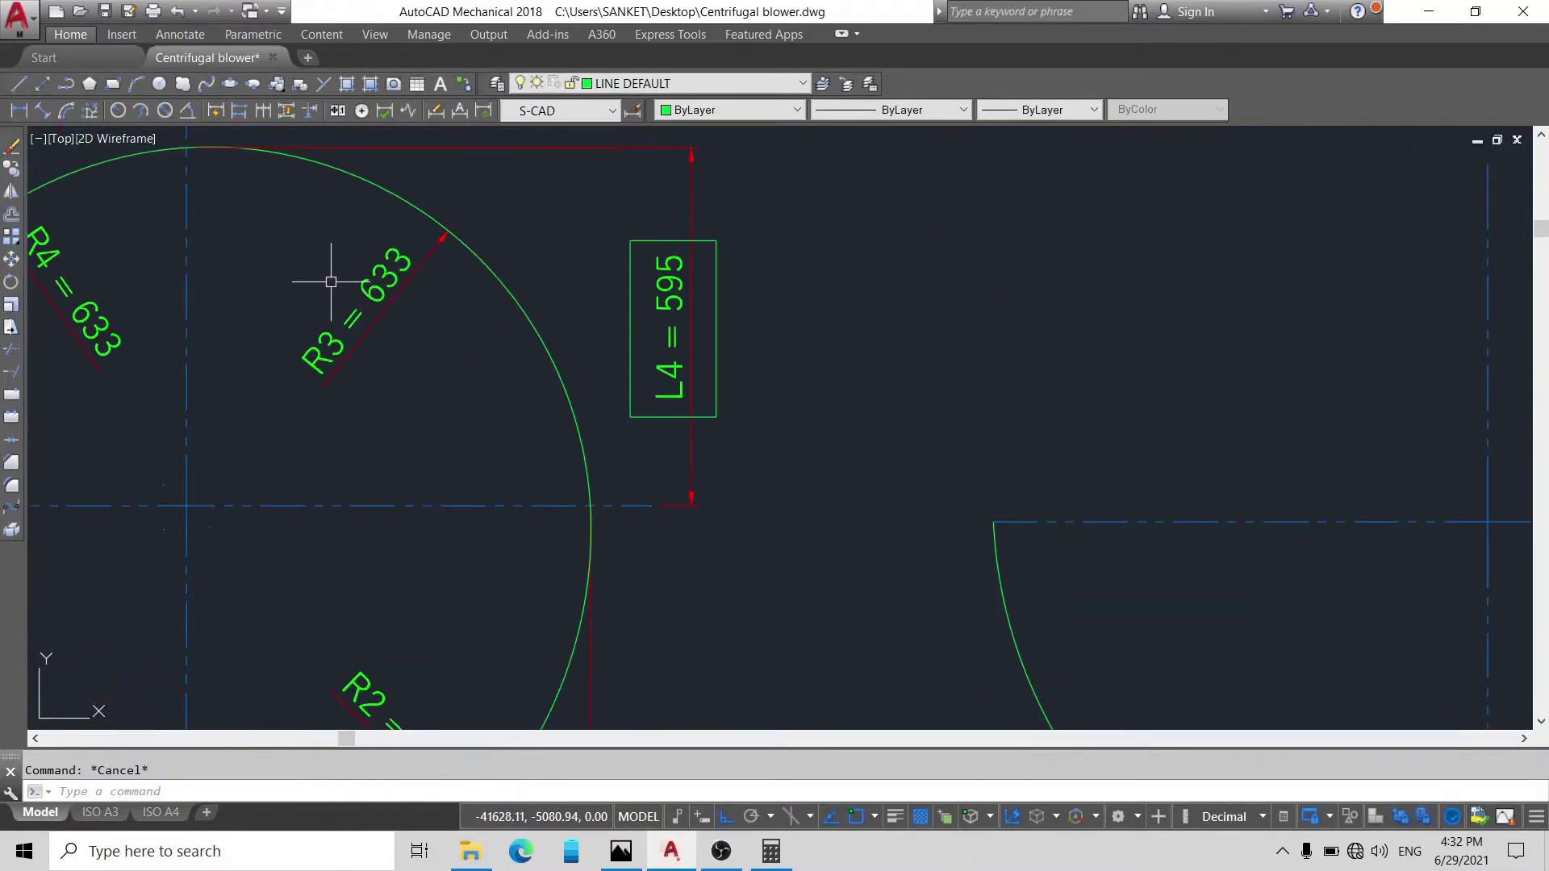
# Step: Briefly bring up Calculator, then return to the AutoCAD drawing
pyautogui.click(771, 851)
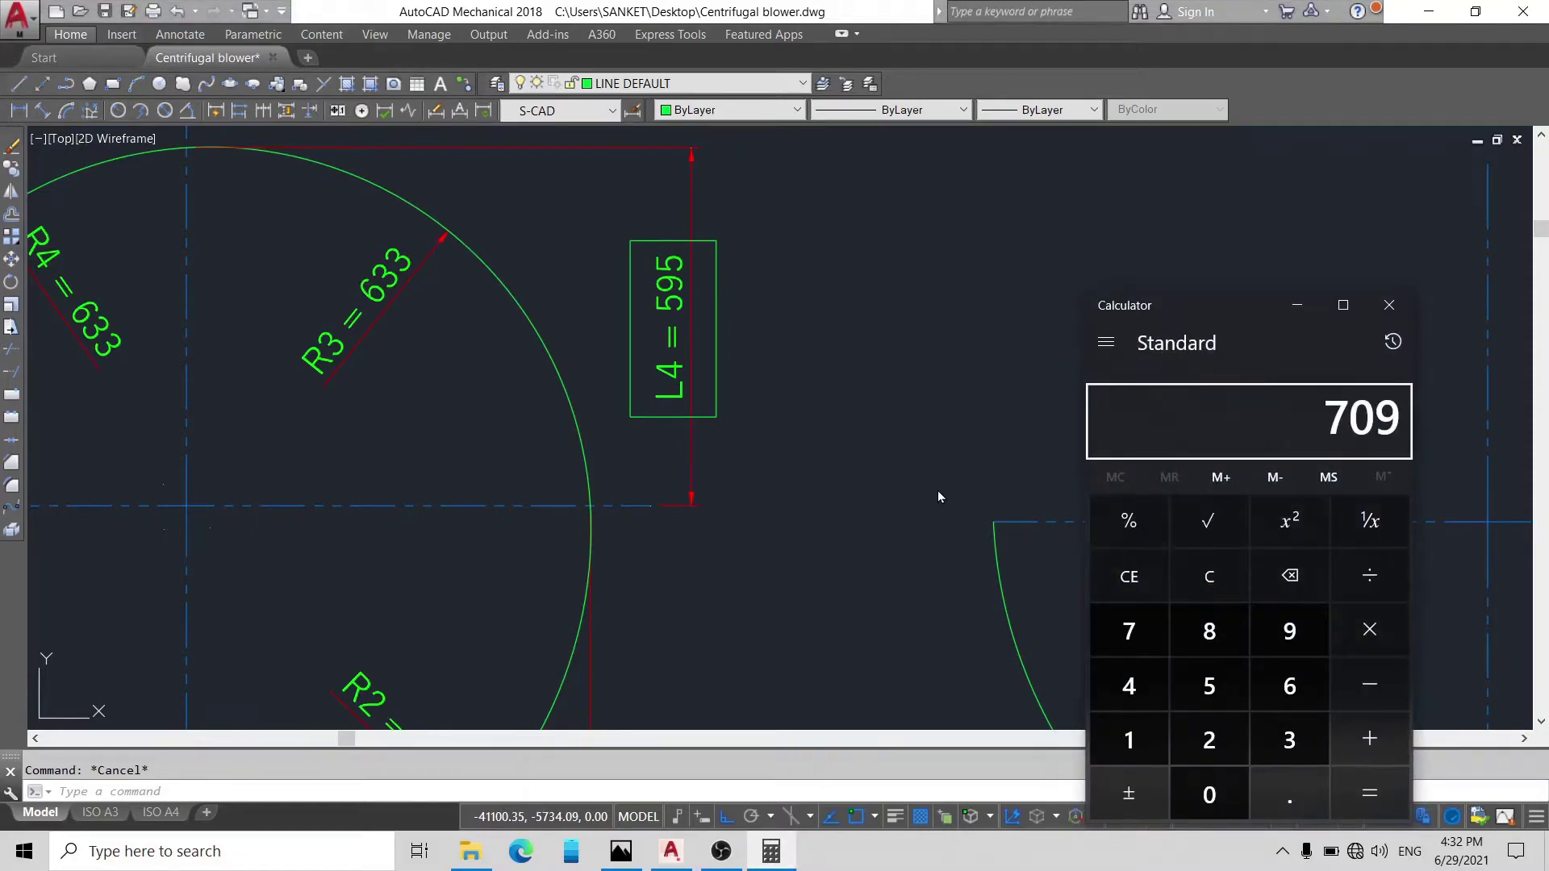
pyautogui.click(813, 476)
pyautogui.scroll(-4, 813, 474)
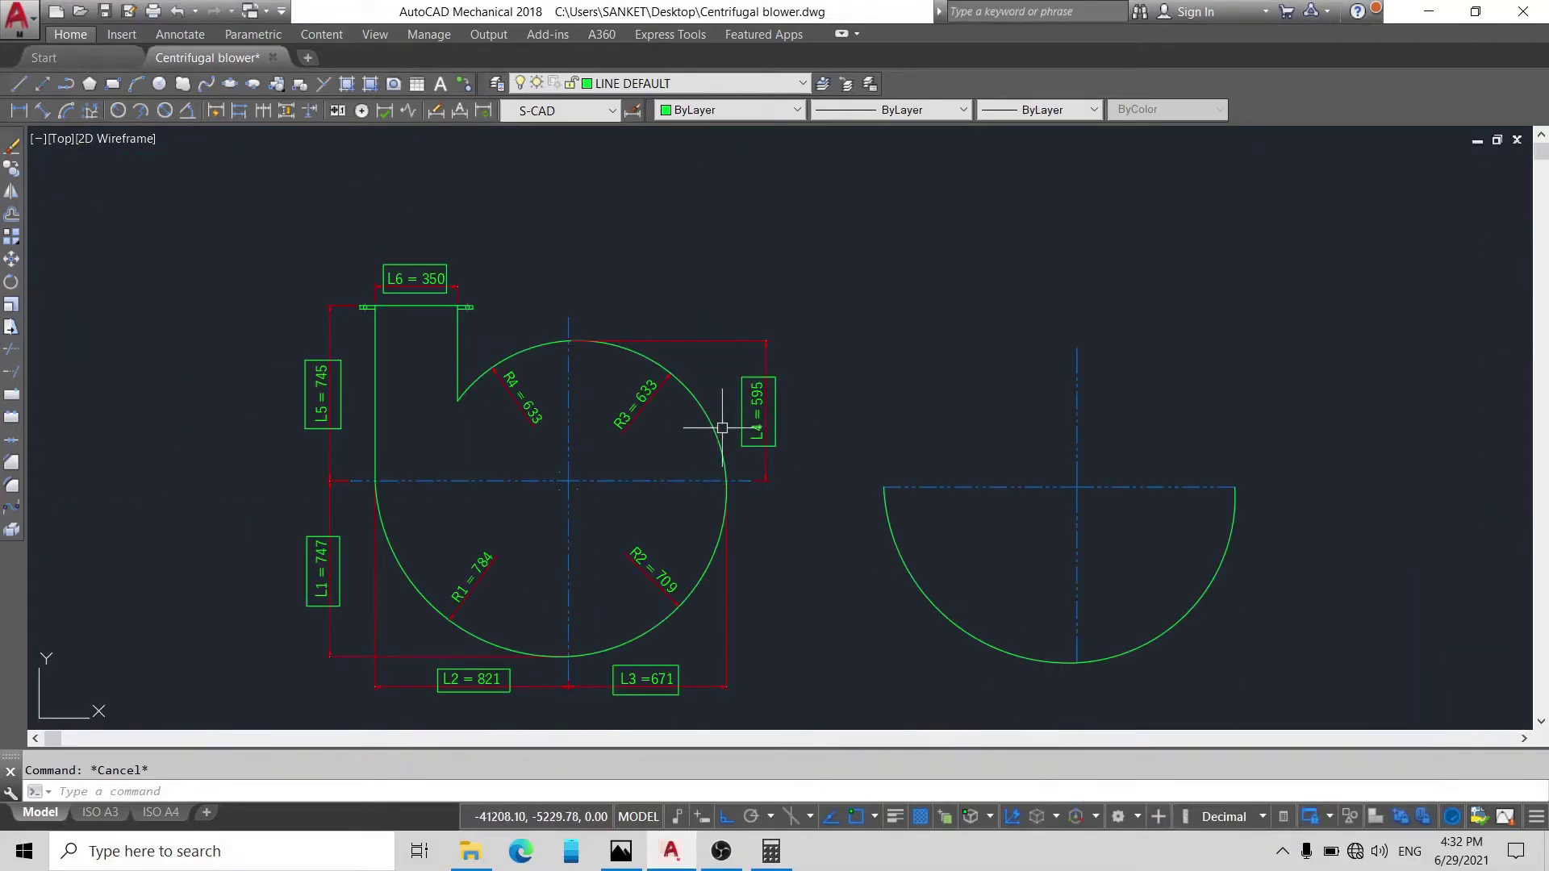
pyautogui.scroll(2, 722, 429)
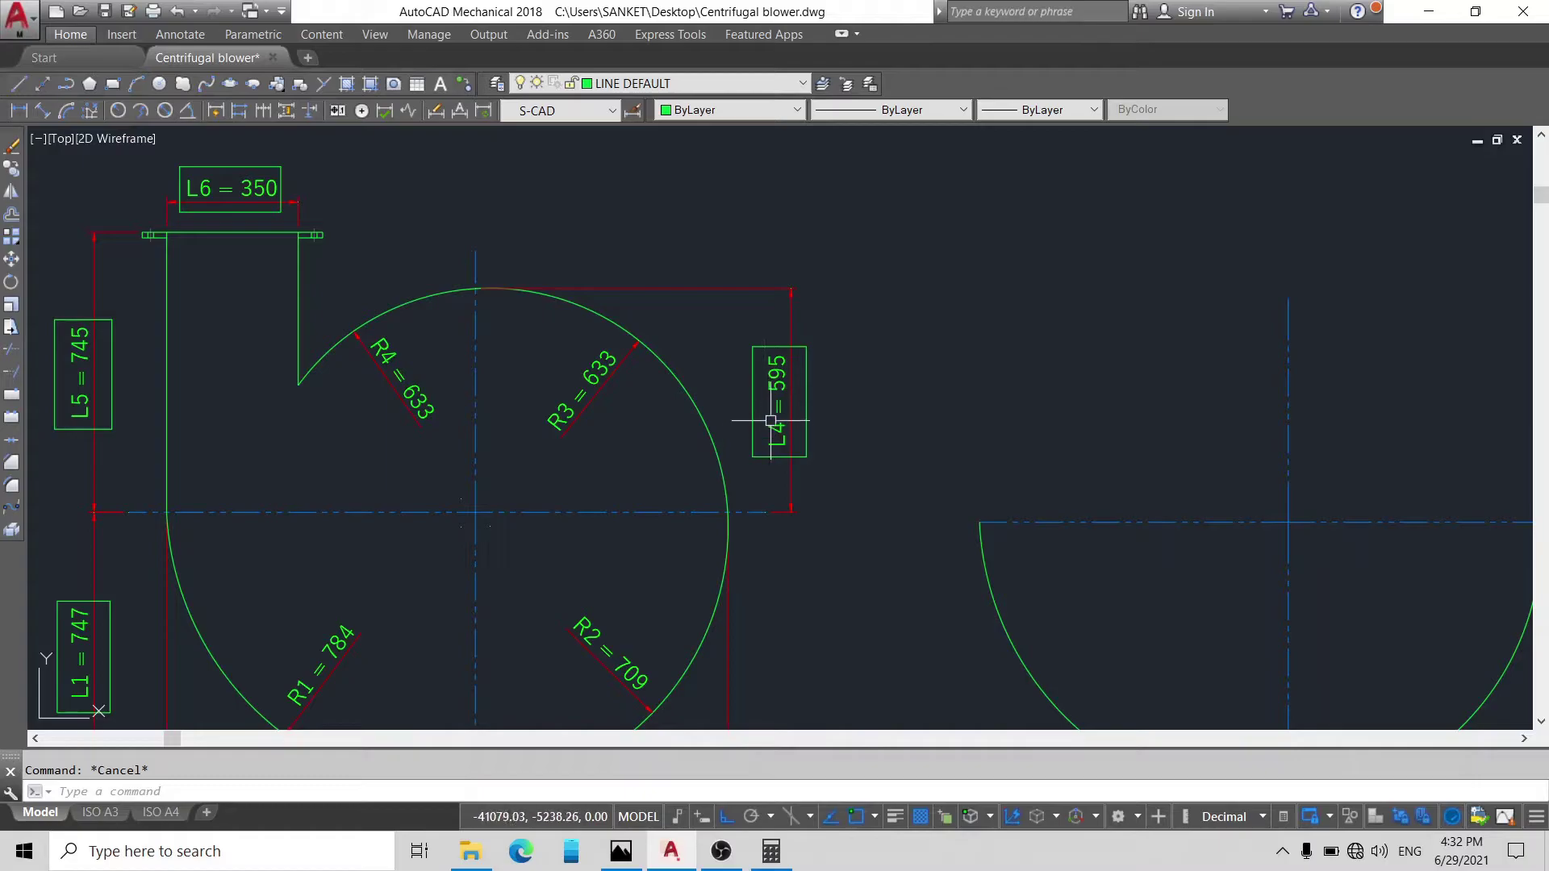
pyautogui.scroll(-2, 751, 395)
pyautogui.scroll(2, 676, 482)
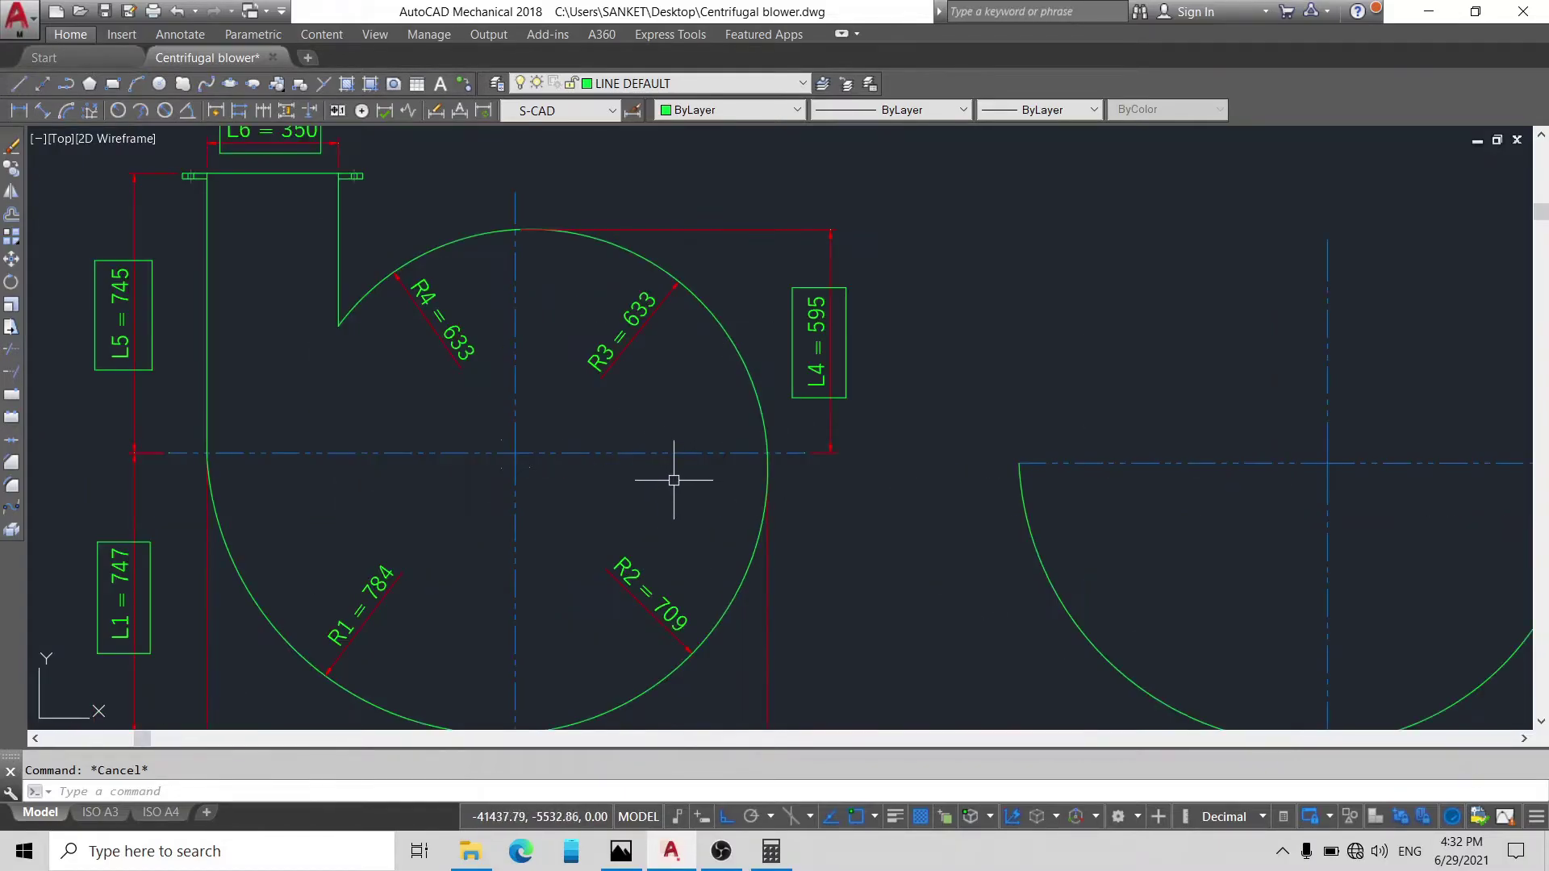
pyautogui.scroll(-2, 673, 480)
# Step: Compute (595 + 671) ÷ 2 = 633 in Calculator, then minimize it
pyautogui.click(775, 856)
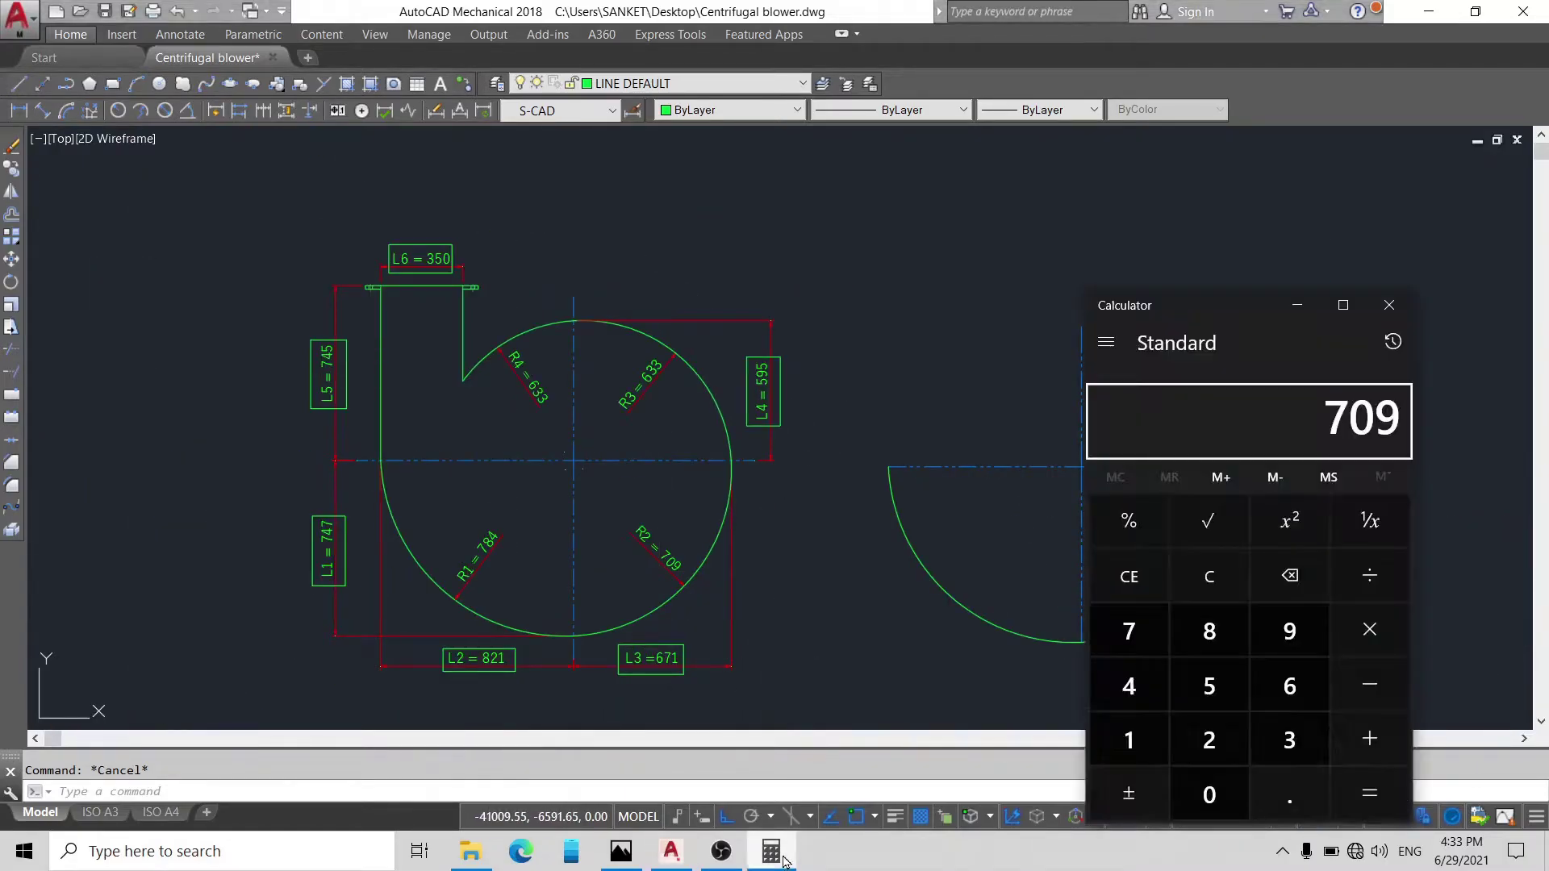
pyautogui.press('Escape')
pyautogui.write('595')
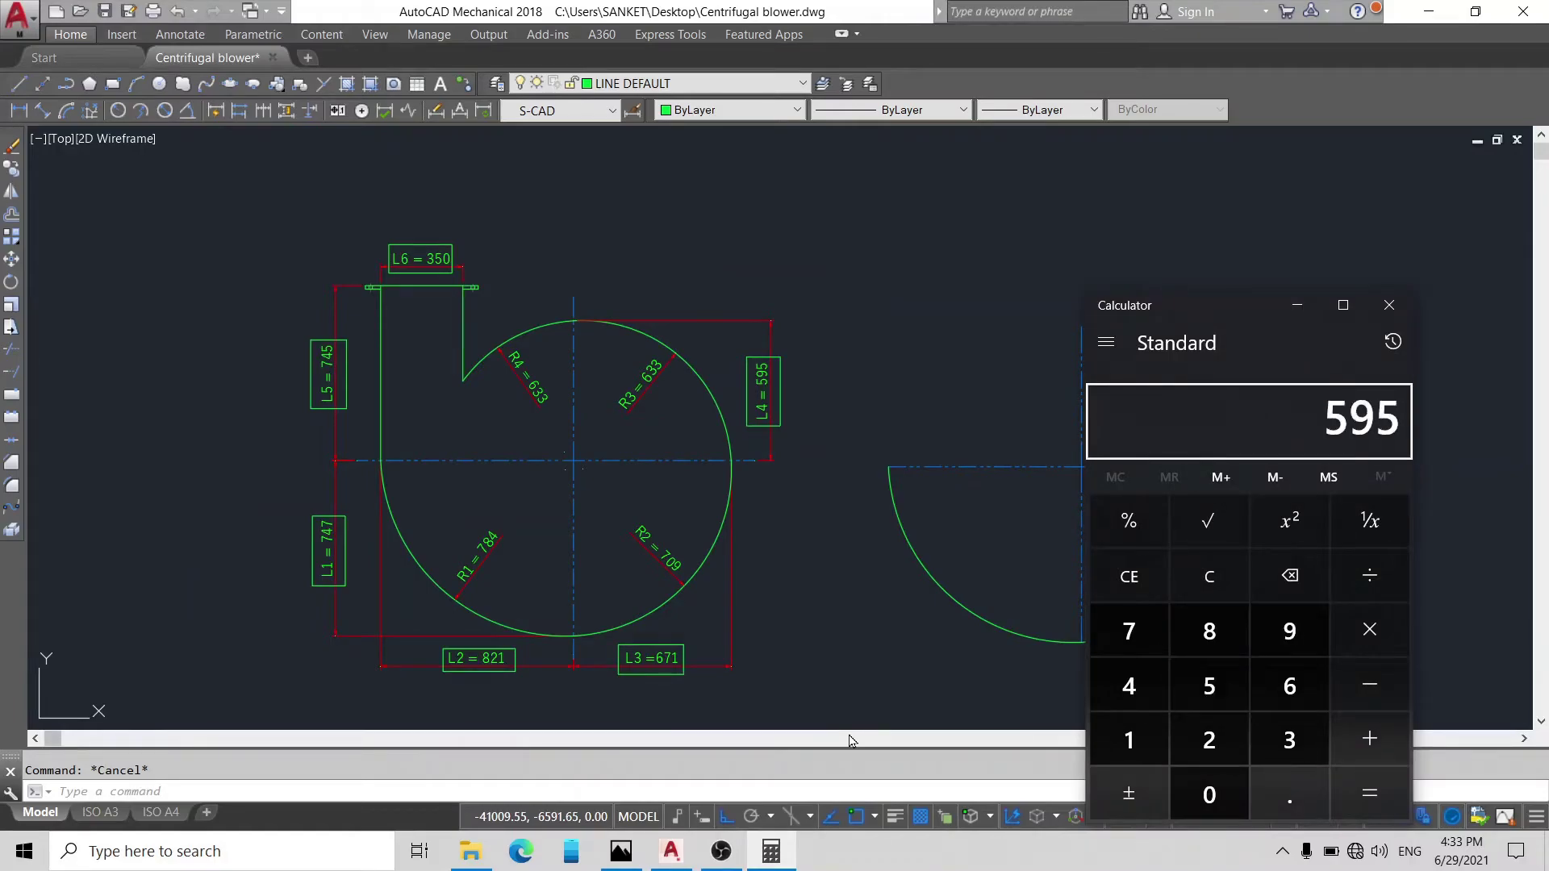
pyautogui.write('671')
pyautogui.press('Return')
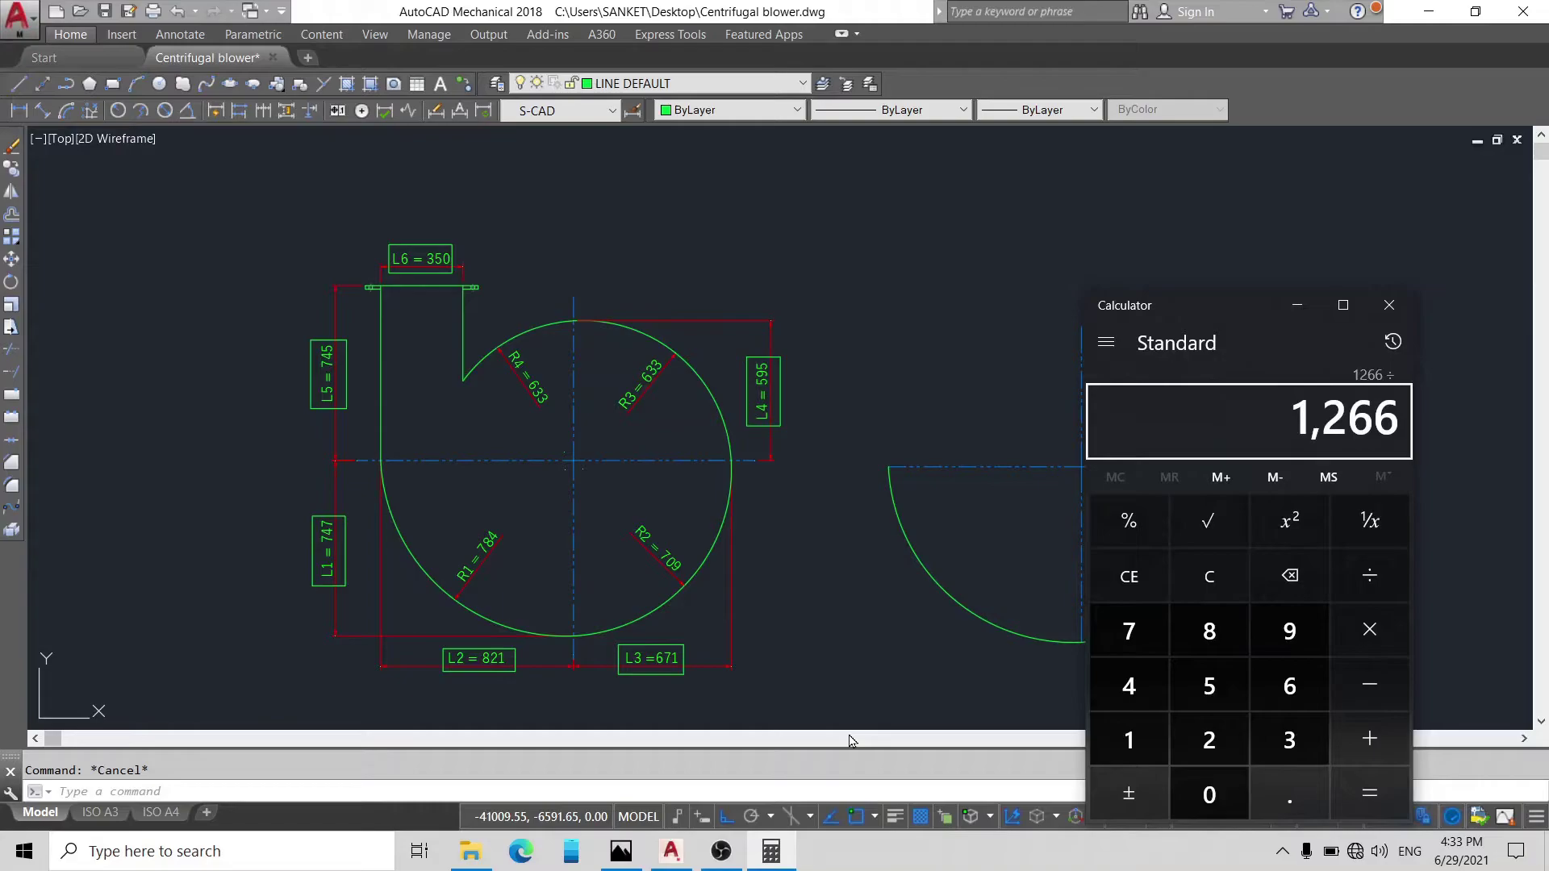
pyautogui.write('2')
pyautogui.press('Return')
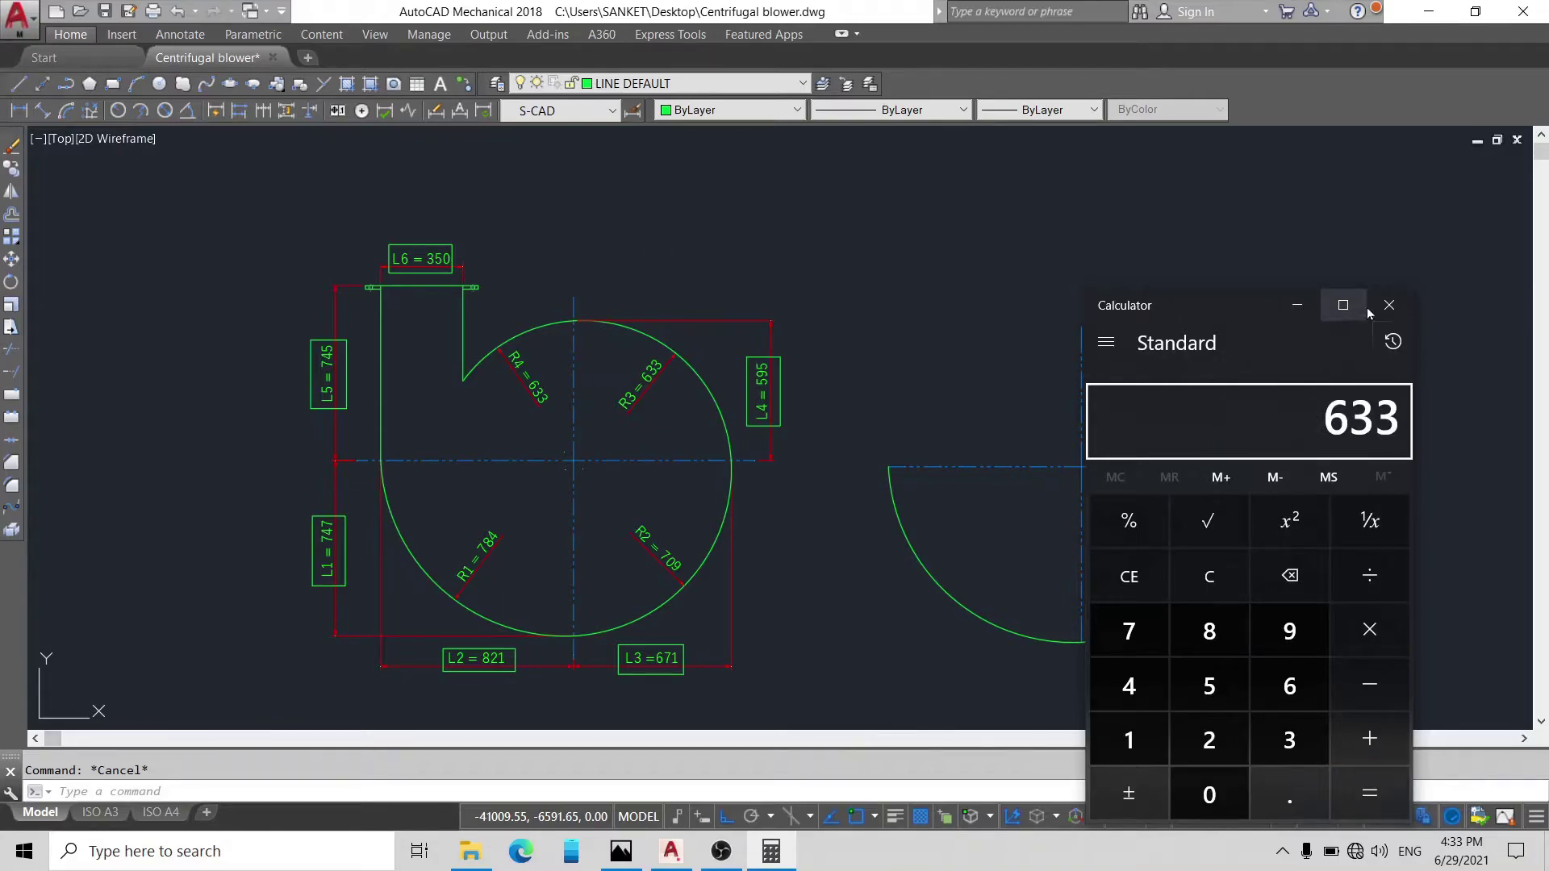
pyautogui.click(1297, 305)
# Step: Draw a 633-radius circle centred on the upper centreline
pyautogui.write('c')
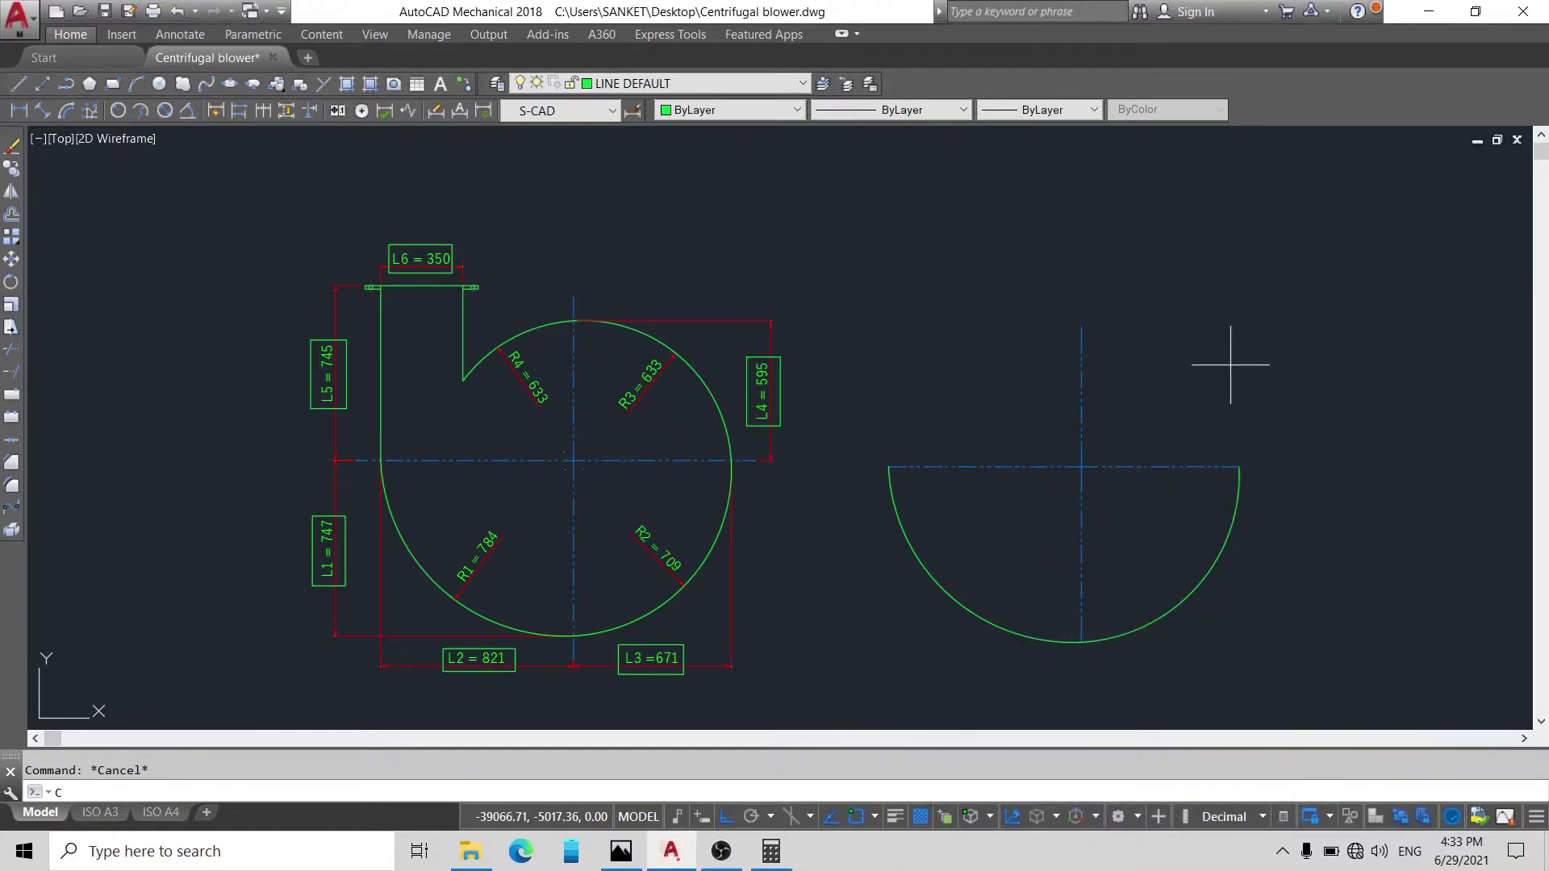
pyautogui.press('Return')
pyautogui.click(1082, 327)
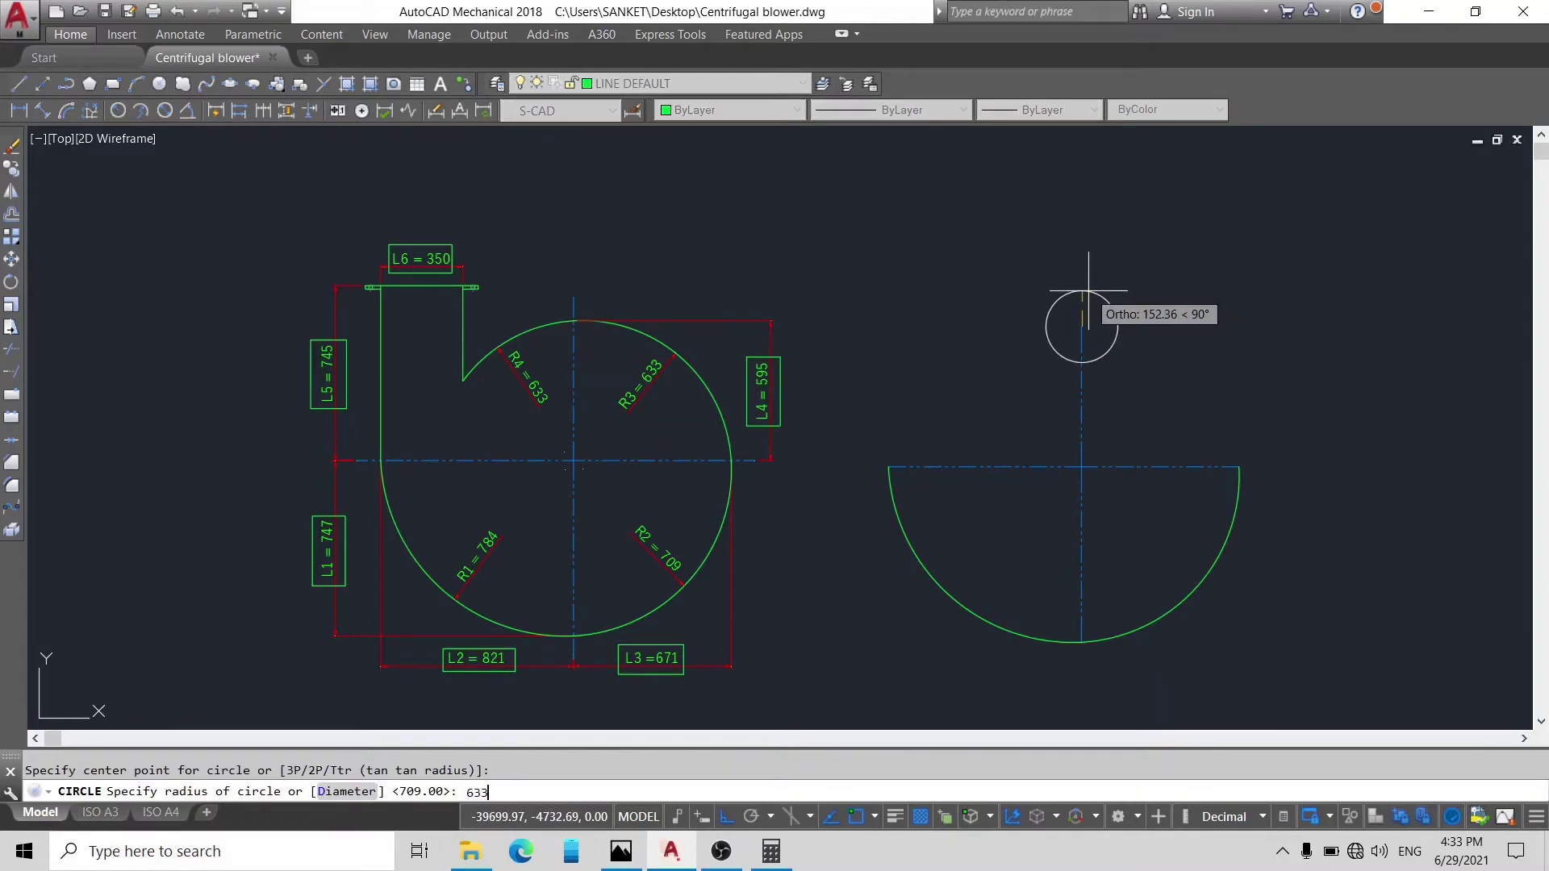
pyautogui.write('633')
pyautogui.press('Return')
pyautogui.press('Return')
# Step: Add another R633 circle at the arc's right end, then erase the two extra circles
pyautogui.keyDown('shift'); pyautogui.rightClick(1325, 457); pyautogui.keyUp('shift')
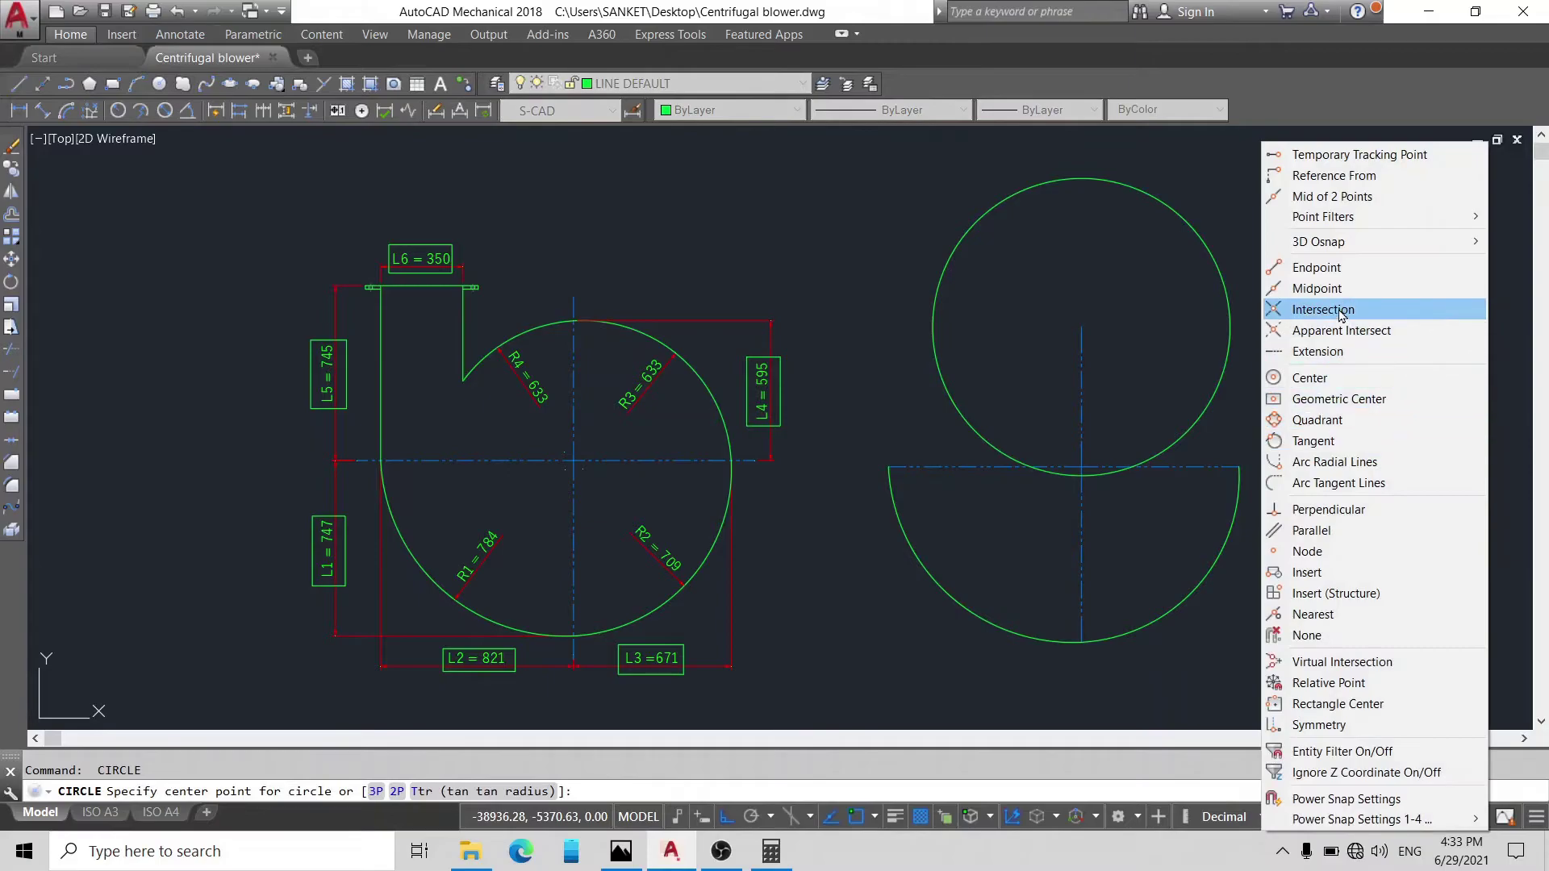
pyautogui.click(1321, 267)
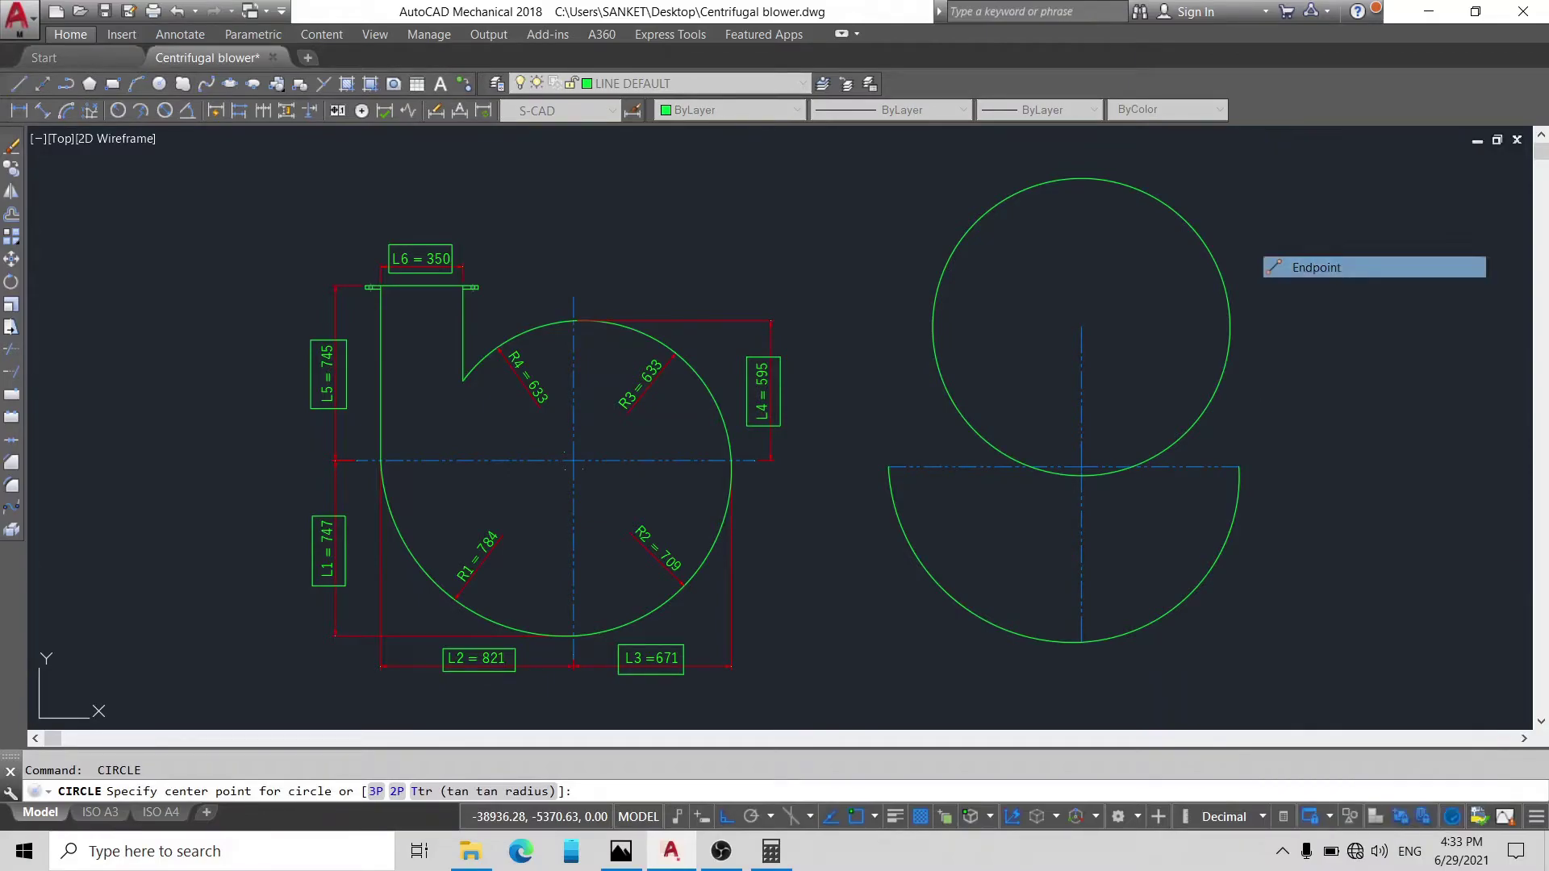
pyautogui.click(1235, 465)
pyautogui.write('633')
pyautogui.press('Return')
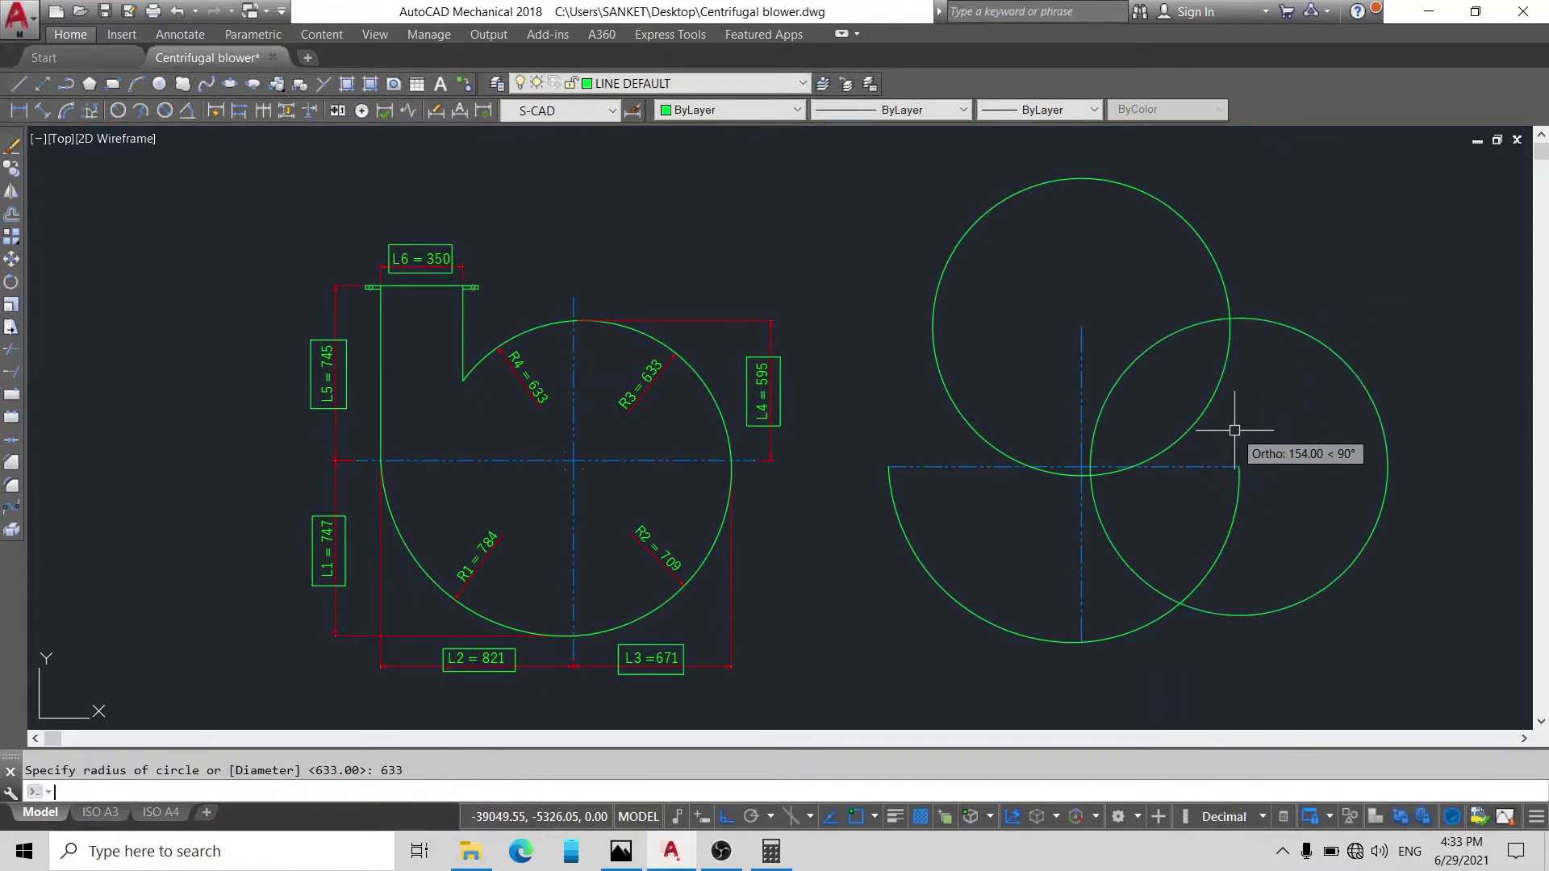
pyautogui.scroll(2, 1164, 452)
pyautogui.press('Return')
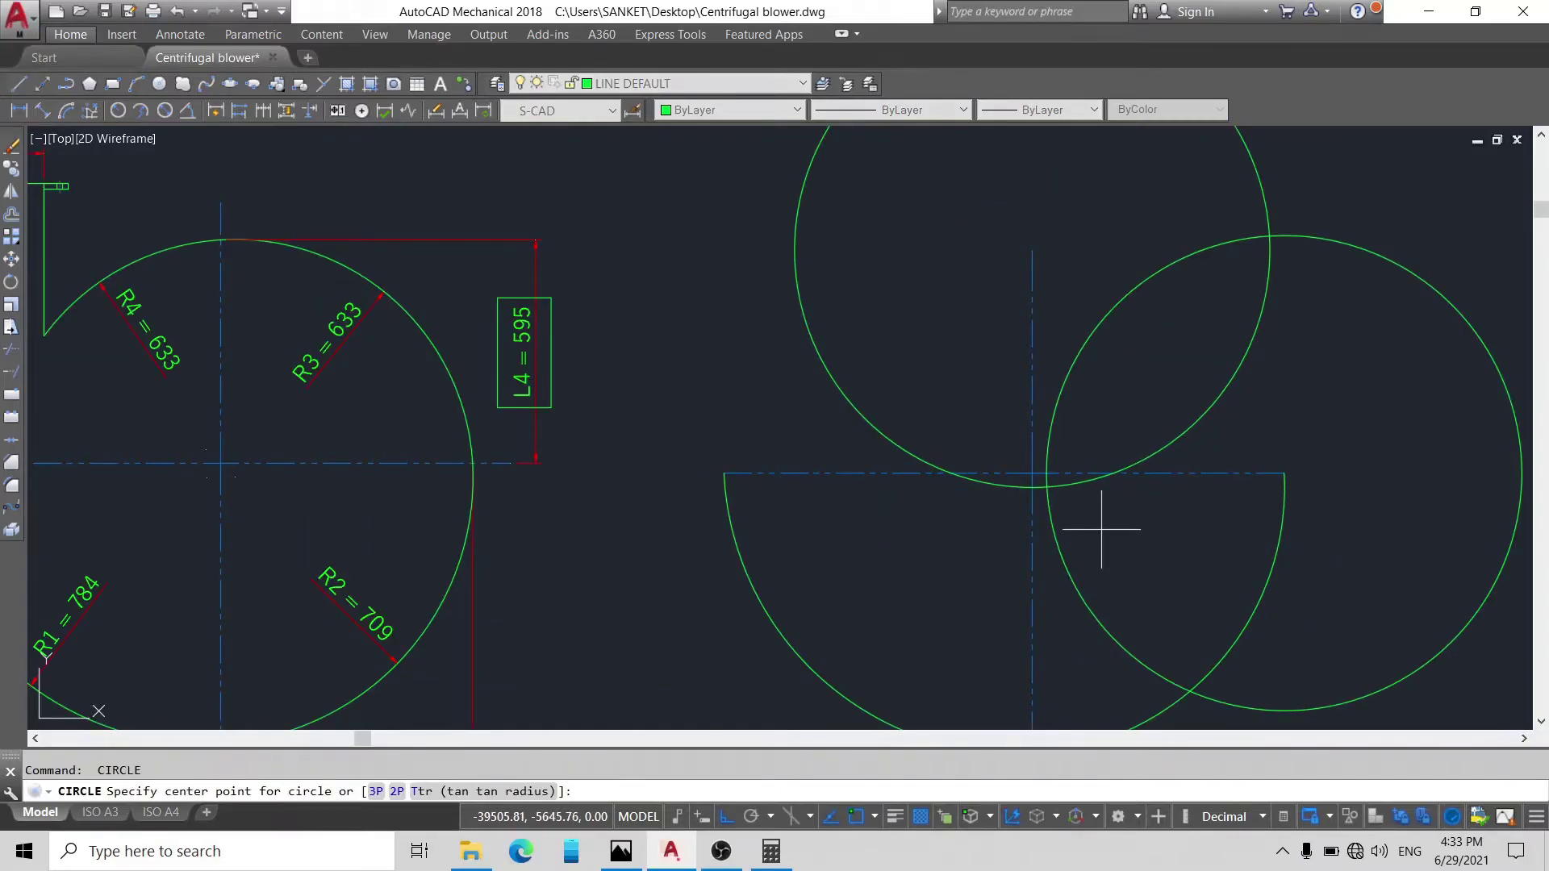
pyautogui.scroll(2, 1101, 524)
pyautogui.click(1015, 466)
pyautogui.scroll(-3, 1013, 472)
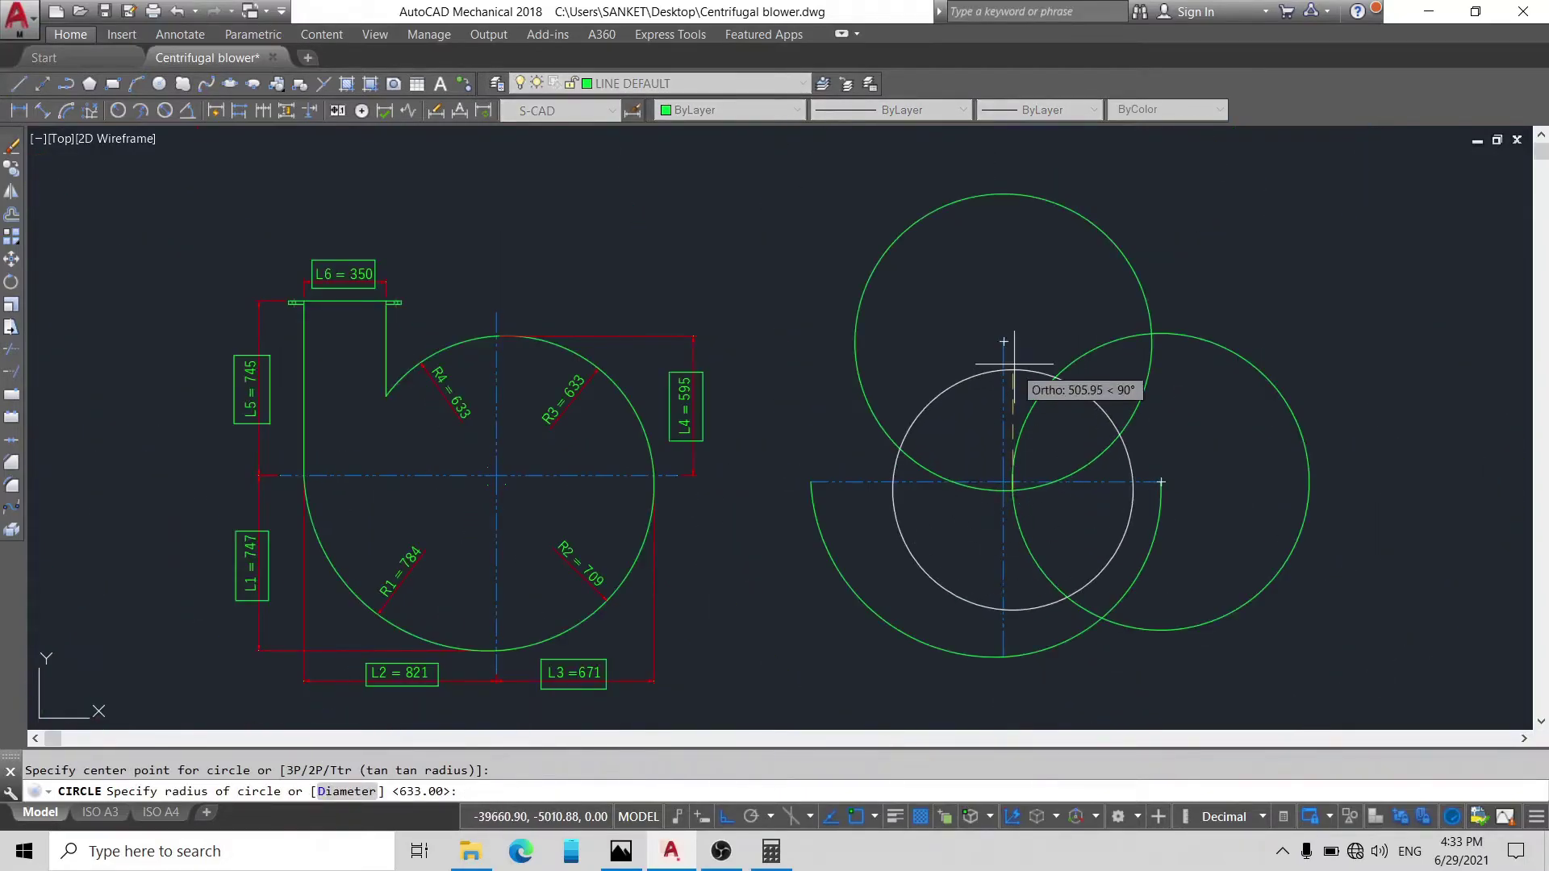
pyautogui.press('Escape')
pyautogui.click(1184, 313)
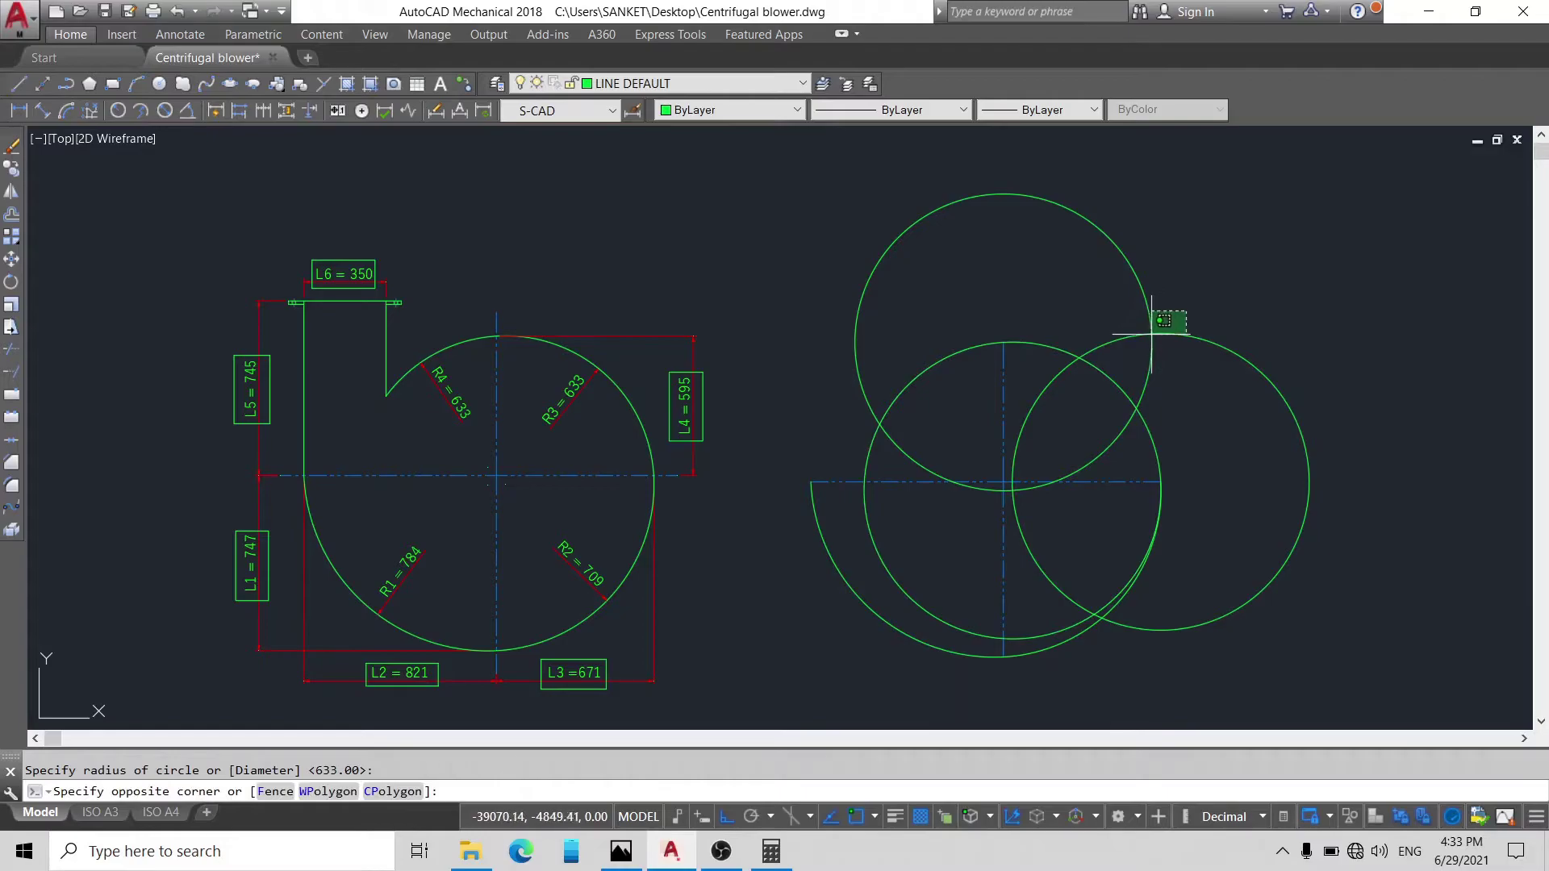
pyautogui.click(1149, 337)
pyautogui.press('Delete')
# Step: Trim the R633 circle's left part at the horizontal centreline
pyautogui.write('tr')
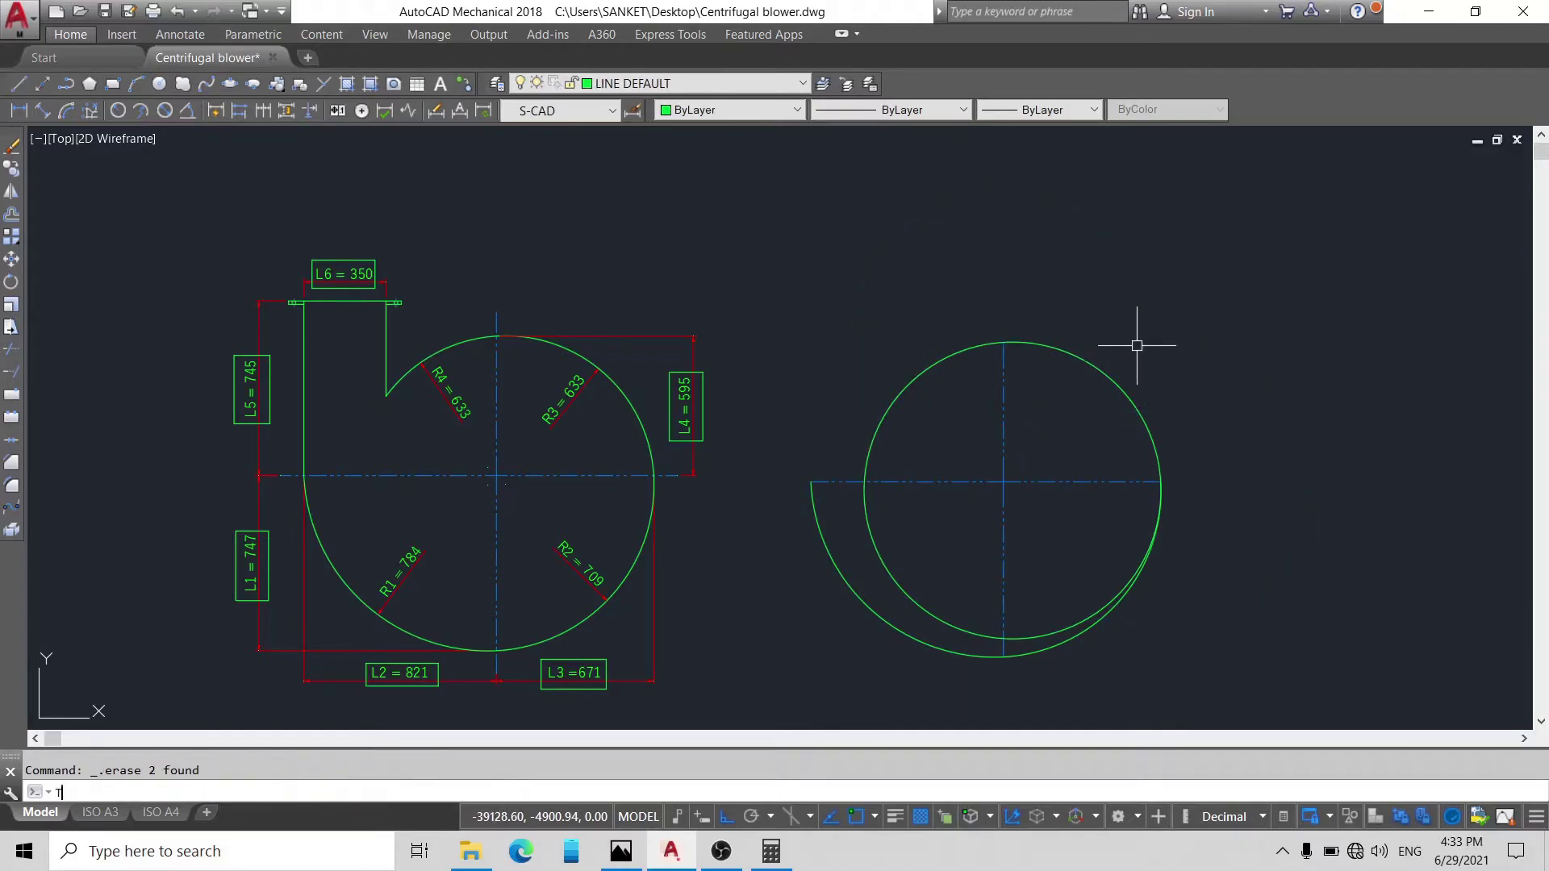
pyautogui.press('Return')
pyautogui.click(1098, 496)
pyautogui.click(1062, 419)
pyautogui.press('Return')
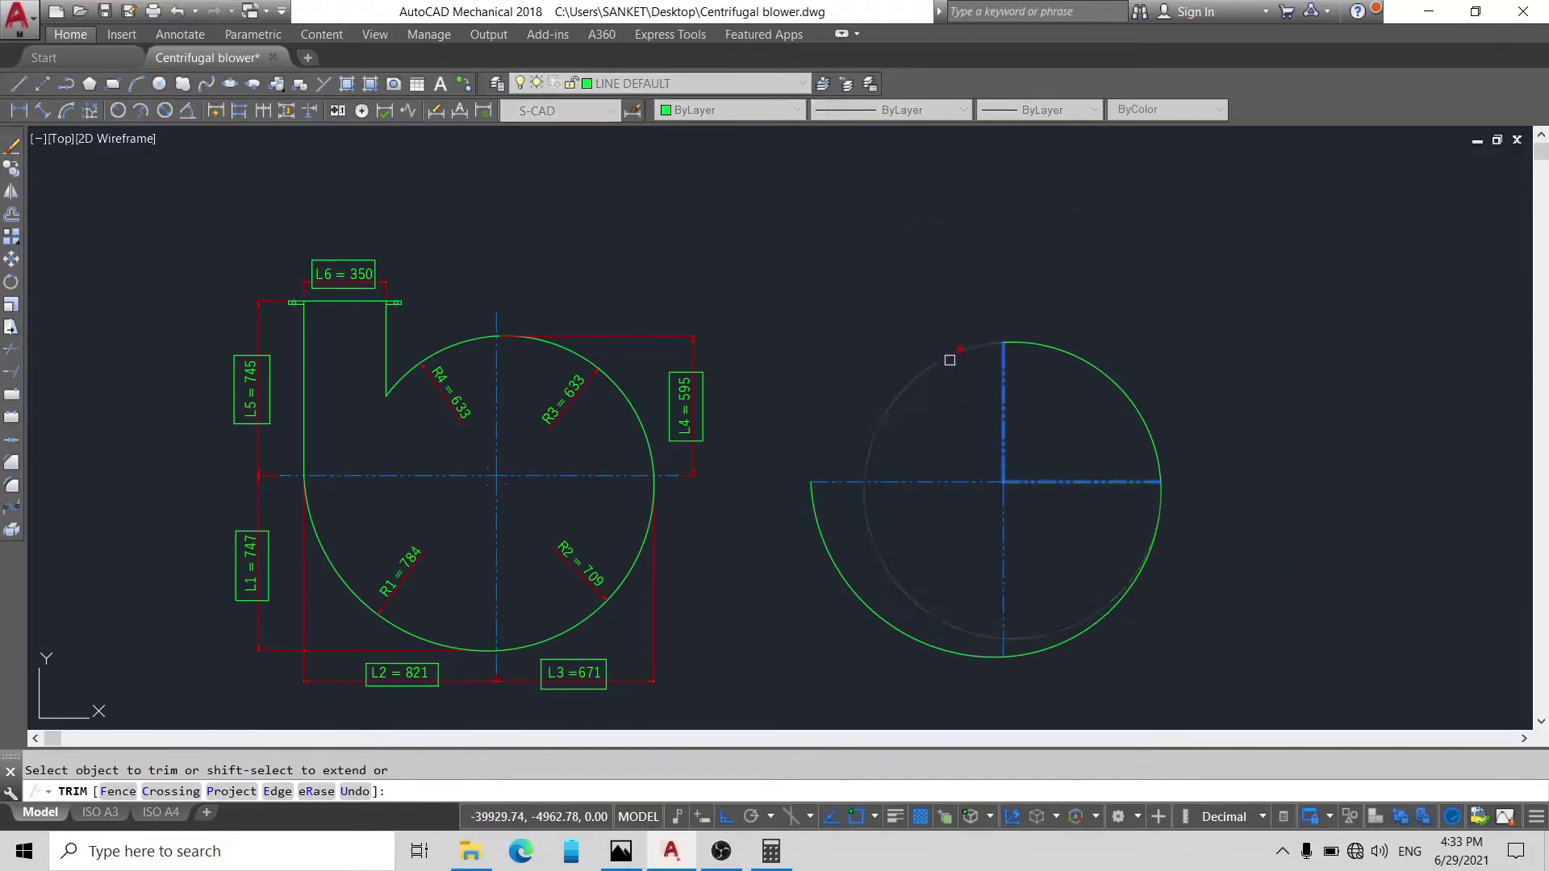
pyautogui.click(947, 353)
pyautogui.press('Escape')
pyautogui.rightClick(985, 381)
pyautogui.click(986, 376)
pyautogui.press('Escape')
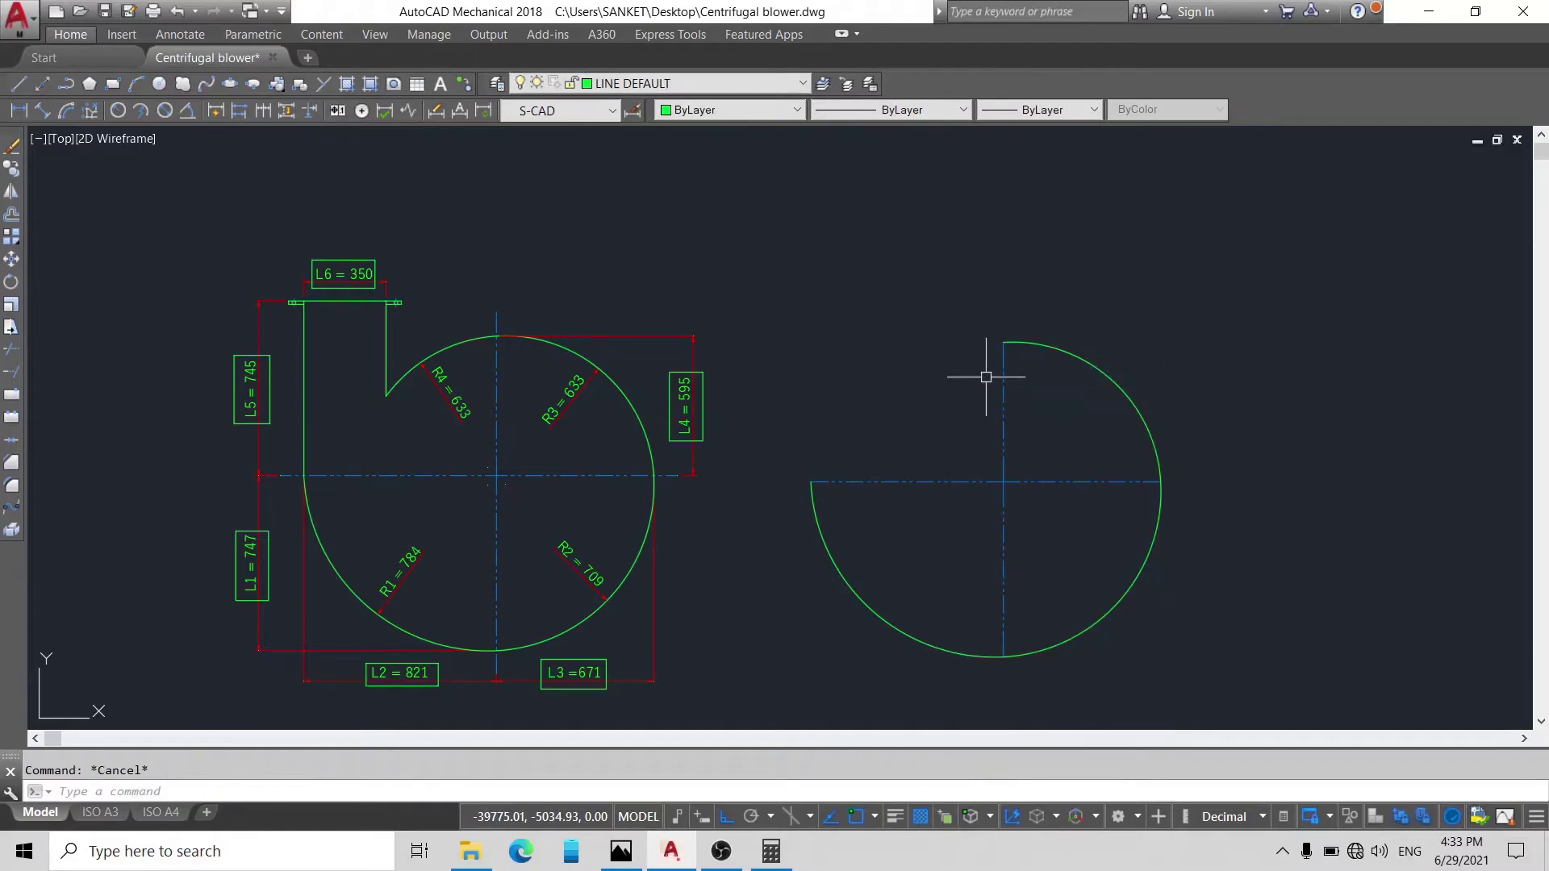
pyautogui.scroll(-2, 976, 406)
pyautogui.scroll(2, 855, 398)
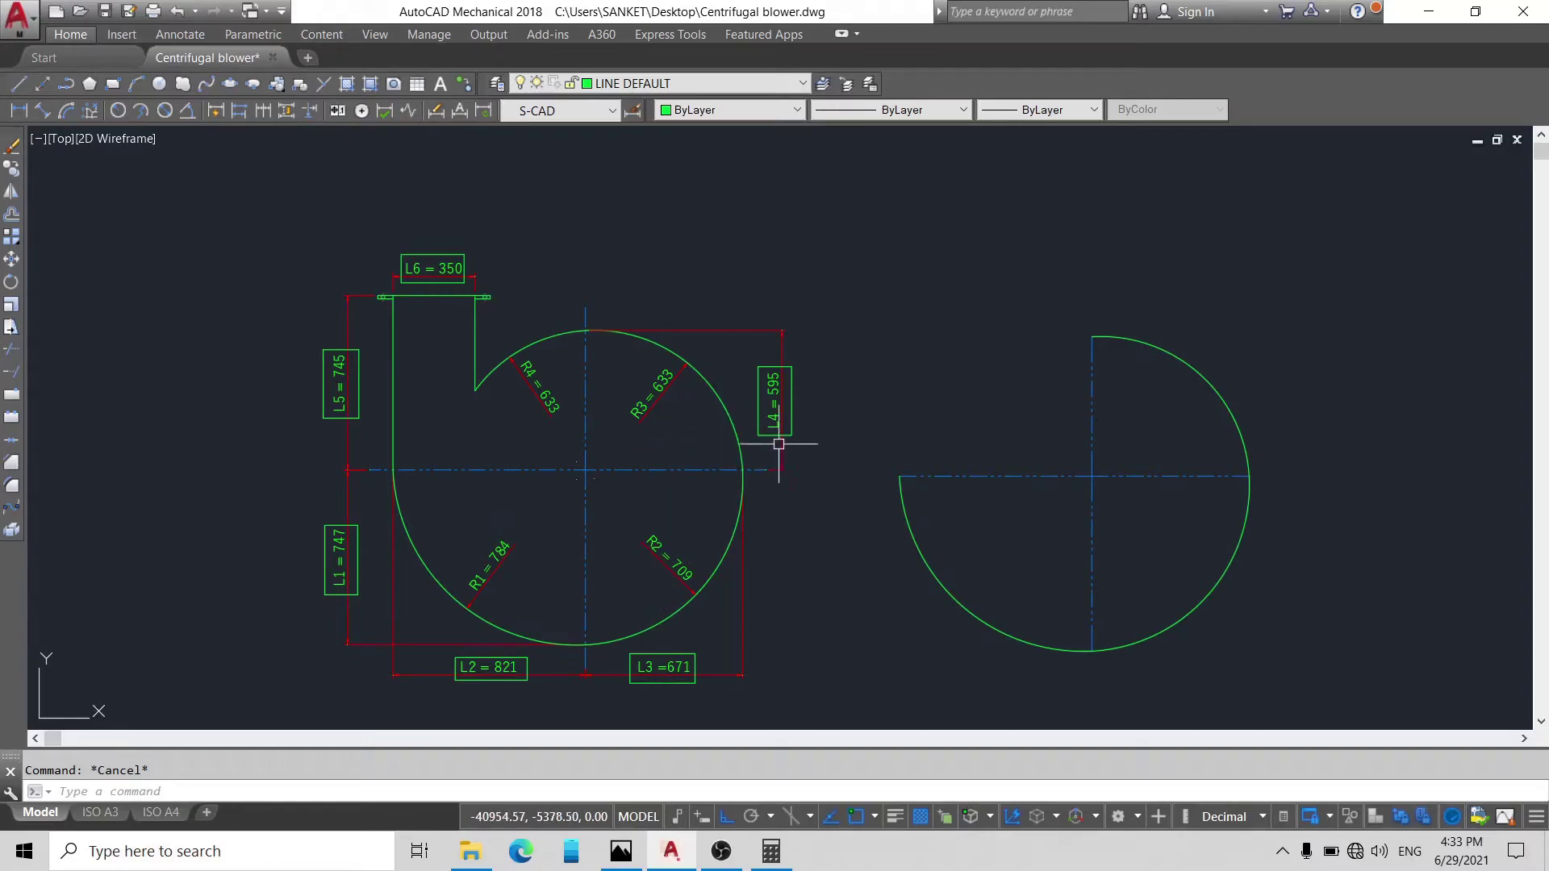
pyautogui.scroll(2, 505, 392)
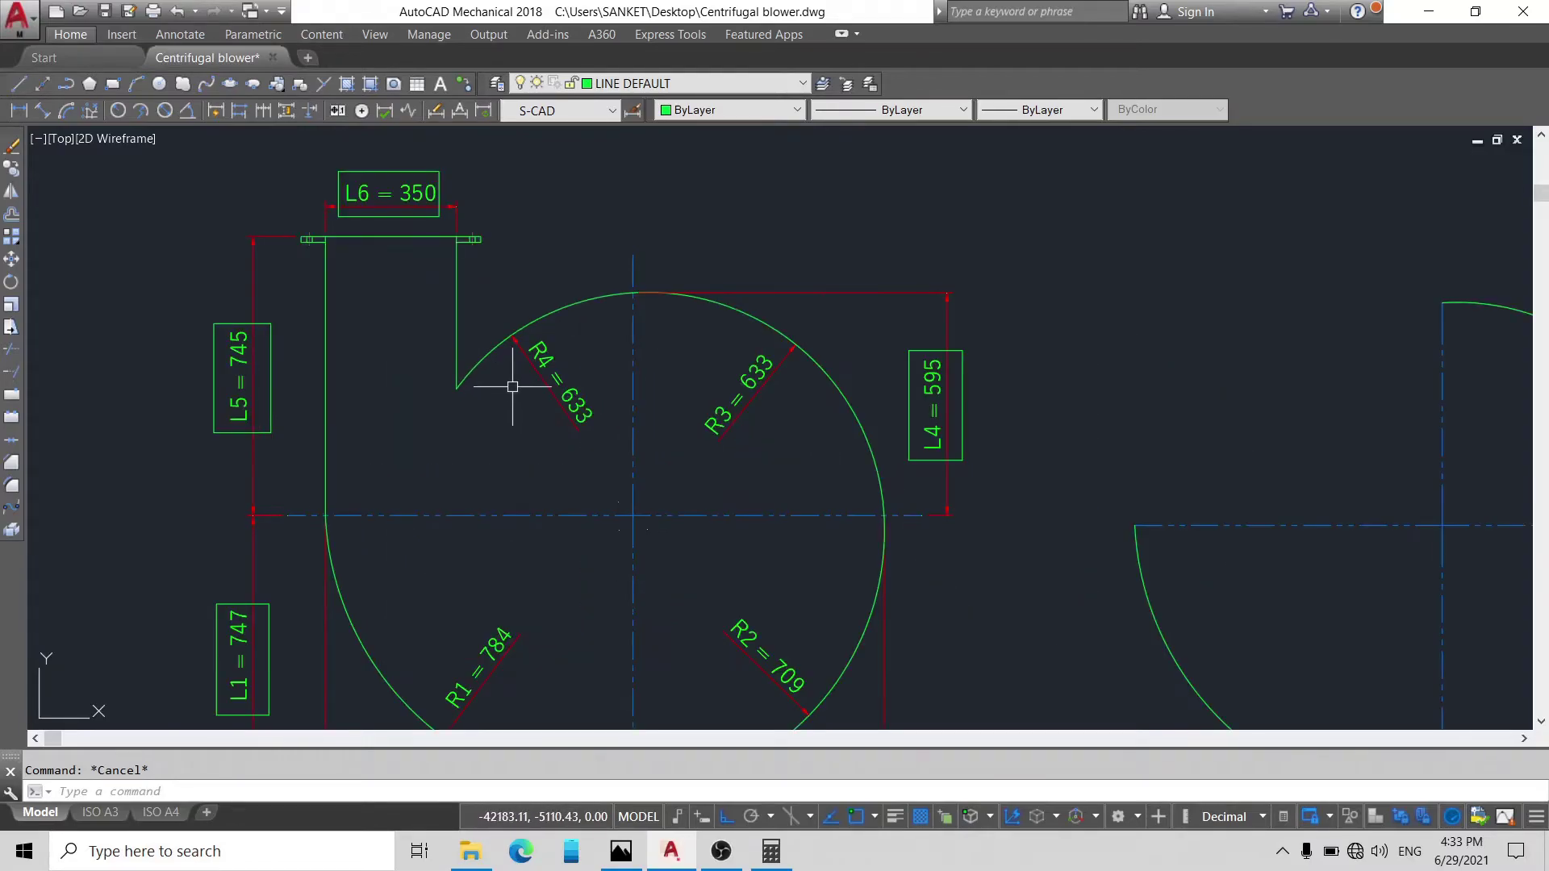
pyautogui.scroll(-2, 673, 401)
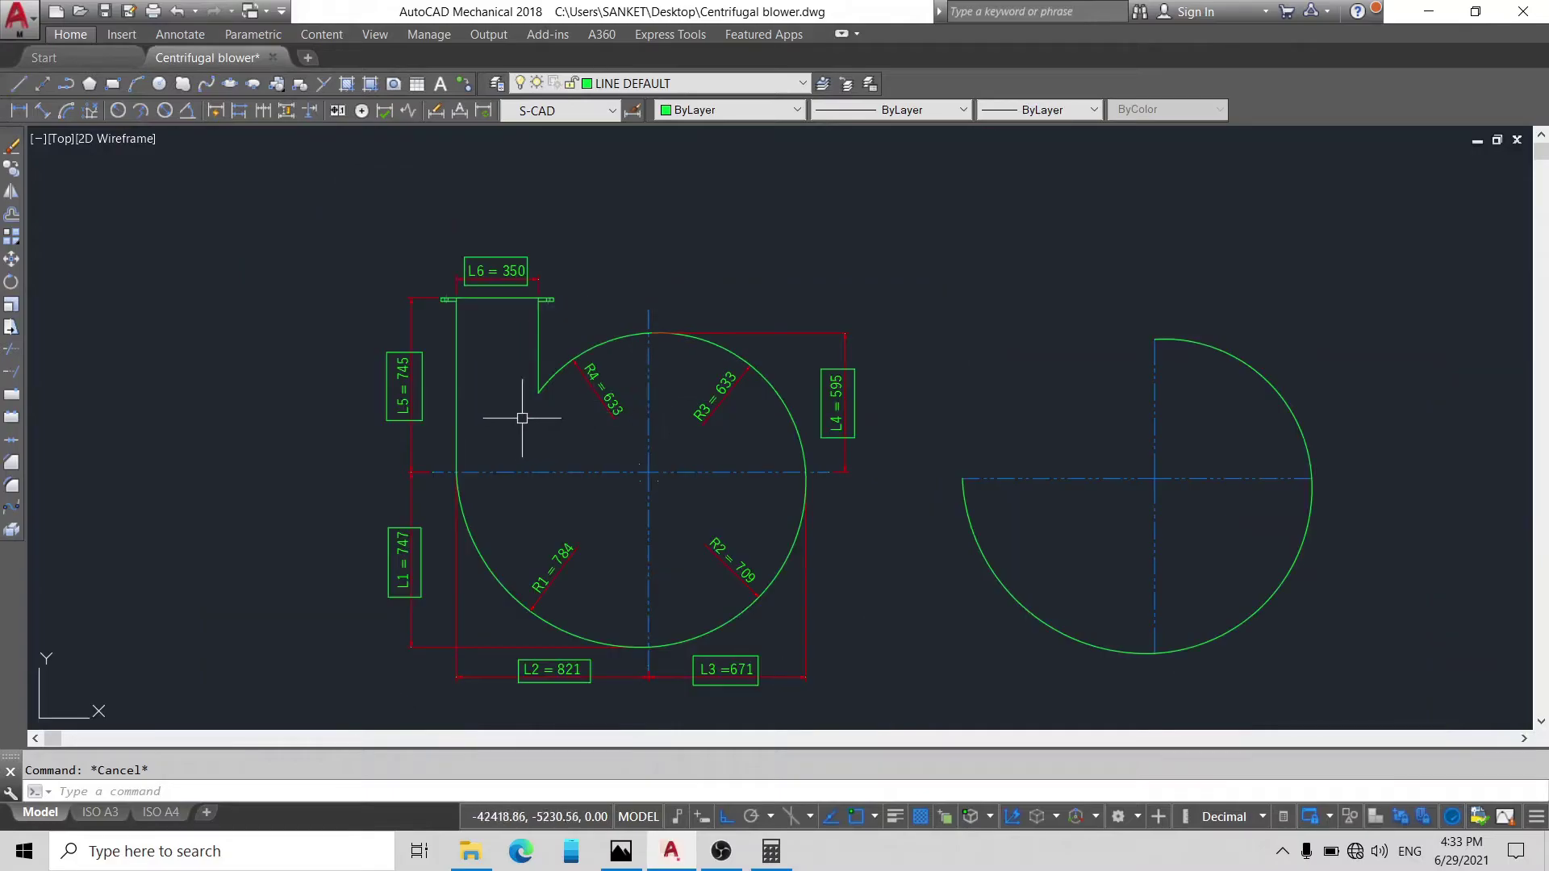
pyautogui.scroll(2, 434, 406)
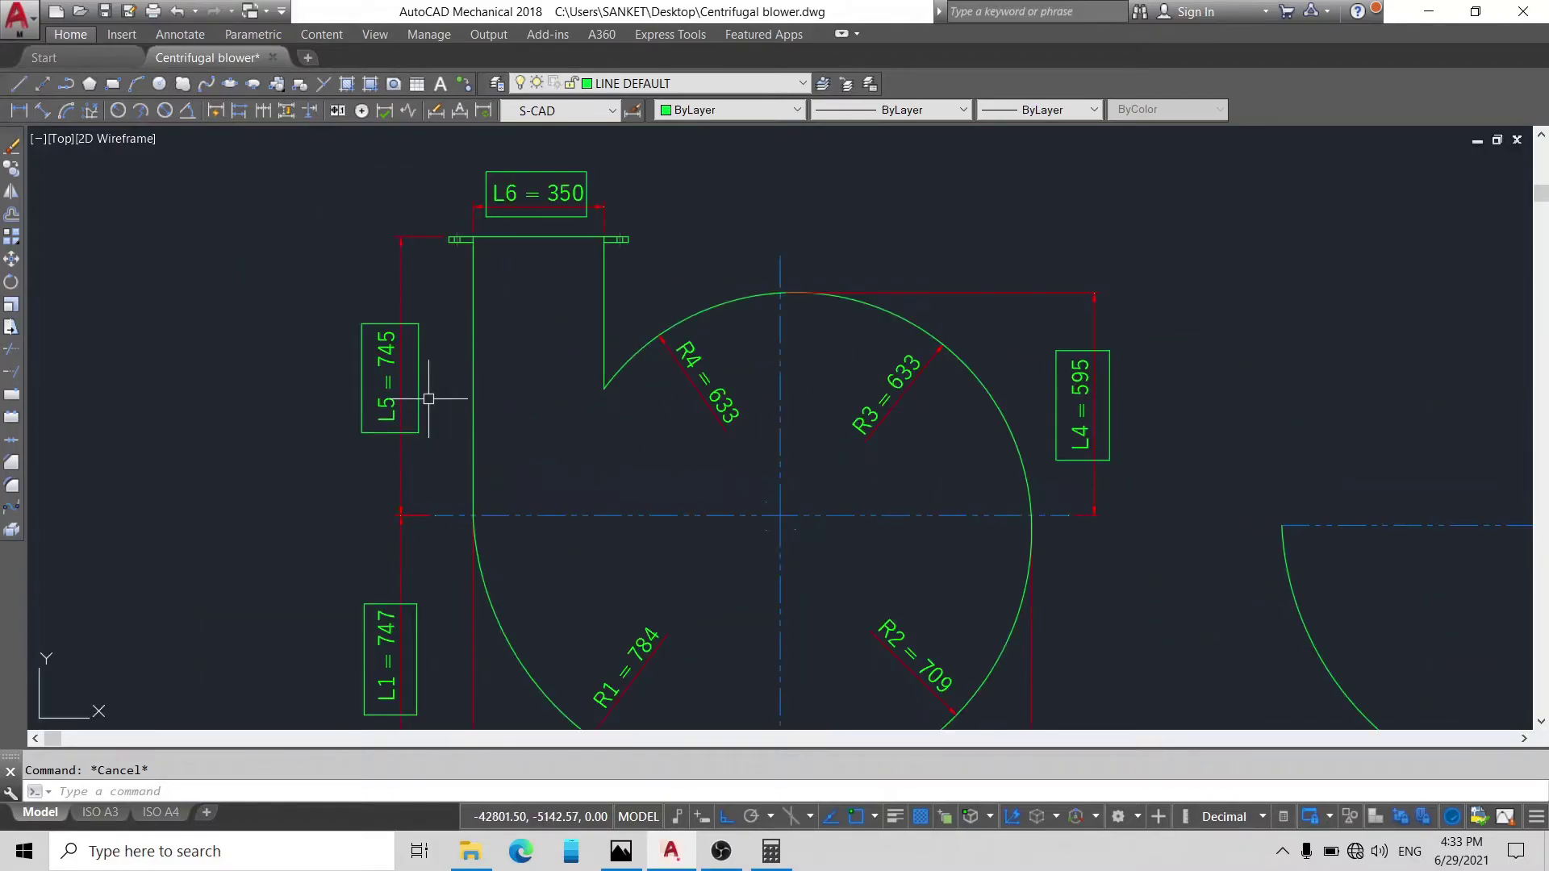
pyautogui.moveTo(403, 381); pyautogui.dragTo(399, 392, button='middle')
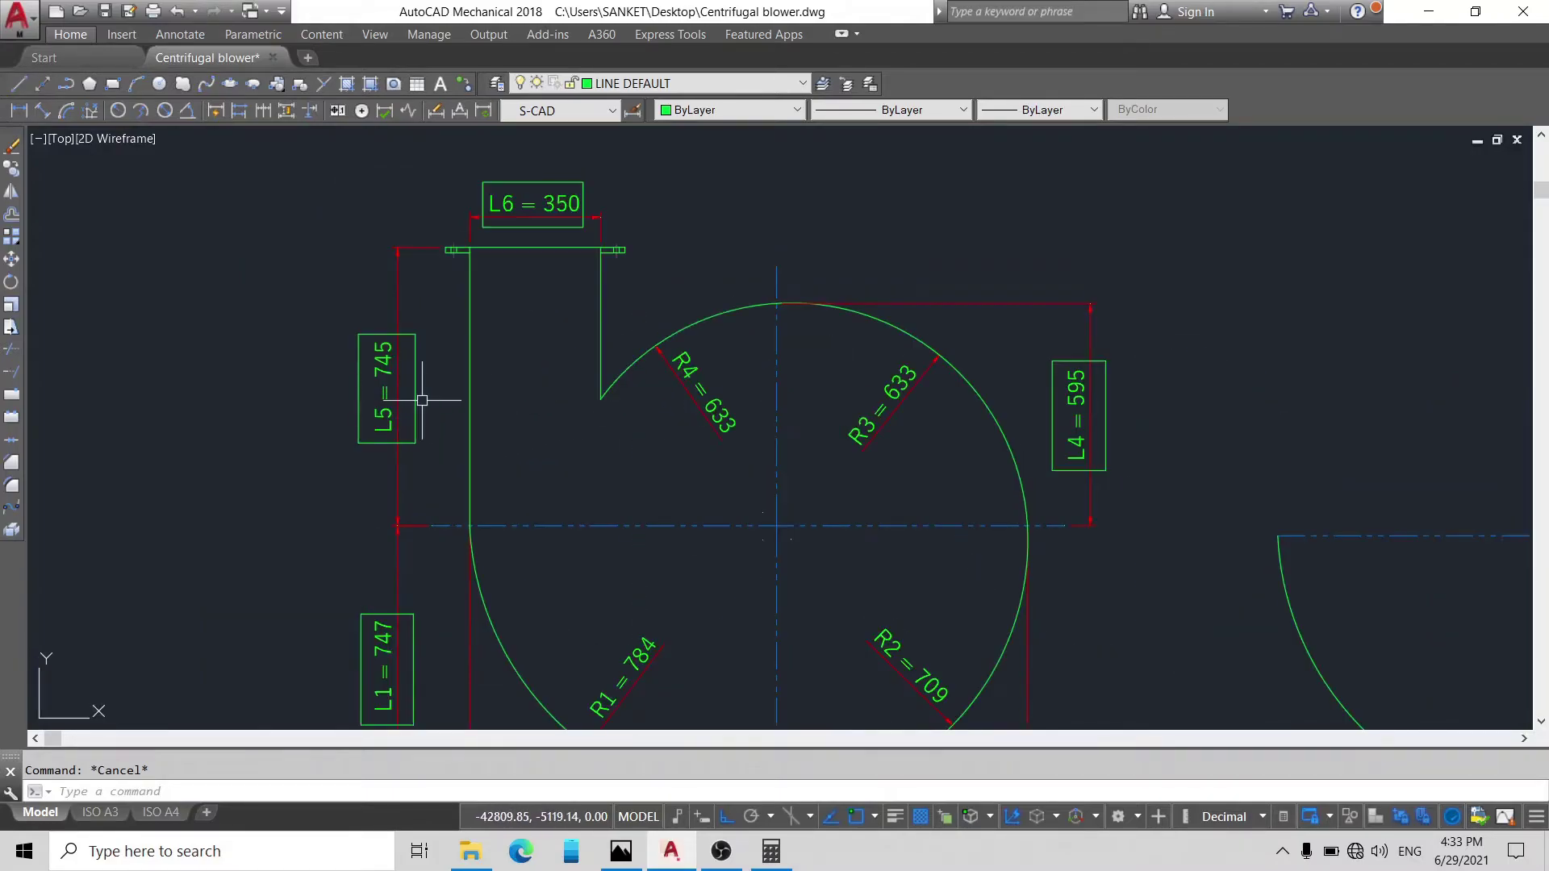
pyautogui.scroll(-2, 474, 525)
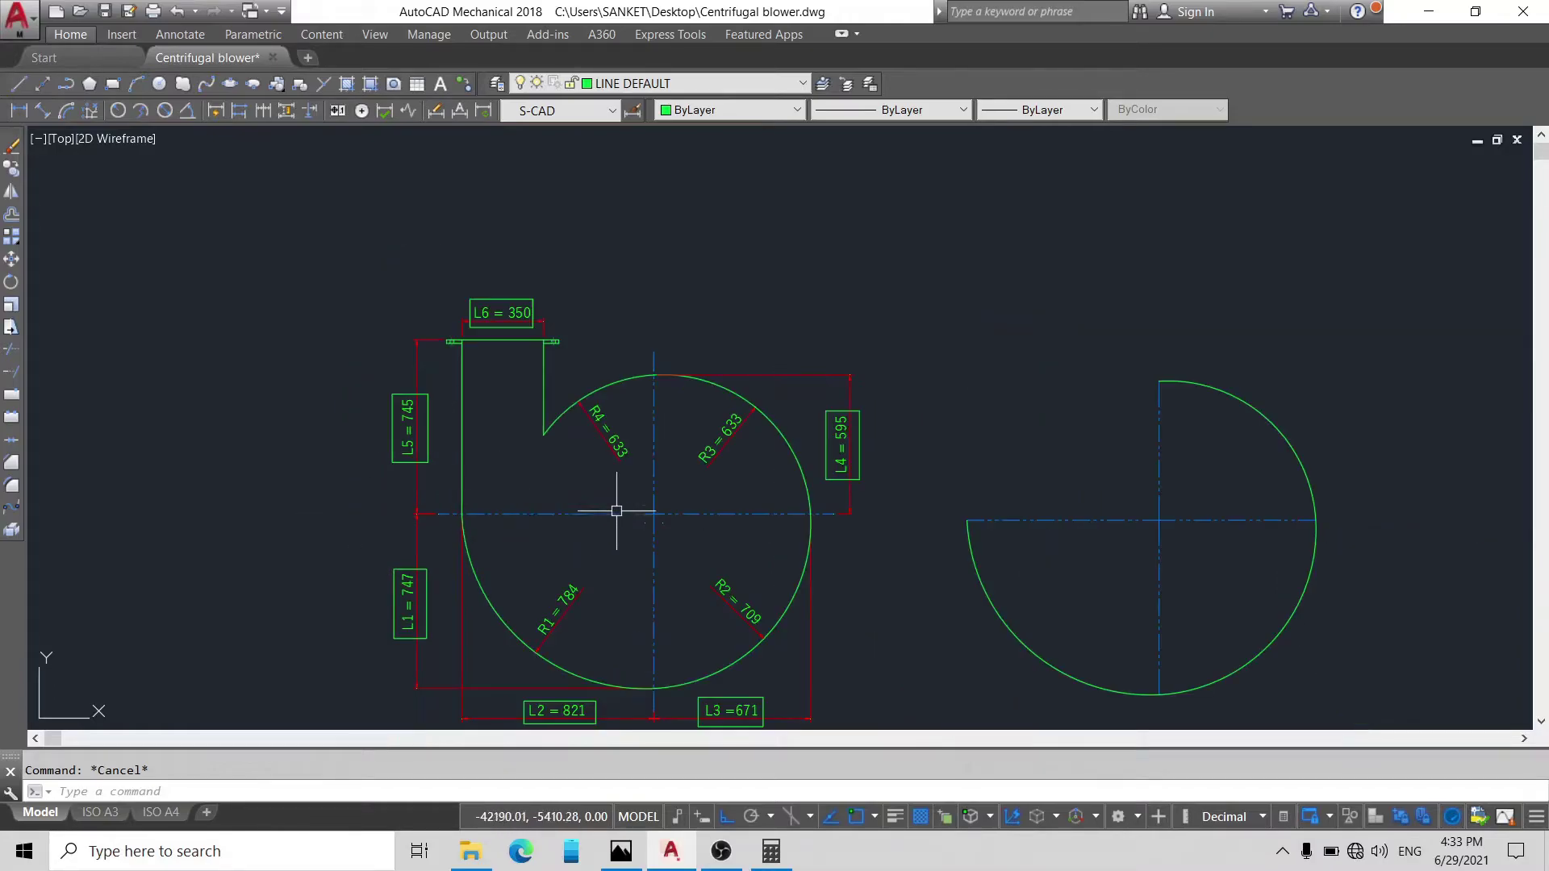
# Step: Draw a 745-long vertical line up from the half-circle's left end
pyautogui.write('L')
pyautogui.press('Return')
pyautogui.click(968, 519)
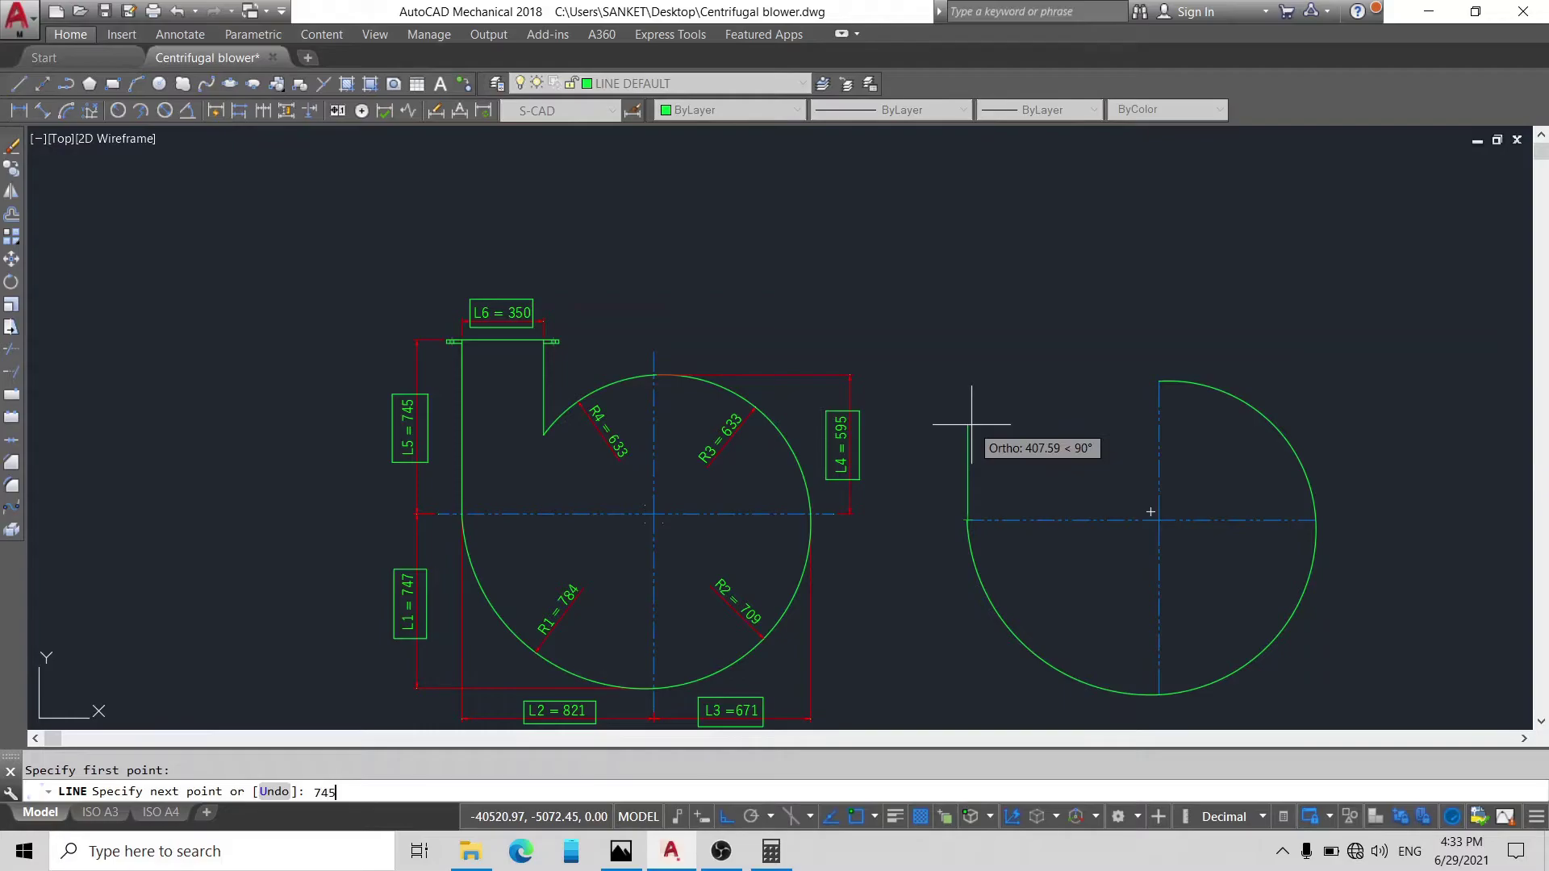
pyautogui.write('745')
pyautogui.press('Return')
pyautogui.press('Escape')
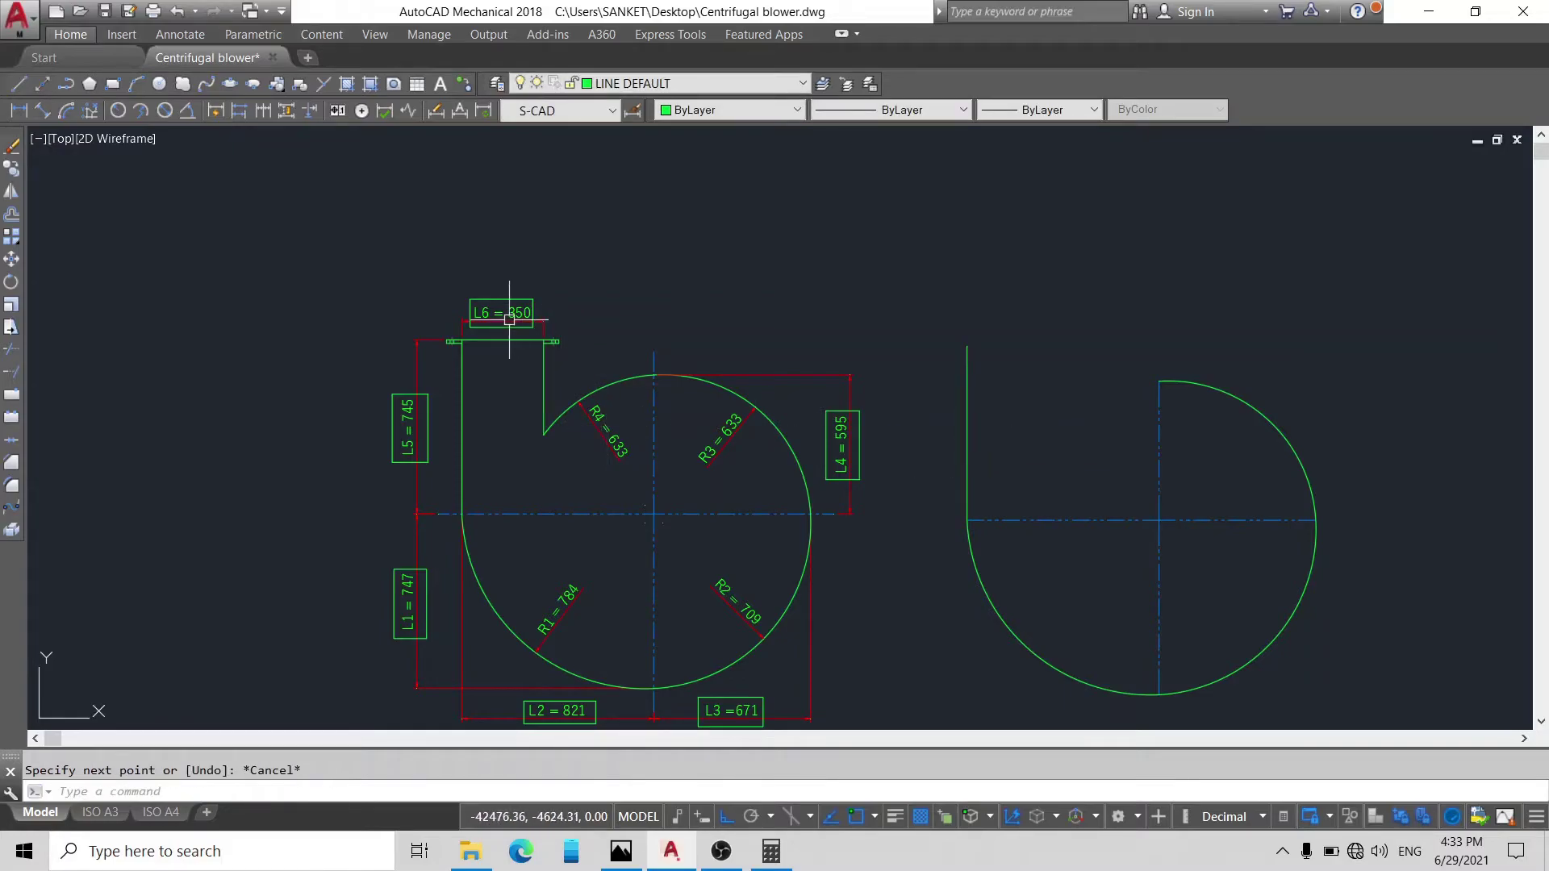
pyautogui.scroll(4, 509, 319)
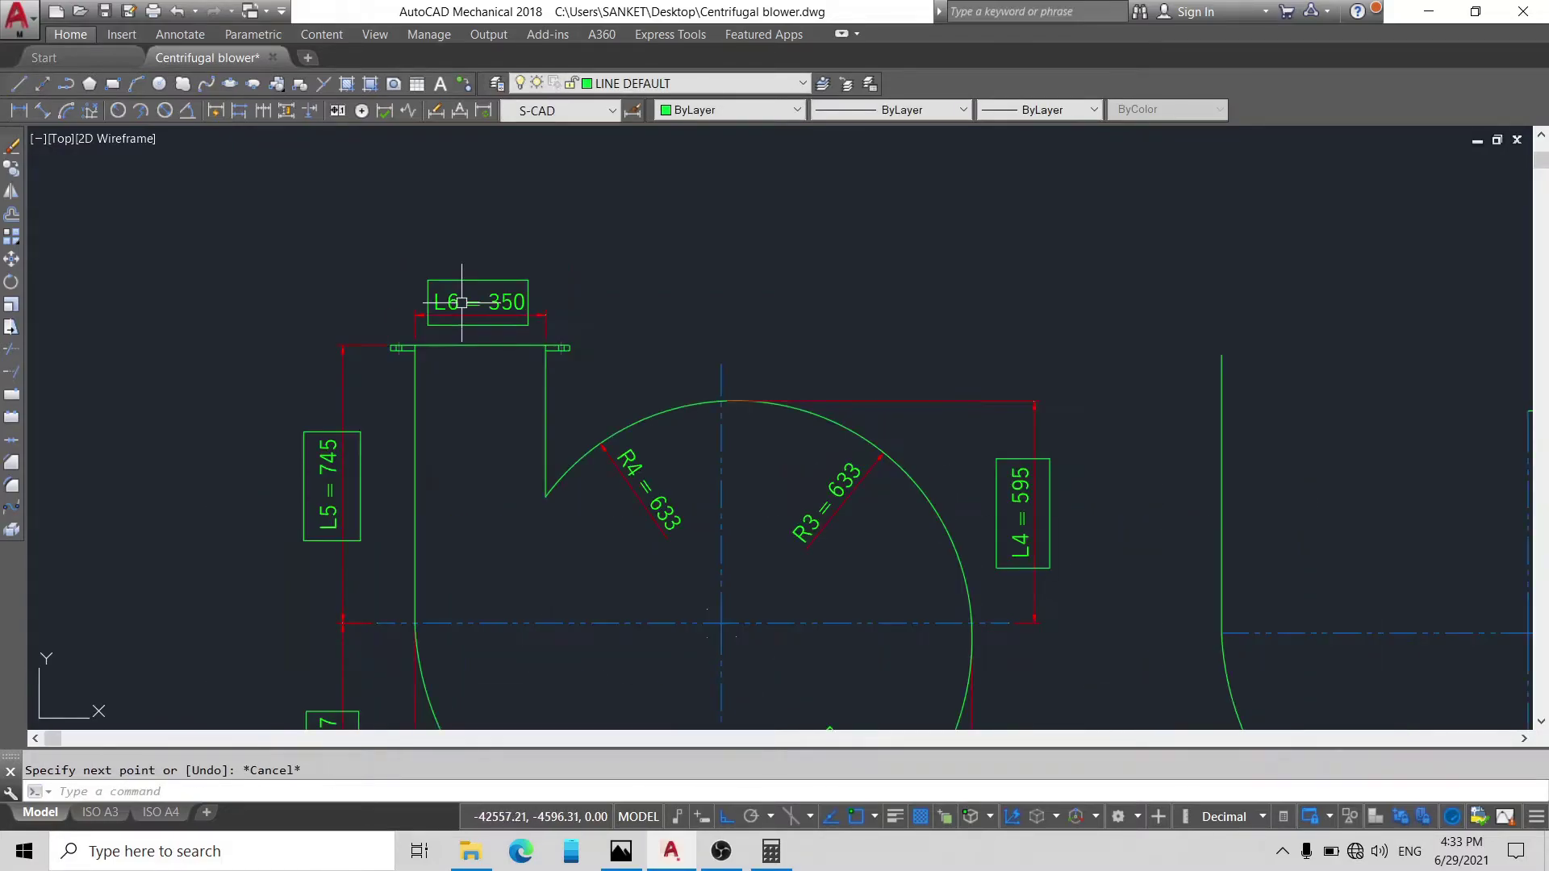
pyautogui.scroll(-1, 462, 302)
pyautogui.scroll(1, 484, 335)
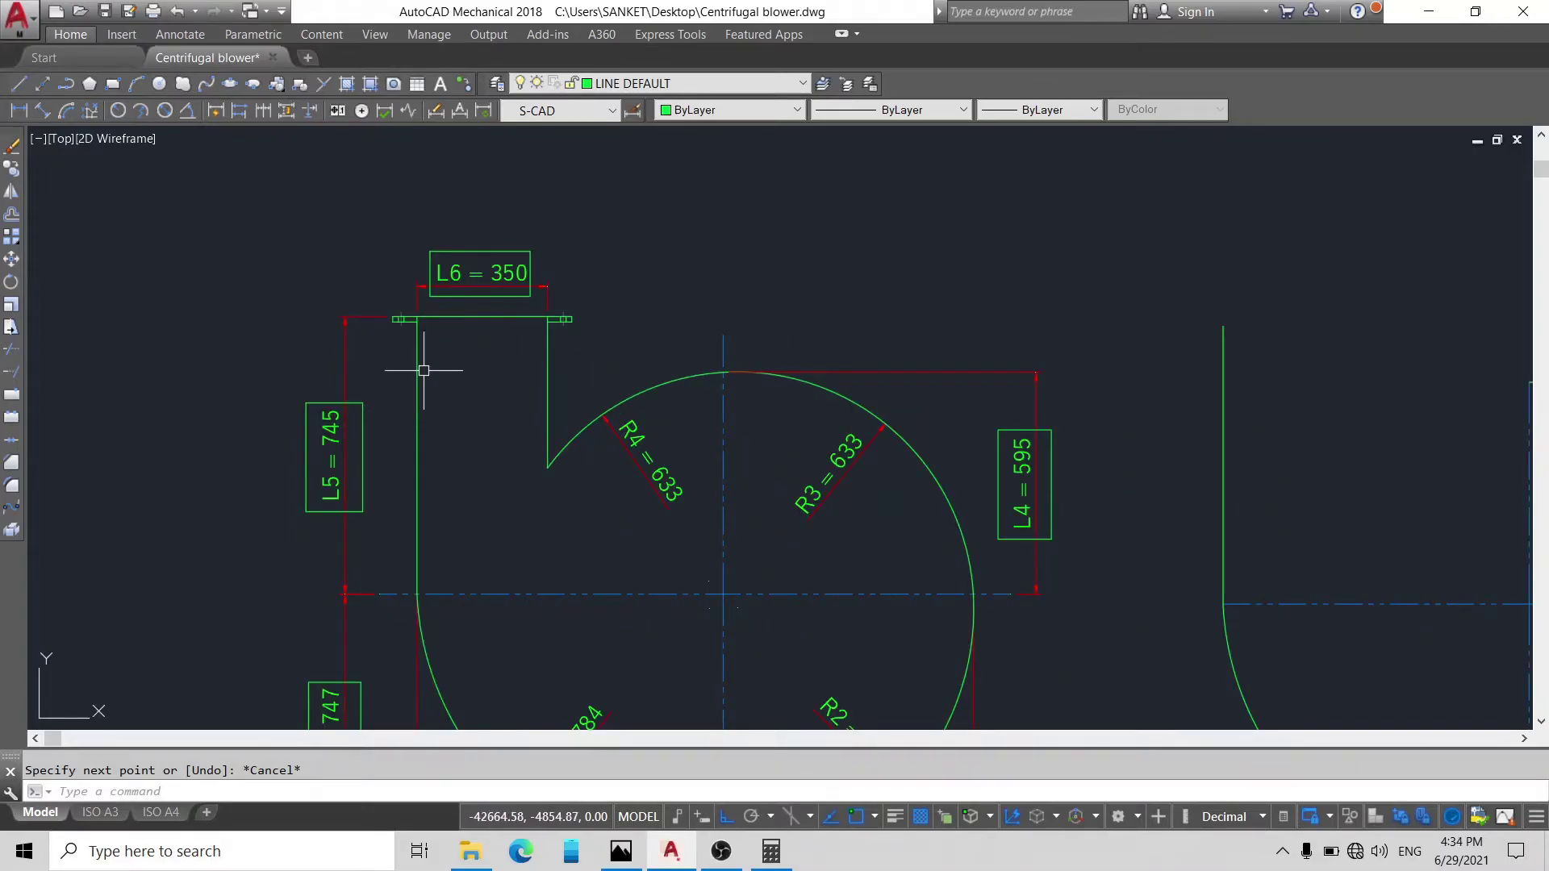
pyautogui.scroll(-2, 423, 369)
# Step: Offset the 745 wall 350 to the right for the outlet's second wall
pyautogui.write('o')
pyautogui.press('Return')
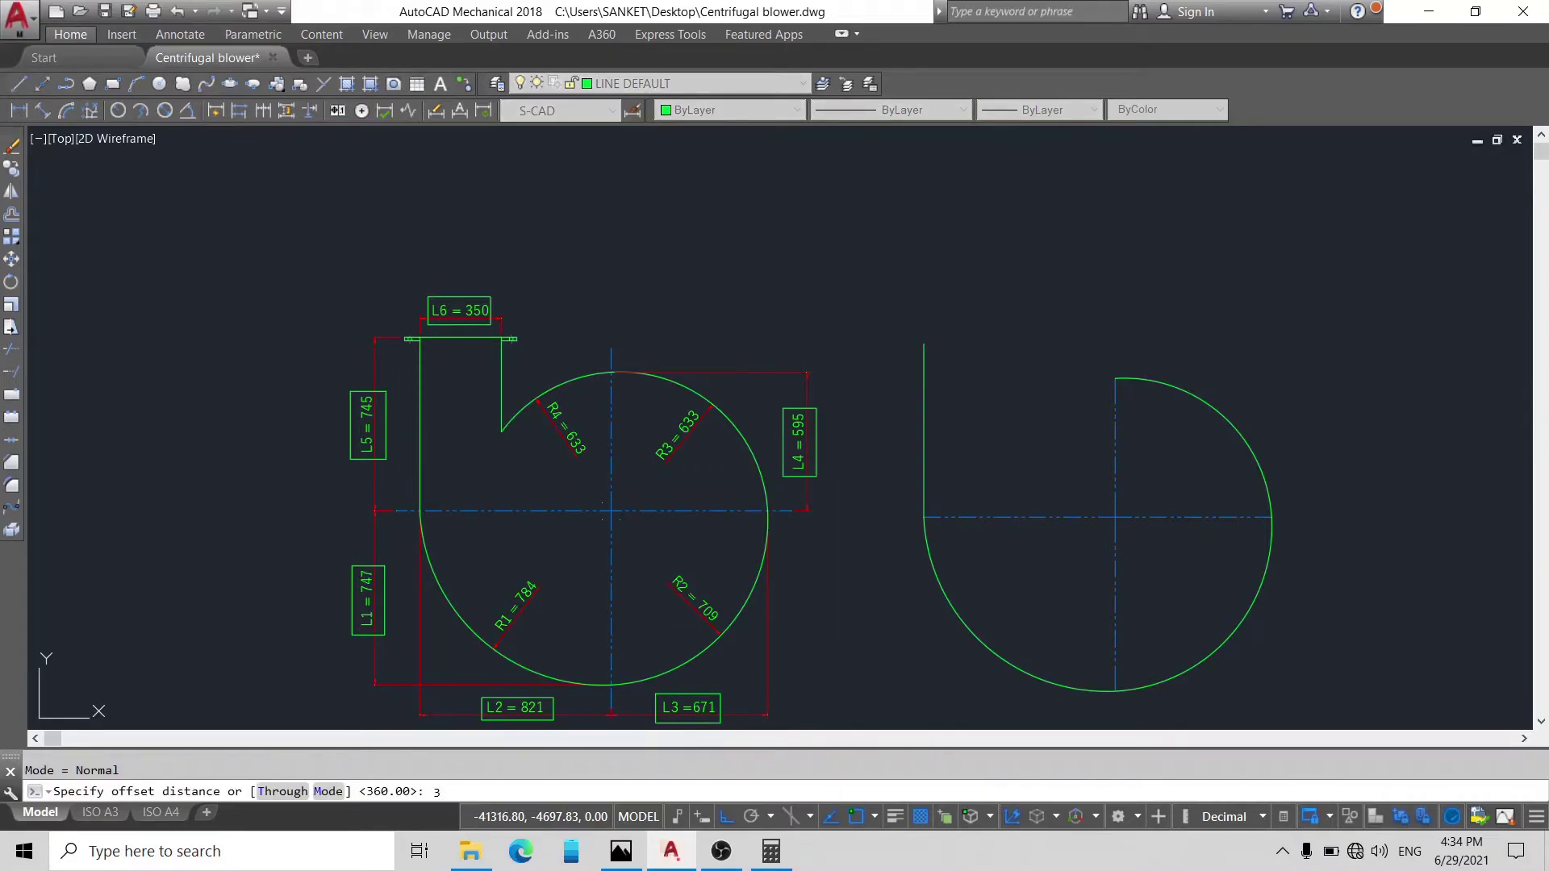
pyautogui.write('3')
pyautogui.press('Escape')
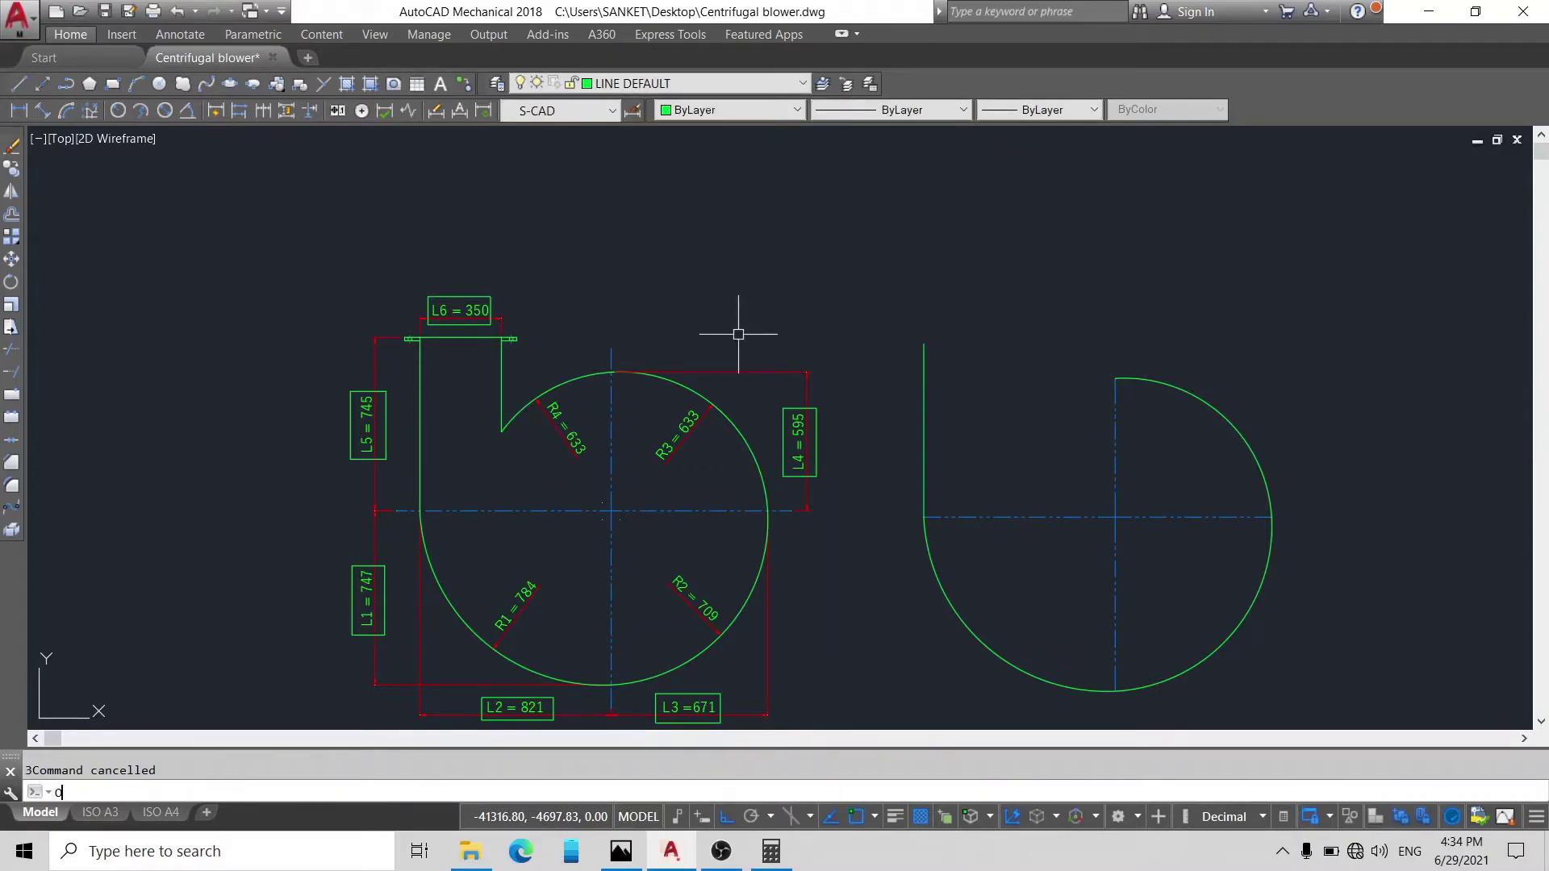
pyautogui.write('o')
pyautogui.press('Return')
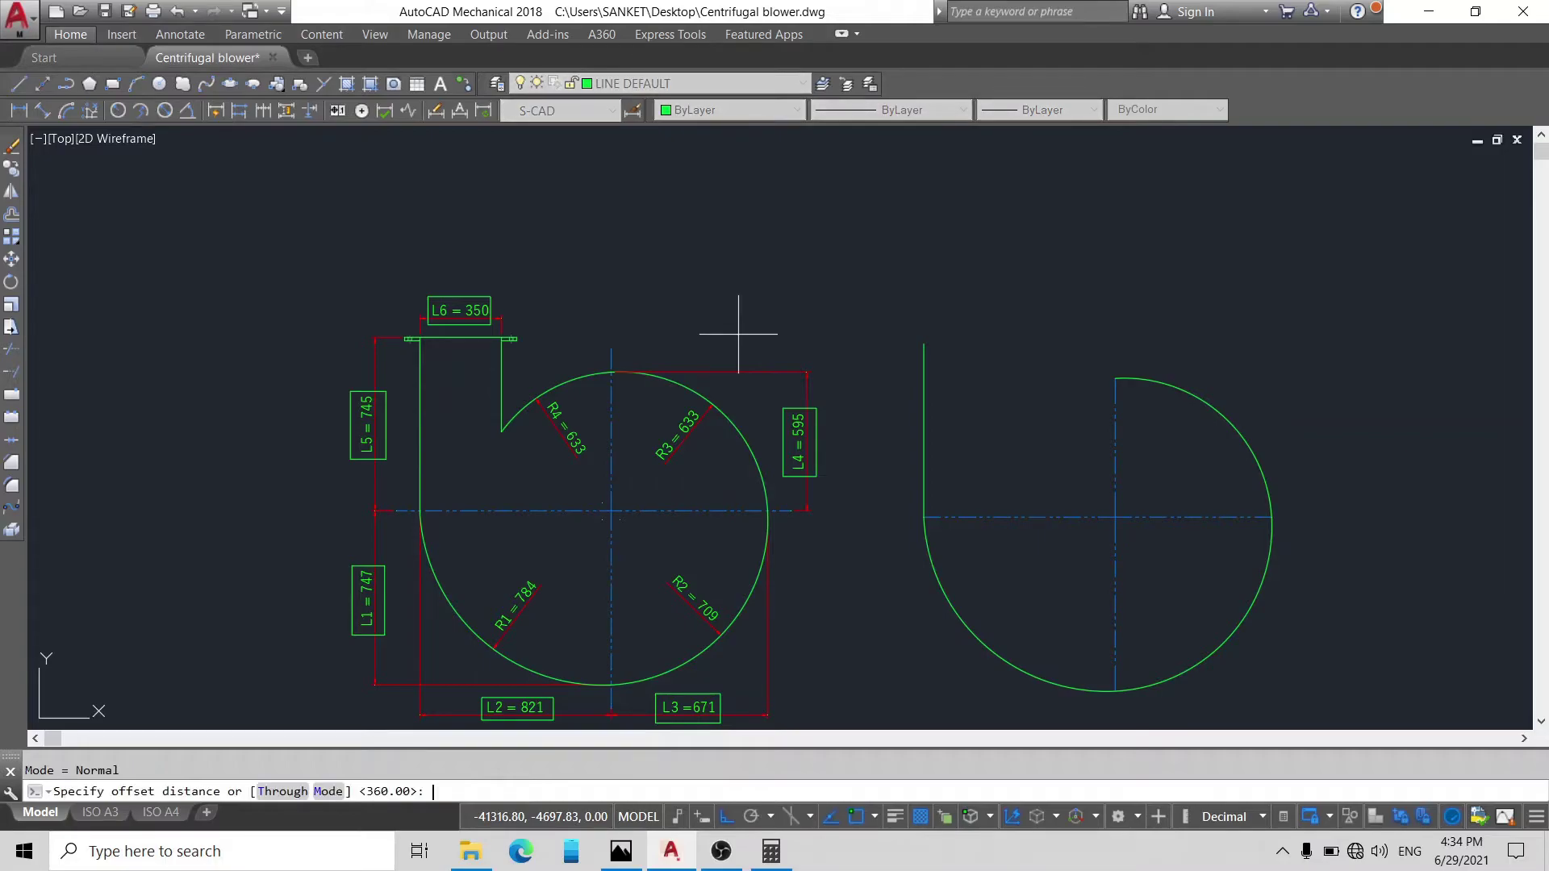
pyautogui.write('350')
pyautogui.press('Return')
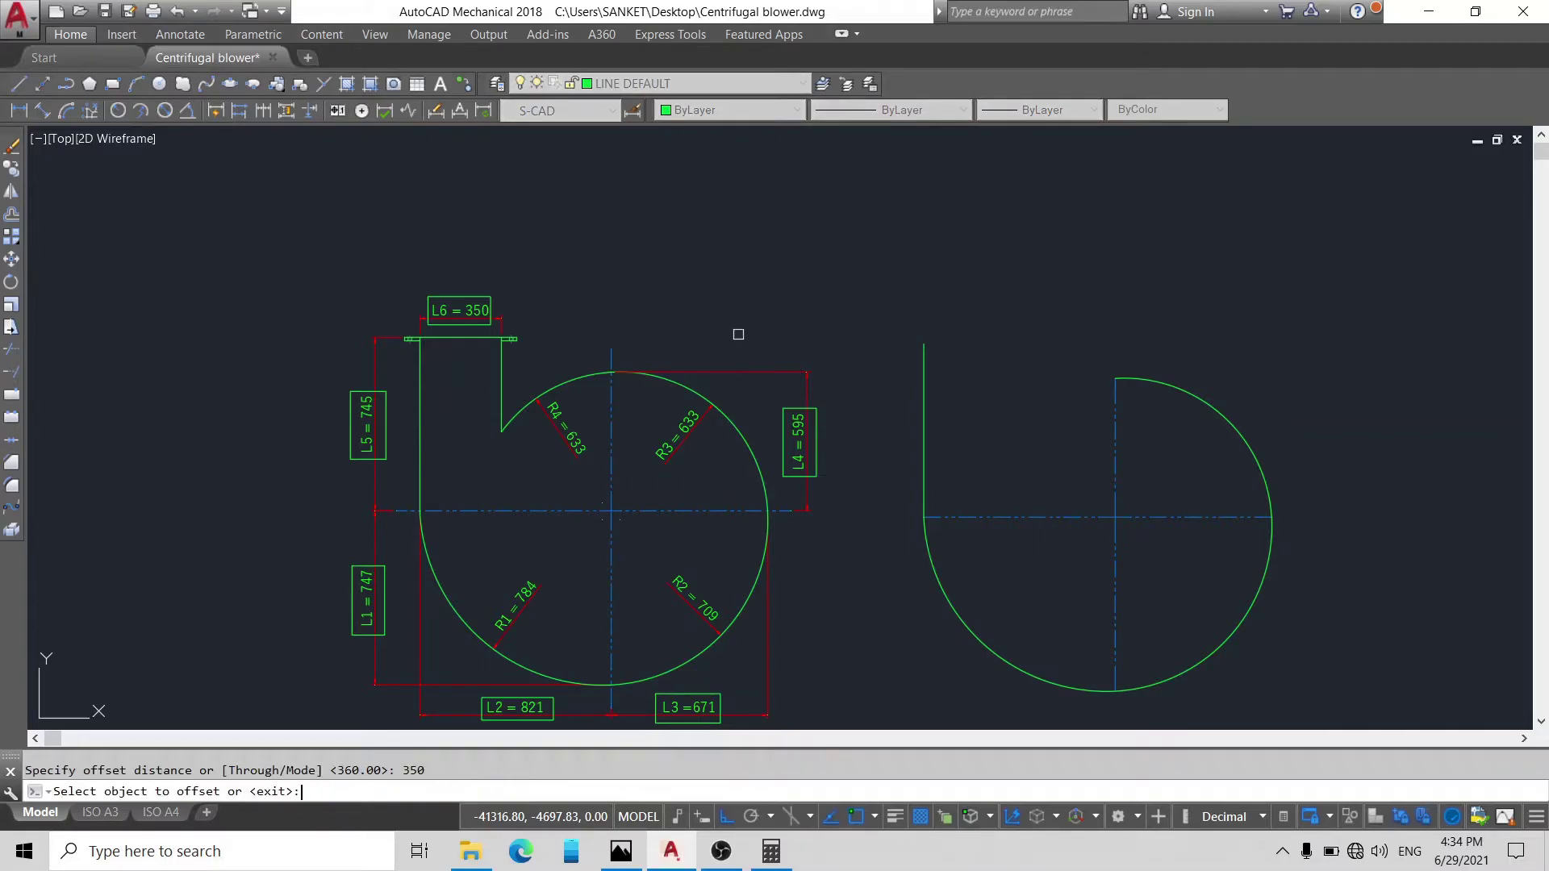
pyautogui.click(924, 394)
pyautogui.click(1053, 389)
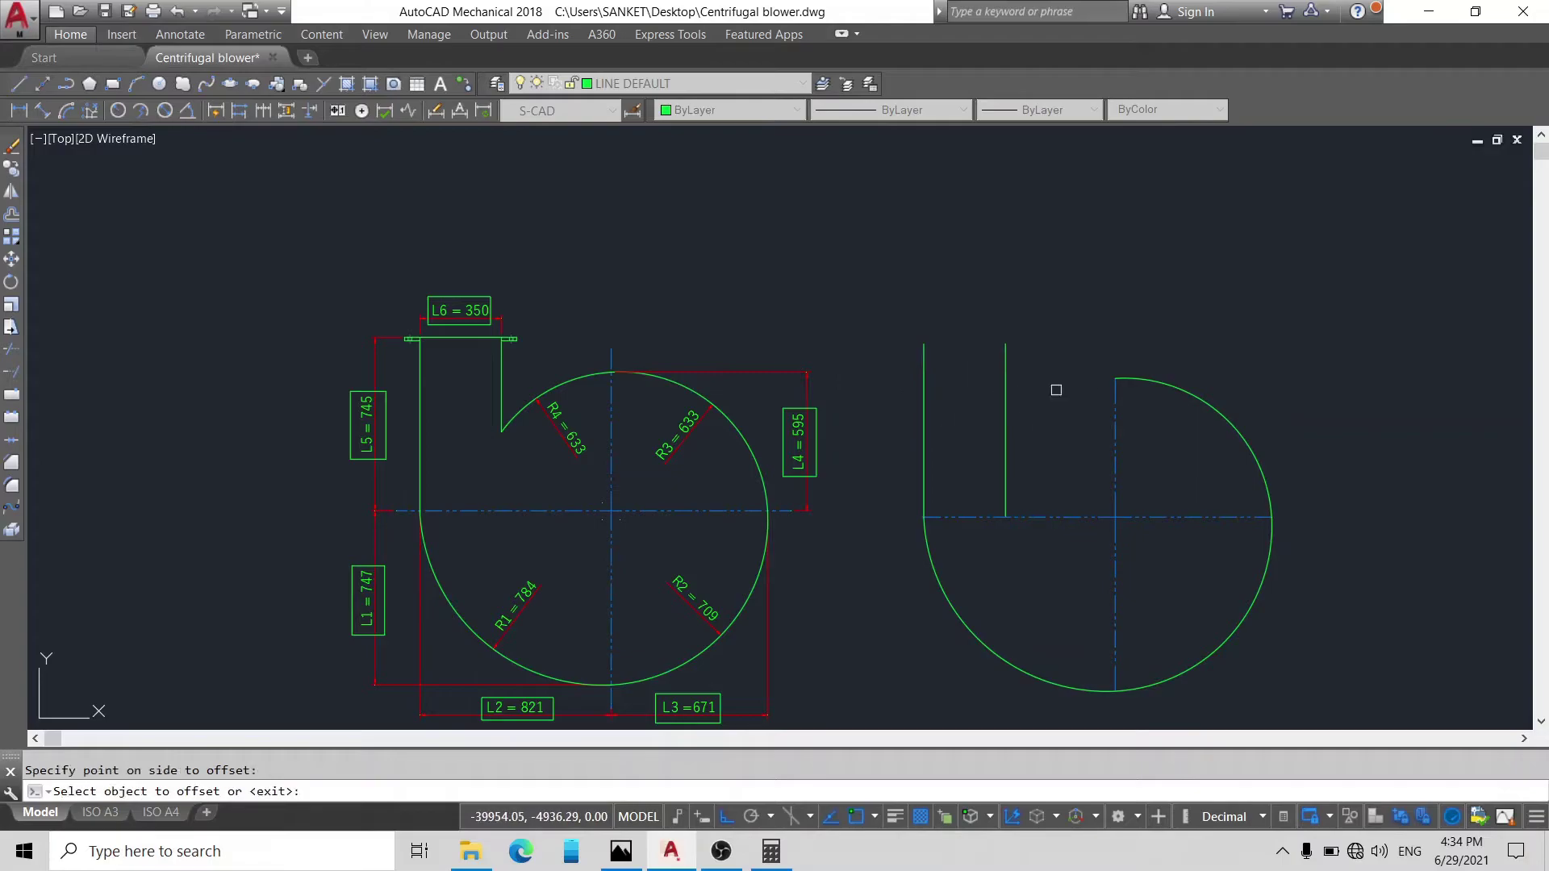
pyautogui.press('Return')
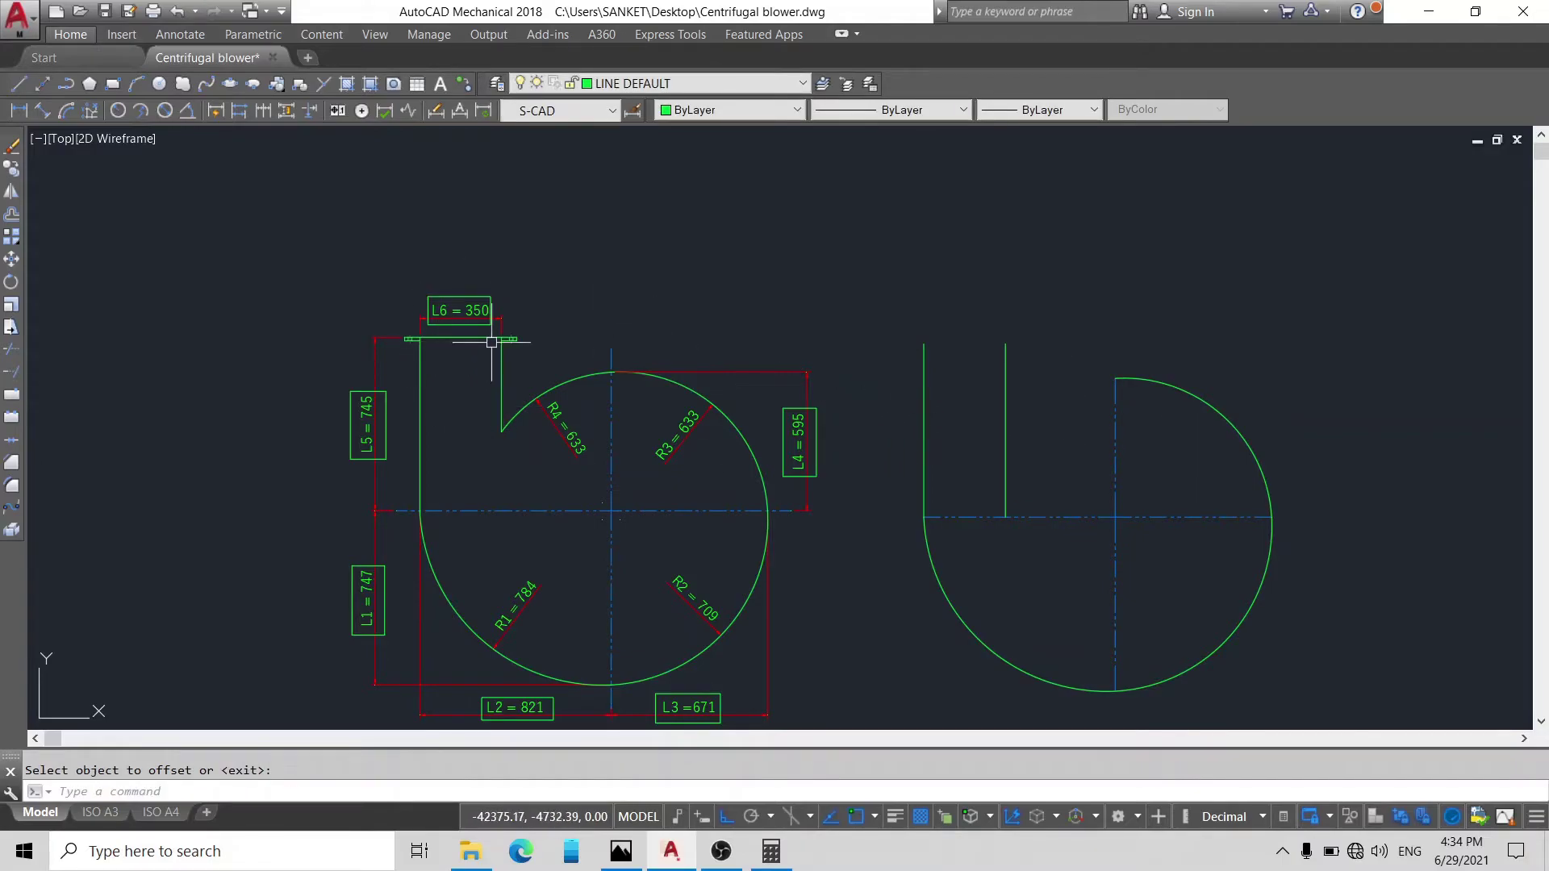
pyautogui.moveTo(498, 336); pyautogui.dragTo(443, 298, button='middle')
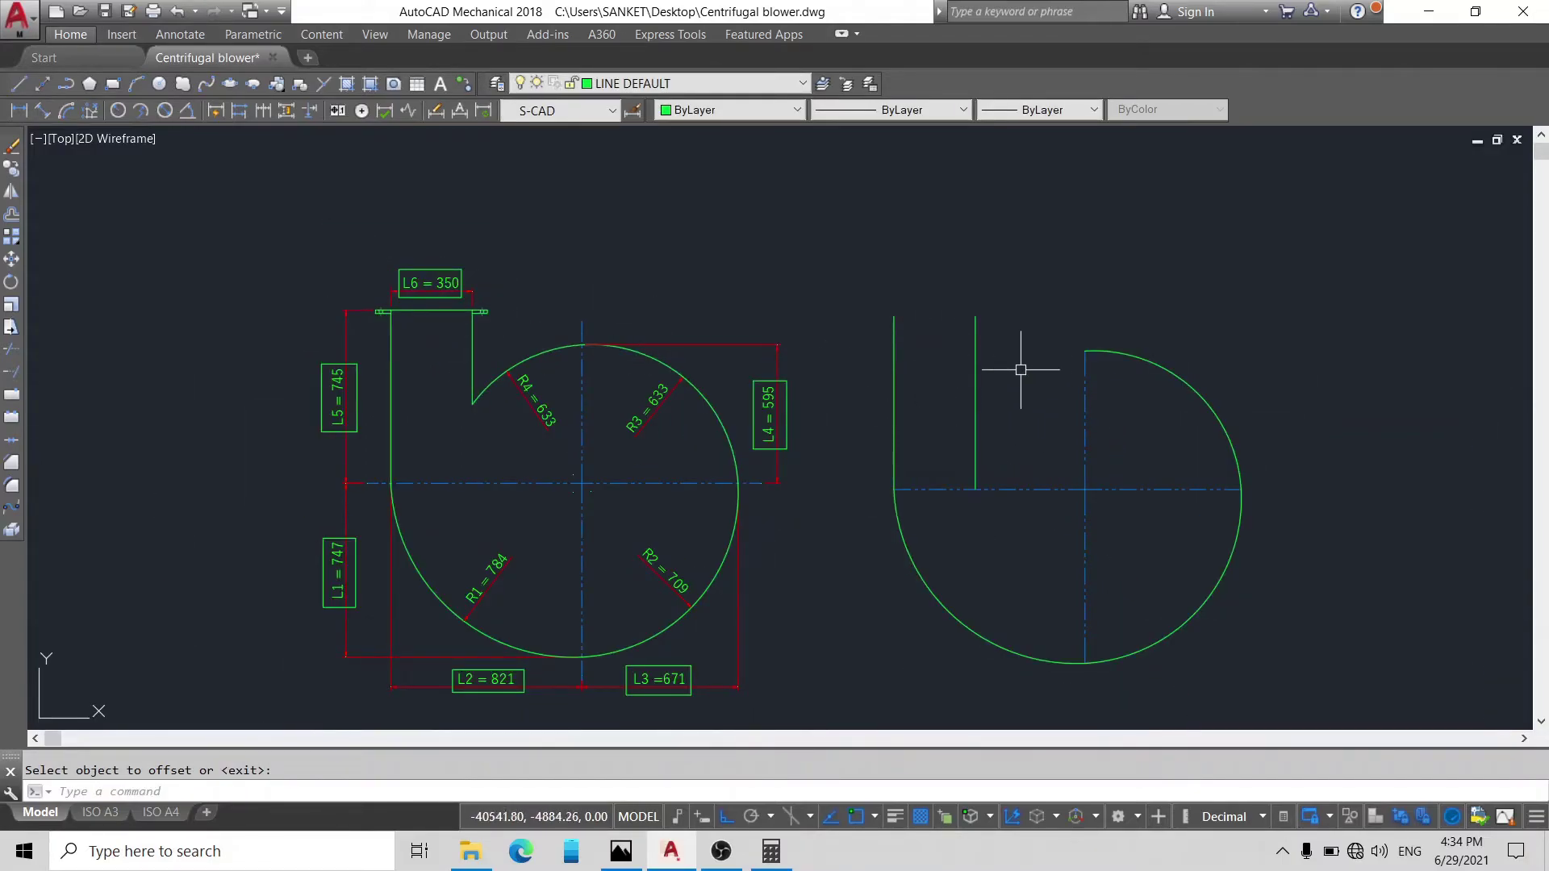
pyautogui.scroll(3, 715, 301)
pyautogui.scroll(-3, 716, 336)
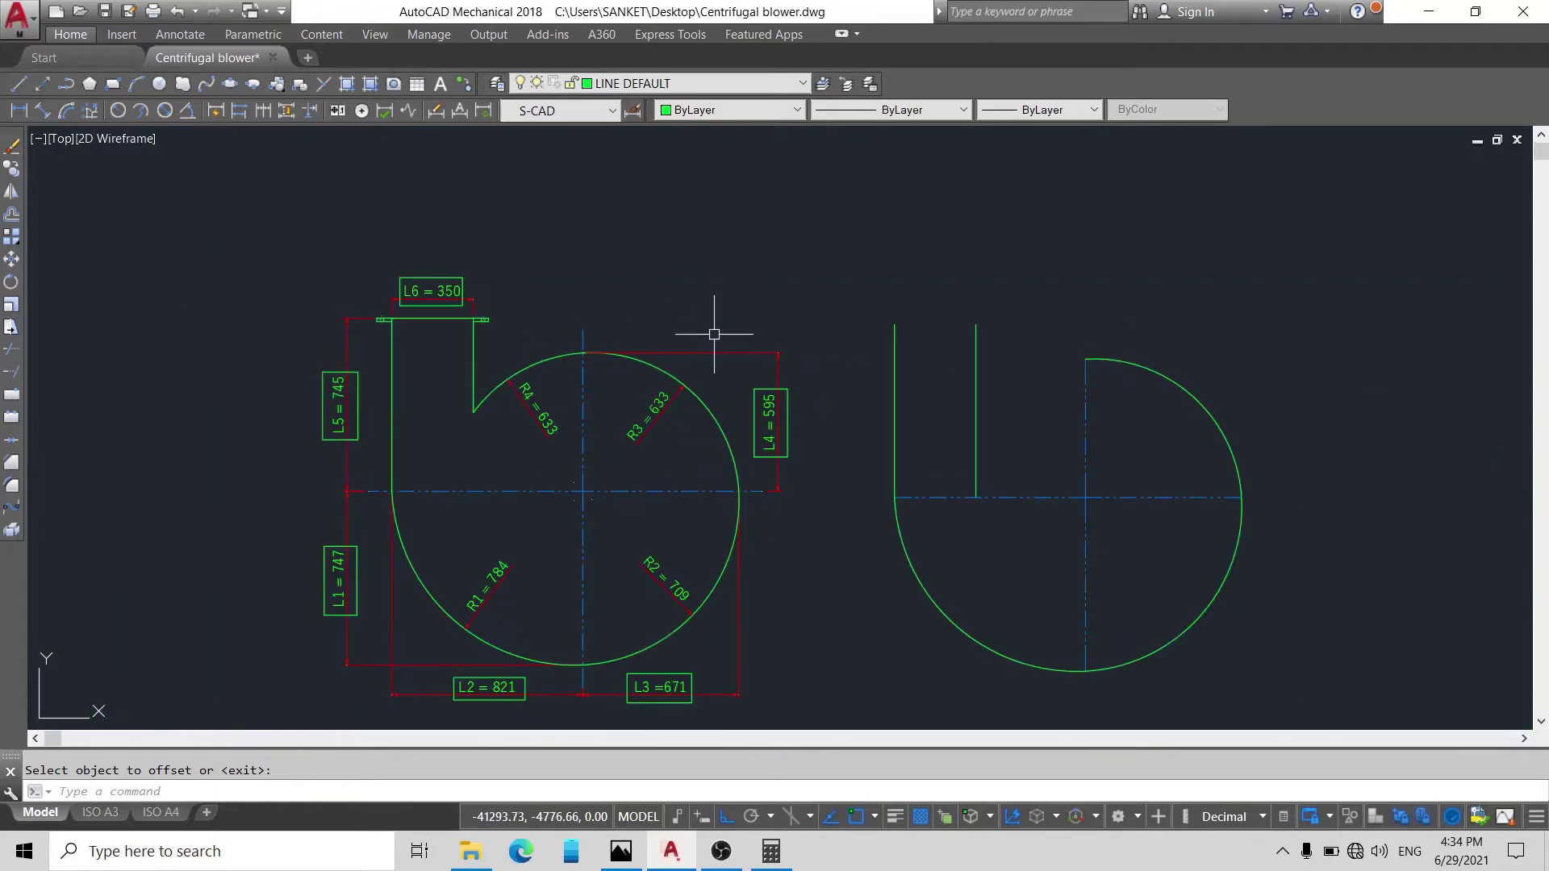
pyautogui.scroll(5, 538, 396)
pyautogui.scroll(-4, 538, 396)
pyautogui.scroll(2, 525, 391)
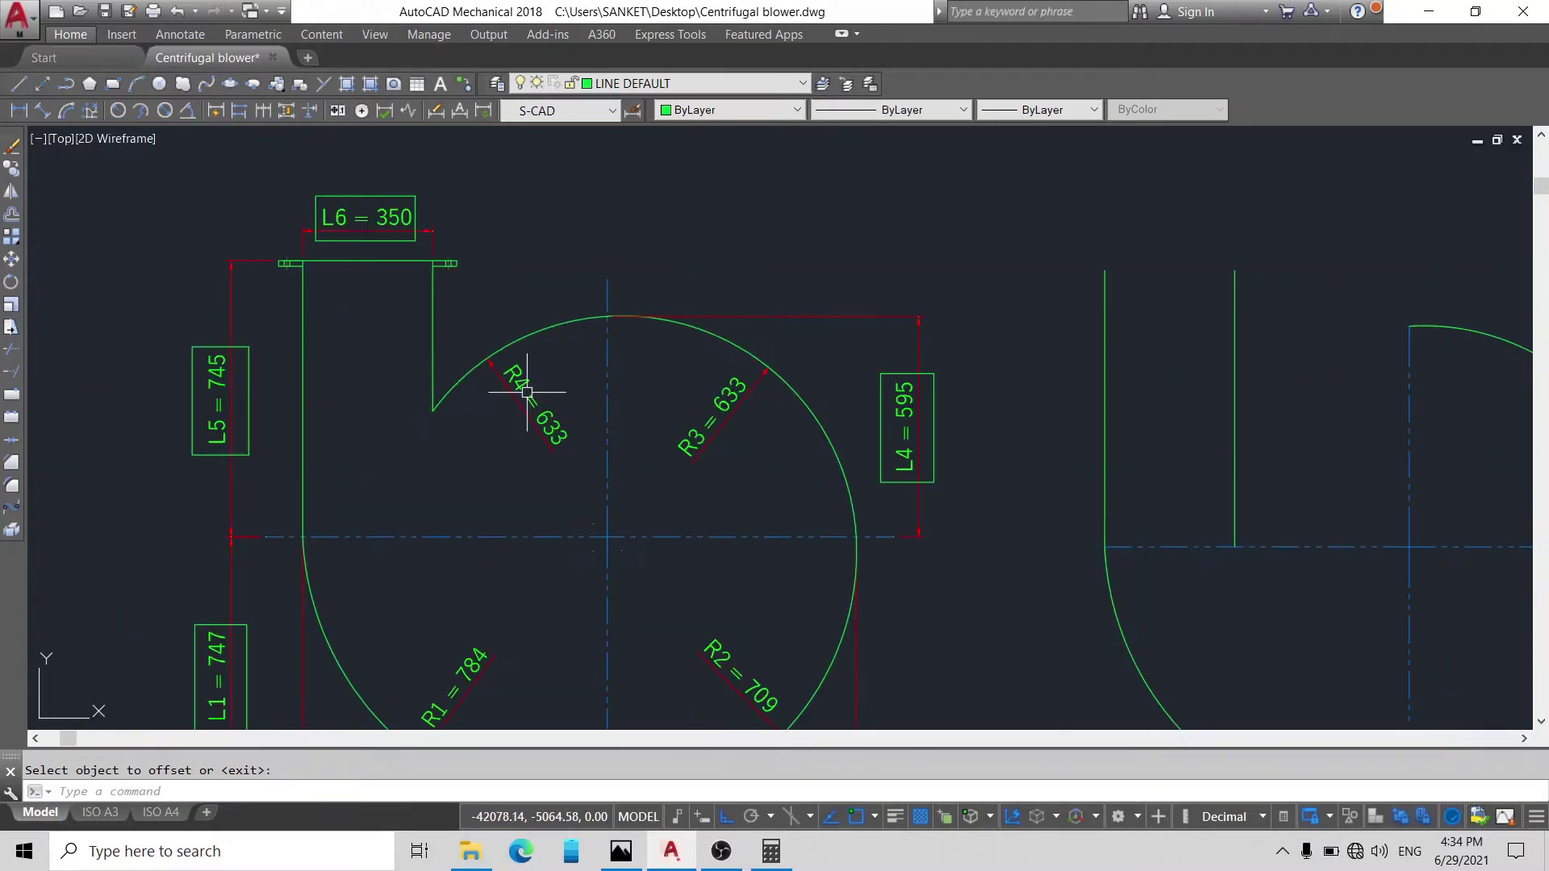
pyautogui.scroll(-2, 525, 391)
pyautogui.scroll(2, 501, 388)
pyautogui.scroll(-2, 518, 398)
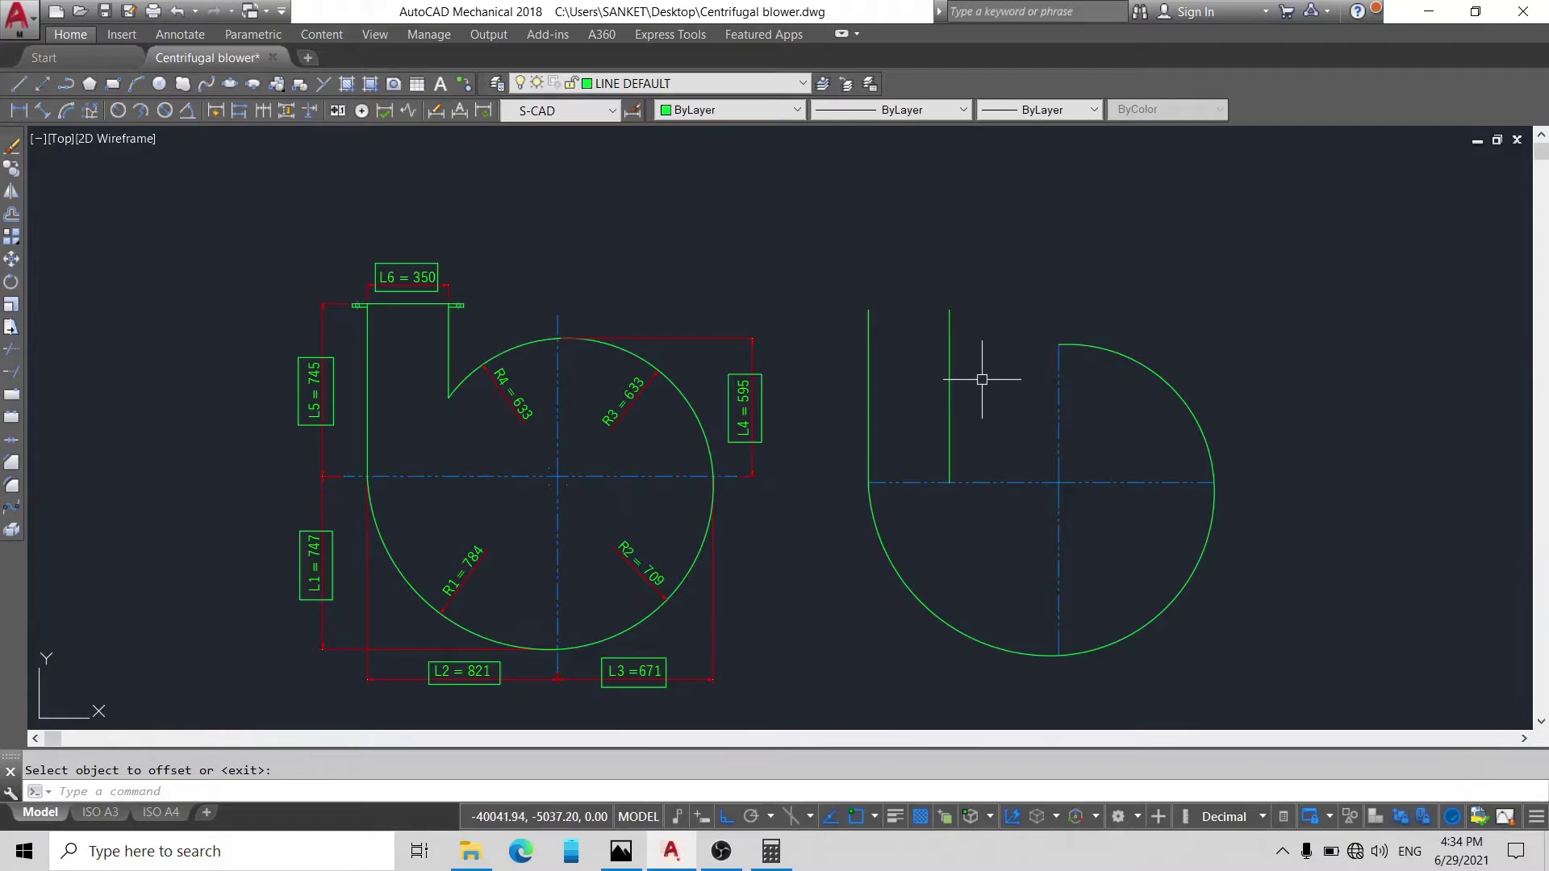
# Step: Extend the casing arc to the inner outlet wall with EXTEND
pyautogui.write('x')
pyautogui.press('Return')
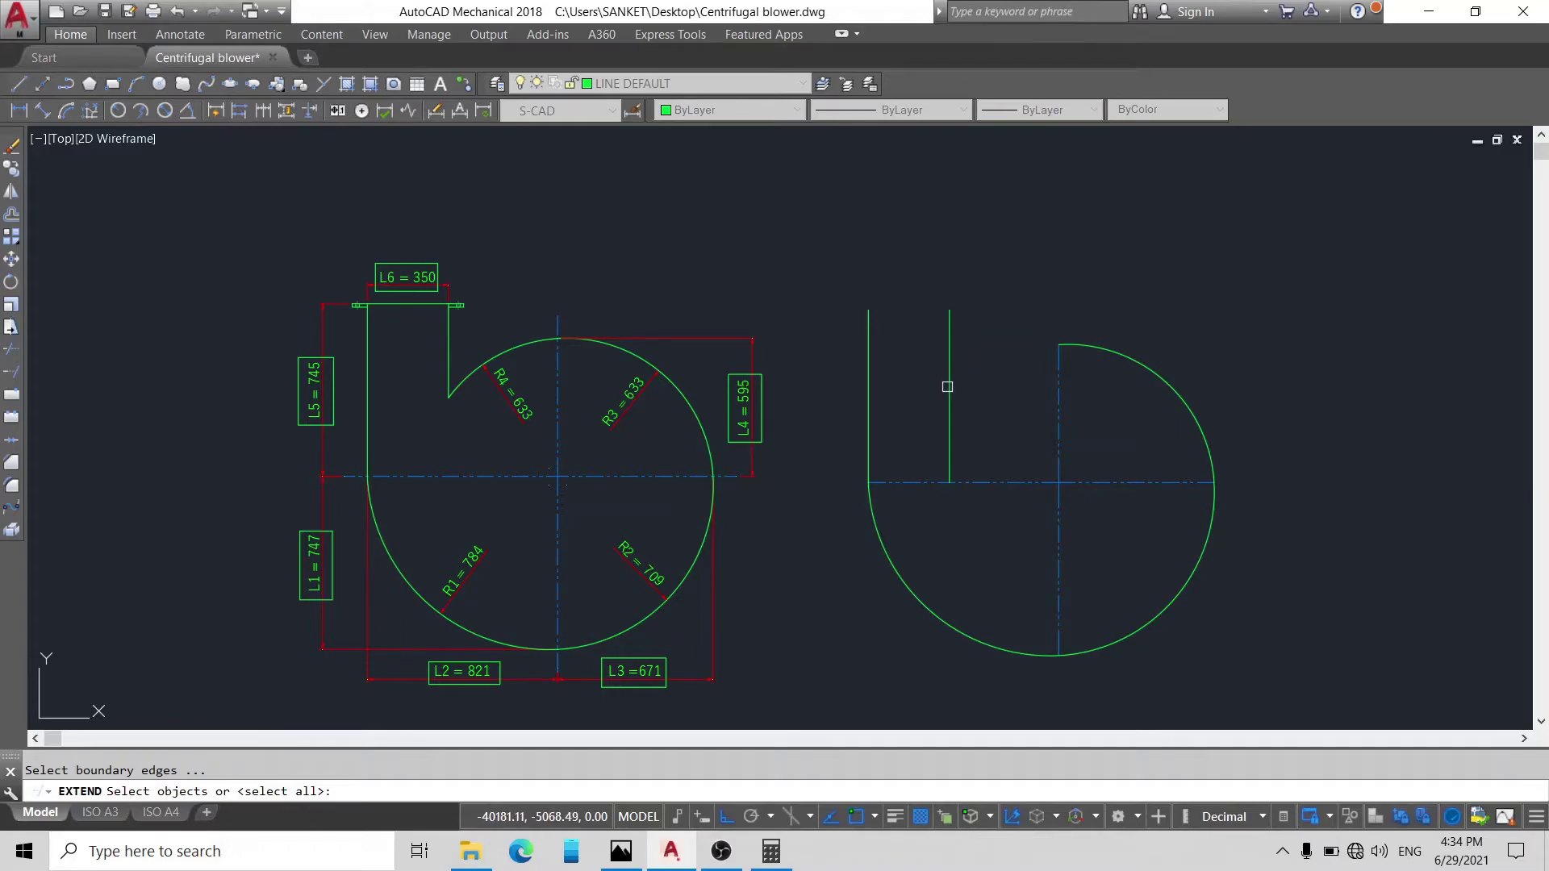
pyautogui.click(949, 387)
pyautogui.press('Return')
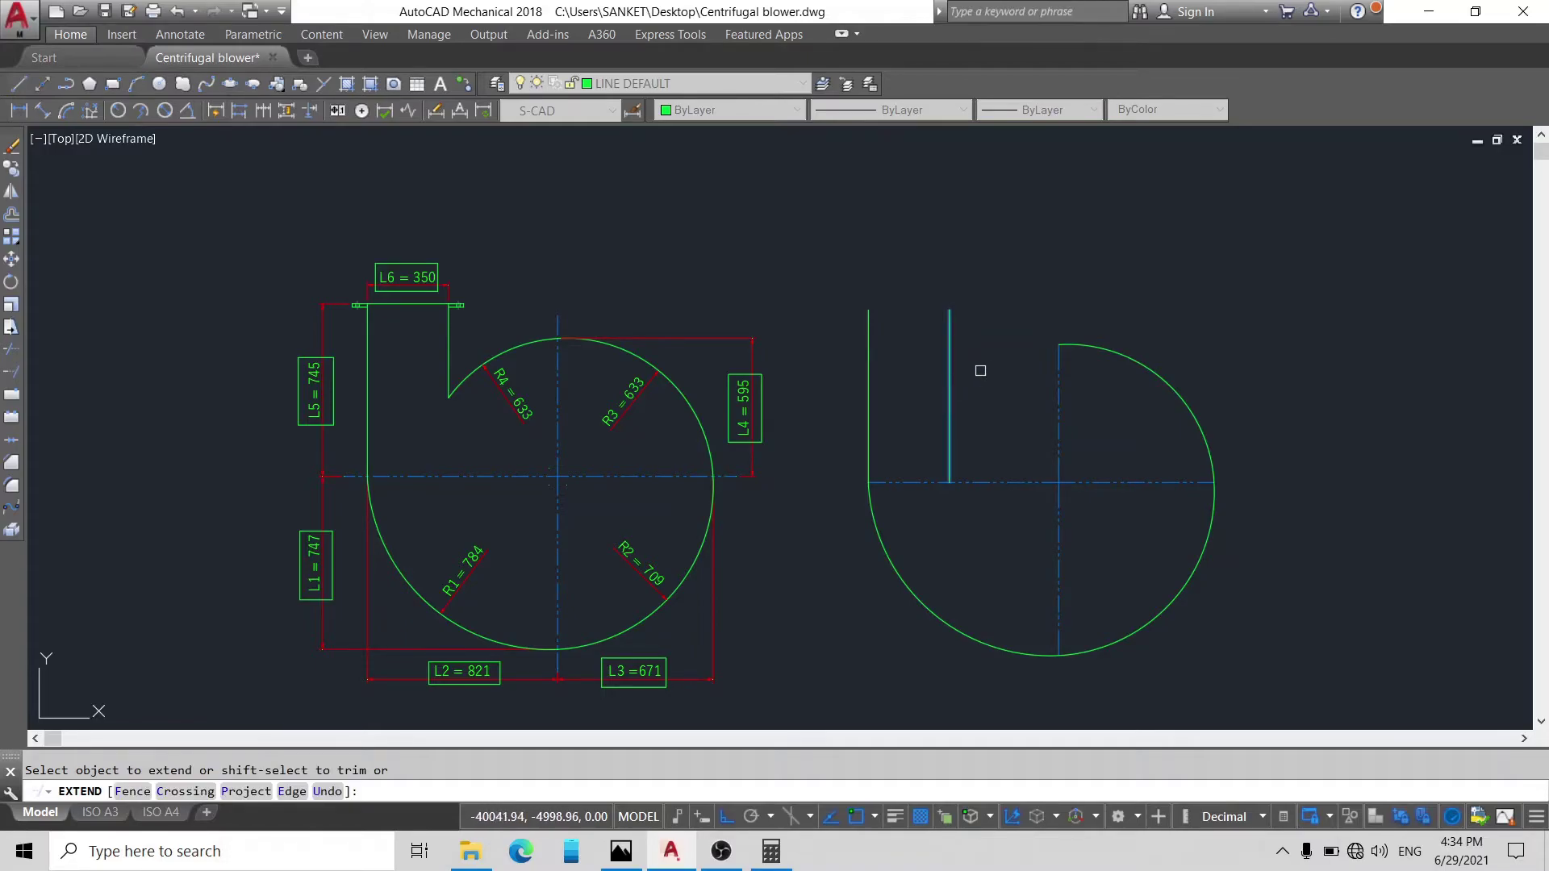
pyautogui.click(1091, 345)
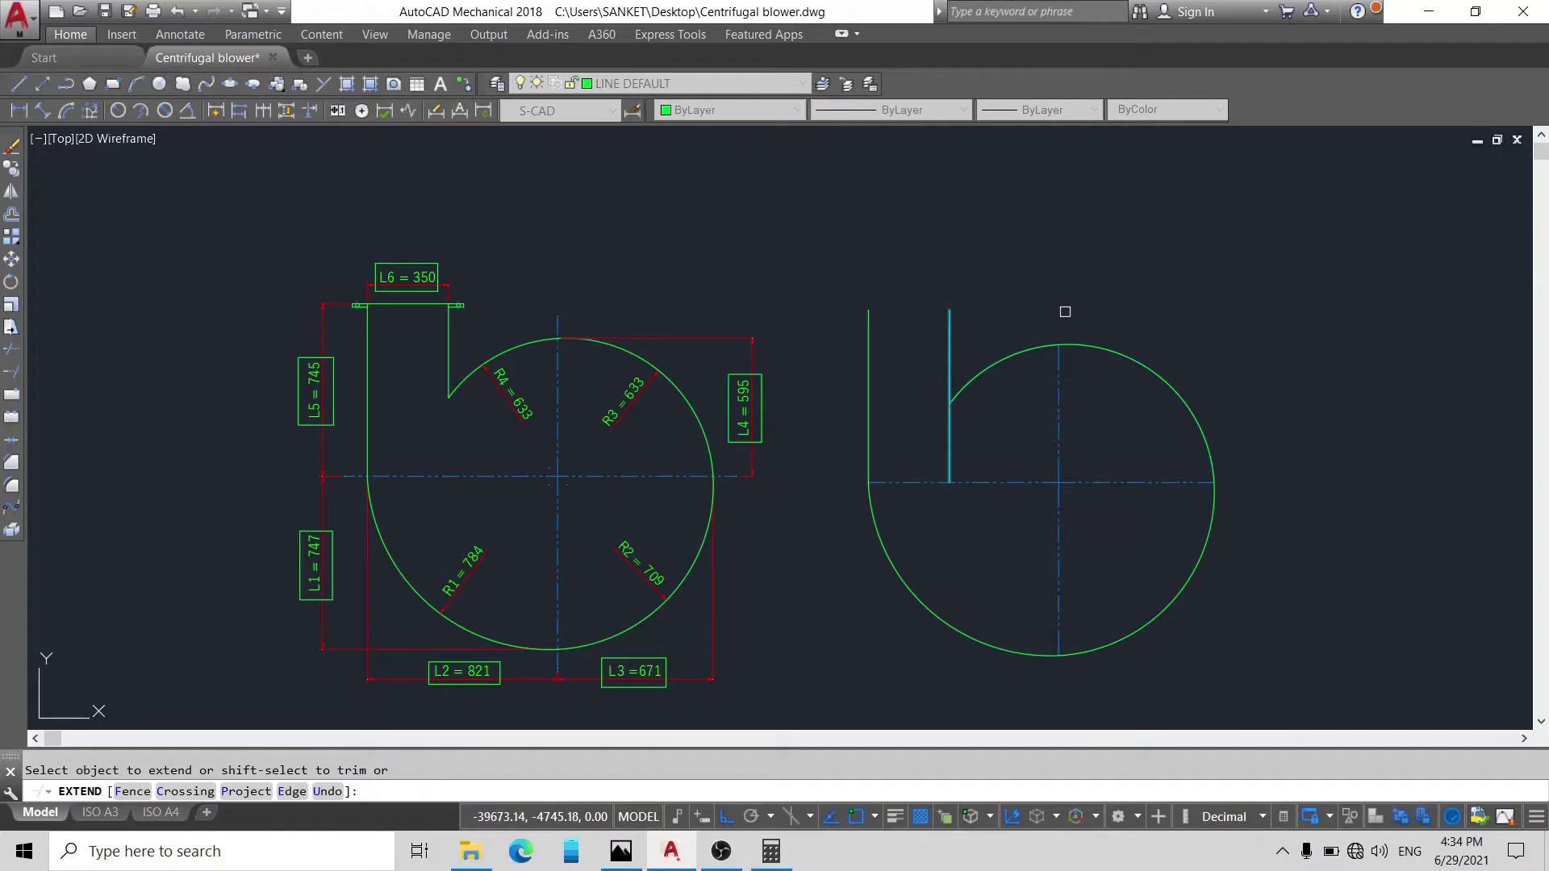
pyautogui.rightClick(1065, 313)
pyautogui.click(1085, 322)
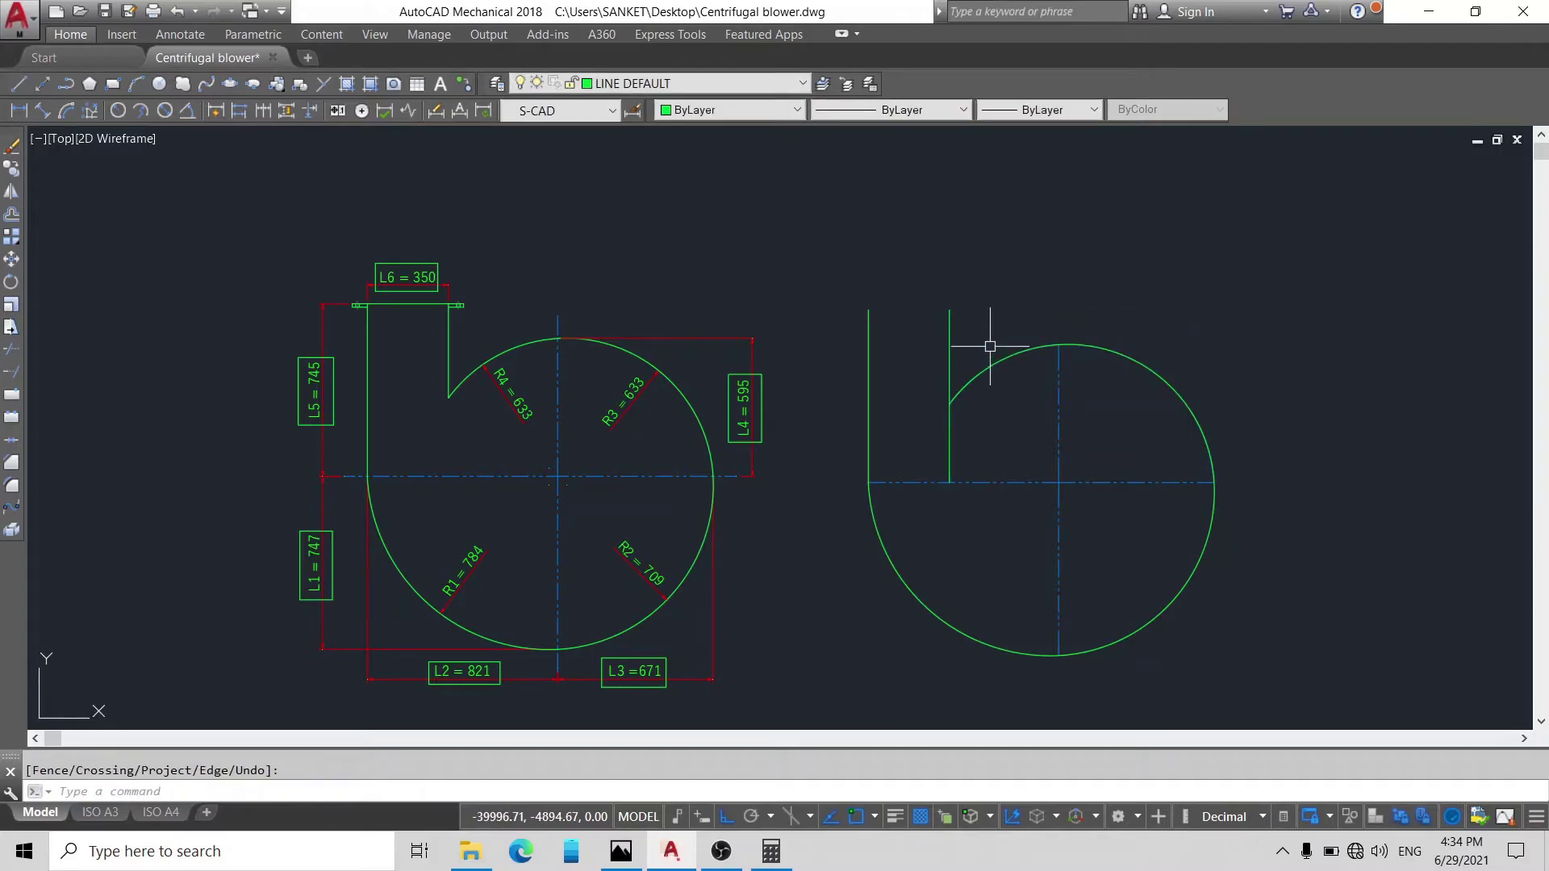
# Step: Trim the inner wall below the arc, using the arc as cutting edge
pyautogui.write('tr')
pyautogui.press('Return')
pyautogui.click(989, 364)
pyautogui.press('Return')
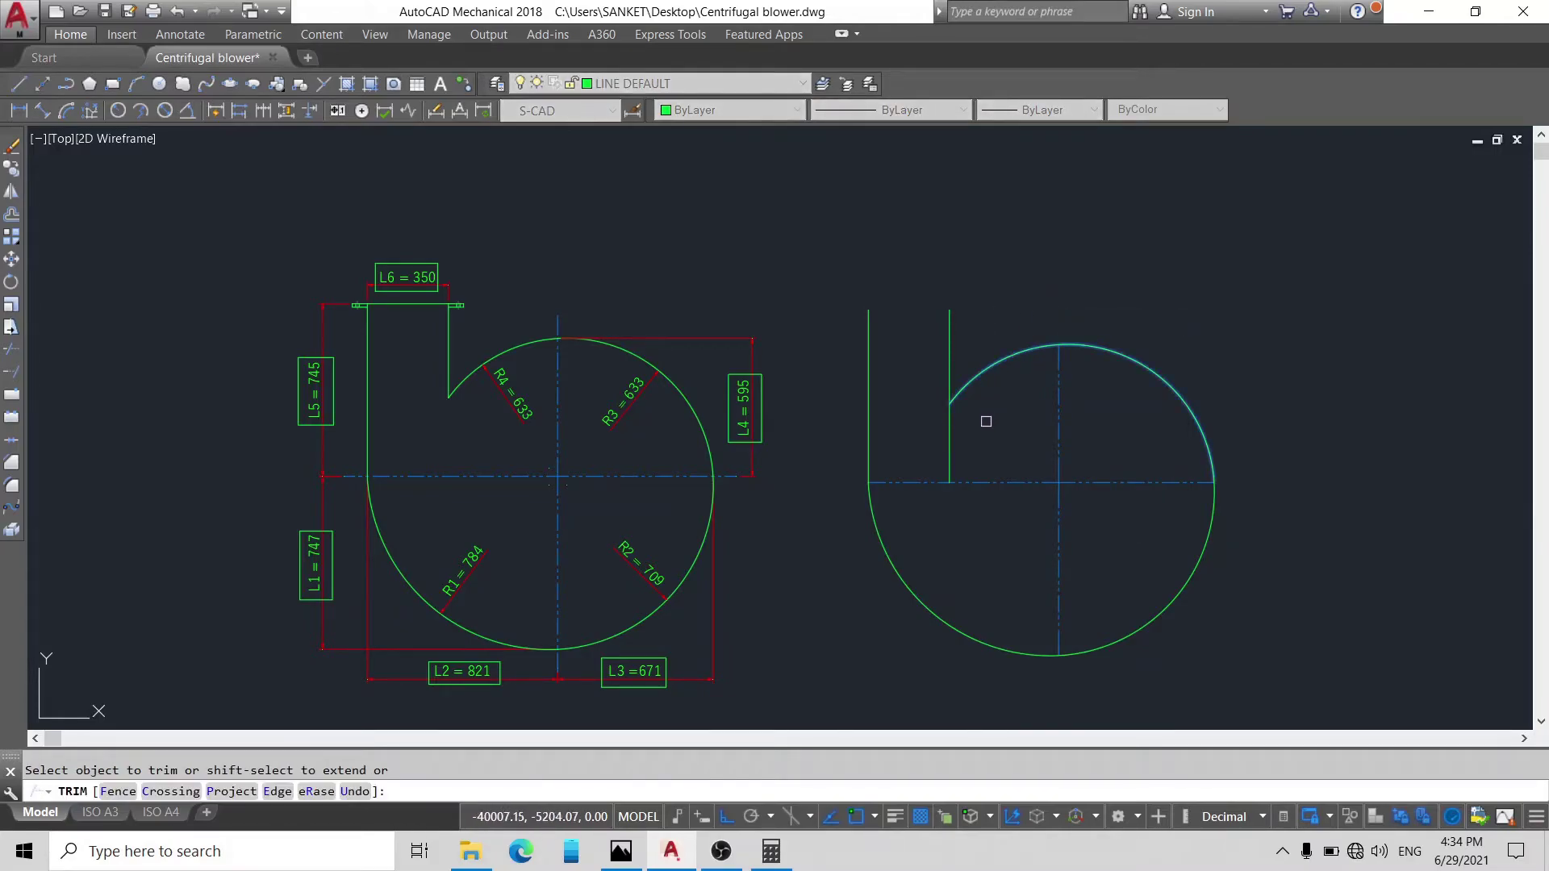
pyautogui.rightClick(934, 445)
pyautogui.press('Escape')
pyautogui.scroll(-1, 866, 404)
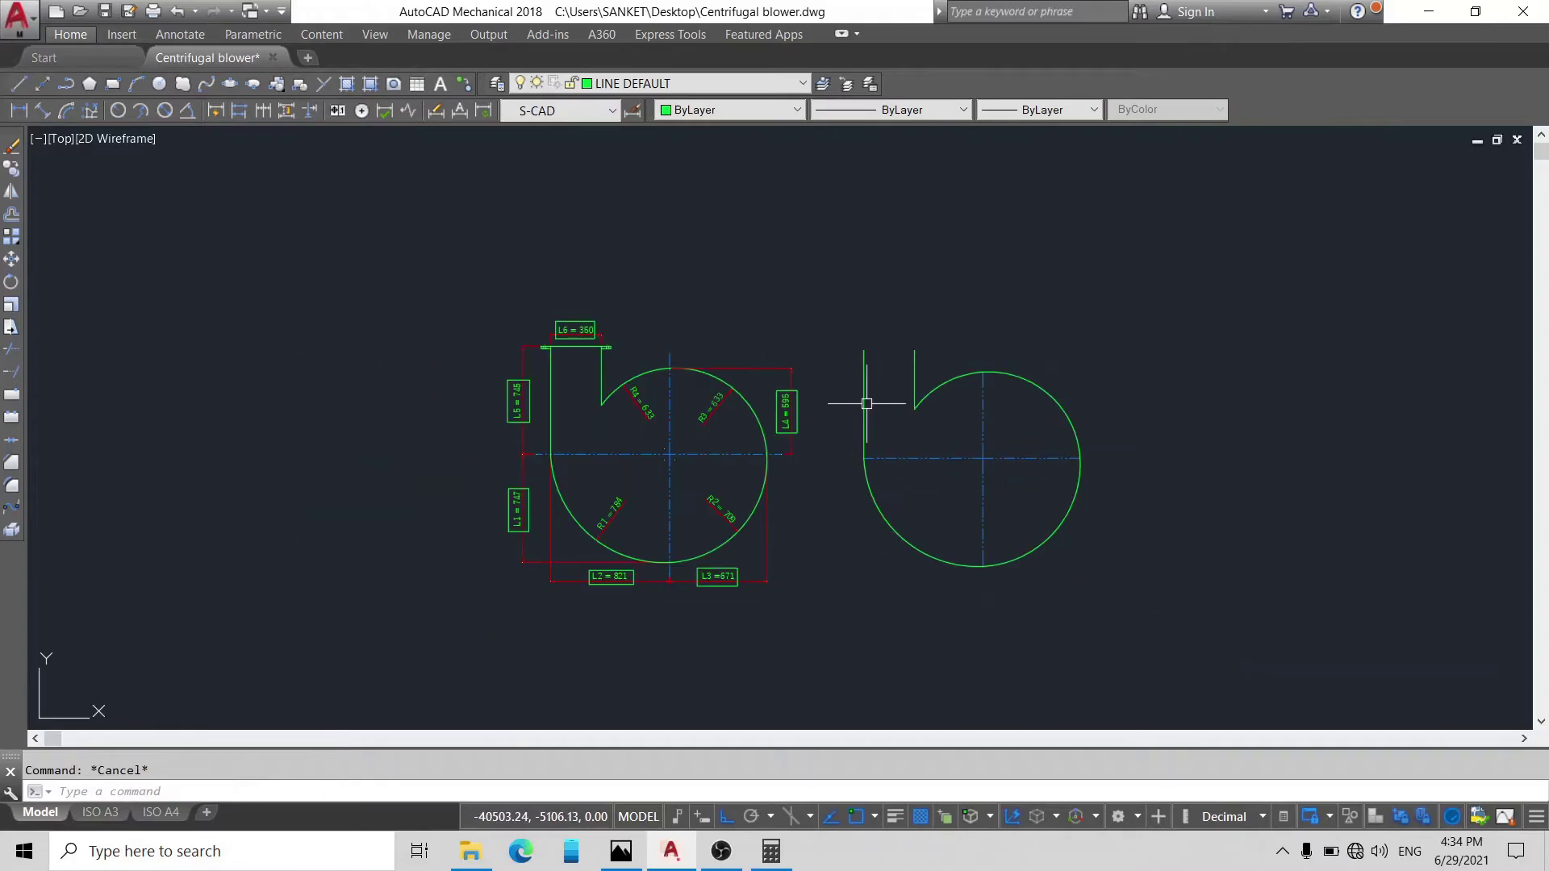
pyautogui.scroll(2, 866, 404)
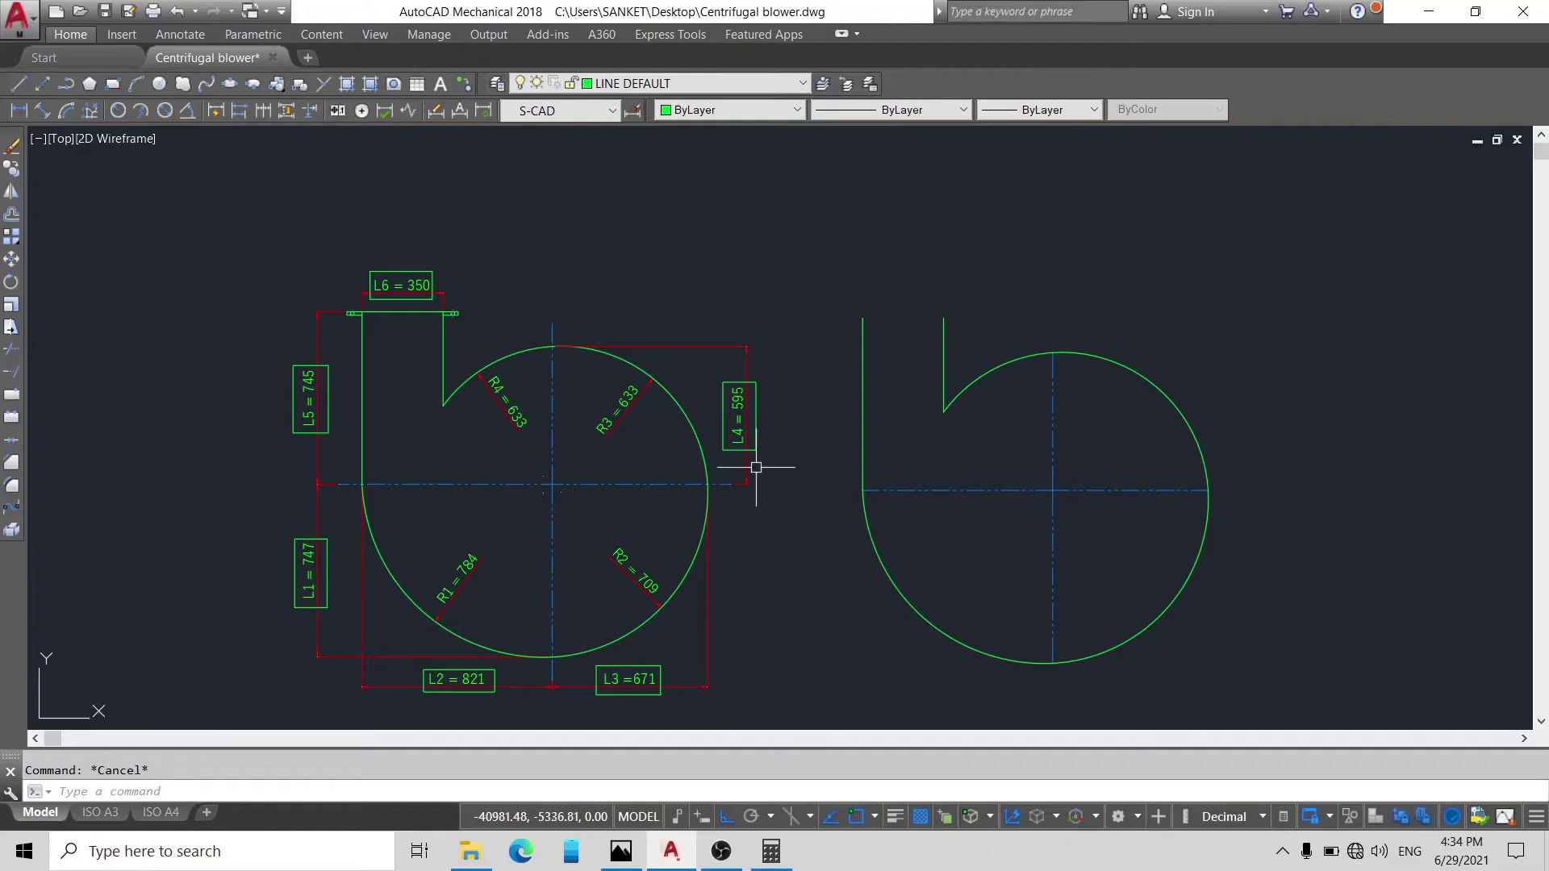
pyautogui.scroll(2, 383, 293)
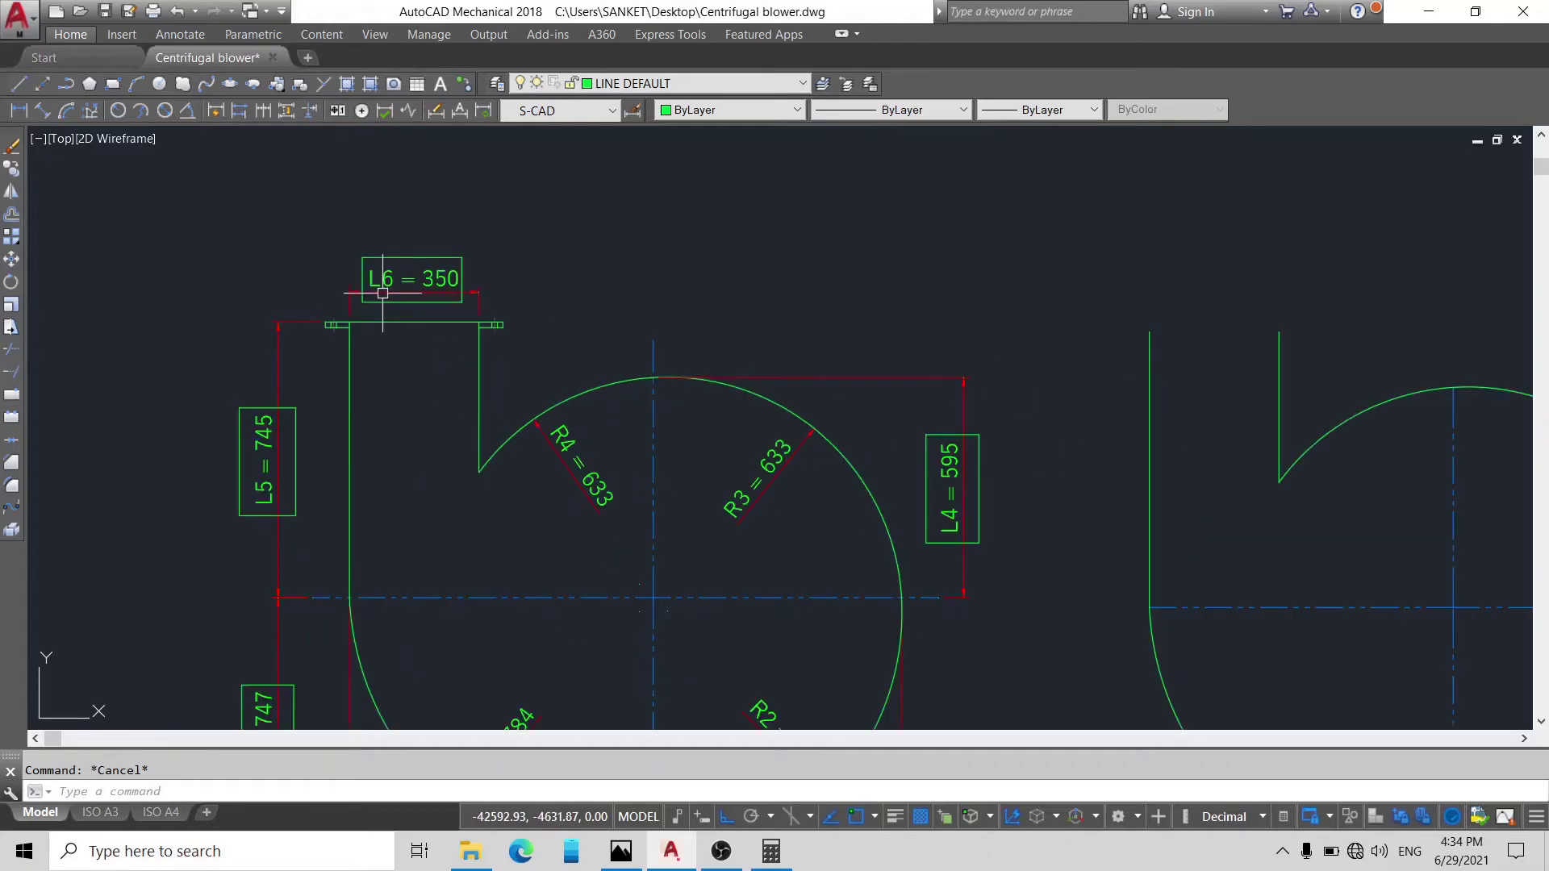
pyautogui.scroll(-2, 382, 293)
pyautogui.scroll(4, 385, 331)
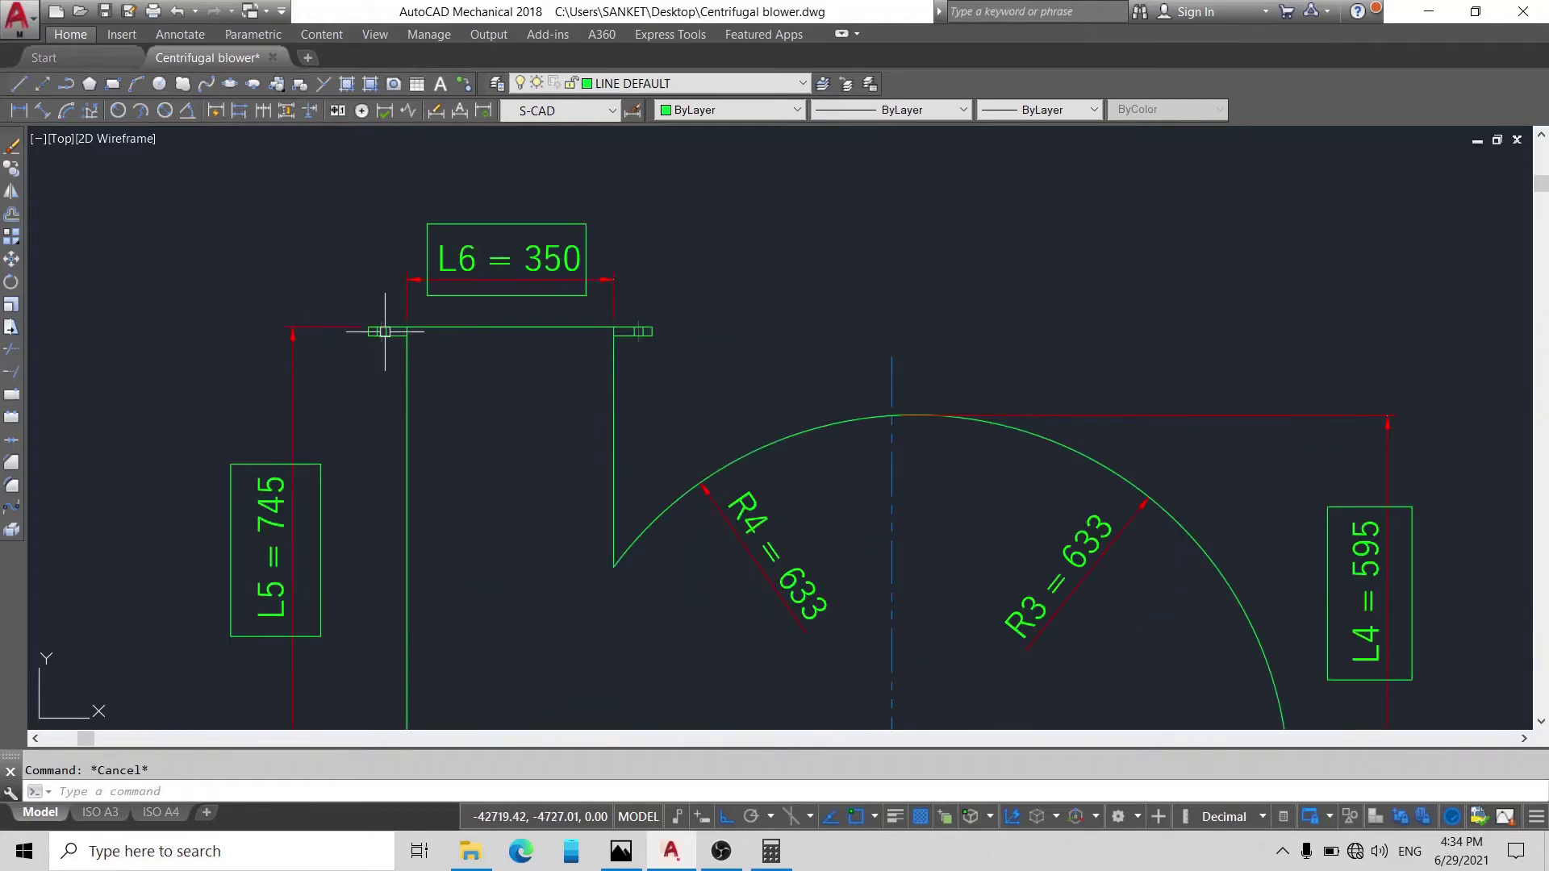
pyautogui.scroll(2, 349, 318)
pyautogui.scroll(-2, 350, 317)
pyautogui.scroll(2, 349, 318)
pyautogui.scroll(-2, 349, 317)
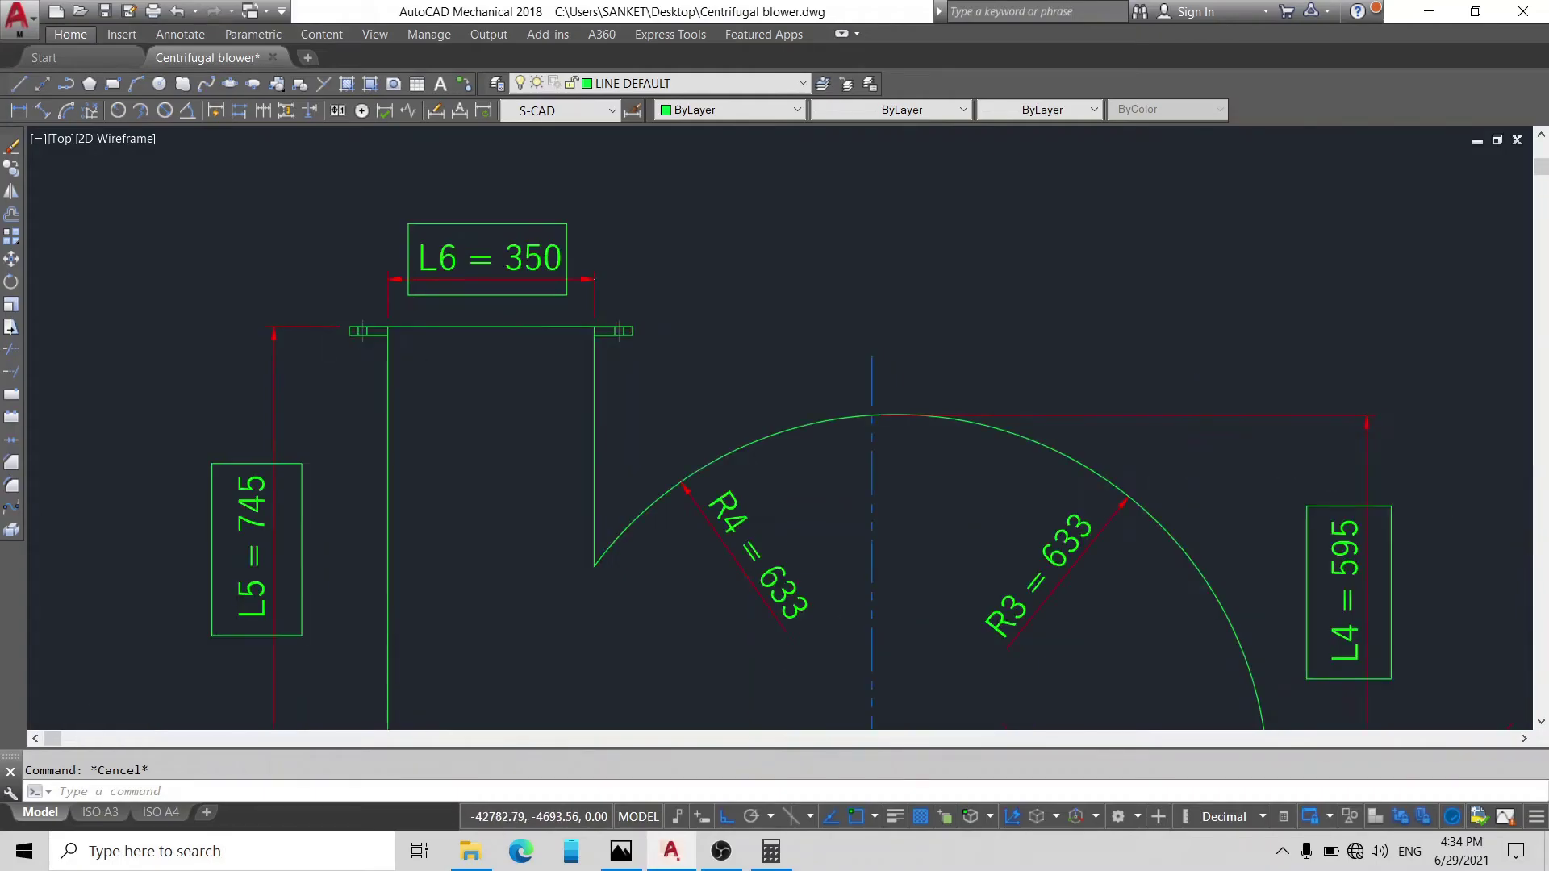
pyautogui.scroll(-4, 362, 329)
# Step: Draw a line across the outlet top and lengthen it by a delta of 50
pyautogui.press('Return')
pyautogui.scroll(3, 863, 346)
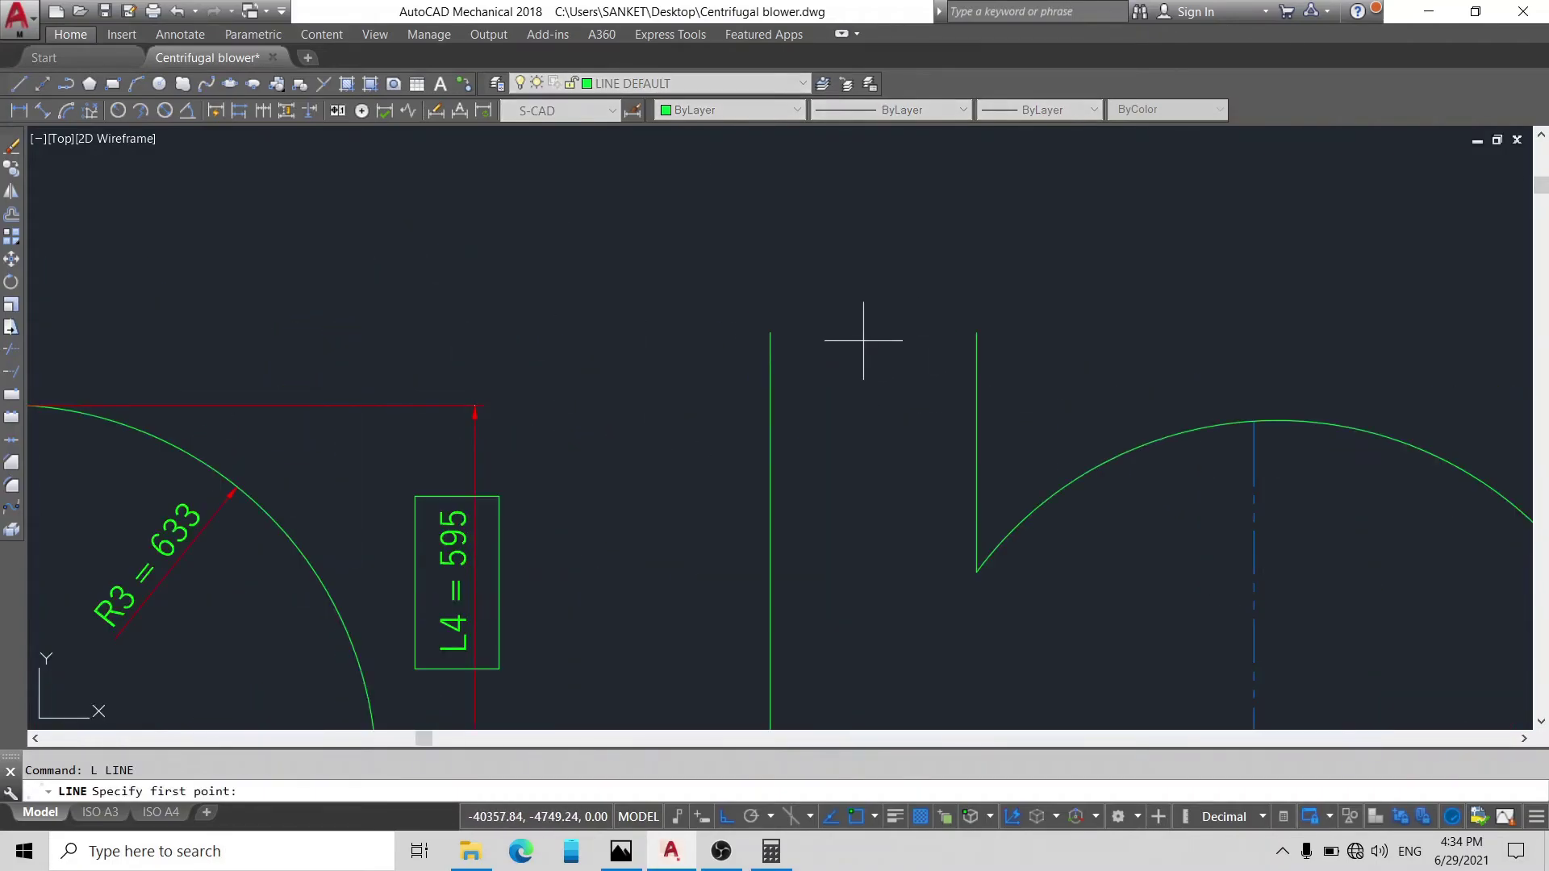
pyautogui.click(772, 332)
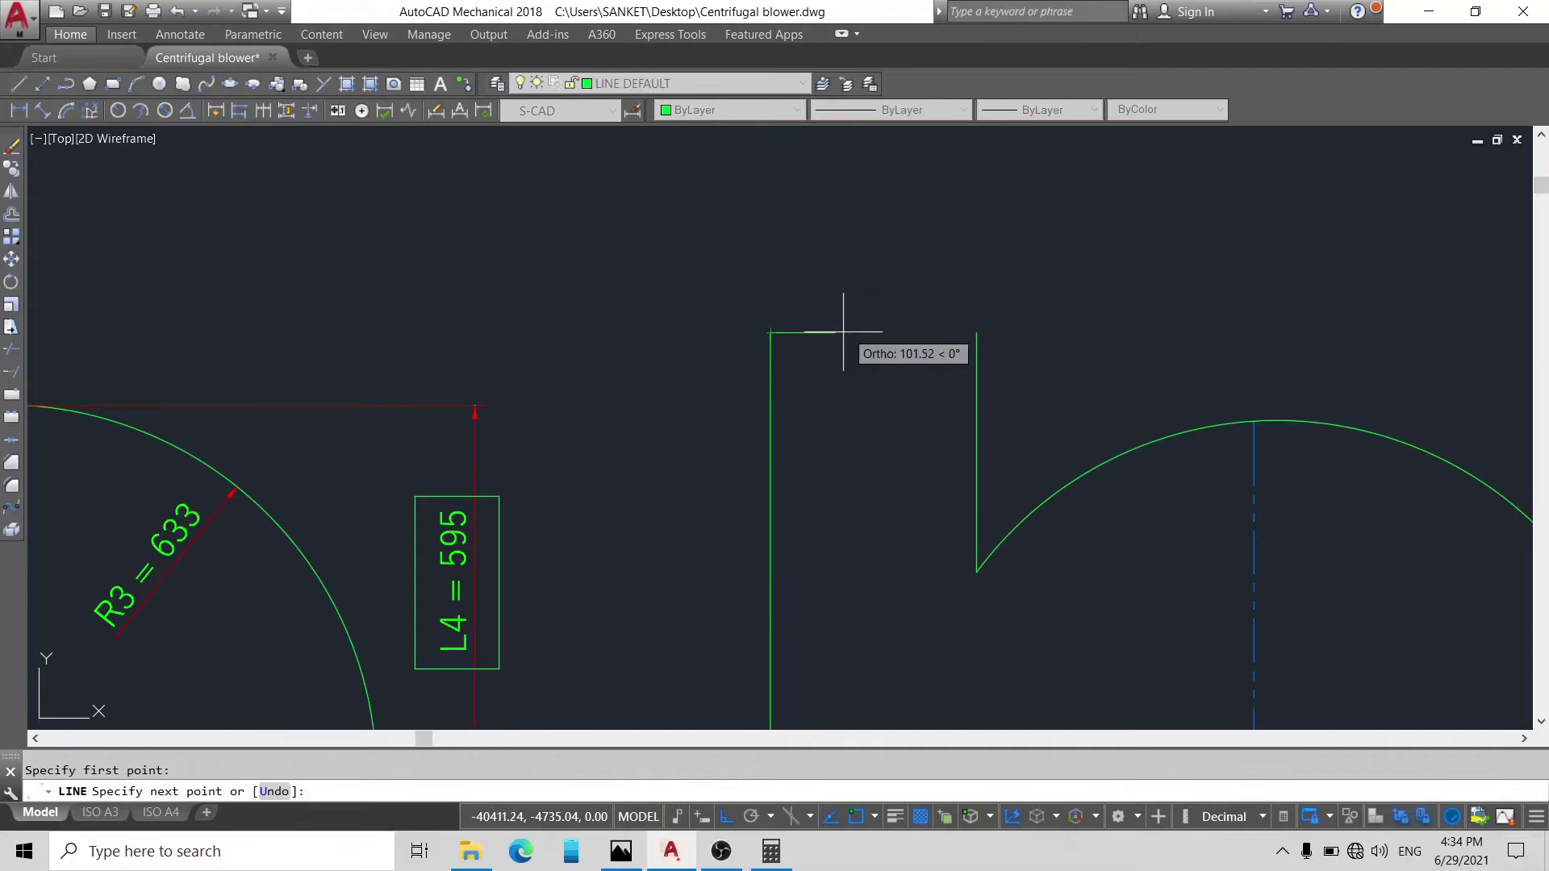
pyautogui.click(976, 333)
pyautogui.press('Escape')
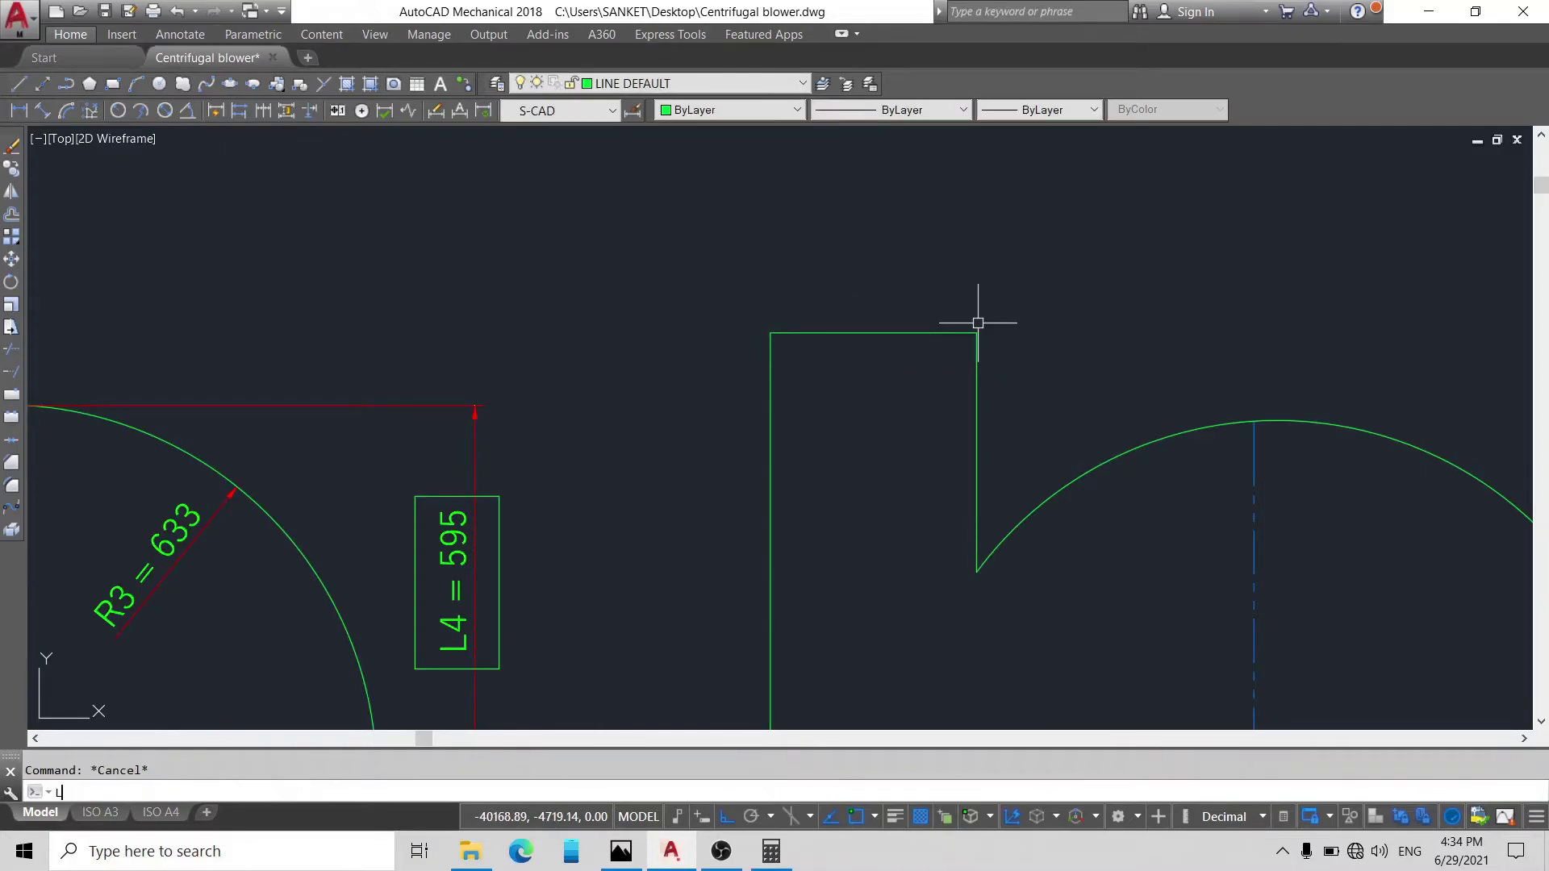
pyautogui.write('LEN')
pyautogui.press('Return')
pyautogui.write('de')
pyautogui.press('Return')
pyautogui.write('50')
pyautogui.press('Return')
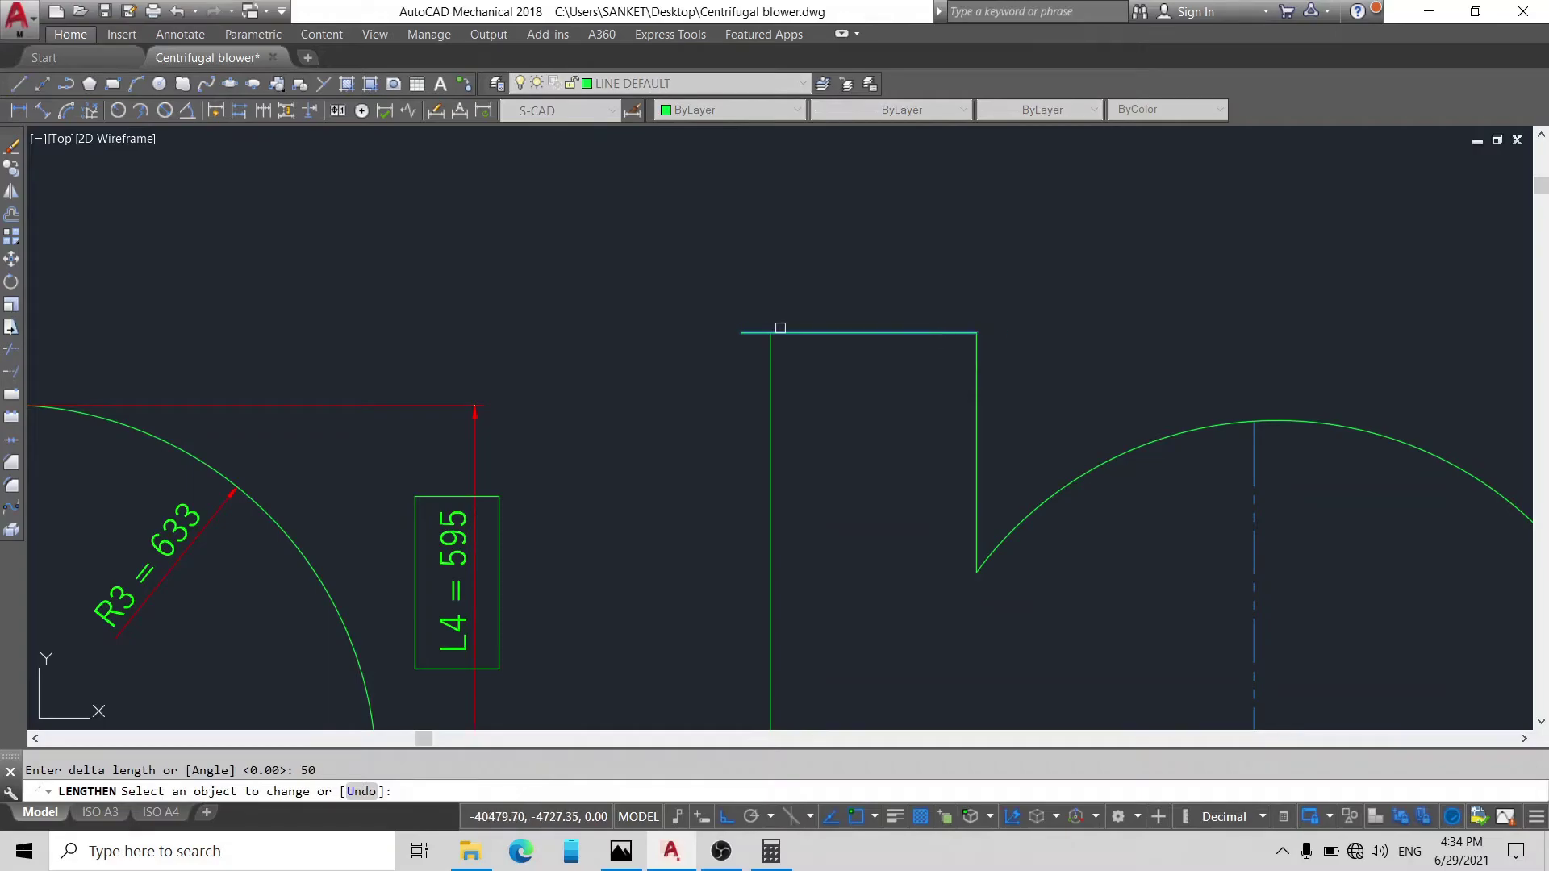
pyautogui.click(789, 334)
pyautogui.press('Escape')
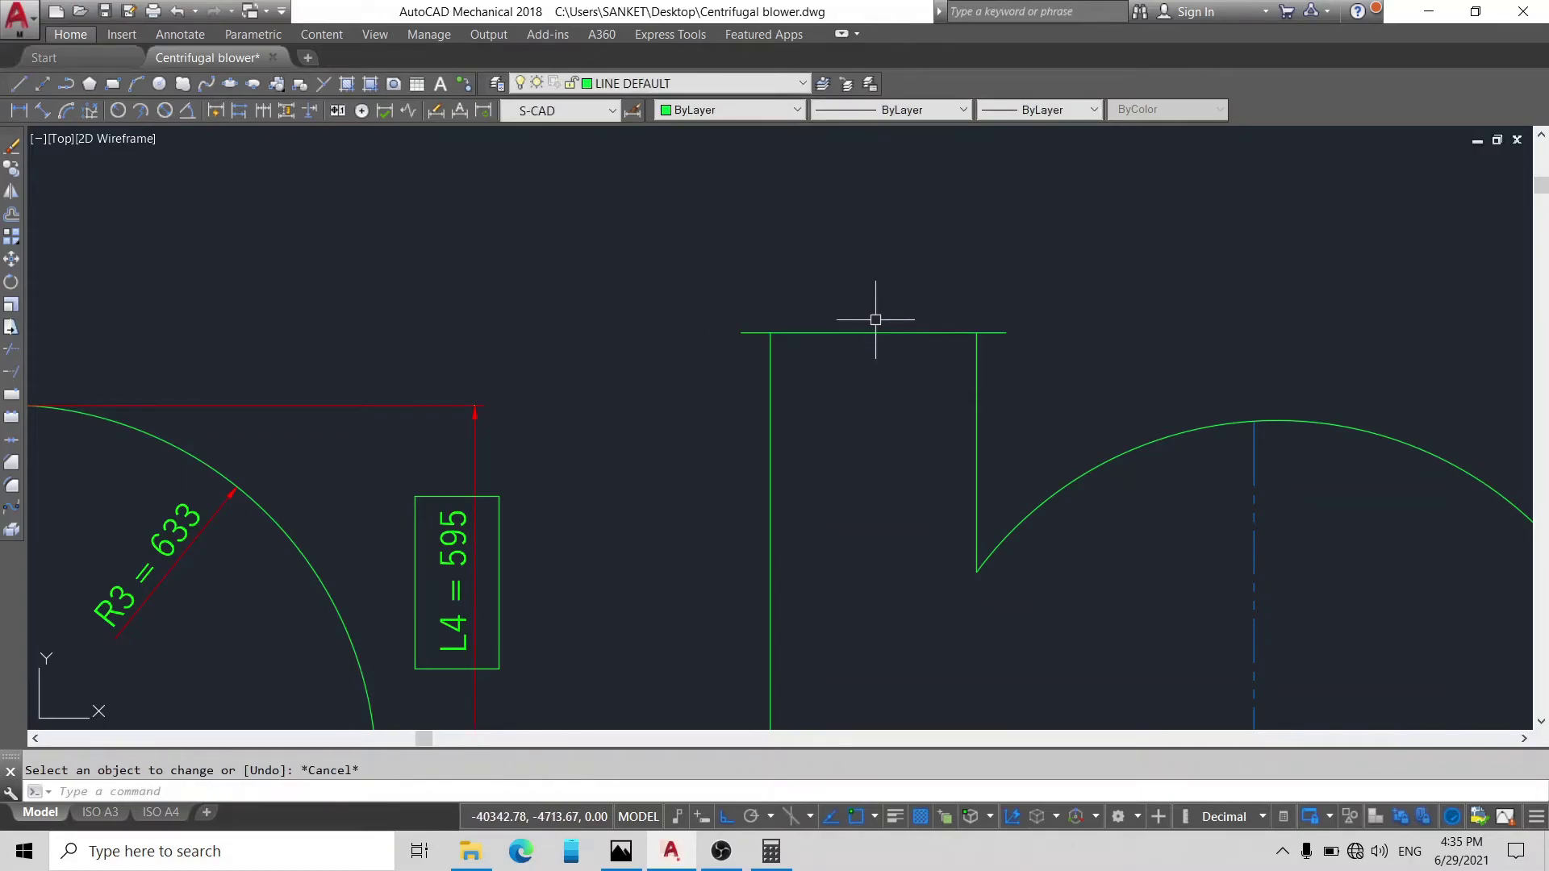
# Step: Offset the flange top line 15 downward
pyautogui.write('o')
pyautogui.press('Return')
pyautogui.write('15')
pyautogui.press('Return')
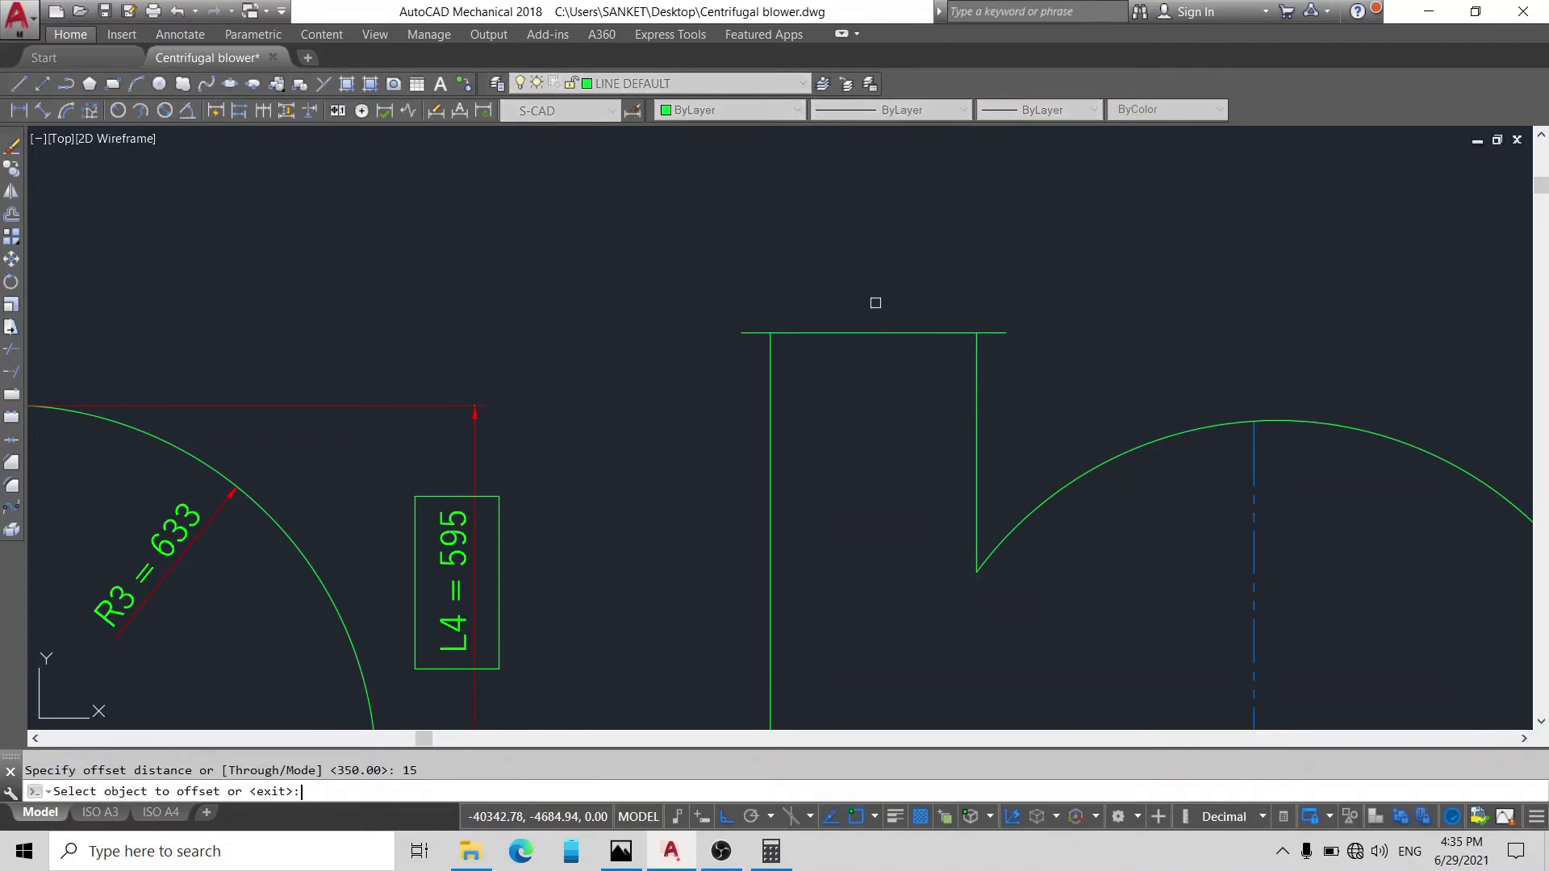
pyautogui.click(875, 328)
pyautogui.click(864, 404)
pyautogui.press('Escape')
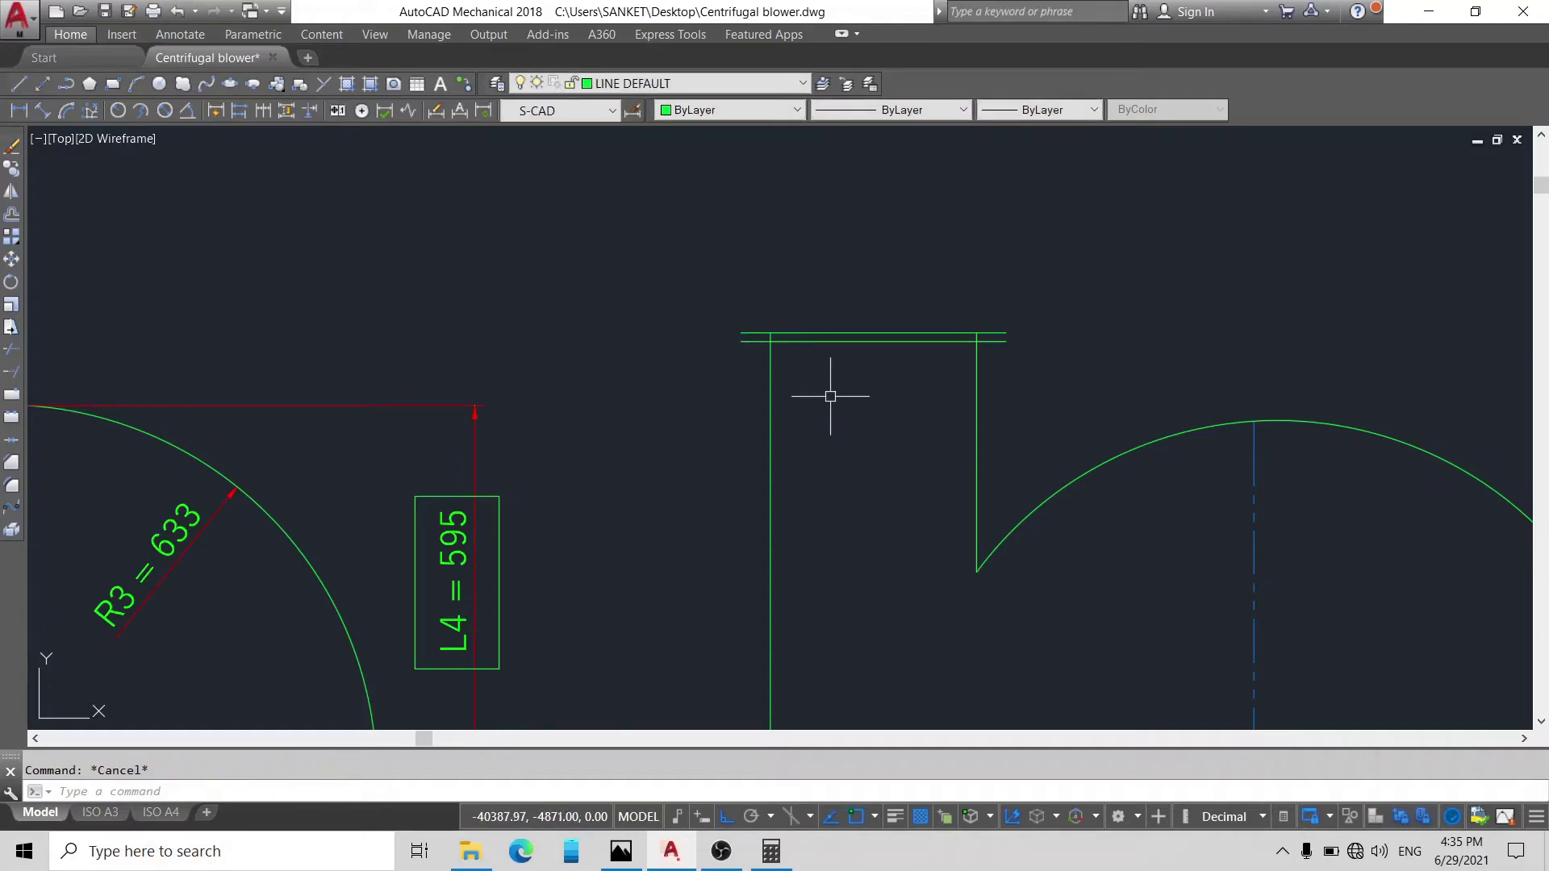
# Step: Close the flange's left and right ends with short vertical lines
pyautogui.write('l')
pyautogui.press('Return')
pyautogui.scroll(2, 762, 335)
pyautogui.click(724, 334)
pyautogui.click(723, 348)
pyautogui.press('Escape')
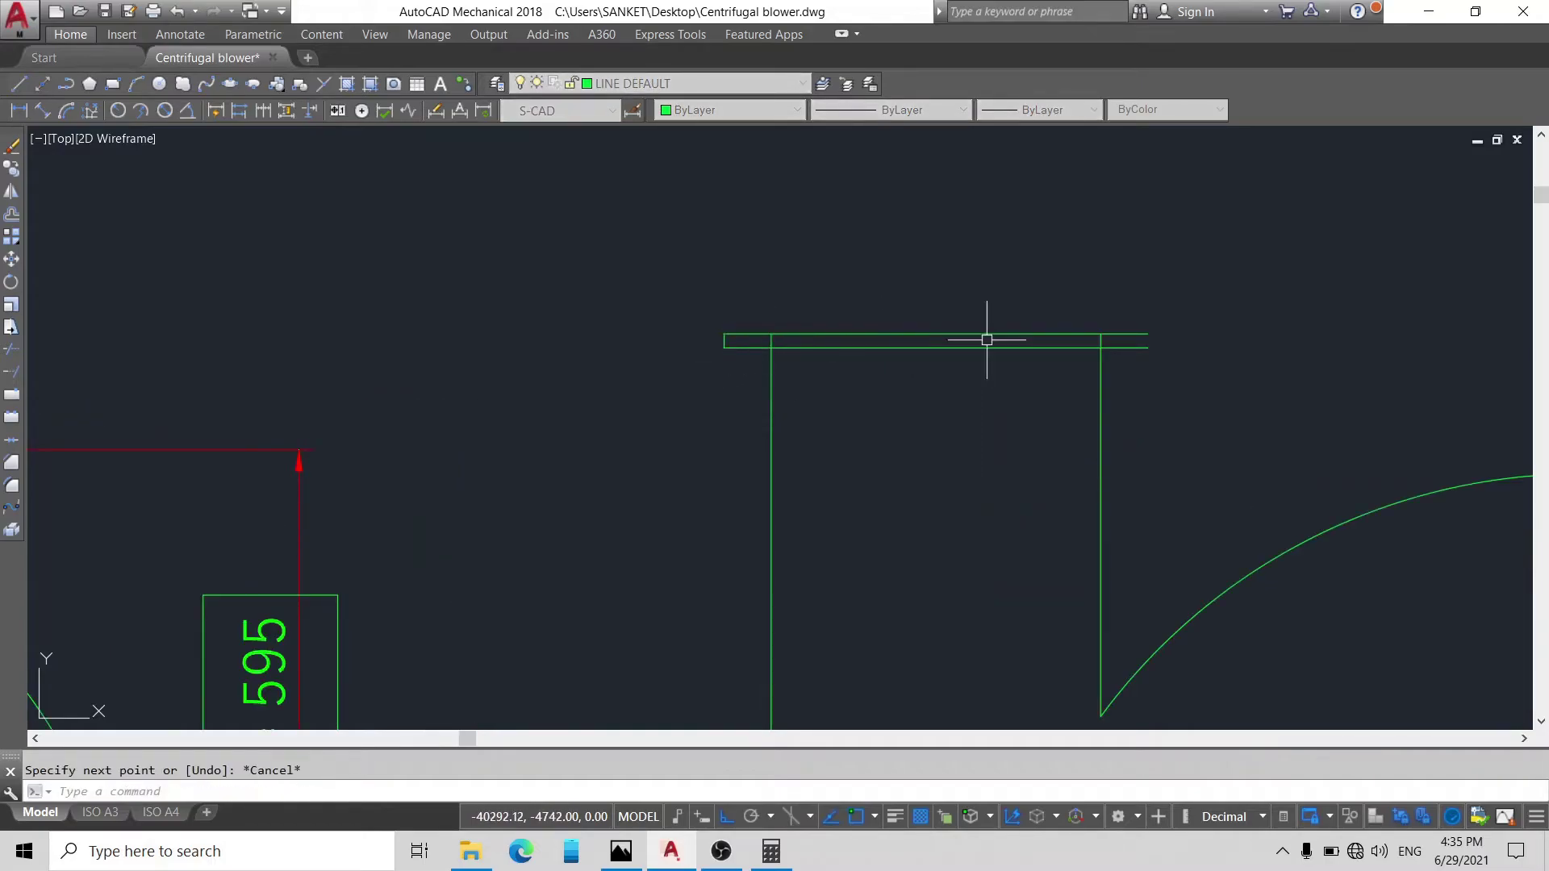
pyautogui.press('Return')
pyautogui.click(1147, 334)
pyautogui.click(1147, 347)
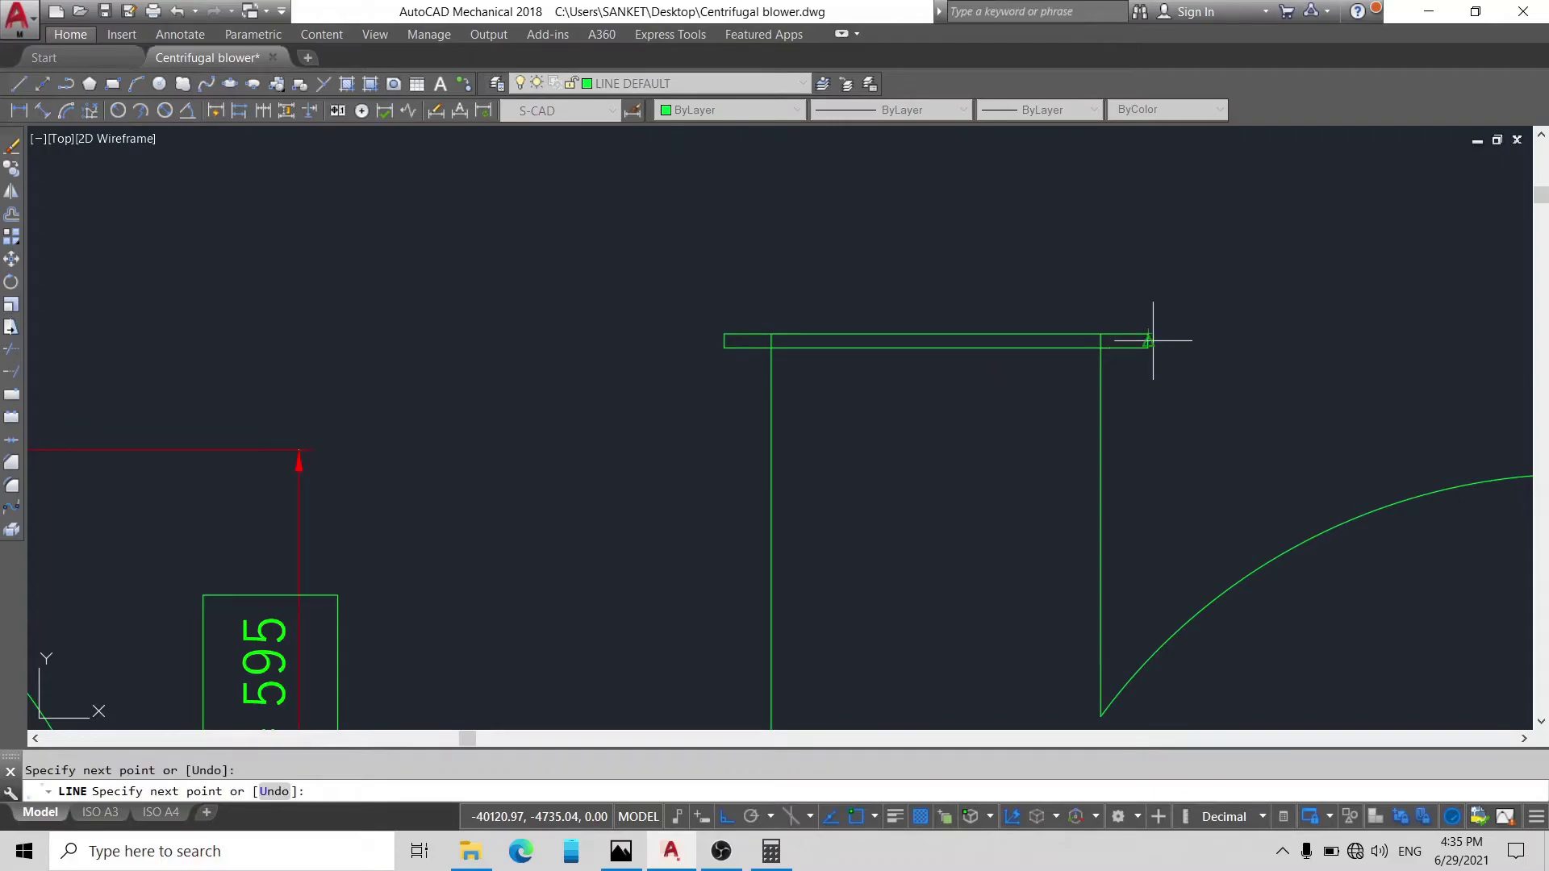
pyautogui.press('Escape')
# Step: Trim the lower flange line between the outlet walls
pyautogui.write('tr')
pyautogui.press('Return')
pyautogui.press('Return')
pyautogui.click(1023, 348)
pyautogui.press('Escape')
pyautogui.scroll(-6, 1023, 349)
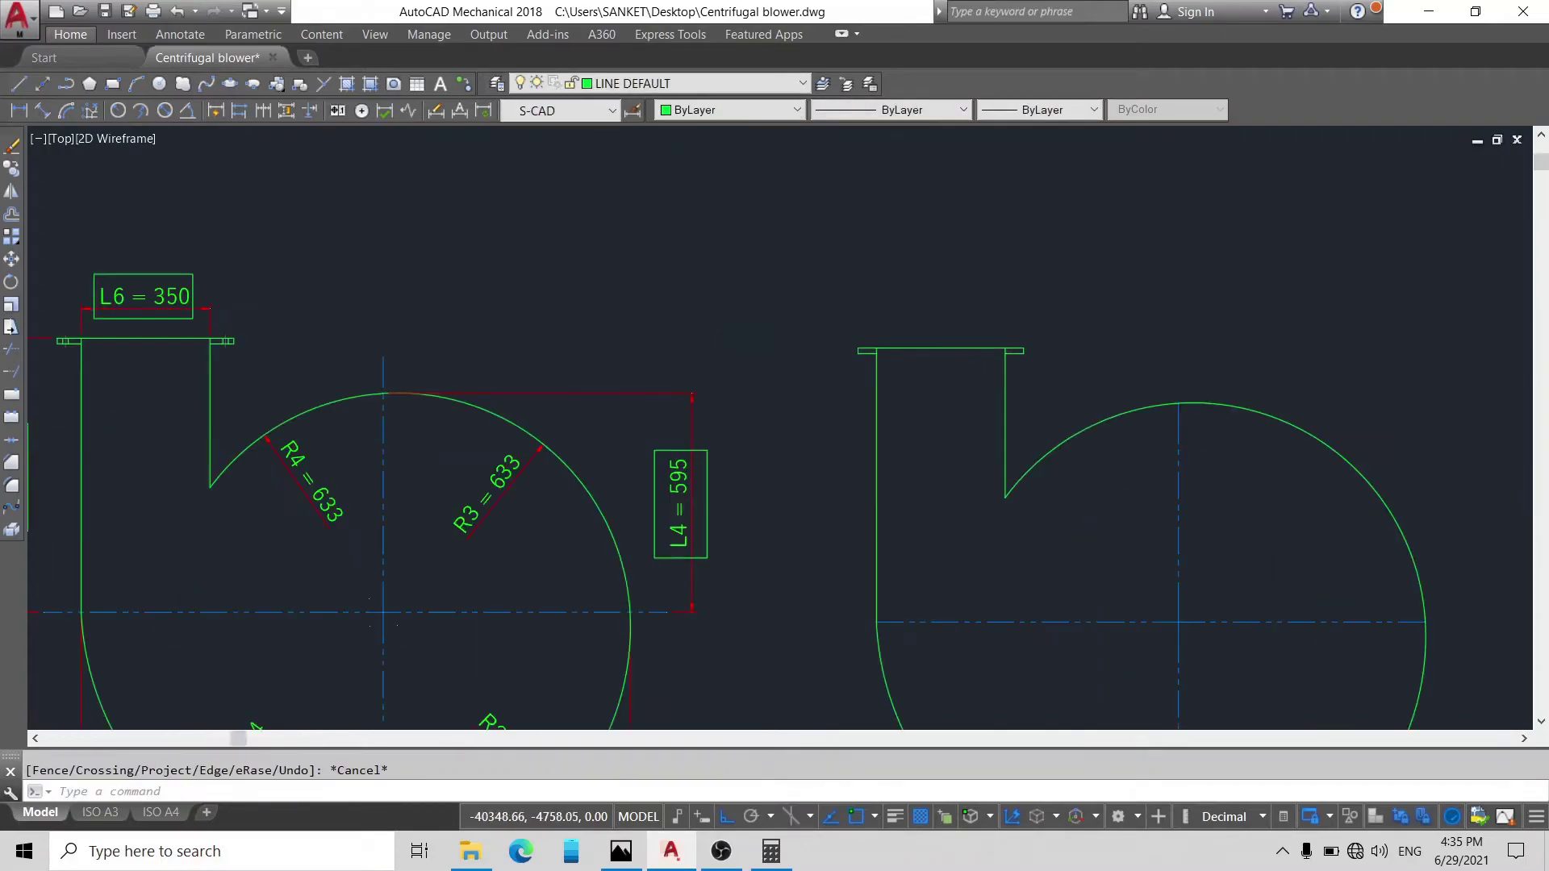
pyautogui.scroll(7, 946, 352)
pyautogui.scroll(-3, 916, 345)
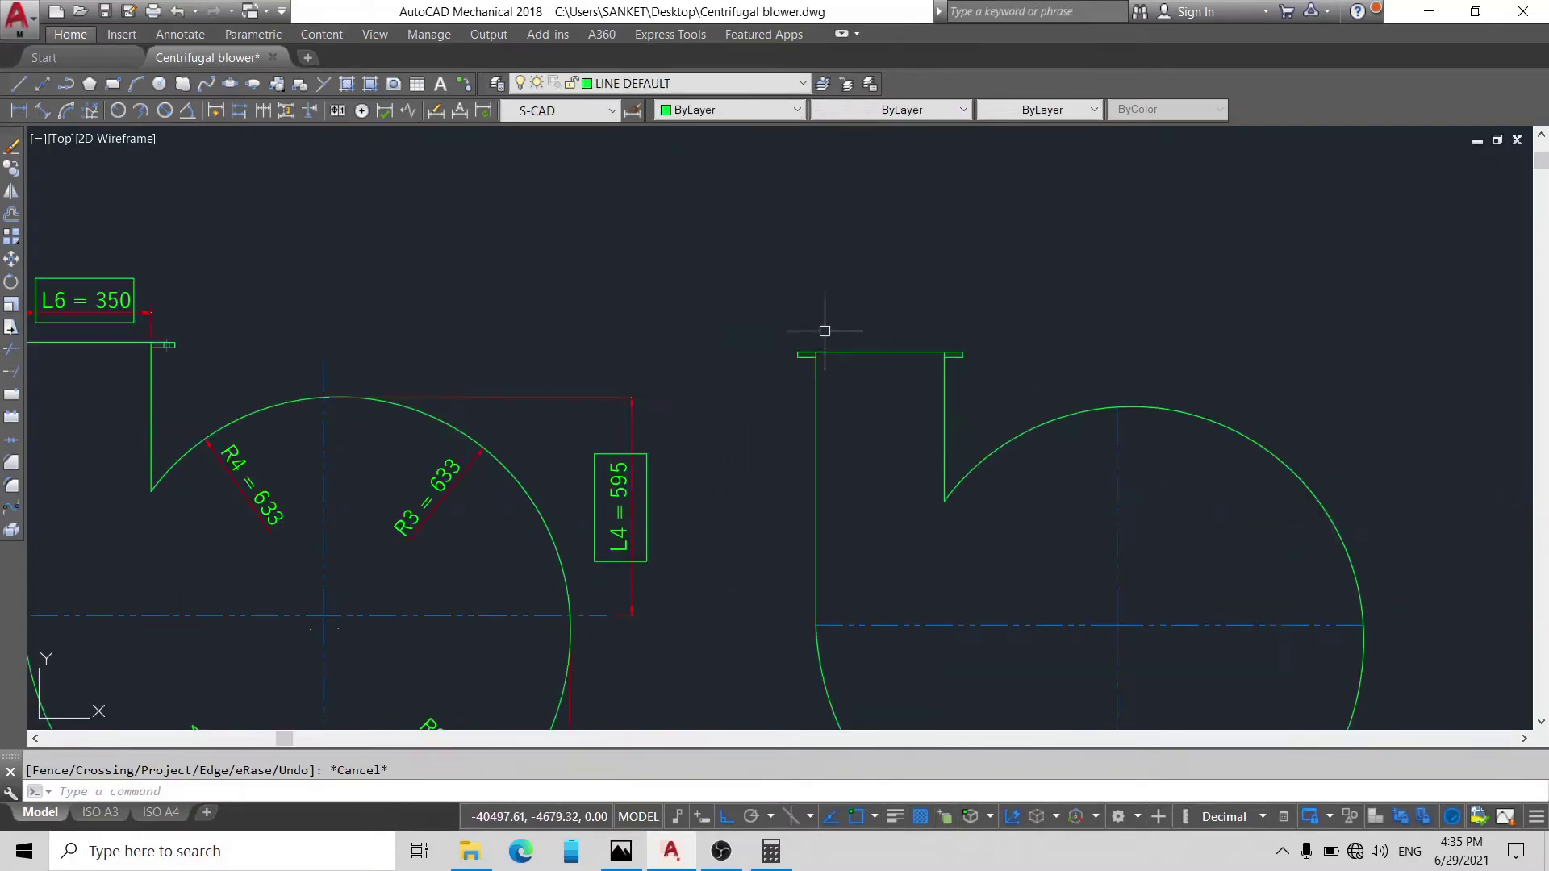
pyautogui.scroll(-3, 830, 346)
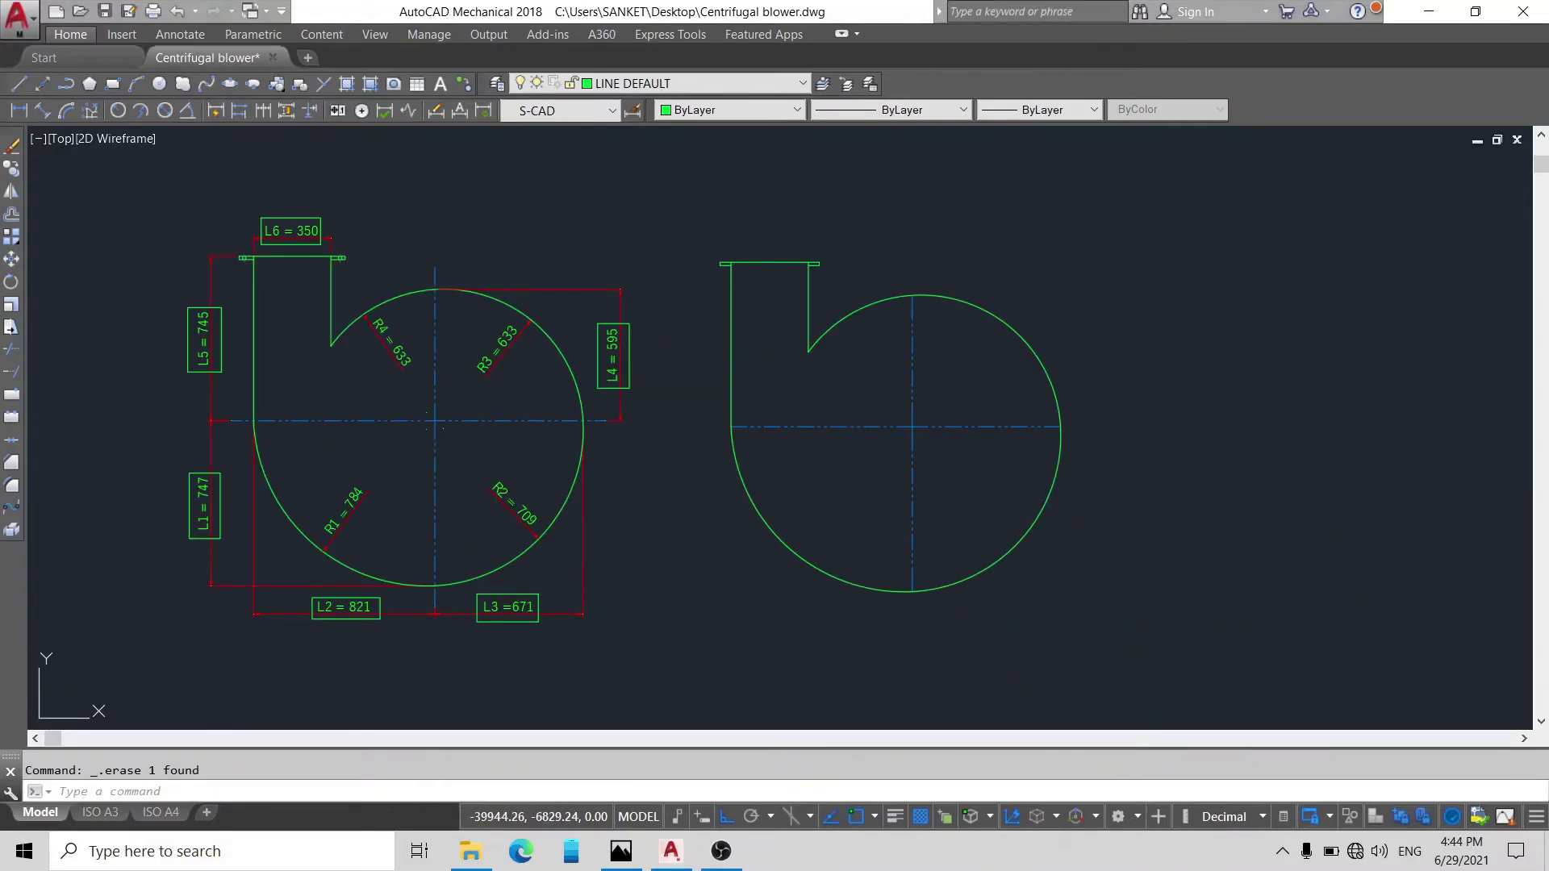
pyautogui.scroll(3, 356, 525)
pyautogui.scroll(-3, 632, 495)
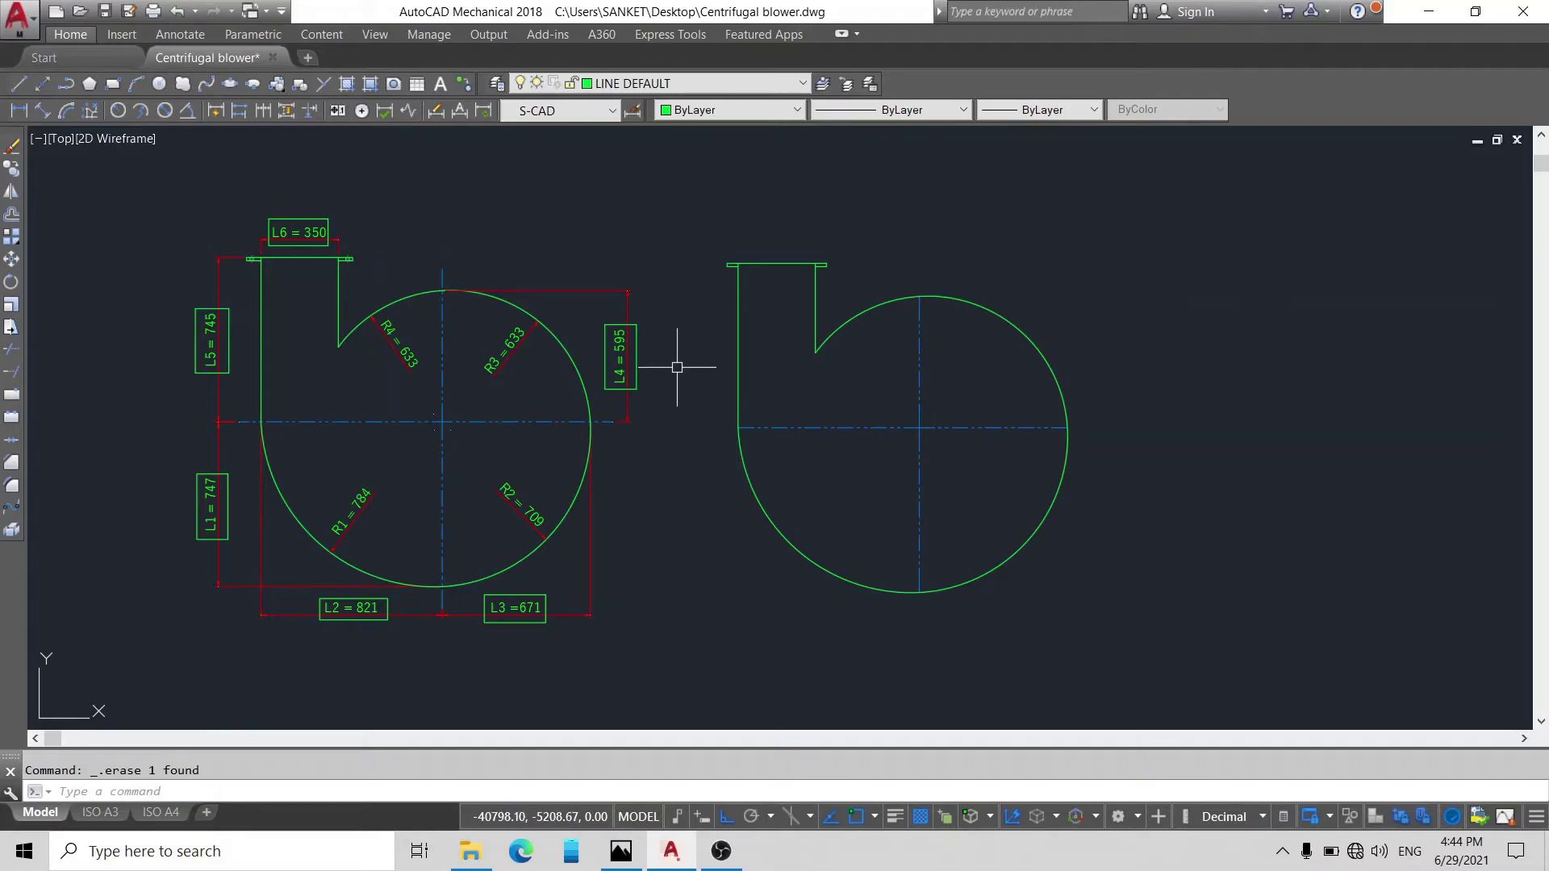
# Step: Add radius dimensions R784 and R709 to the lower-left and lower-right casing arcs
pyautogui.click(118, 111)
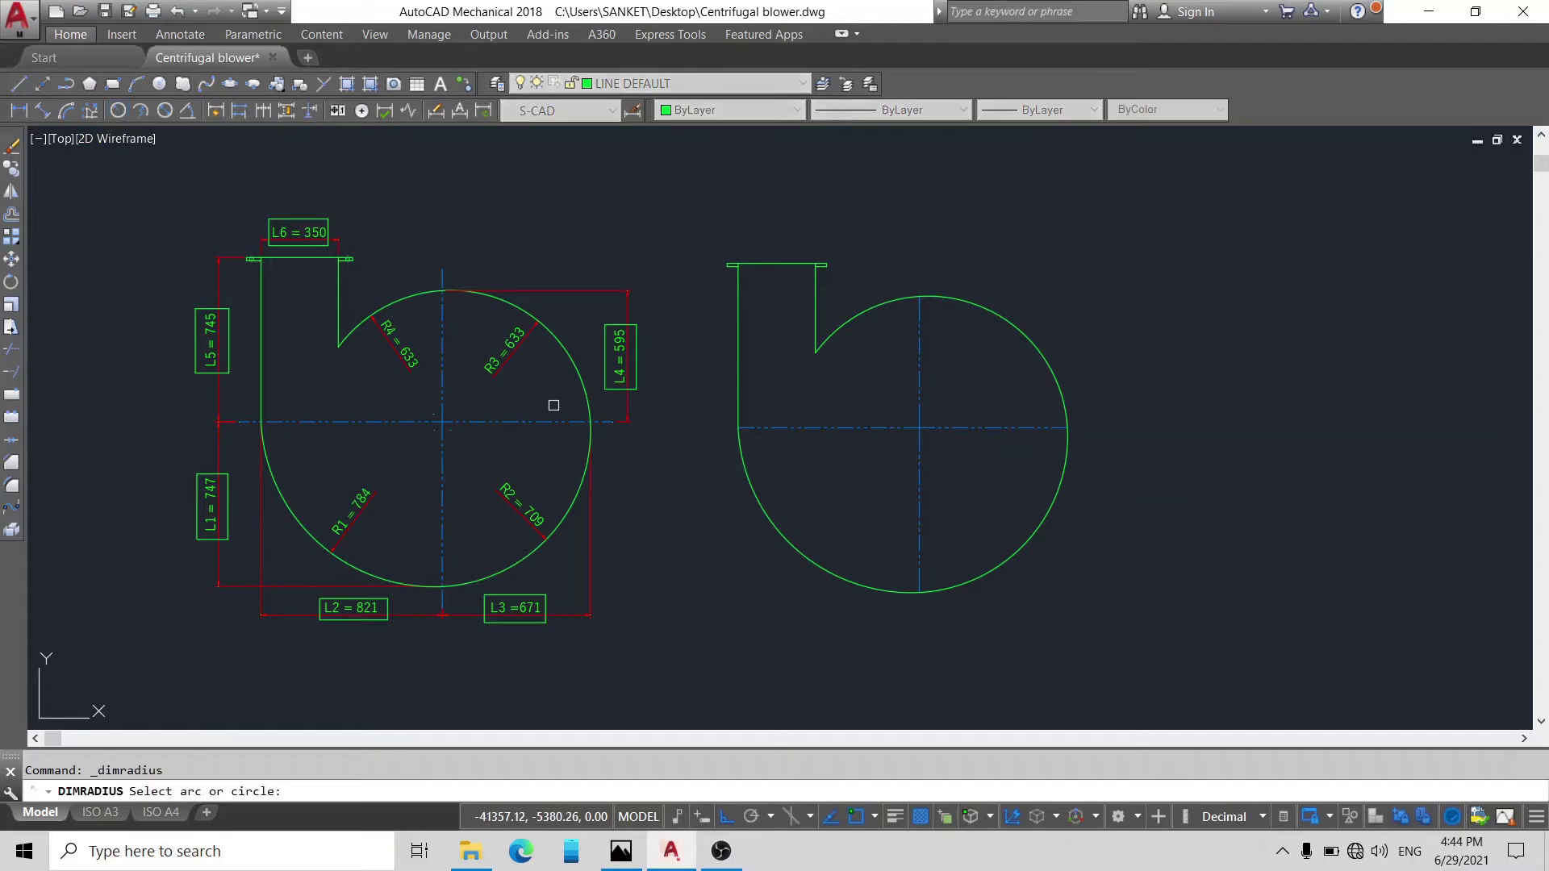
pyautogui.scroll(3, 350, 545)
pyautogui.scroll(-3, 642, 589)
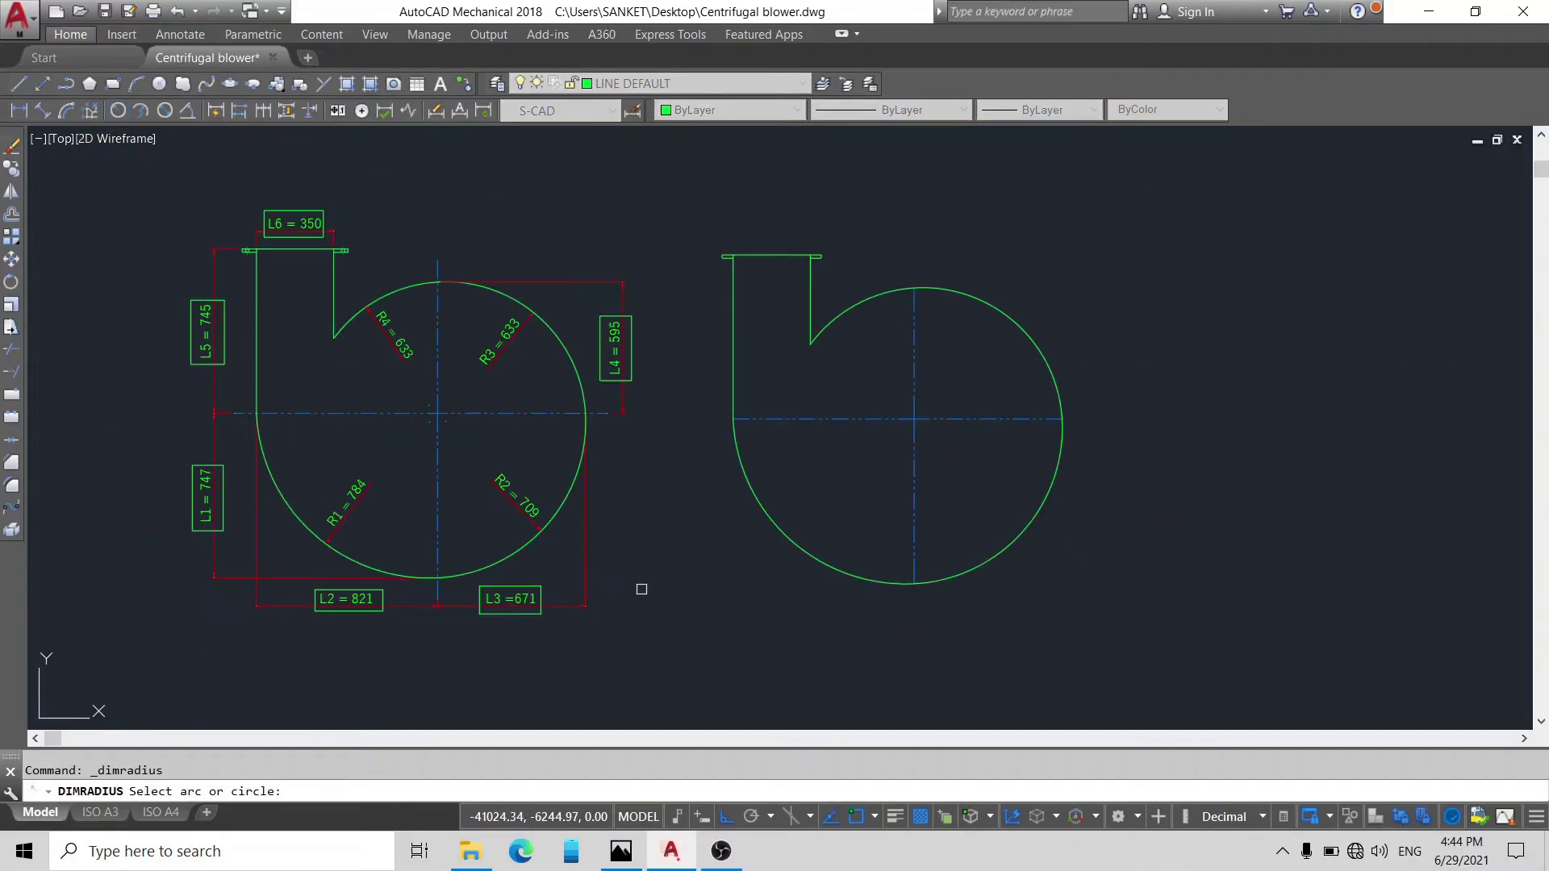
pyautogui.click(794, 545)
pyautogui.scroll(2, 805, 519)
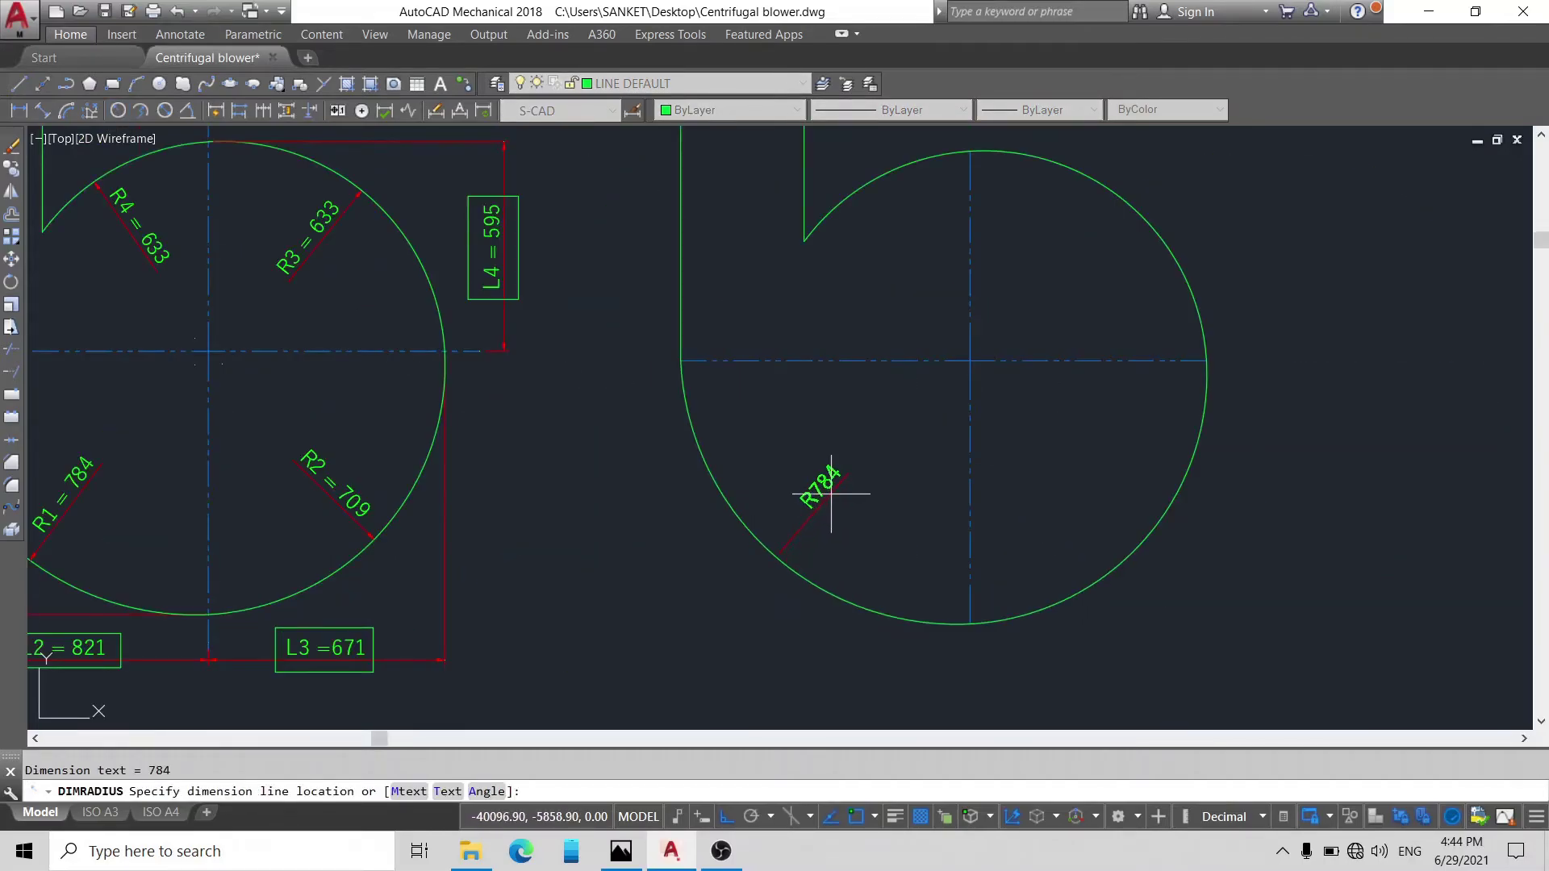
pyautogui.click(830, 504)
pyautogui.scroll(-2, 836, 500)
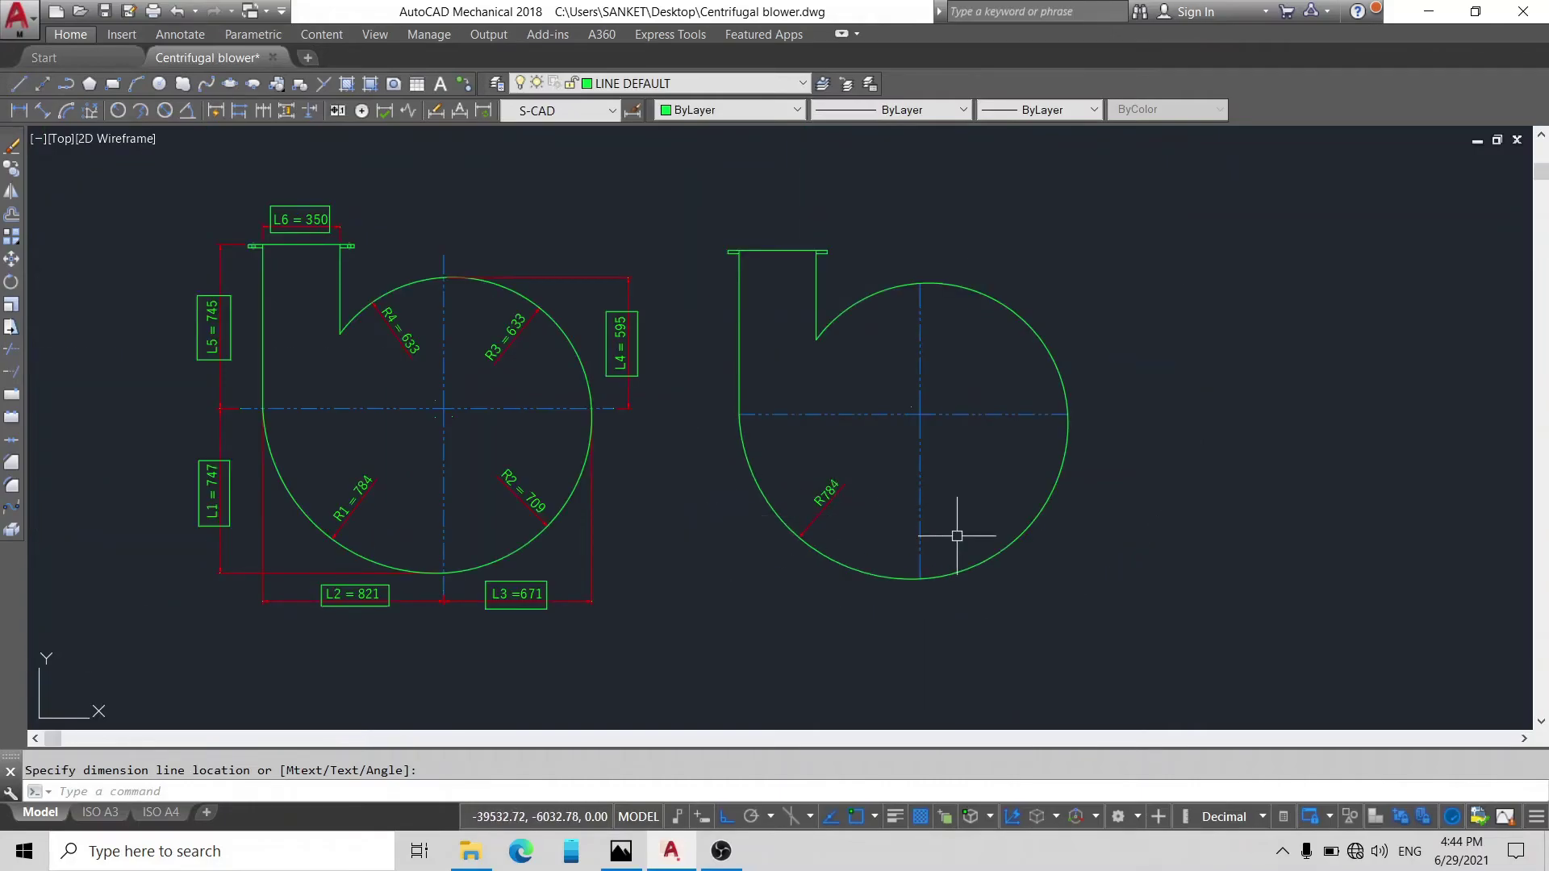
pyautogui.scroll(2, 960, 536)
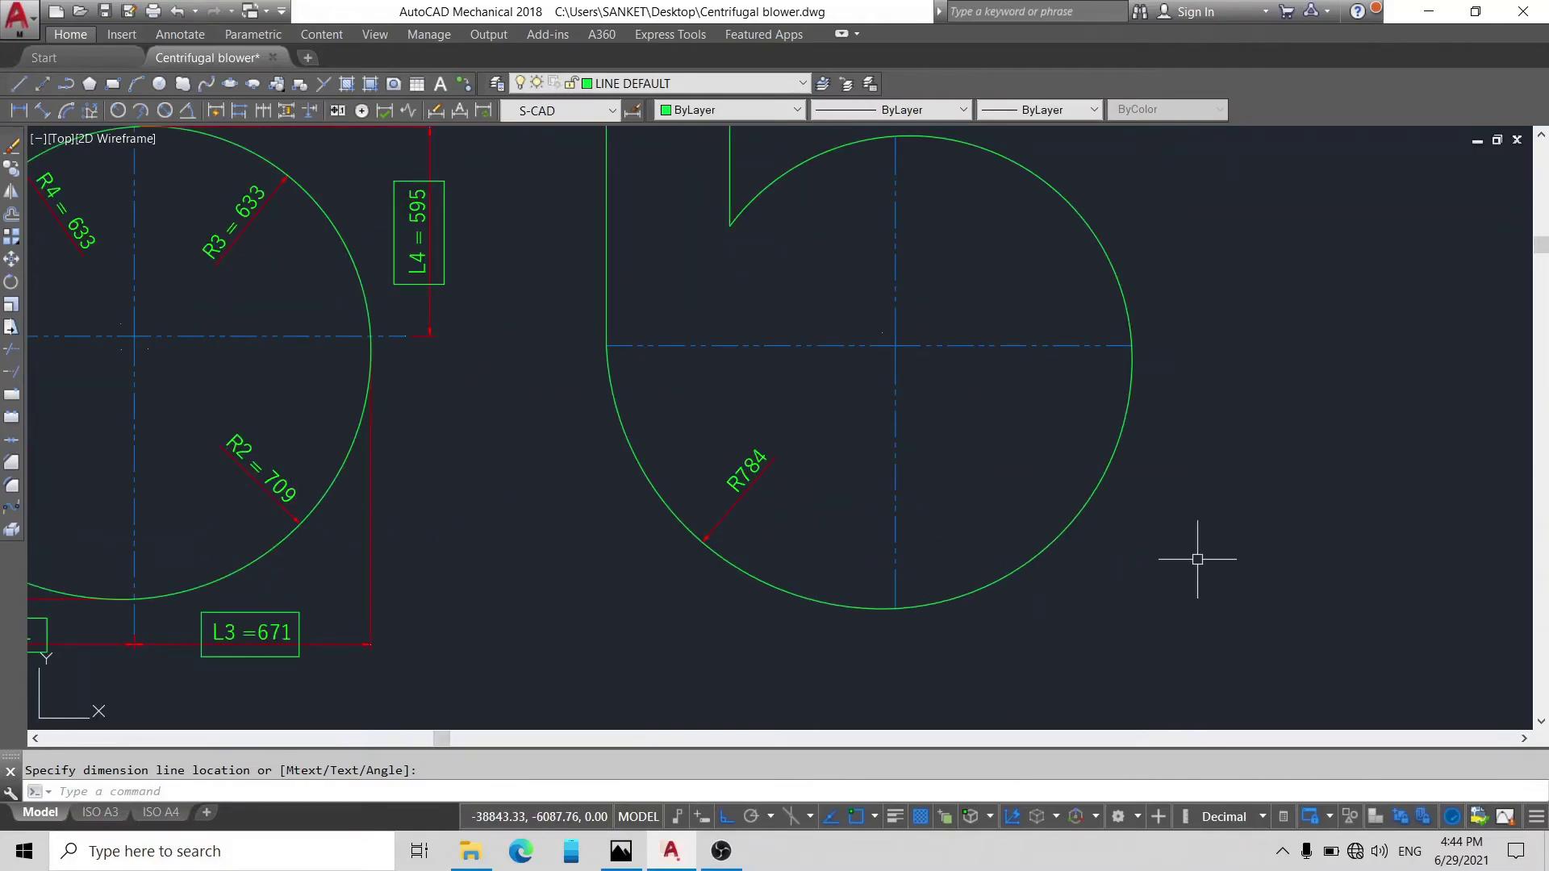
pyautogui.press('Return')
pyautogui.click(1095, 497)
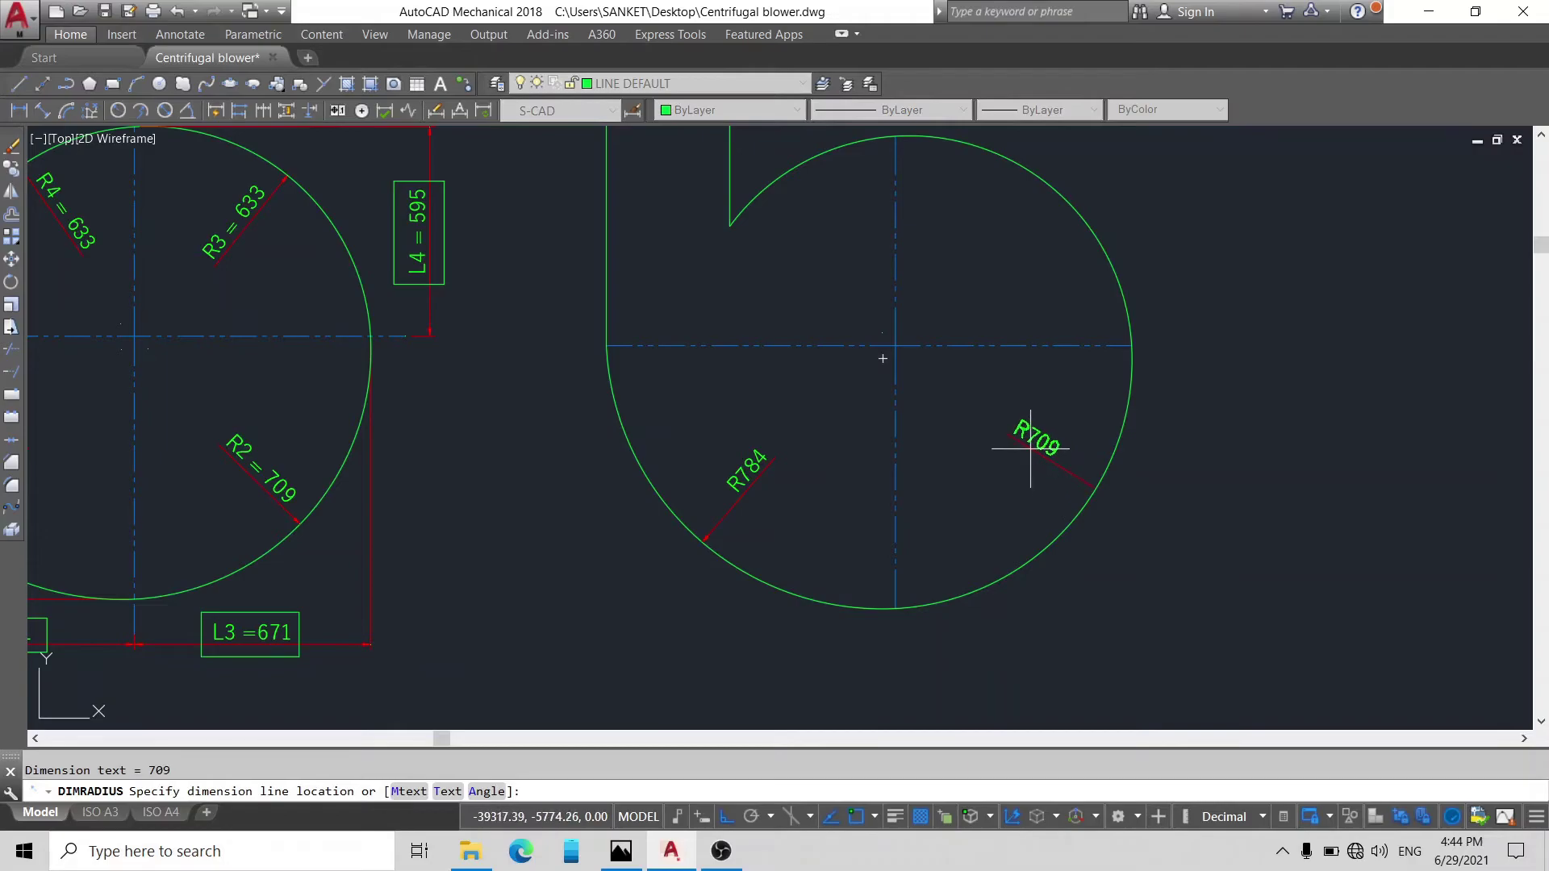
pyautogui.click(1025, 469)
pyautogui.scroll(-2, 1023, 484)
pyautogui.scroll(2, 554, 335)
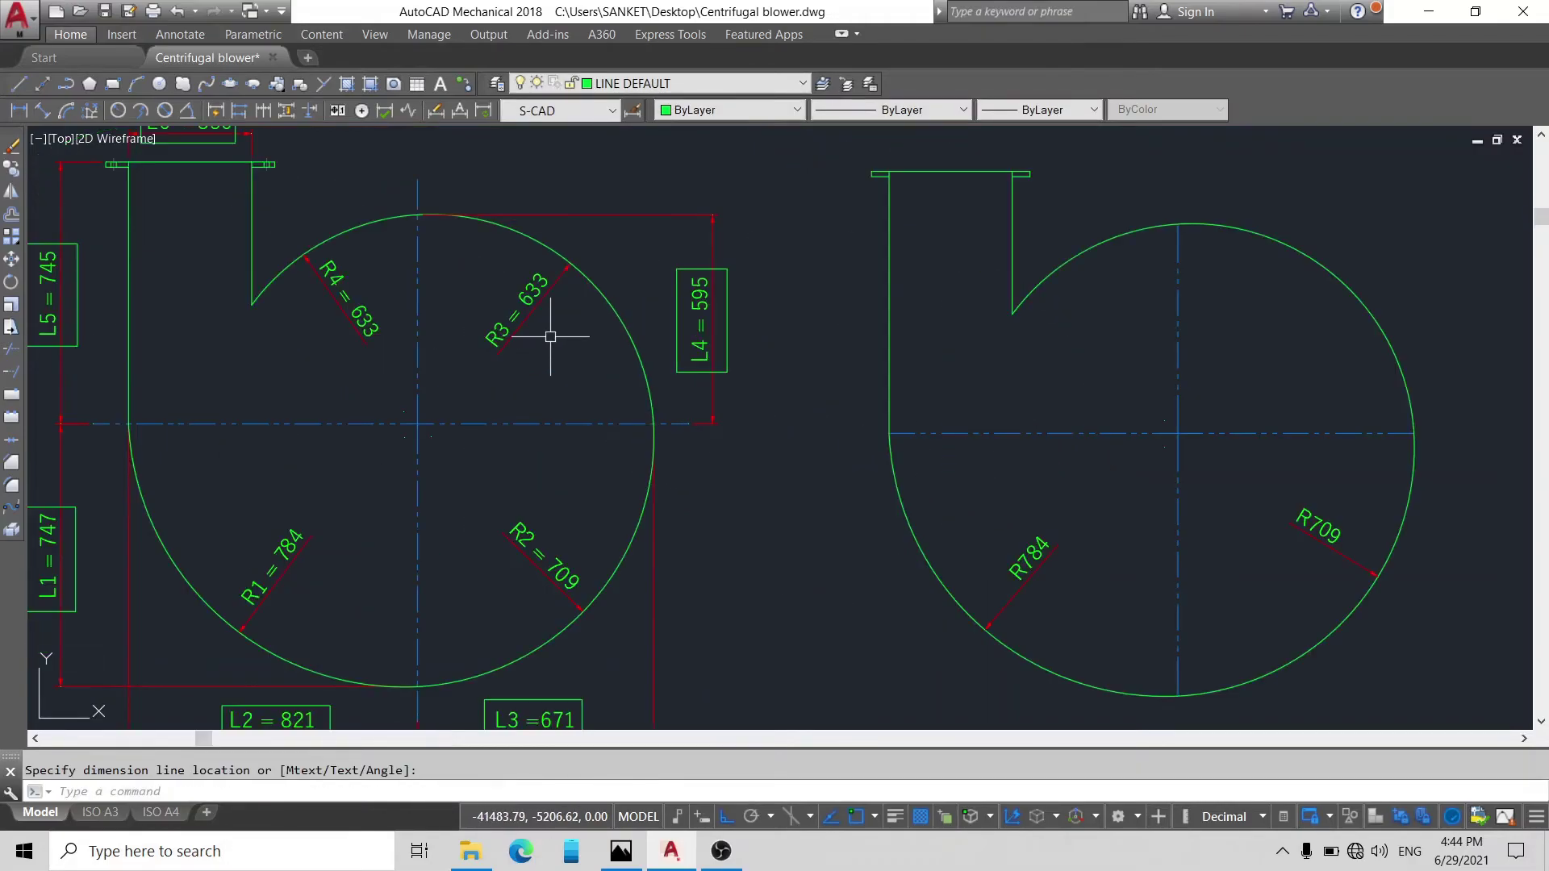
pyautogui.scroll(-2, 511, 349)
# Step: Add R633 radius dimensions to the upper-right arc and the small inlet arc
pyautogui.press('Return')
pyautogui.click(1007, 288)
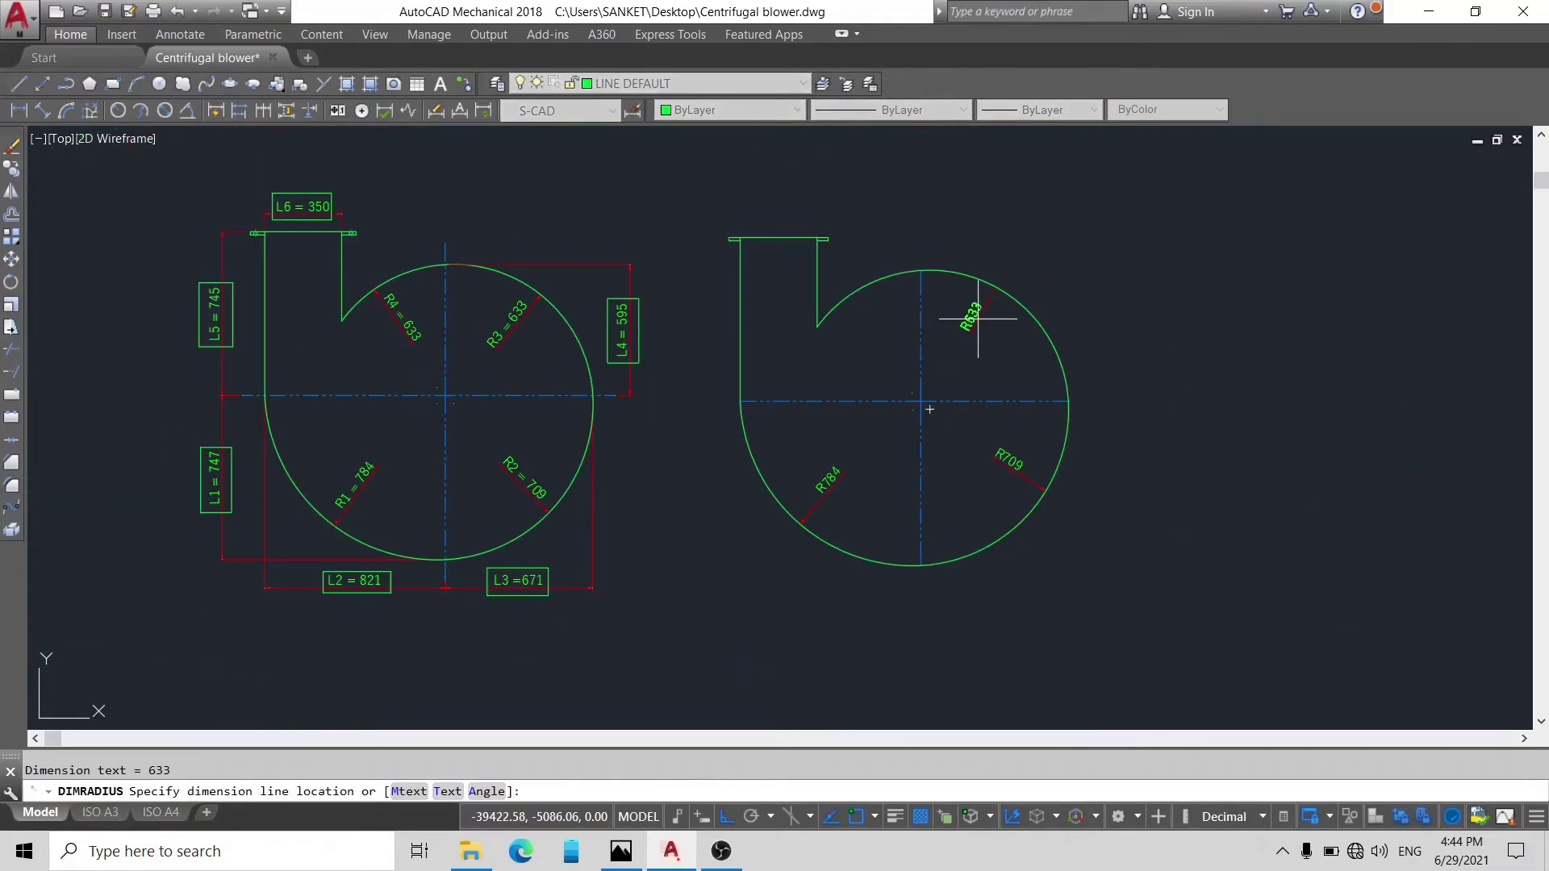
pyautogui.scroll(2, 973, 333)
pyautogui.click(974, 333)
pyautogui.scroll(-2, 734, 350)
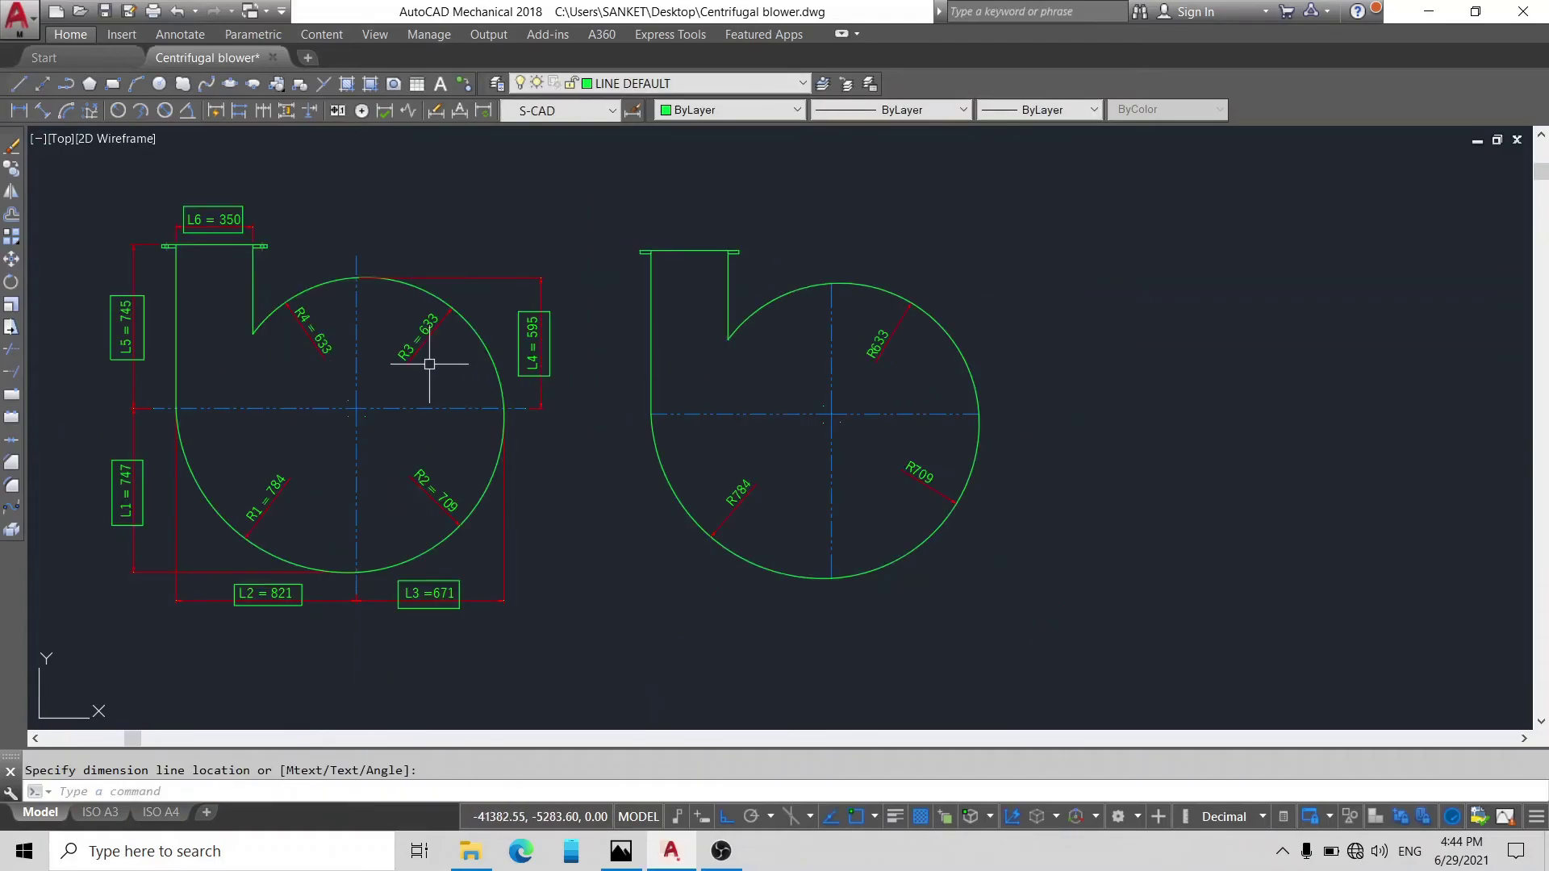
pyautogui.scroll(2, 349, 331)
pyautogui.scroll(-2, 325, 336)
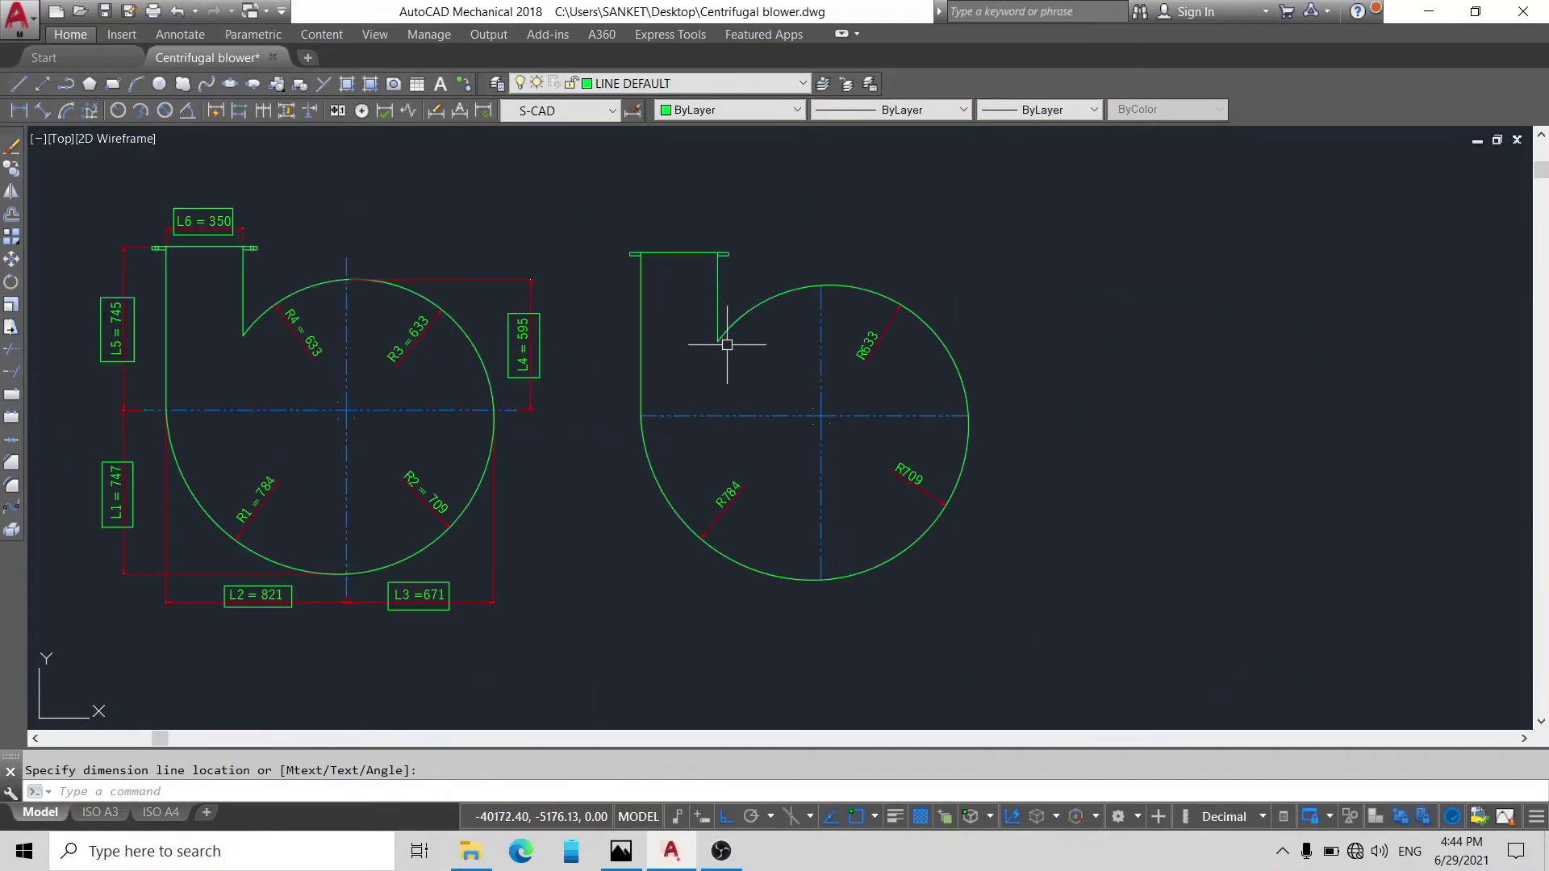
pyautogui.press('Return')
pyautogui.click(757, 306)
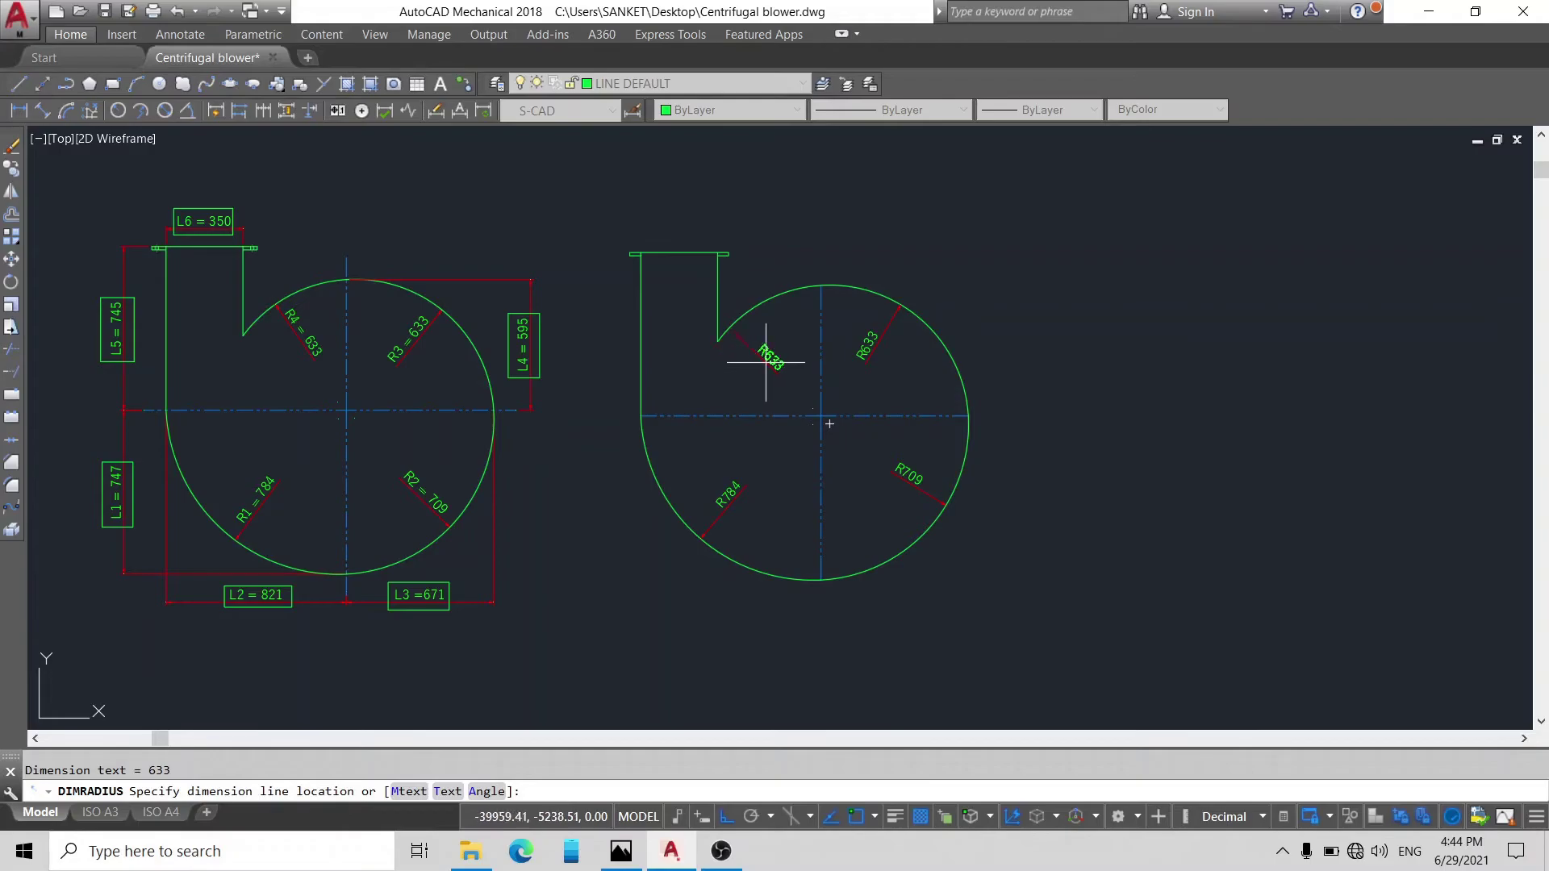
pyautogui.scroll(2, 766, 358)
pyautogui.scroll(-2, 771, 359)
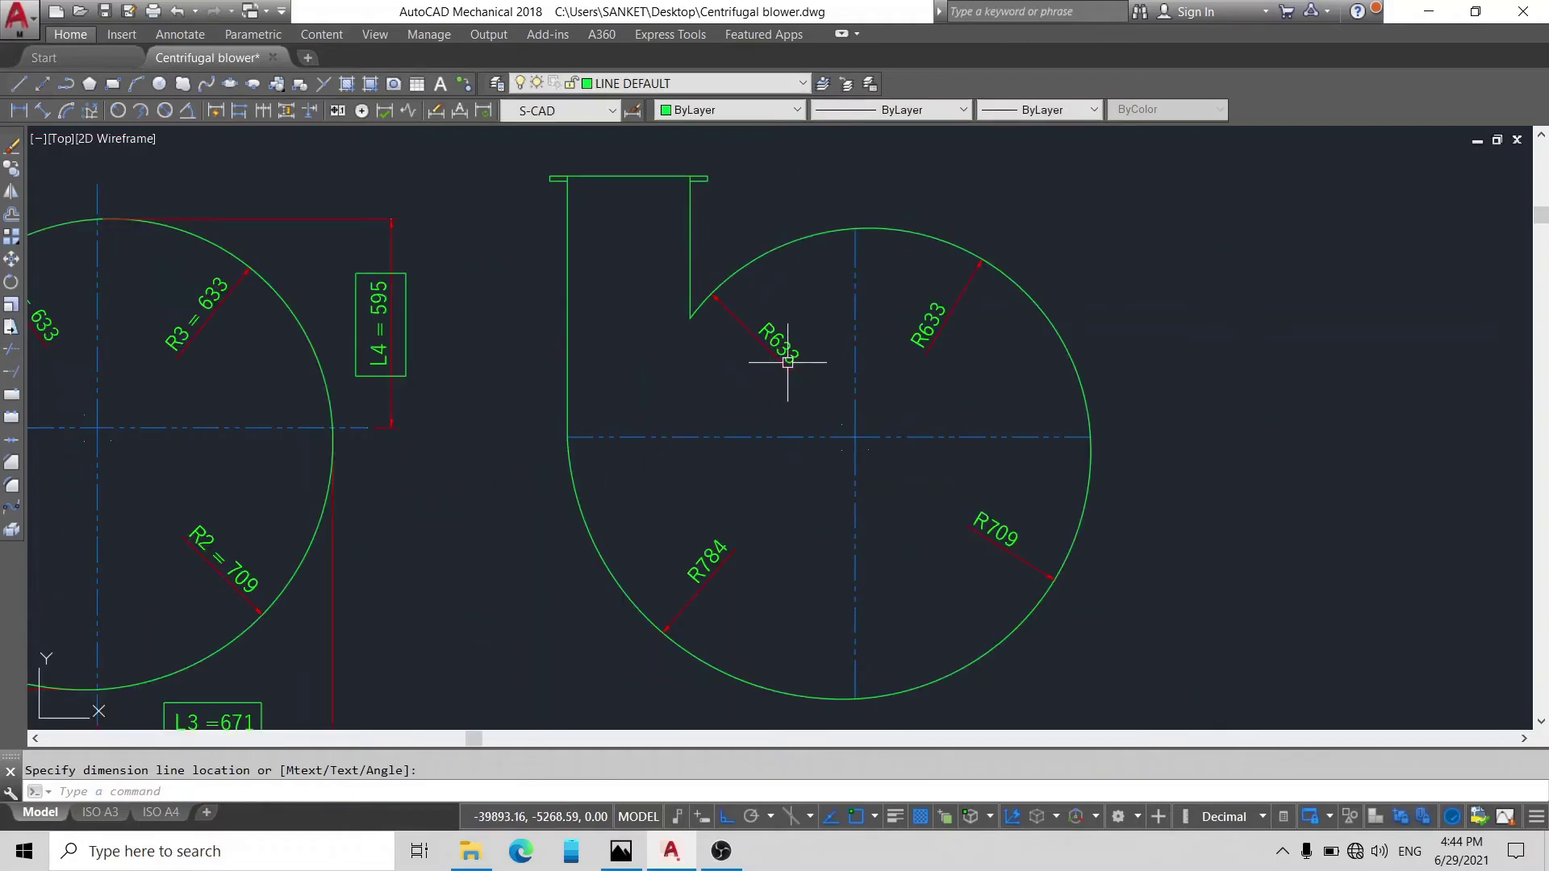
pyautogui.scroll(-2, 788, 360)
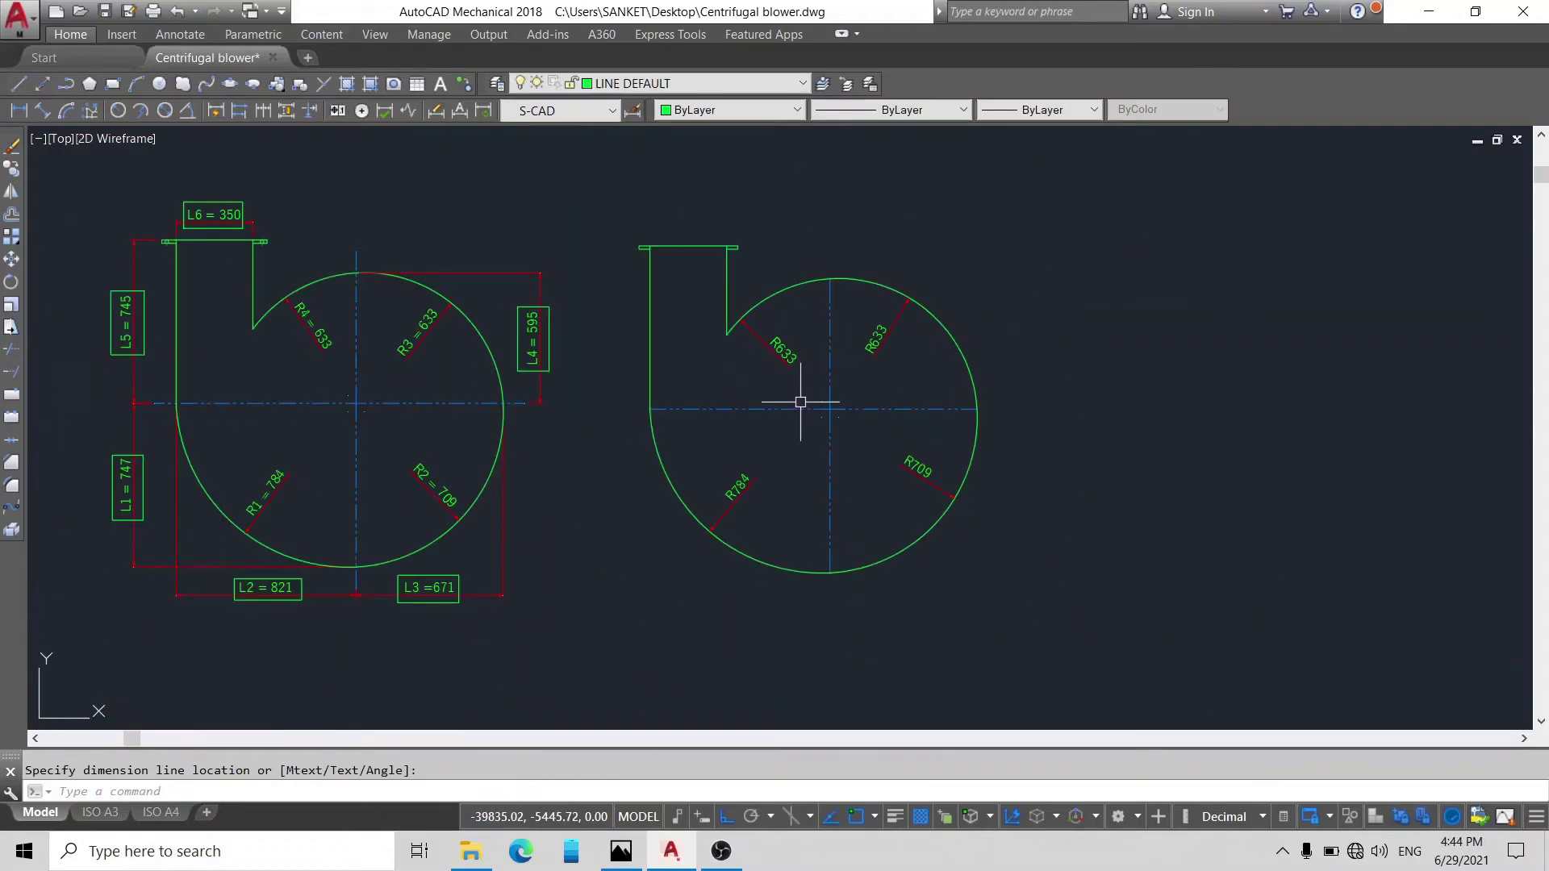
# Step: Add linear dimensions 747 and 821 from the centreline end to the circle's bottom
pyautogui.click(17, 111)
pyautogui.scroll(3, 632, 242)
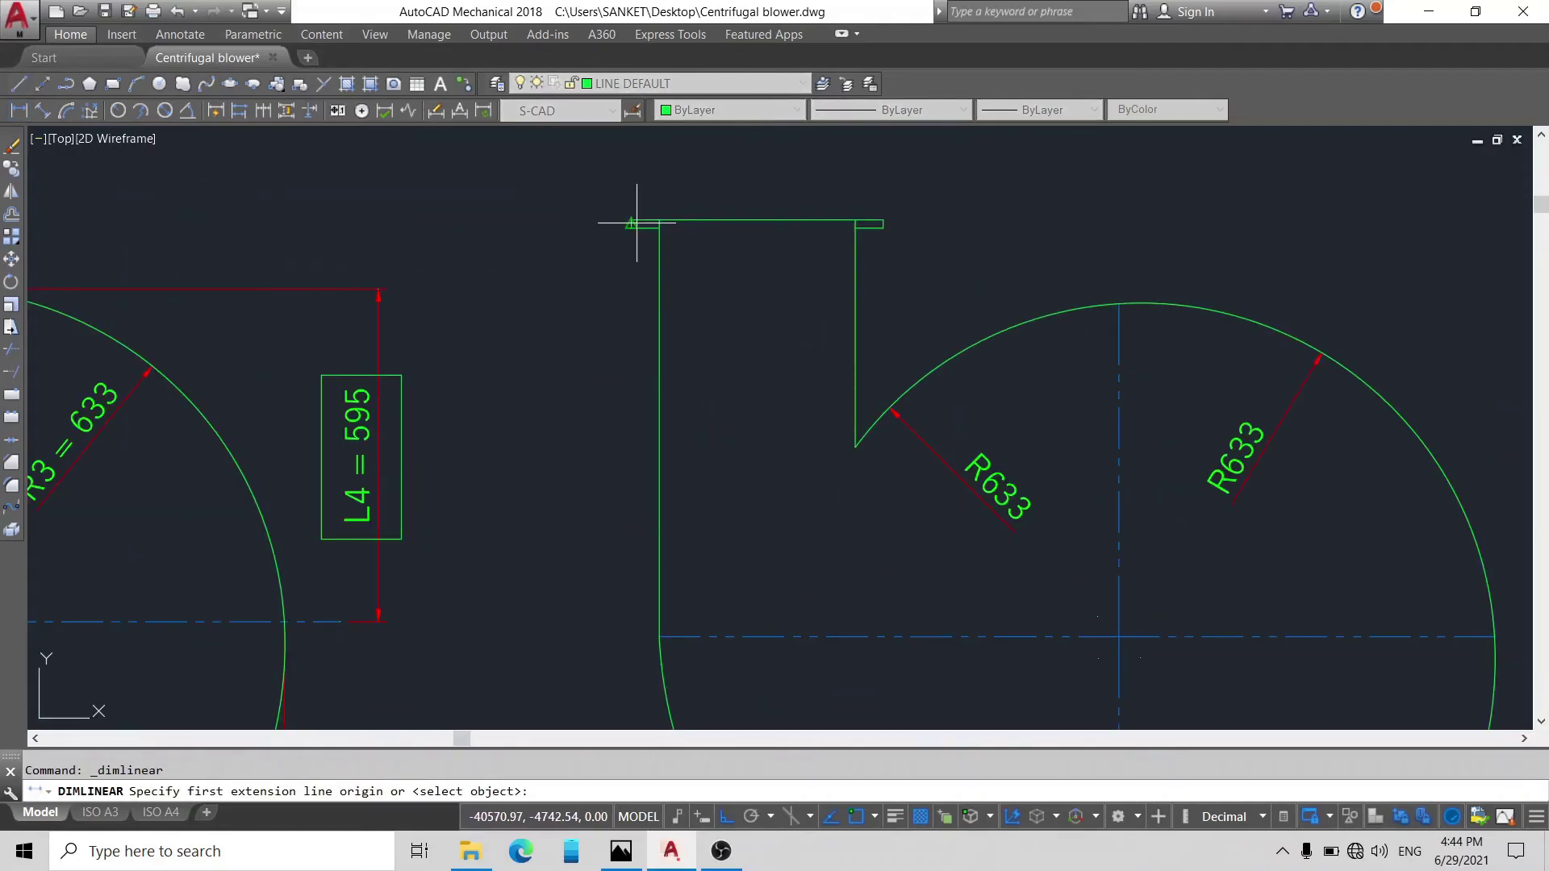
pyautogui.scroll(-1, 694, 323)
pyautogui.scroll(-3, 709, 345)
pyautogui.scroll(3, 181, 534)
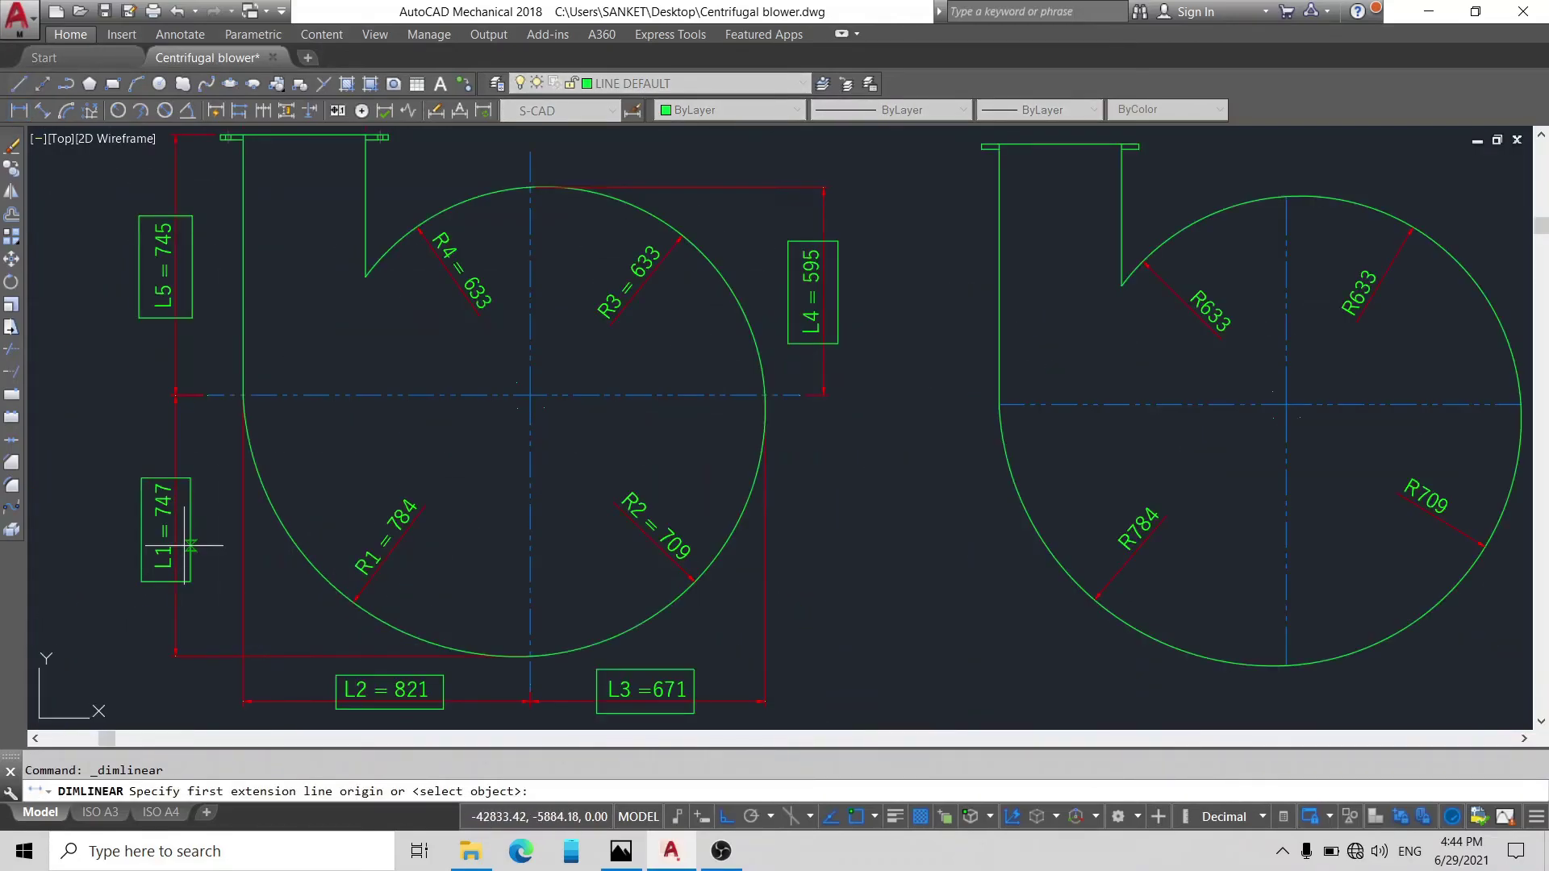
pyautogui.click(1000, 404)
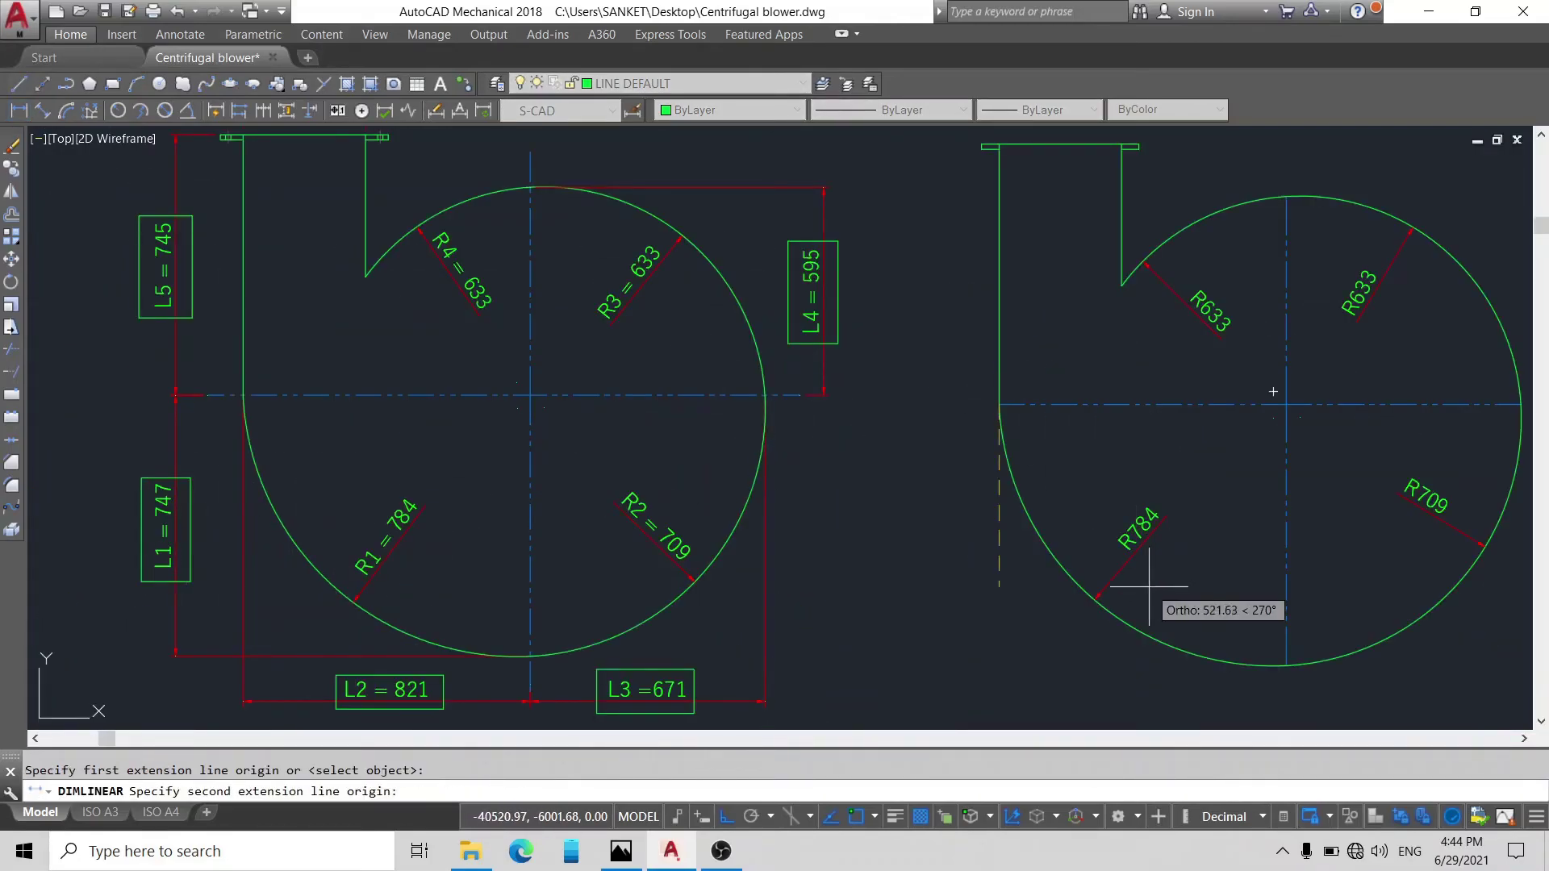
pyautogui.click(1287, 666)
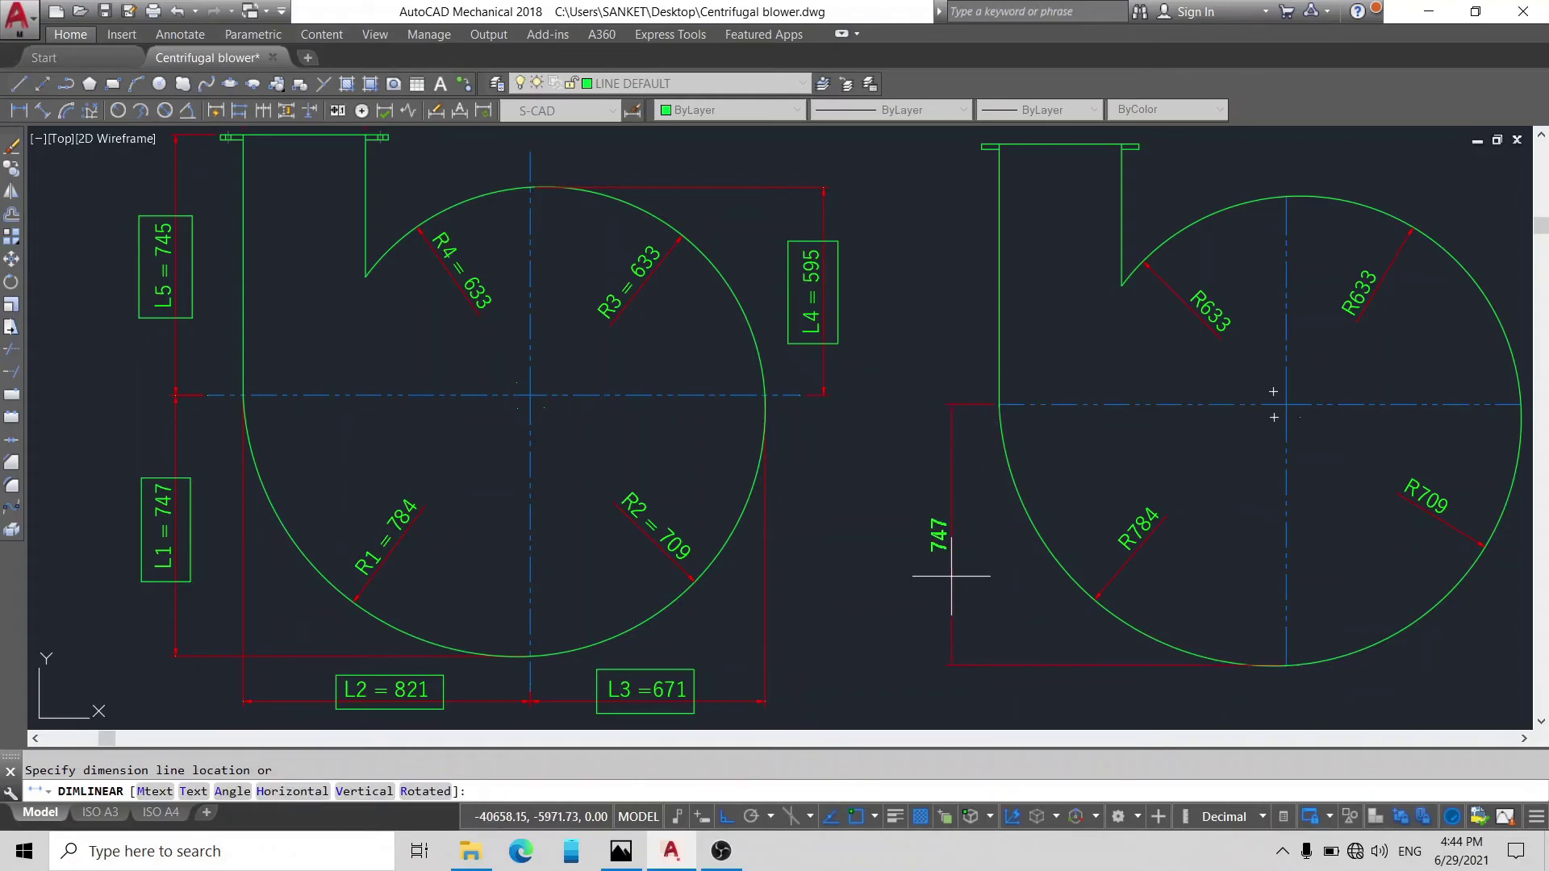
pyautogui.click(951, 557)
pyautogui.scroll(-2, 851, 542)
pyautogui.scroll(2, 633, 653)
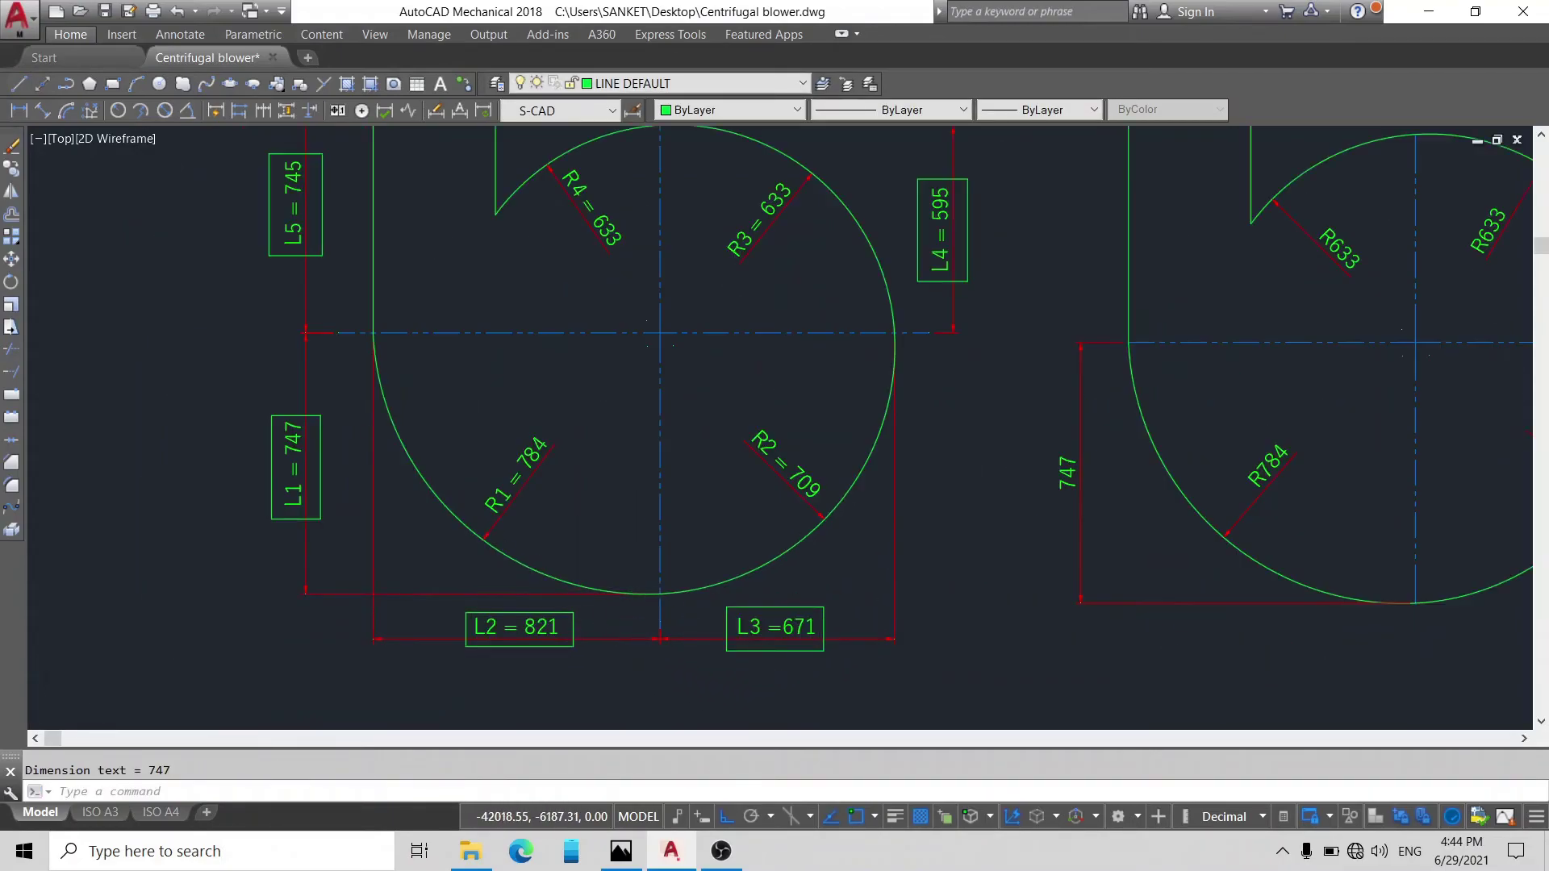
pyautogui.scroll(-4, 659, 556)
pyautogui.press('Return')
pyautogui.scroll(4, 952, 549)
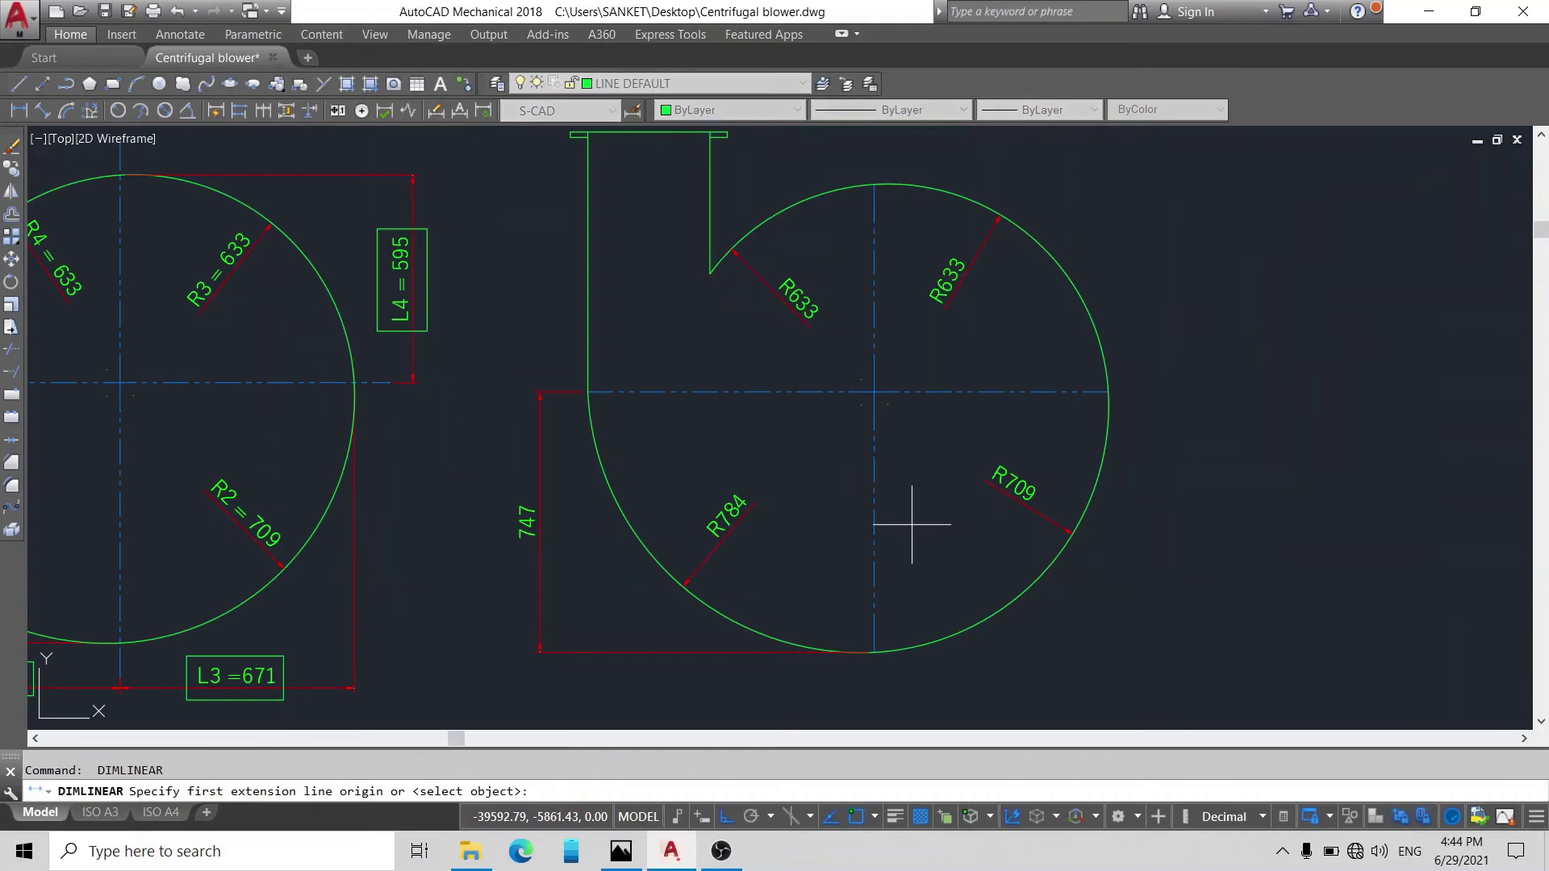
pyautogui.click(590, 392)
pyautogui.click(874, 652)
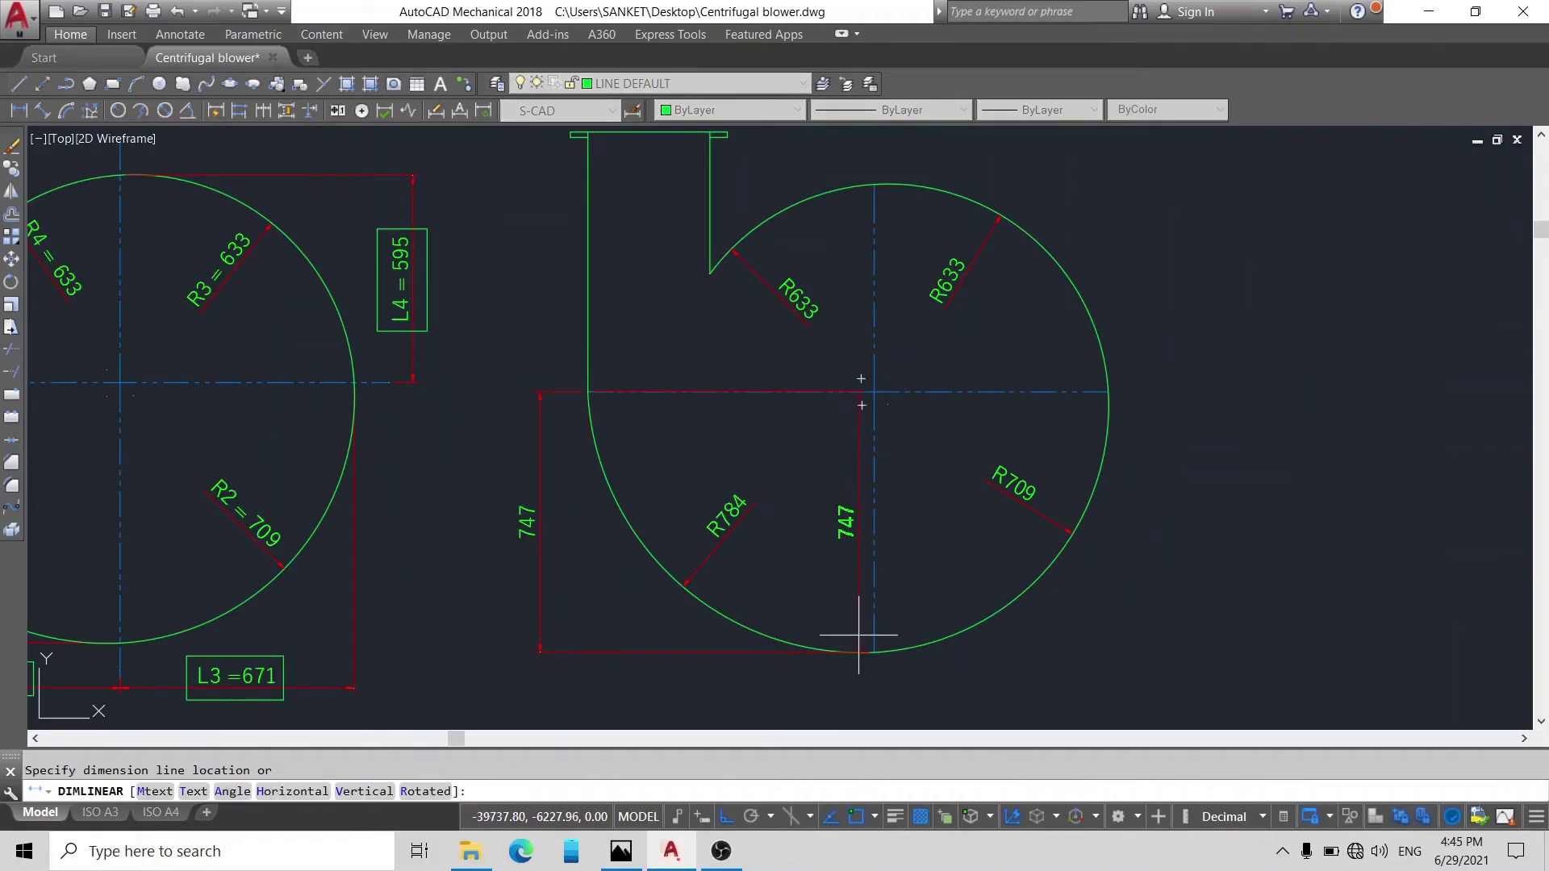
pyautogui.click(795, 705)
pyautogui.scroll(-2, 800, 545)
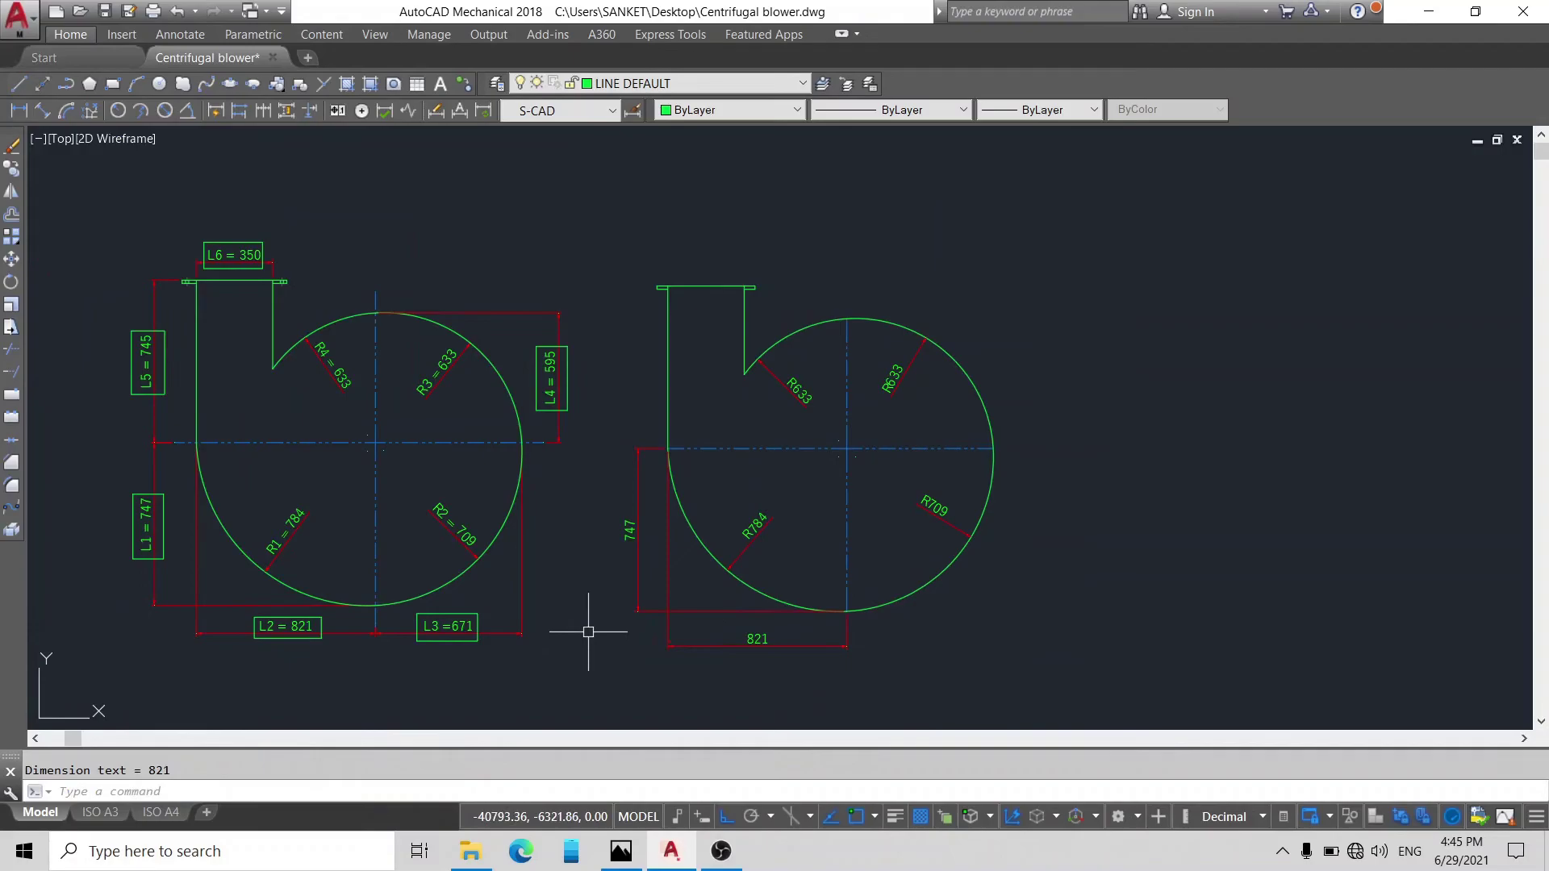
# Step: Add linear dimensions 671 and 595 from the circle centre to its right edge and top
pyautogui.press('Return')
pyautogui.click(847, 449)
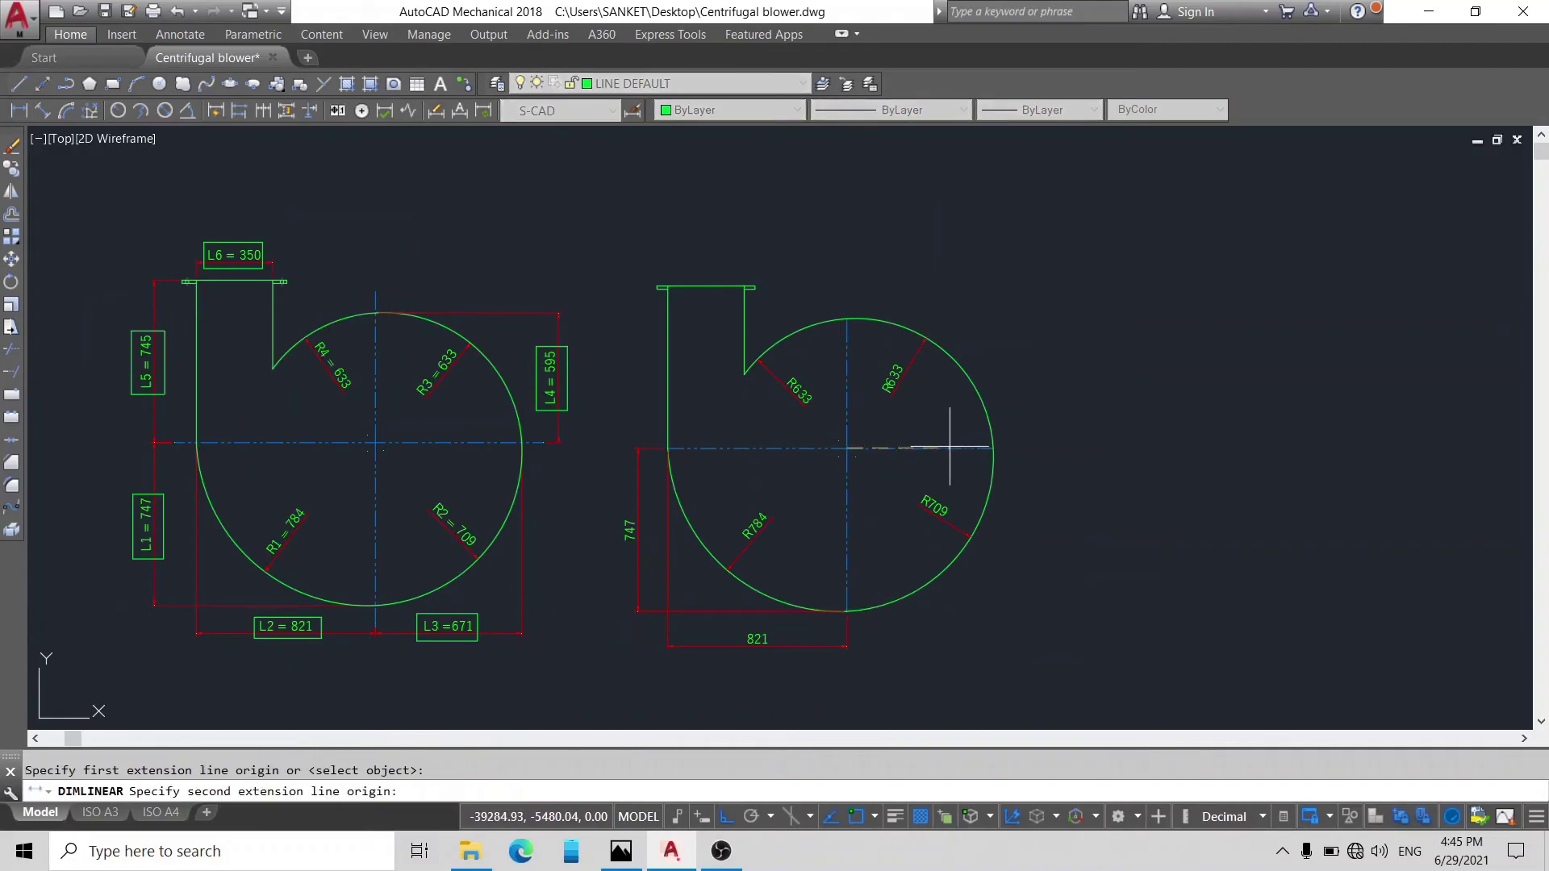
pyautogui.click(983, 449)
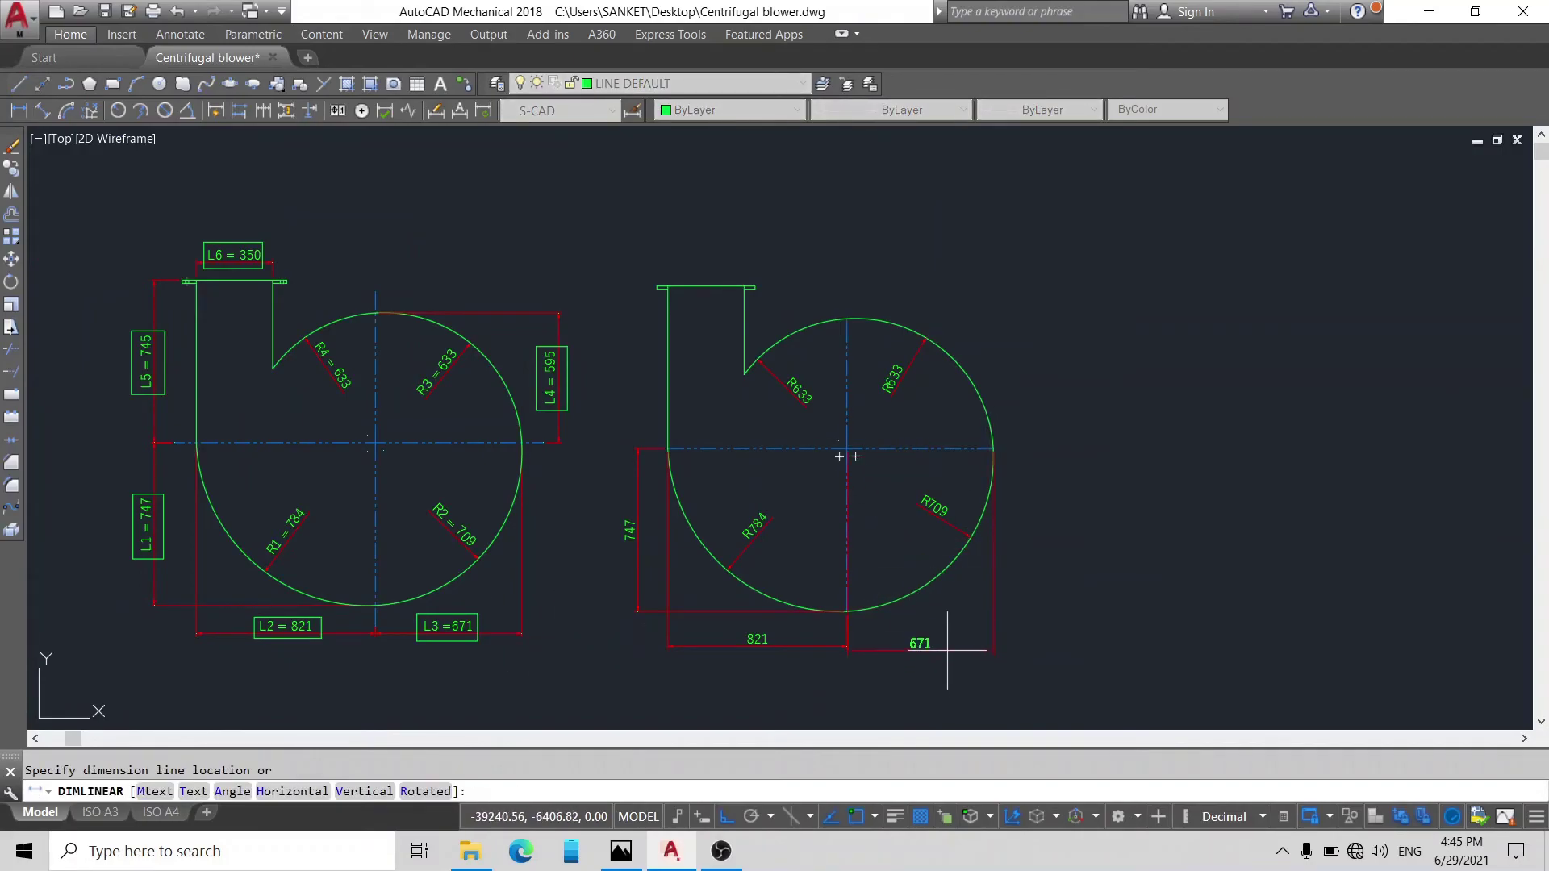
pyautogui.click(947, 645)
pyautogui.press('Return')
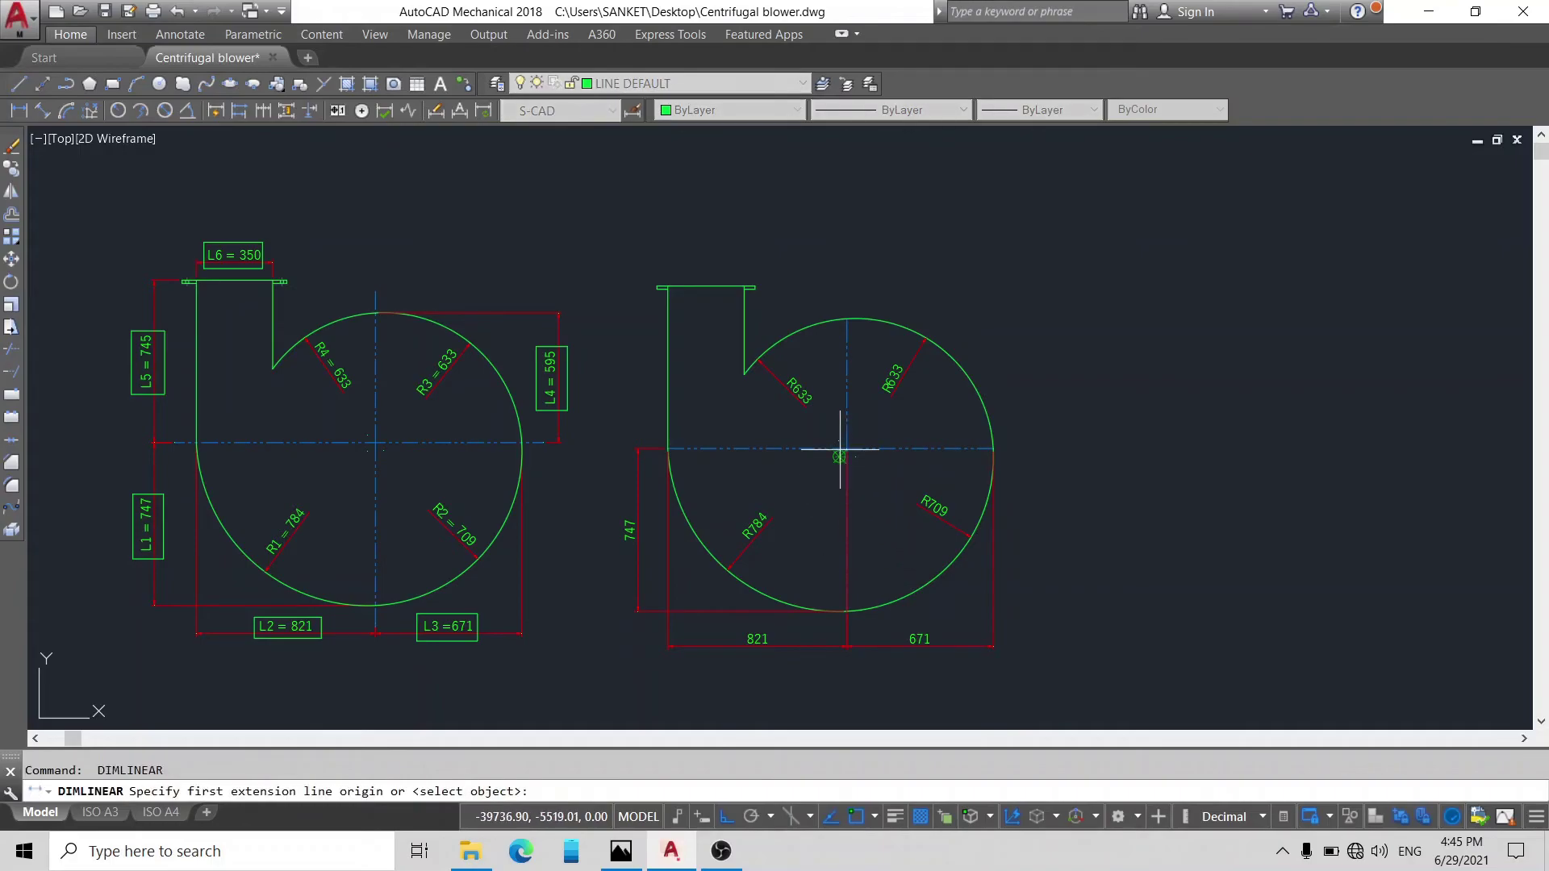
pyautogui.click(847, 448)
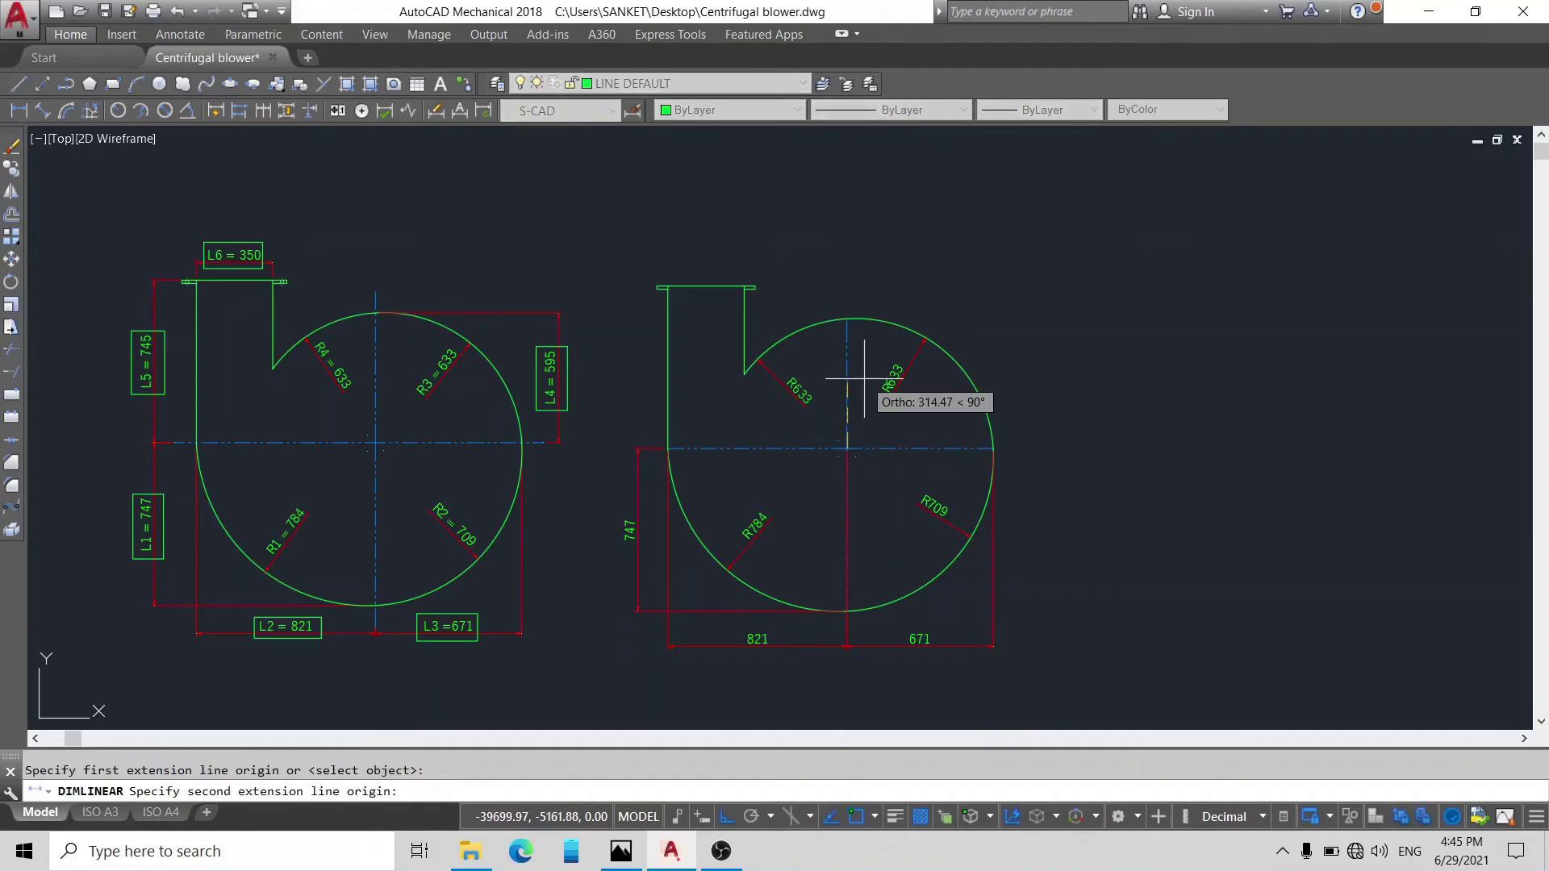
pyautogui.click(847, 319)
pyautogui.scroll(2, 988, 385)
pyautogui.click(1013, 383)
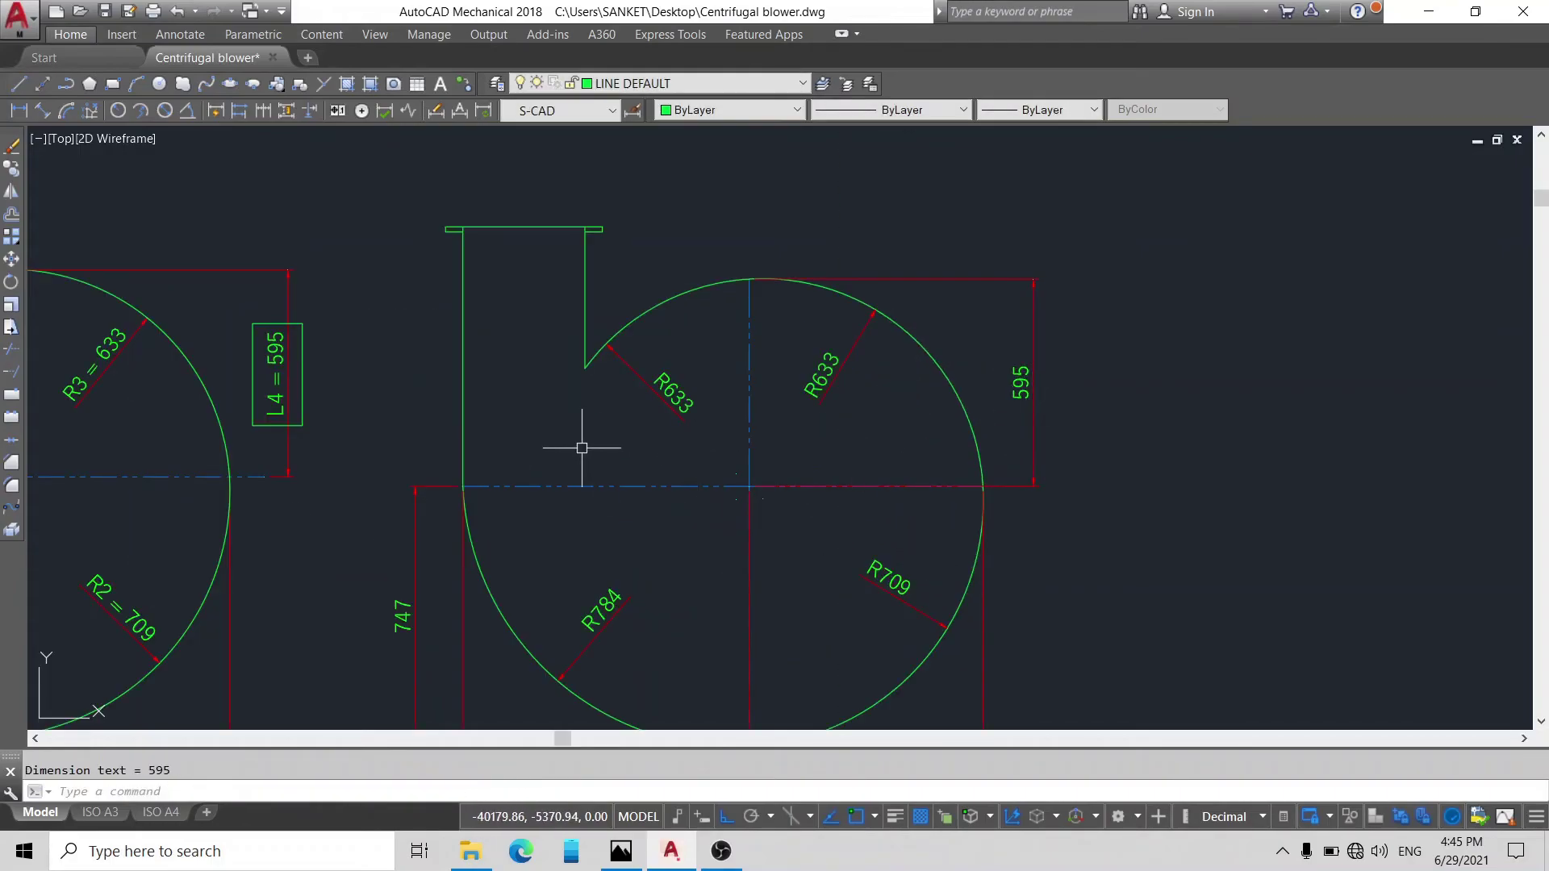
pyautogui.scroll(2, 544, 371)
pyautogui.scroll(-5, 261, 359)
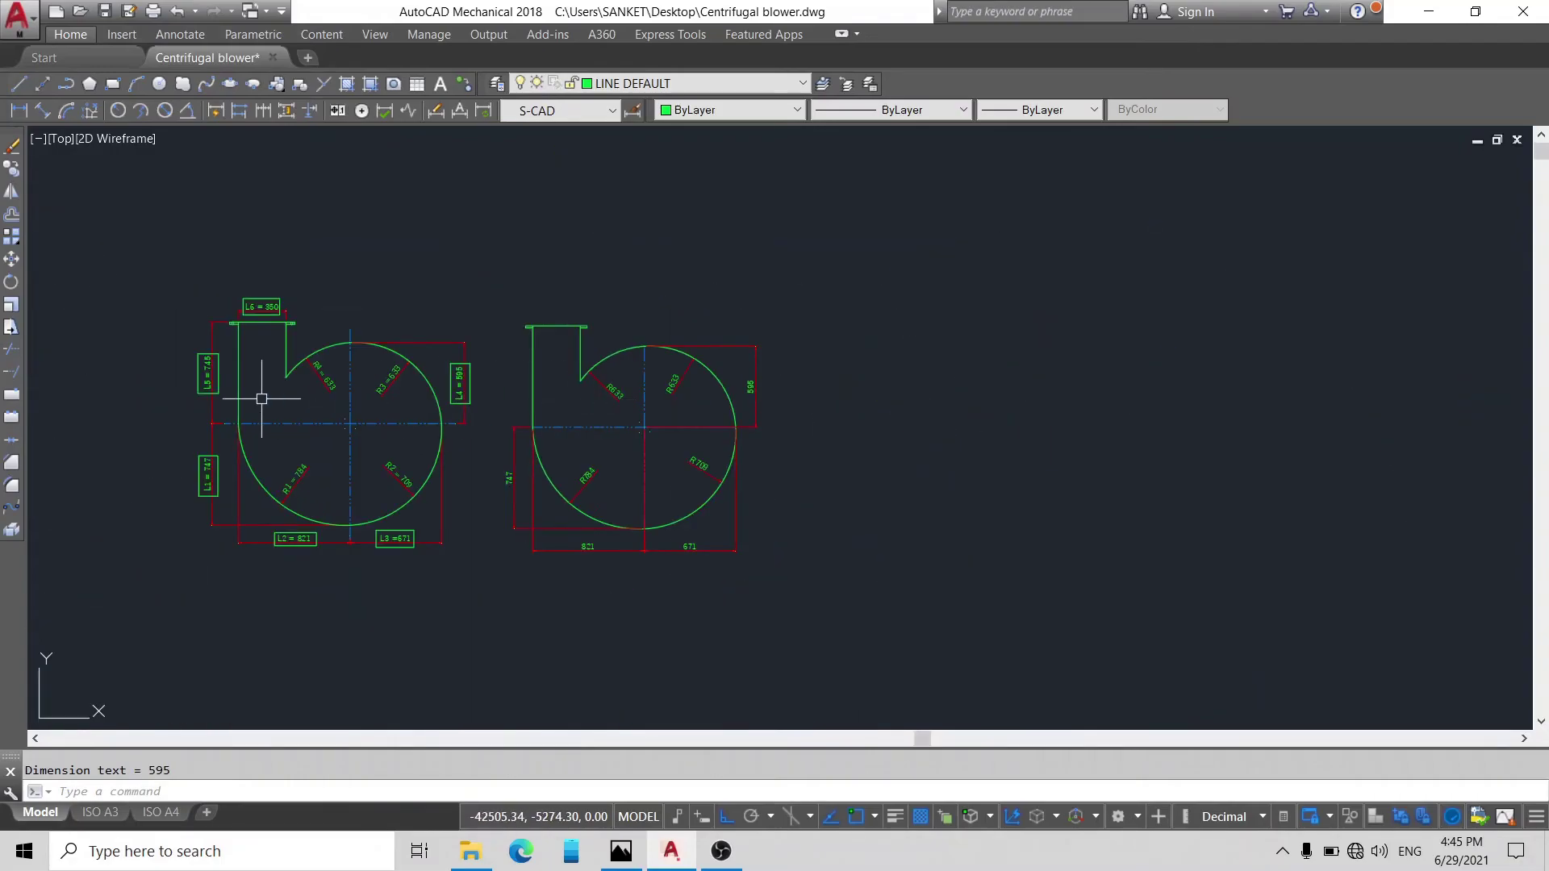
pyautogui.scroll(4, 194, 388)
pyautogui.scroll(-3, 230, 388)
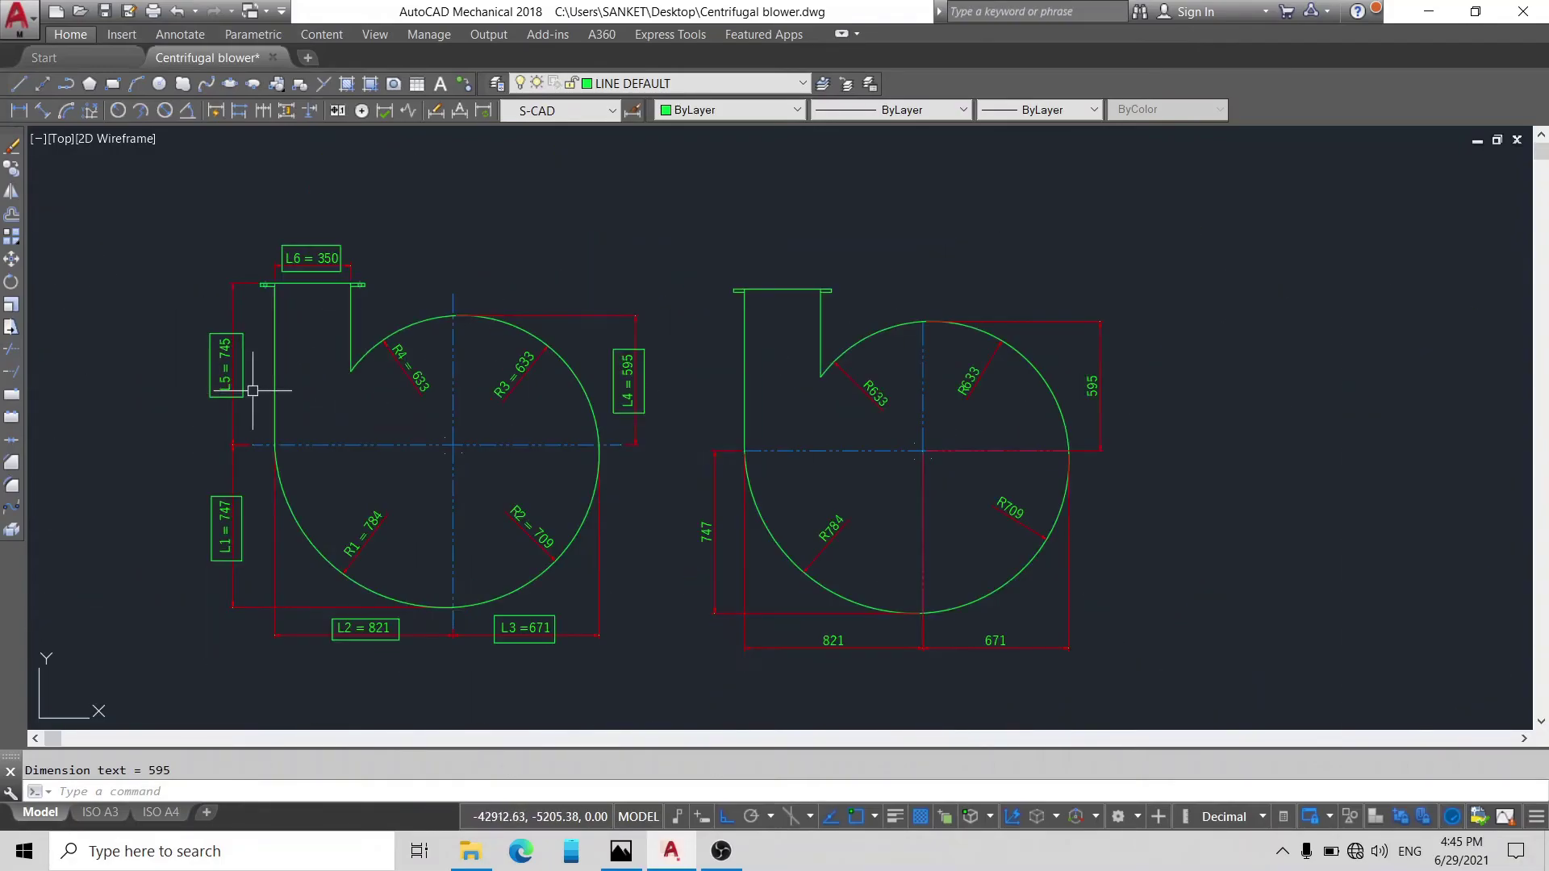
# Step: Add the 745 flange-to-centreline dimension and the 350 dimension across the outlet flange
pyautogui.press('Return')
pyautogui.scroll(4, 710, 347)
pyautogui.click(763, 254)
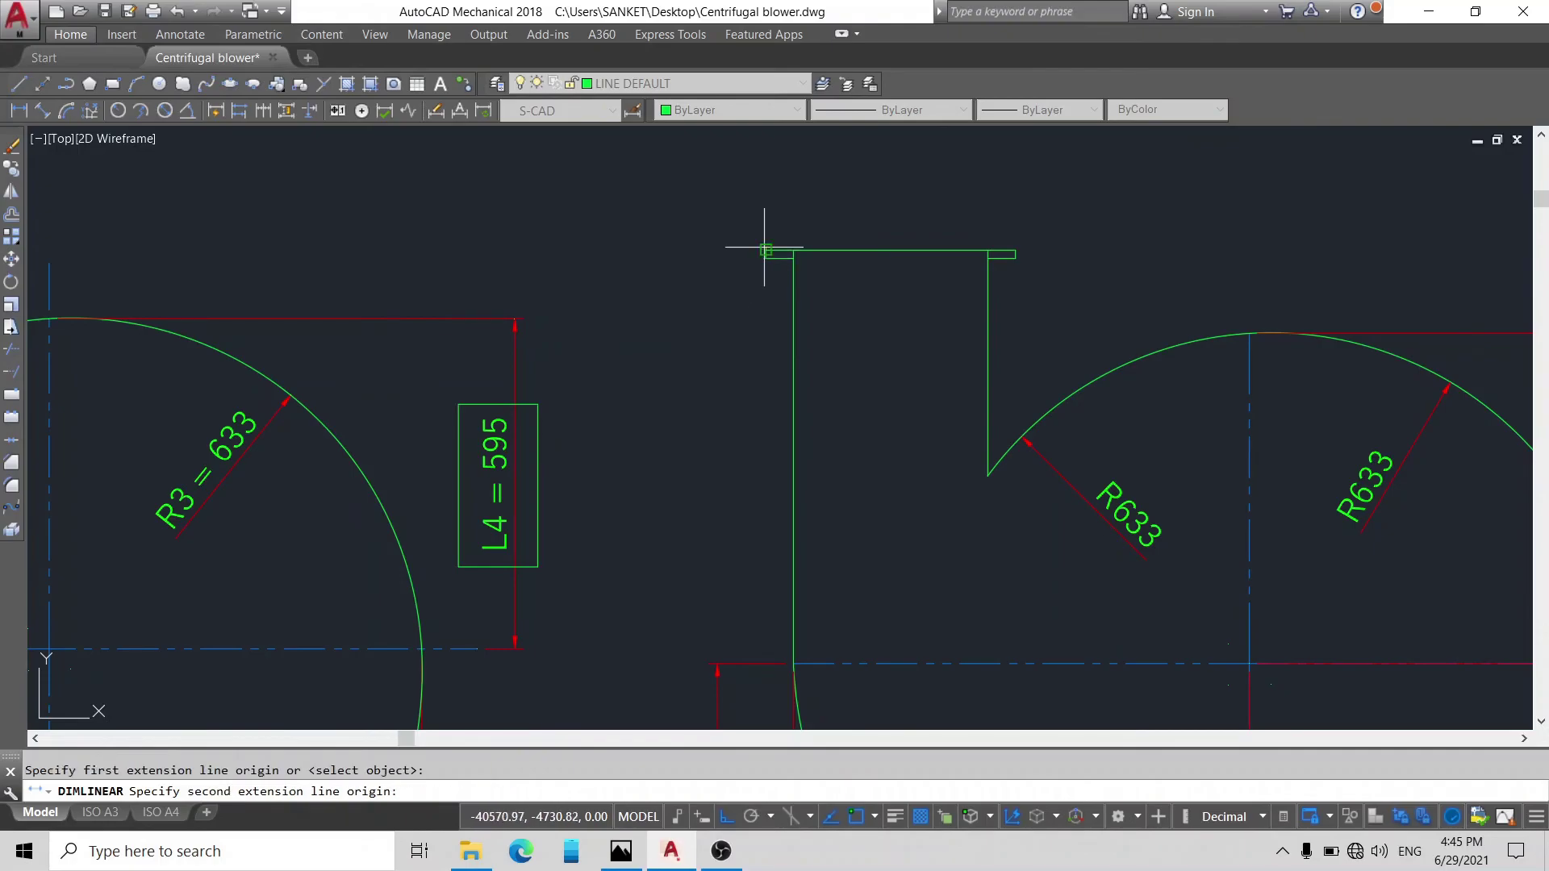
pyautogui.scroll(-3, 762, 339)
pyautogui.click(780, 540)
pyautogui.scroll(2, 746, 509)
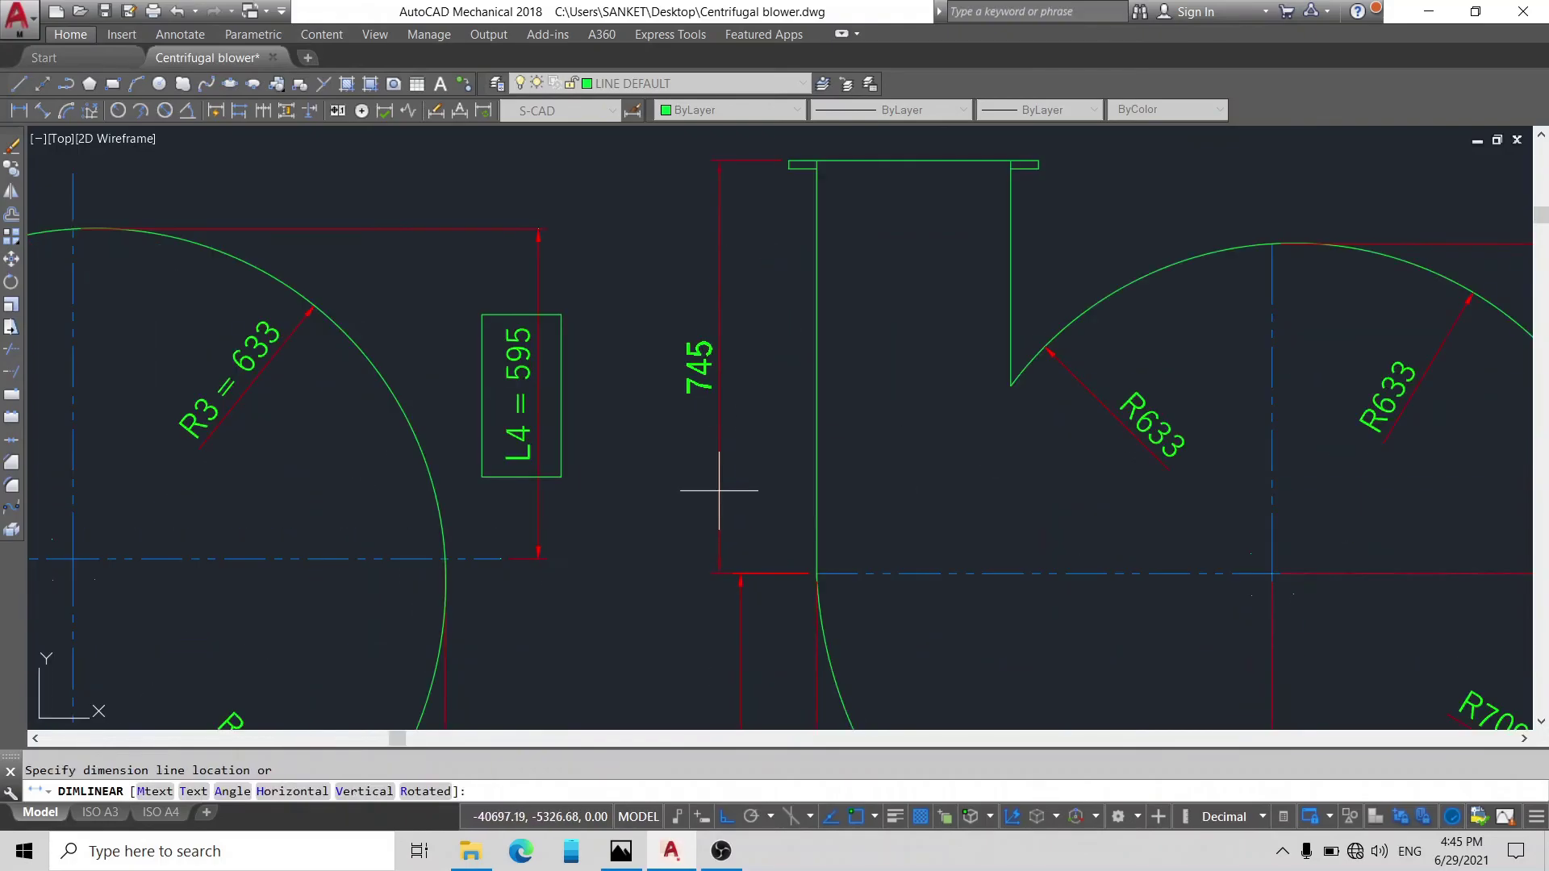
pyautogui.click(736, 565)
pyautogui.scroll(-3, 737, 566)
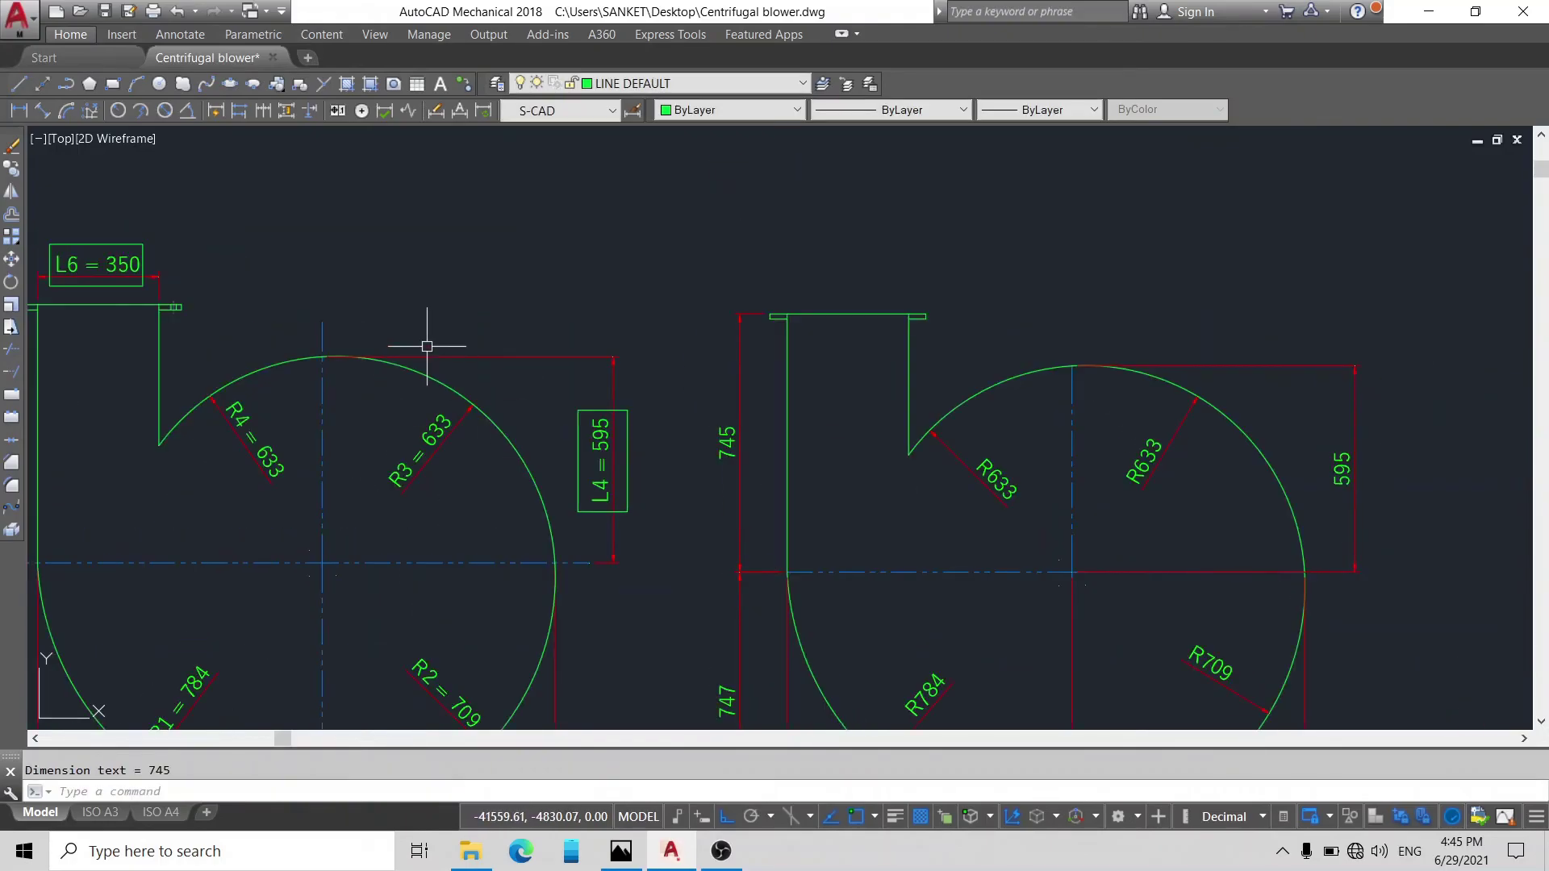
pyautogui.press('Return')
pyautogui.scroll(2, 907, 274)
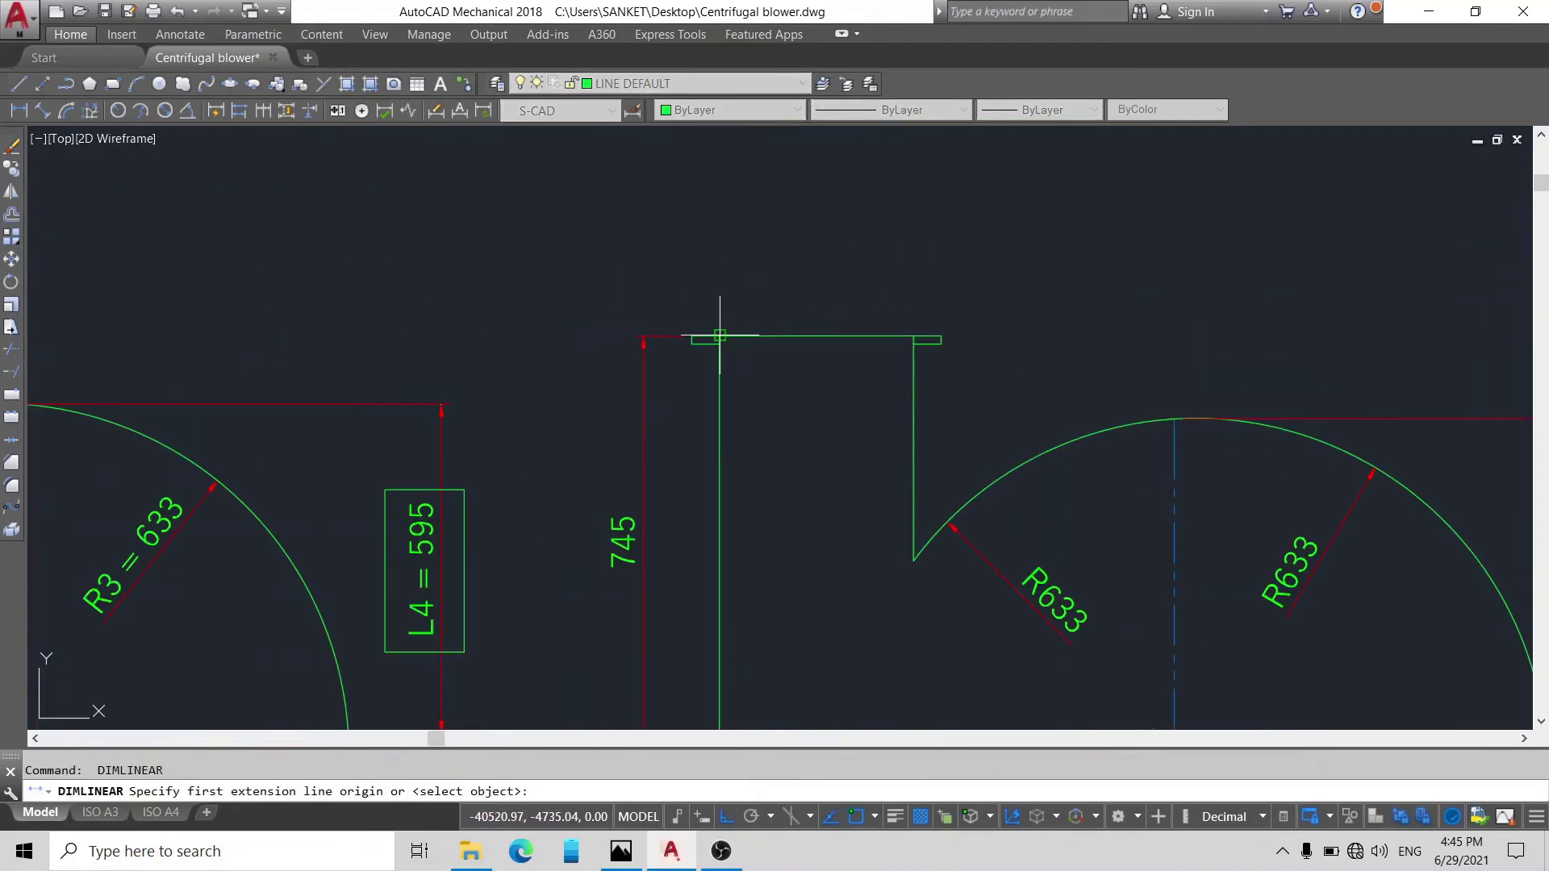
pyautogui.click(720, 336)
pyautogui.click(926, 336)
pyautogui.click(916, 303)
pyautogui.scroll(-4, 916, 301)
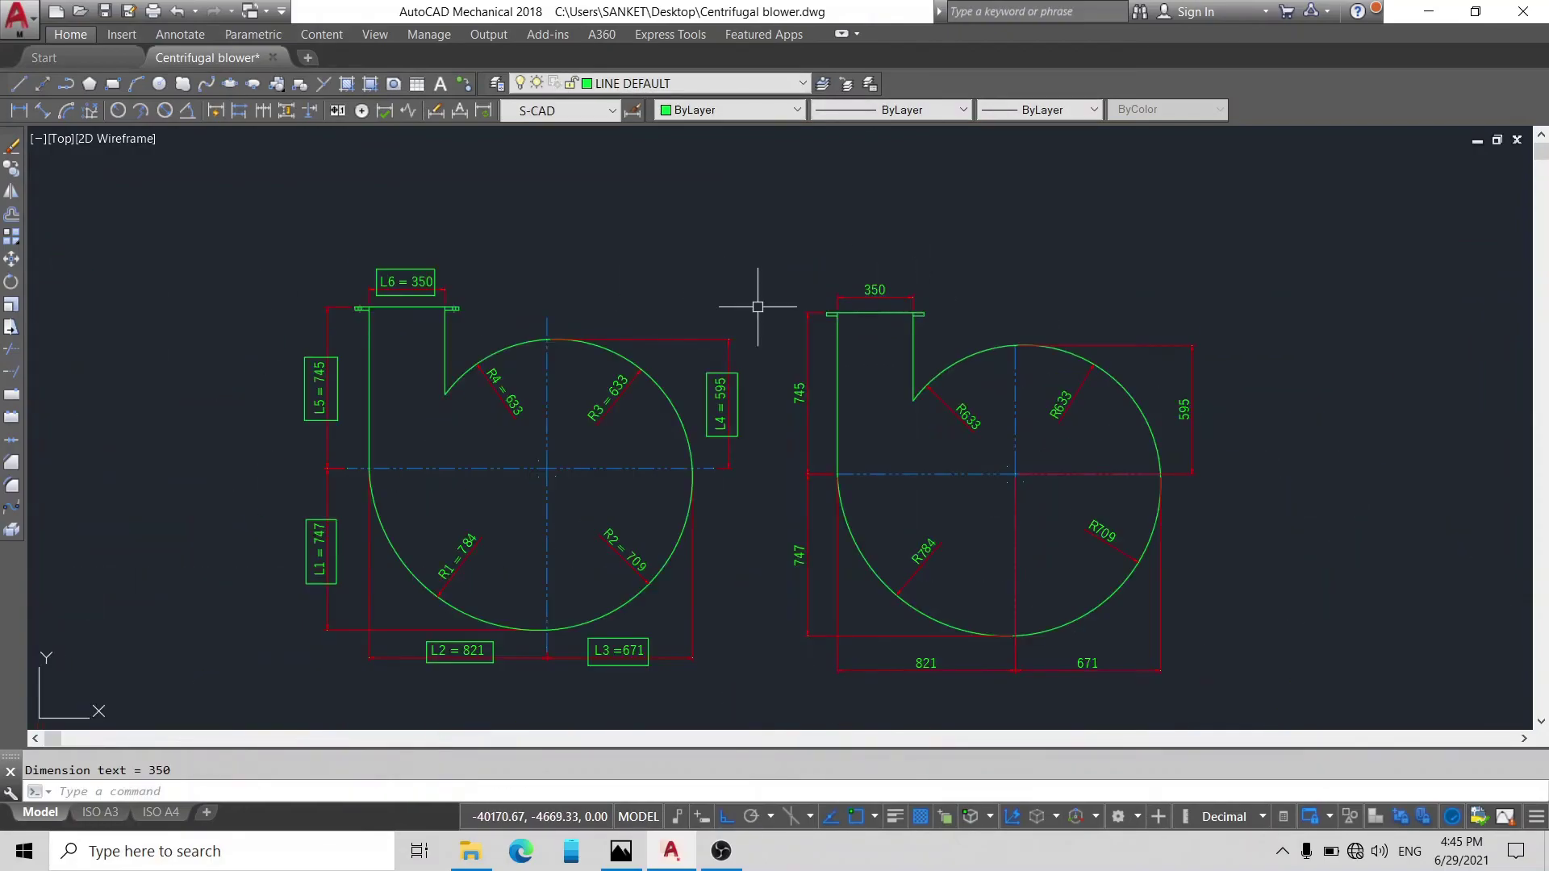
pyautogui.scroll(4, 415, 294)
pyautogui.scroll(-7, 419, 267)
pyautogui.scroll(5, 426, 273)
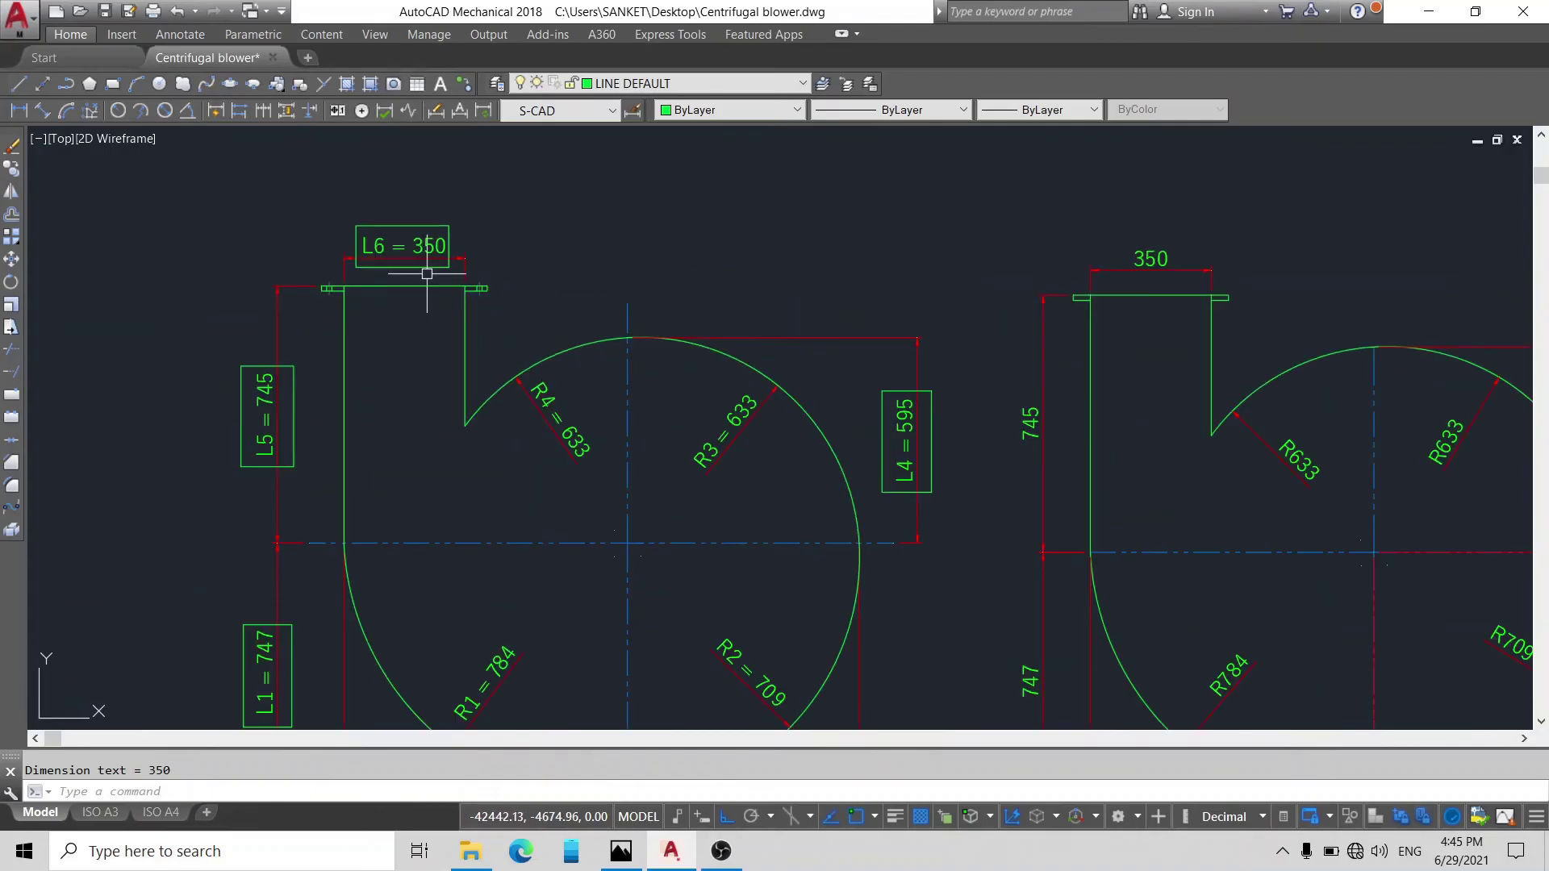